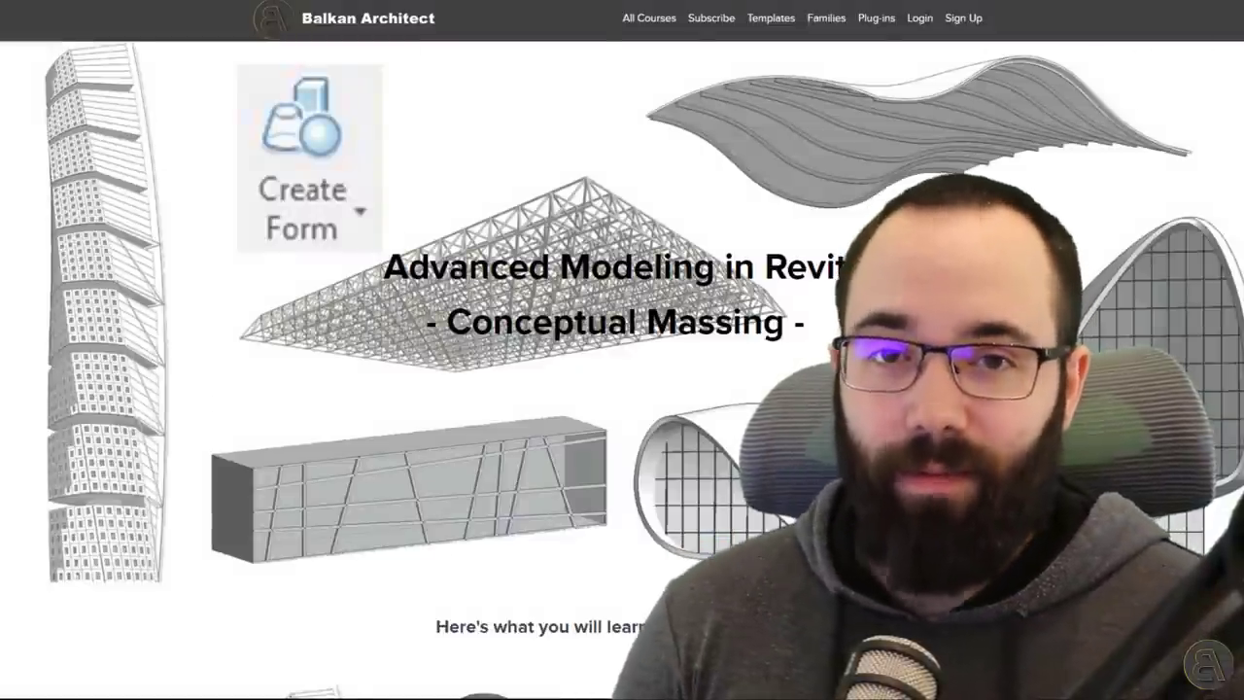
Step: Look through the Conceptual Massing course page, including its project sections and the chapters of the example curriculum
{"action": "scroll", "coordinate": [622, 369], "scroll_direction": "down", "scroll_amount": 3}
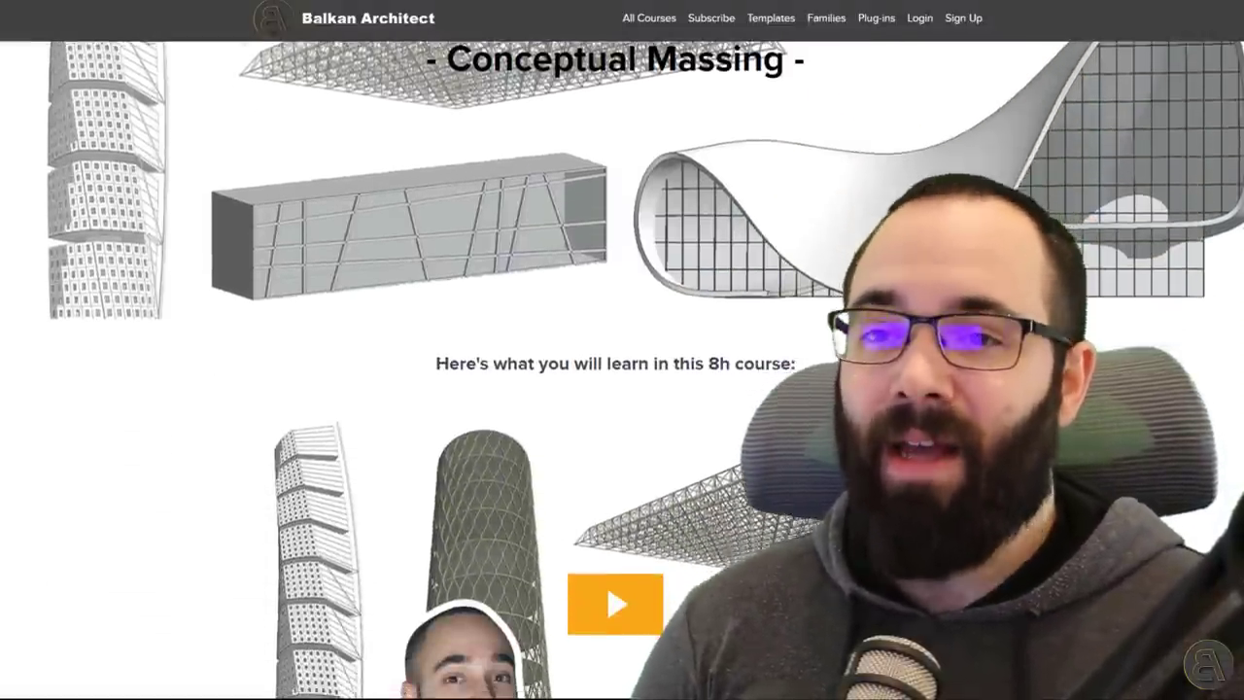
{"action": "scroll", "coordinate": [622, 369], "scroll_direction": "down", "scroll_amount": 2}
{"action": "scroll", "coordinate": [622, 369], "scroll_direction": "down", "scroll_amount": 2}
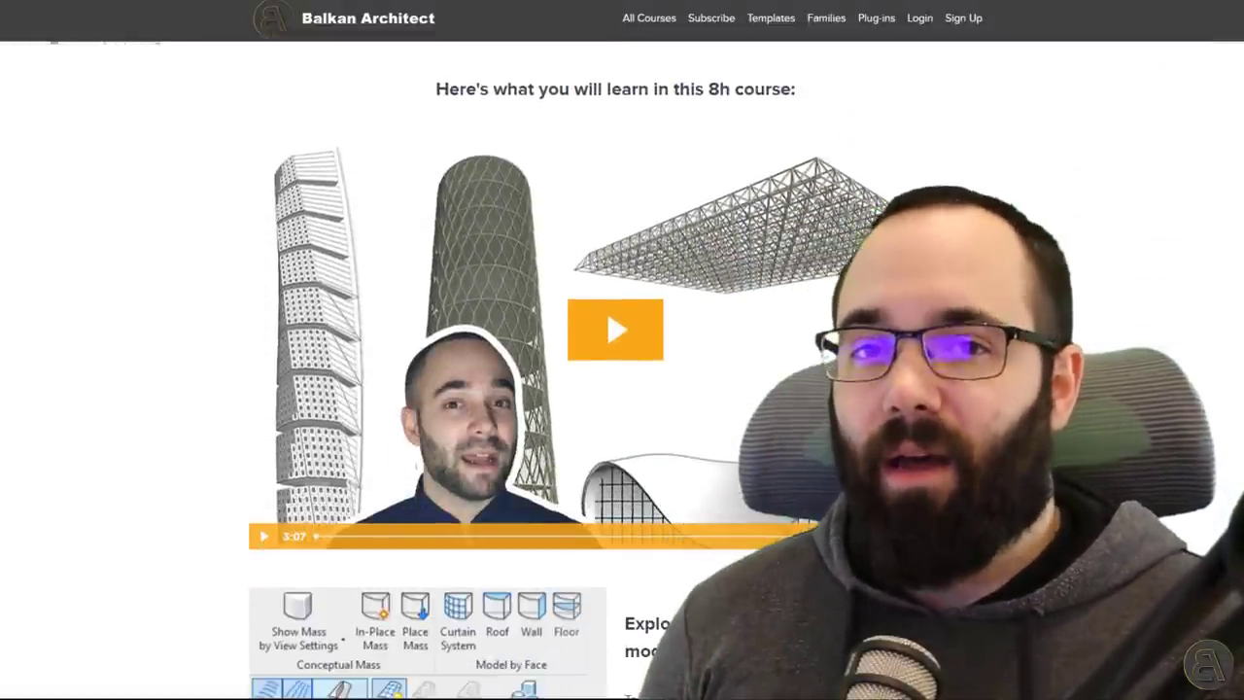
{"action": "scroll", "coordinate": [622, 369], "scroll_direction": "down", "scroll_amount": 5}
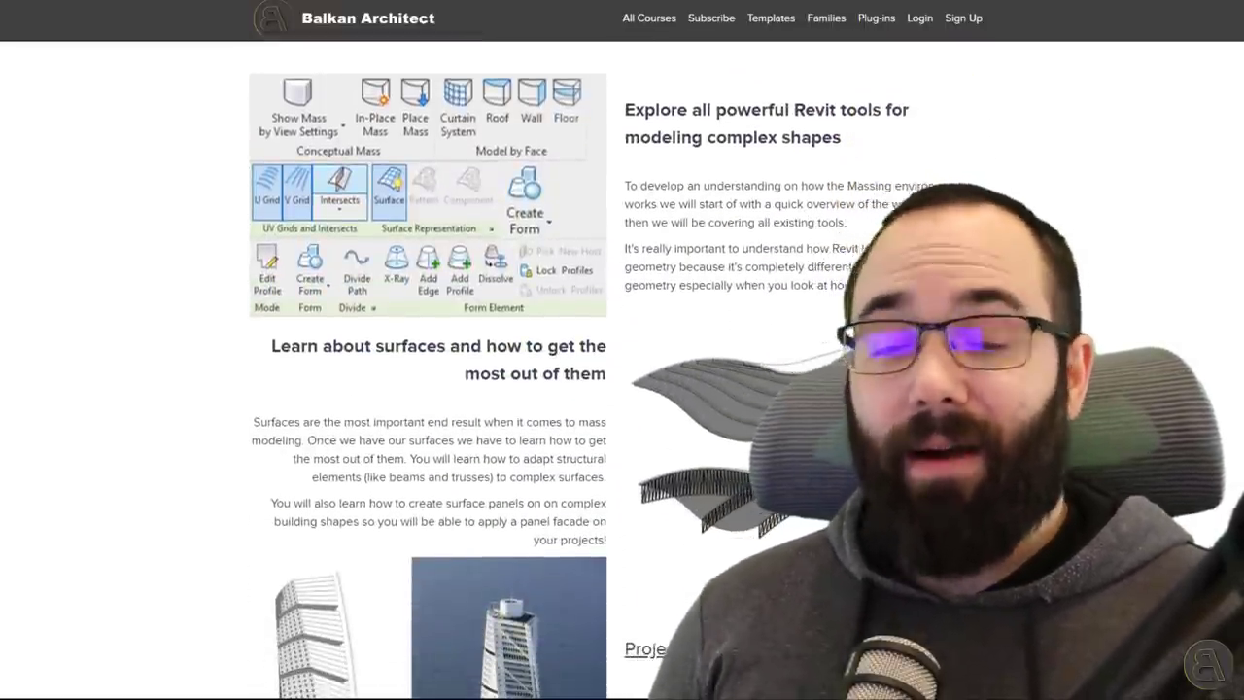
{"action": "scroll", "coordinate": [622, 370], "scroll_direction": "down", "scroll_amount": 2}
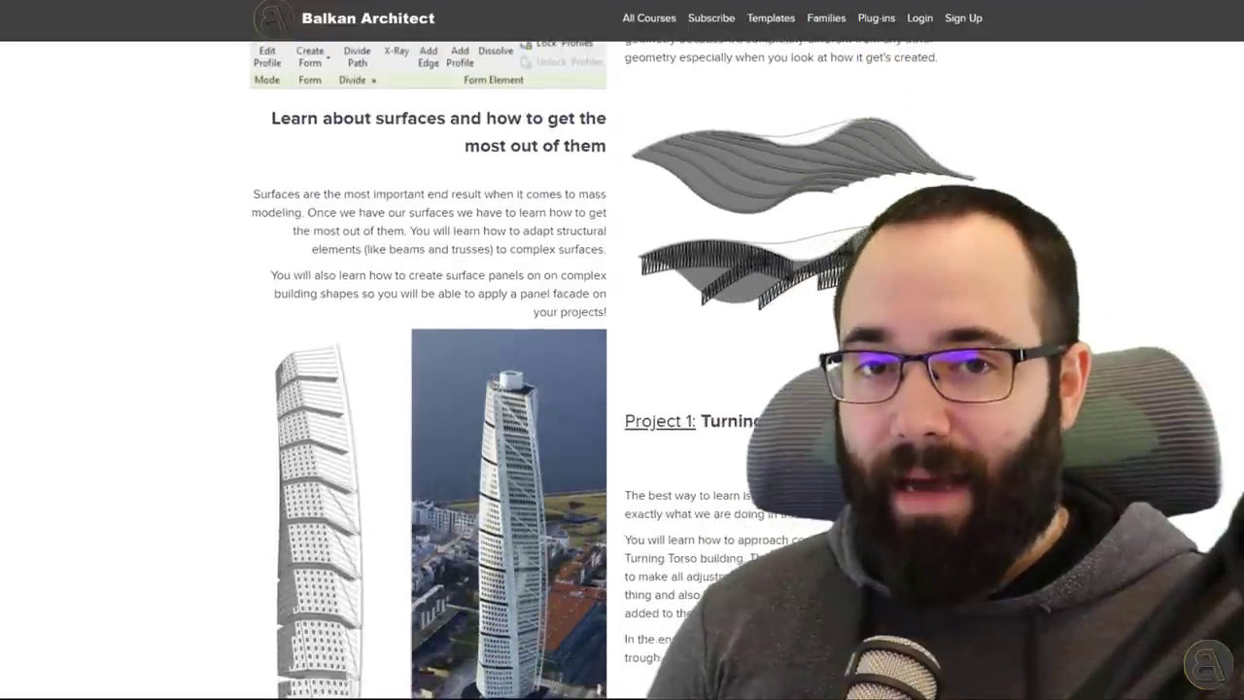
{"action": "scroll", "coordinate": [622, 369], "scroll_direction": "down", "scroll_amount": 1}
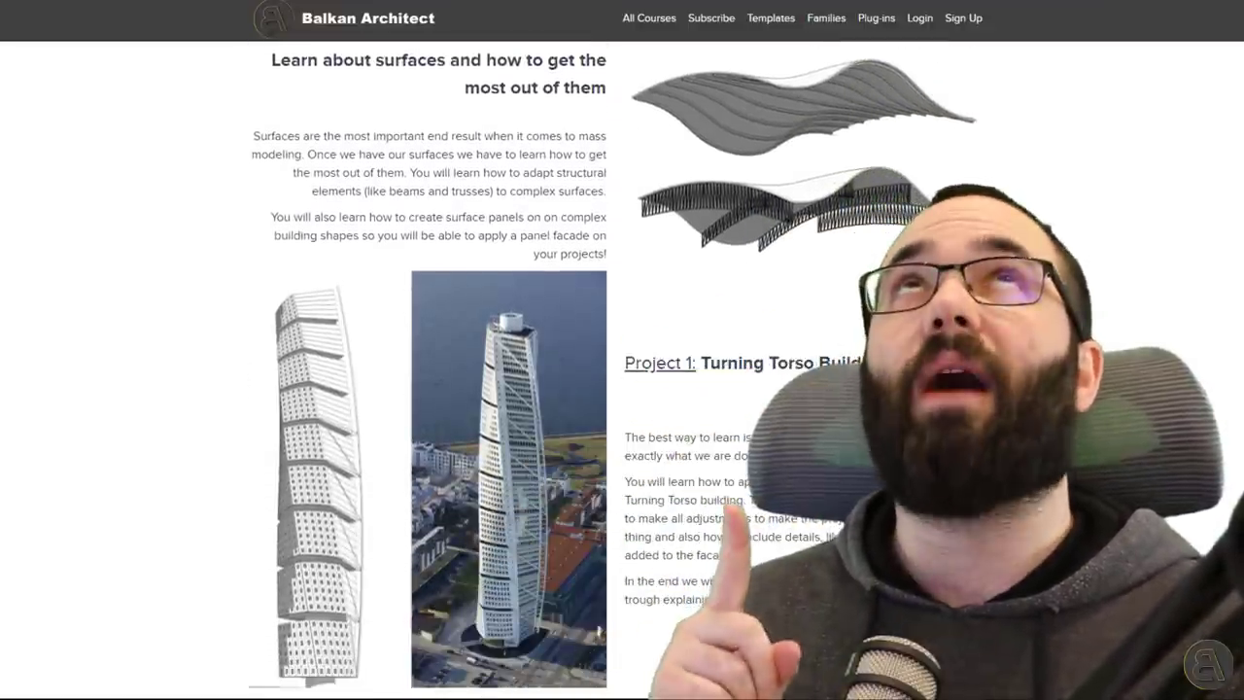
{"action": "scroll", "coordinate": [622, 369], "scroll_direction": "down", "scroll_amount": 4}
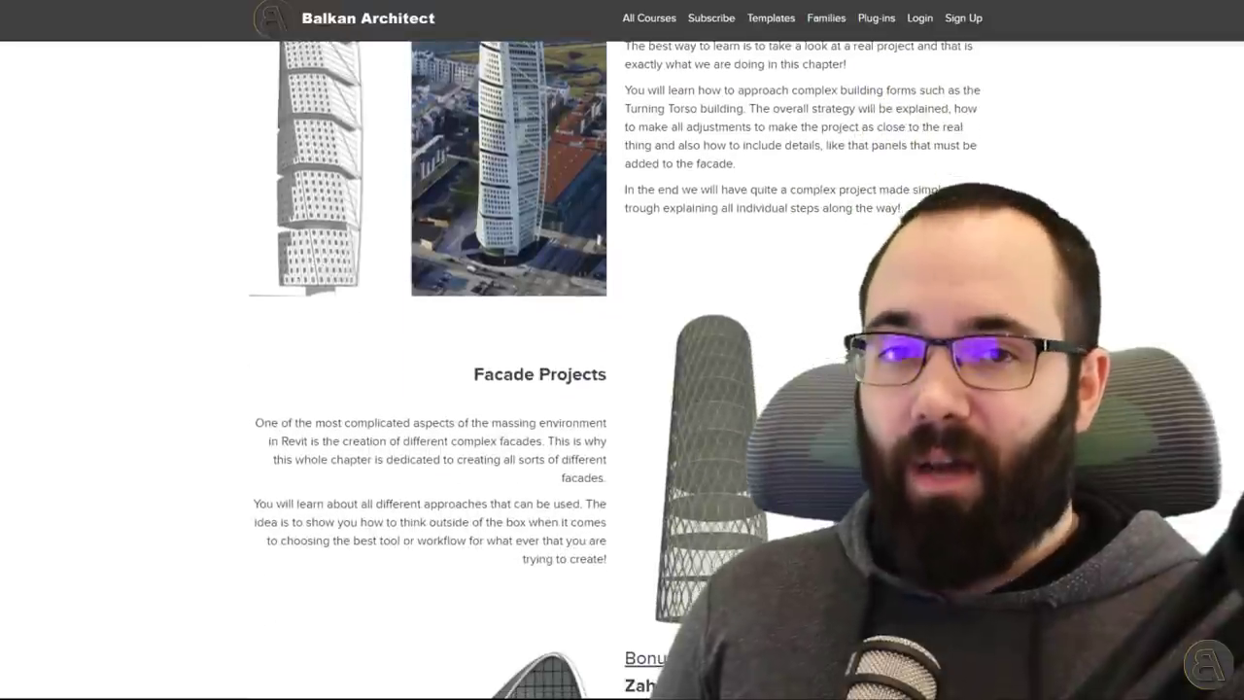
{"action": "scroll", "coordinate": [622, 369], "scroll_direction": "down", "scroll_amount": 1}
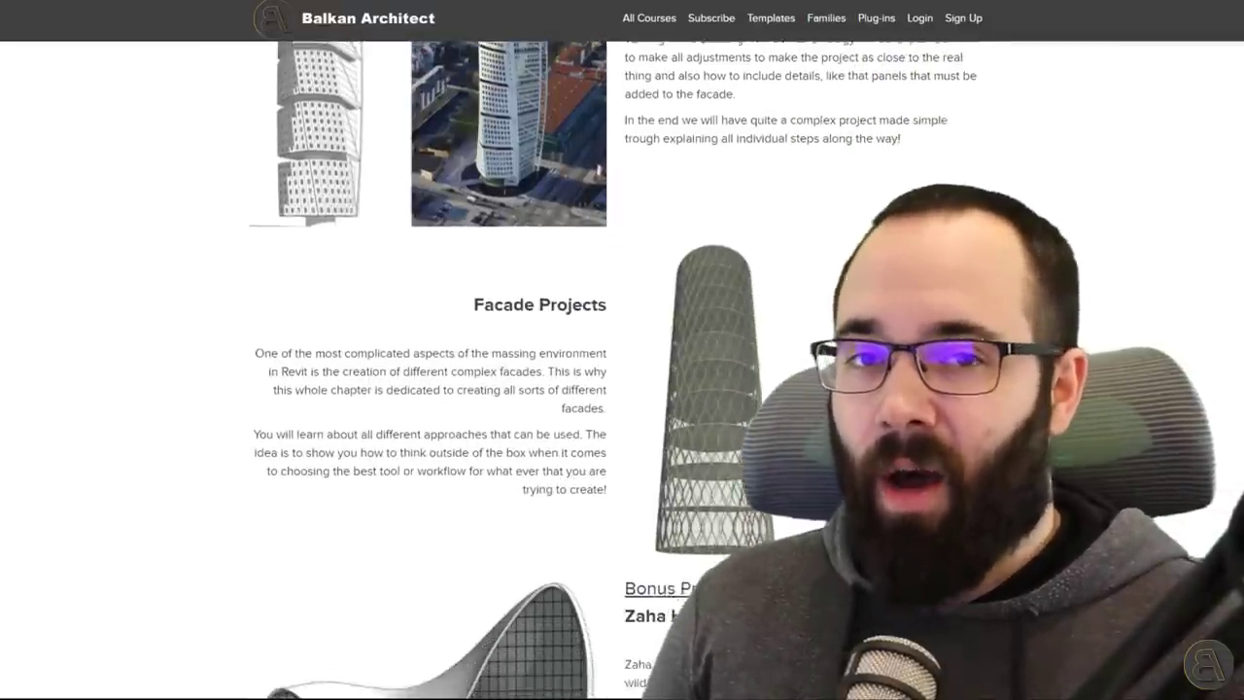
{"action": "scroll", "coordinate": [622, 369], "scroll_direction": "down", "scroll_amount": 3}
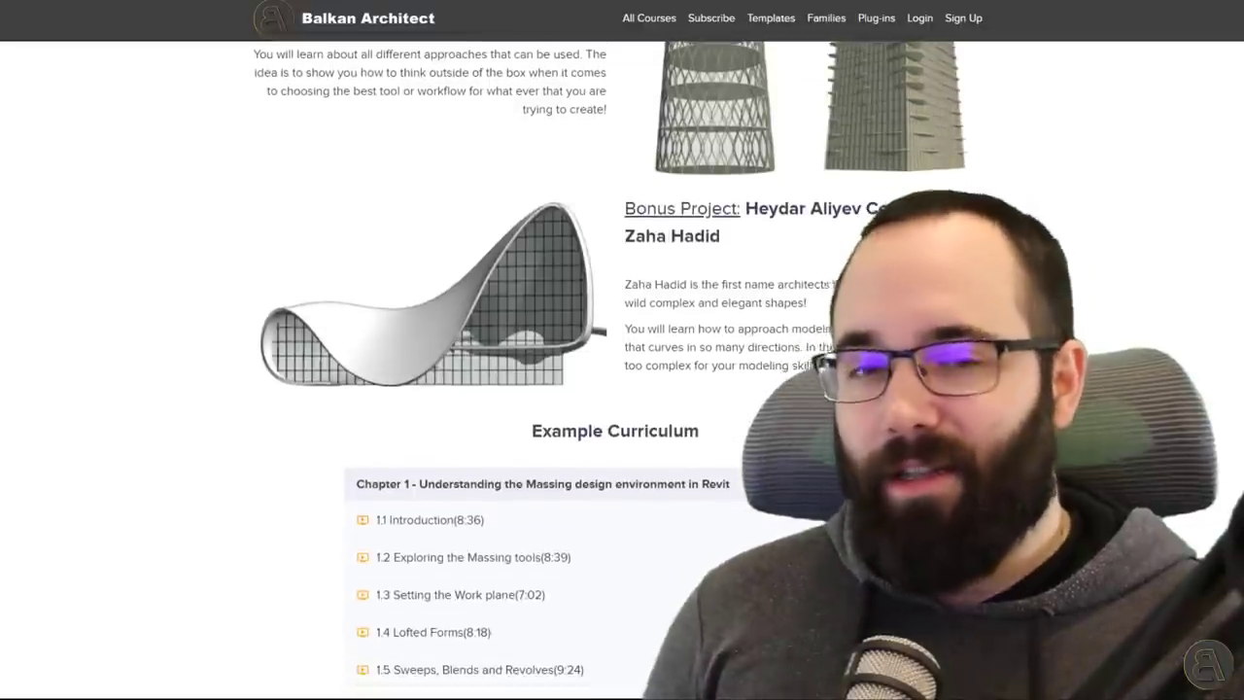
{"action": "scroll", "coordinate": [622, 369], "scroll_direction": "down", "scroll_amount": 5}
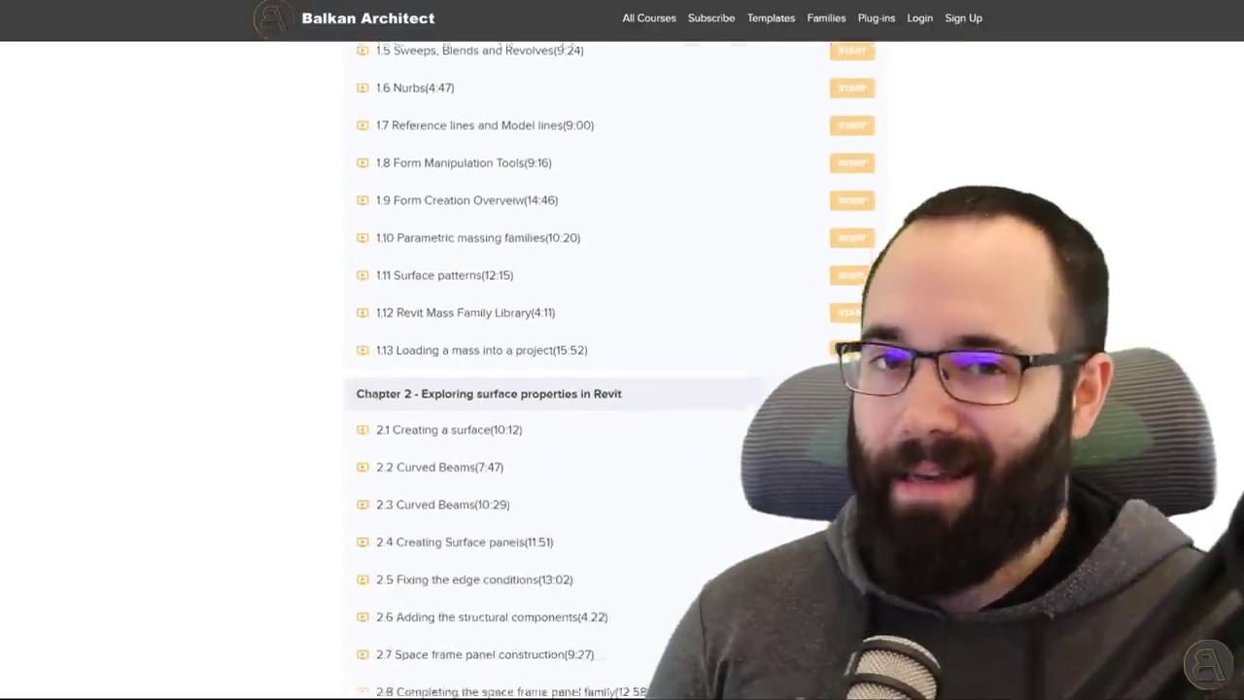
{"action": "scroll", "coordinate": [622, 369], "scroll_direction": "down", "scroll_amount": 4}
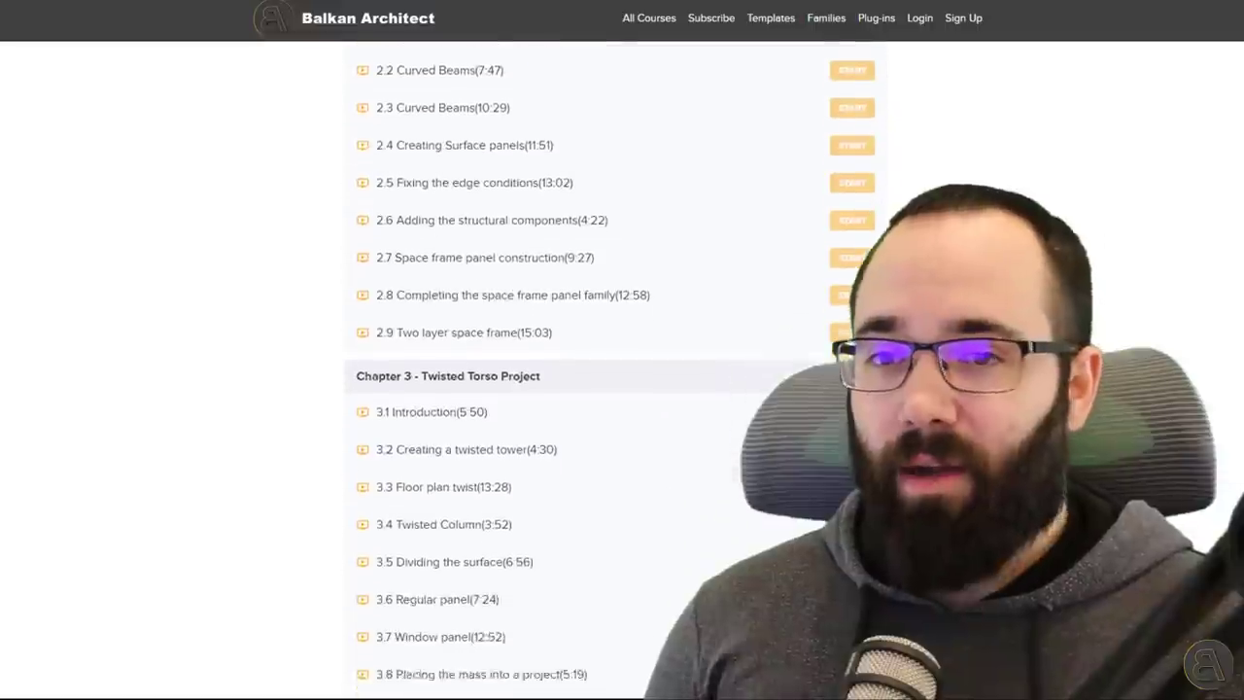
{"action": "scroll", "coordinate": [622, 369], "scroll_direction": "down", "scroll_amount": 4}
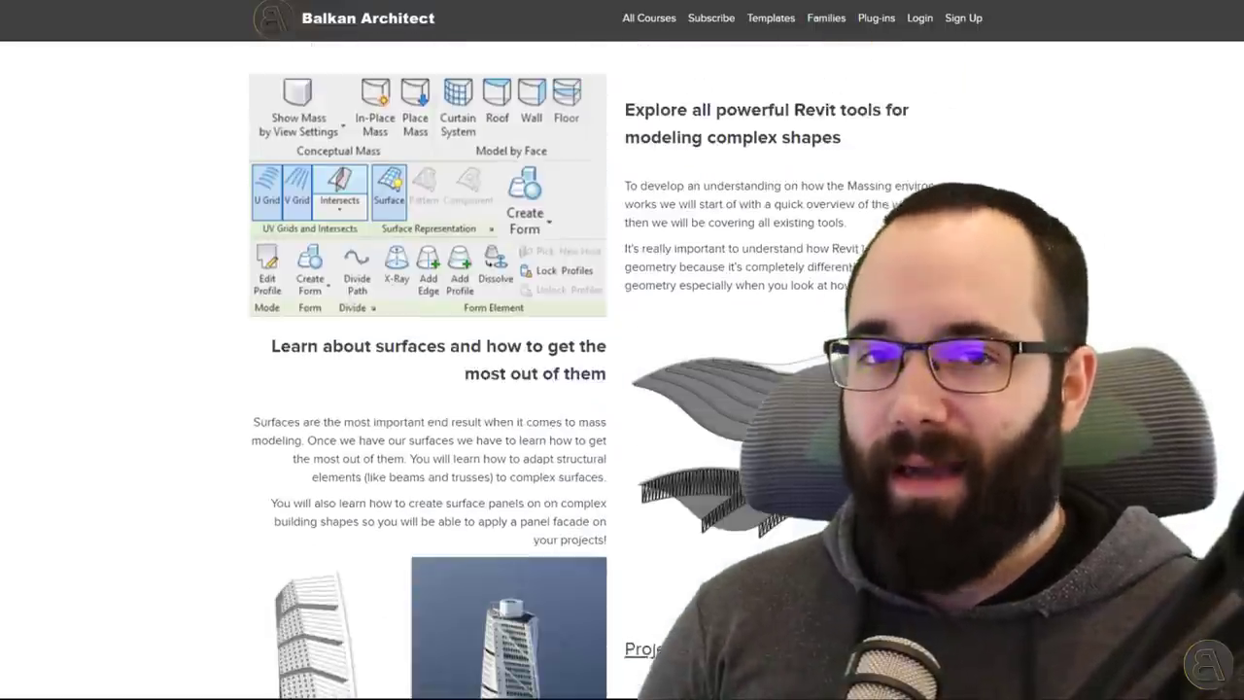
{"action": "scroll", "coordinate": [622, 369], "scroll_direction": "up", "scroll_amount": 7}
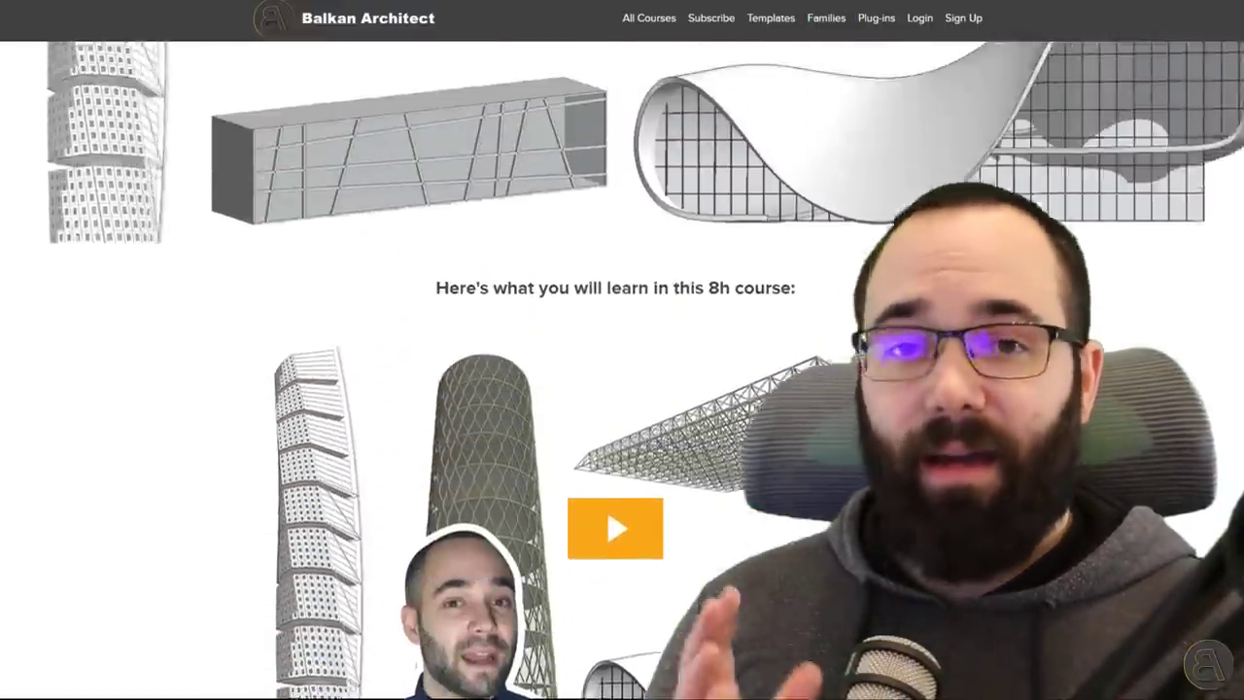
{"action": "scroll", "coordinate": [622, 369], "scroll_direction": "up", "scroll_amount": 3}
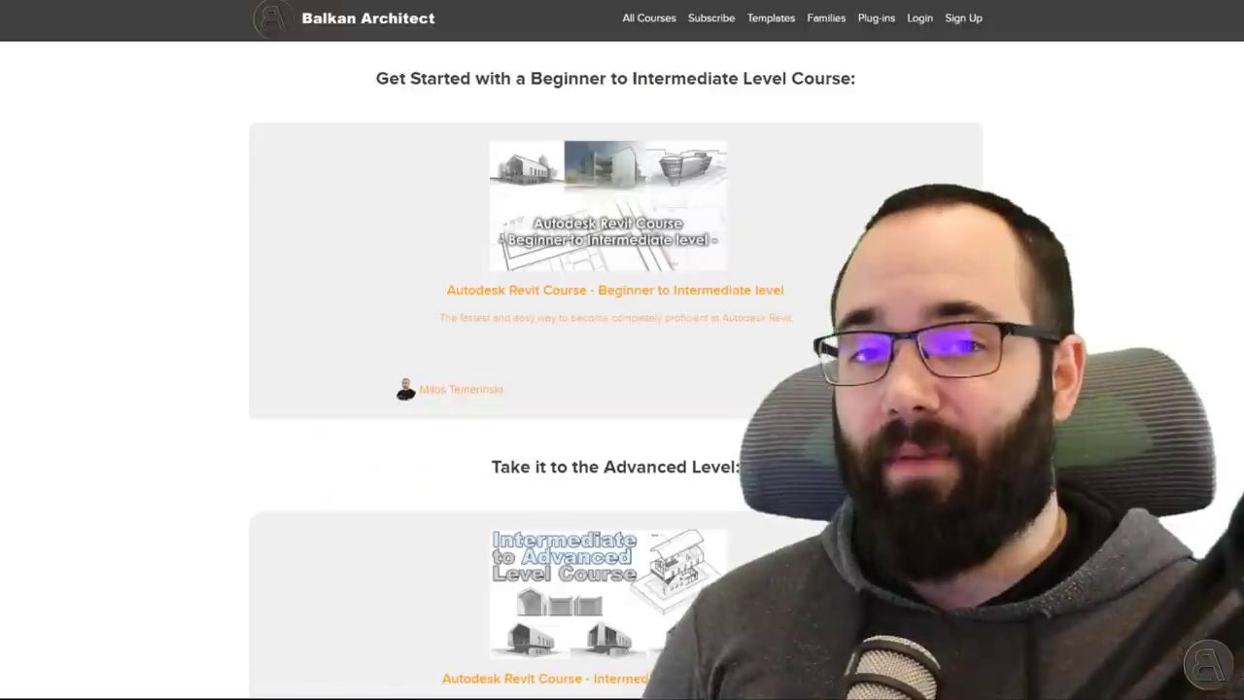
Step: Look over the full course catalogue, from the advanced level course down to the specialized Revit courses
{"action": "scroll", "coordinate": [1062, 257], "scroll_direction": "down", "scroll_amount": 4}
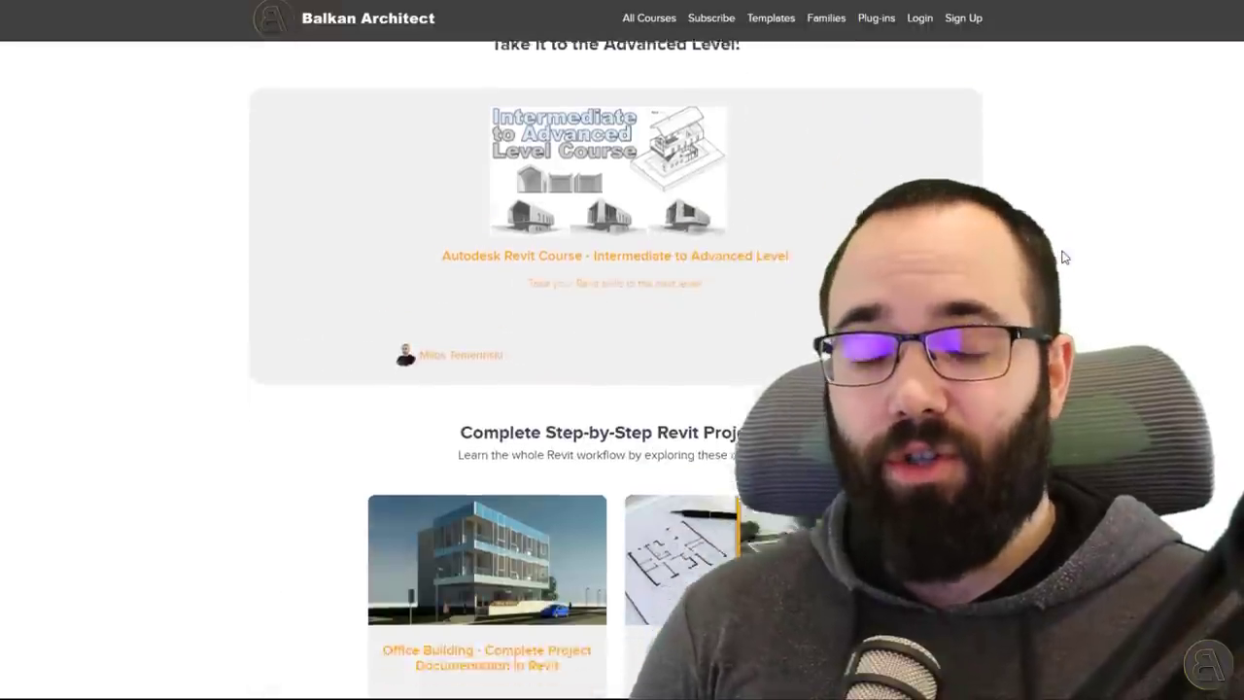
{"action": "scroll", "coordinate": [1062, 257], "scroll_direction": "down", "scroll_amount": 8}
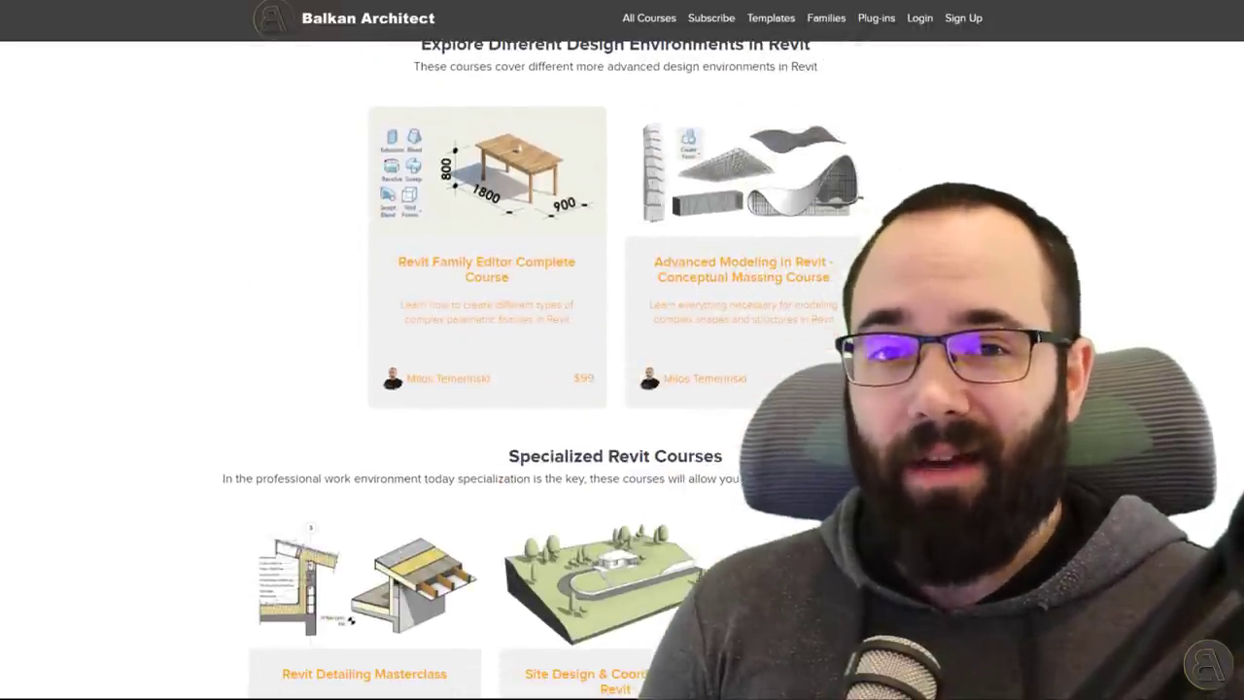
{"action": "scroll", "coordinate": [1136, 256], "scroll_direction": "down", "scroll_amount": 4}
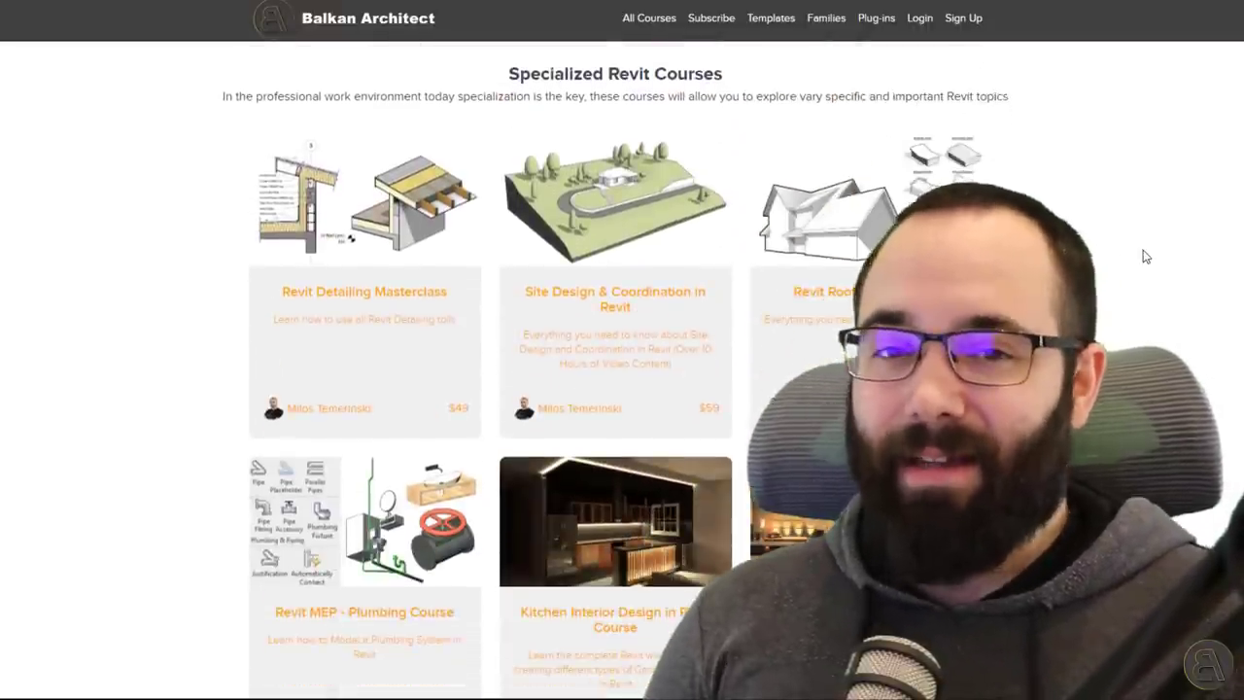
{"action": "scroll", "coordinate": [1145, 256], "scroll_direction": "down", "scroll_amount": 9}
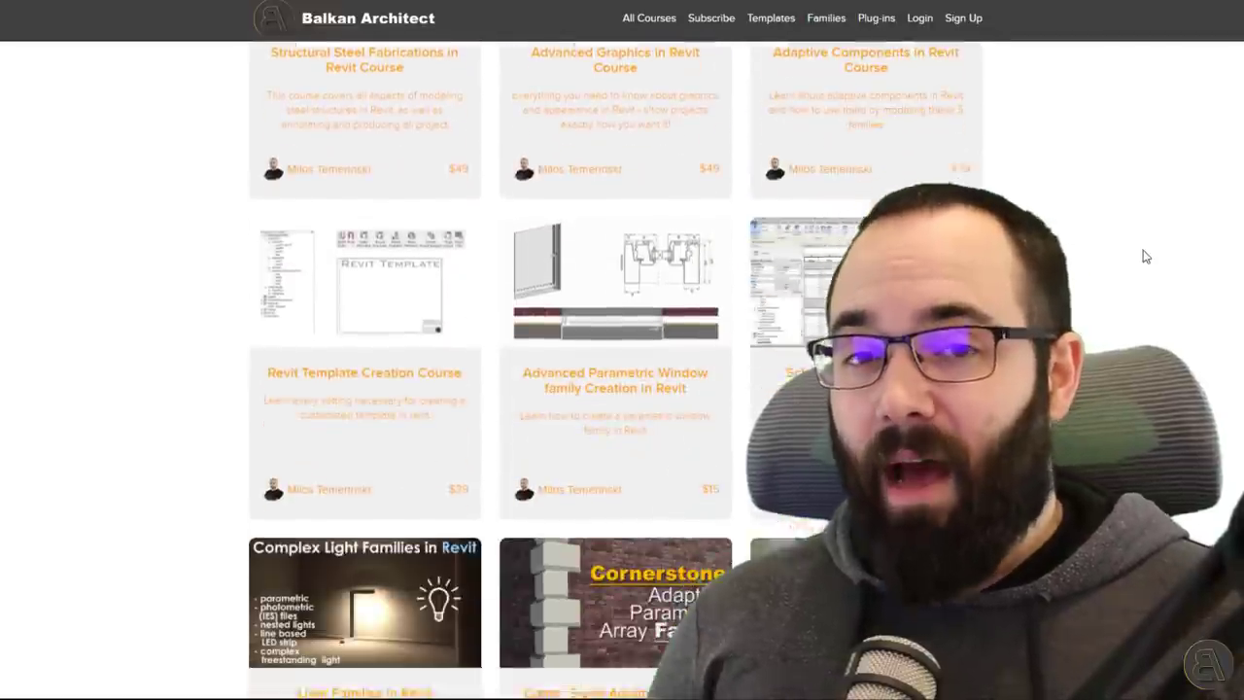
Step: Browse the website's Templates and Families pages, and open the Plug-ins page
{"action": "left_click", "coordinate": [771, 17]}
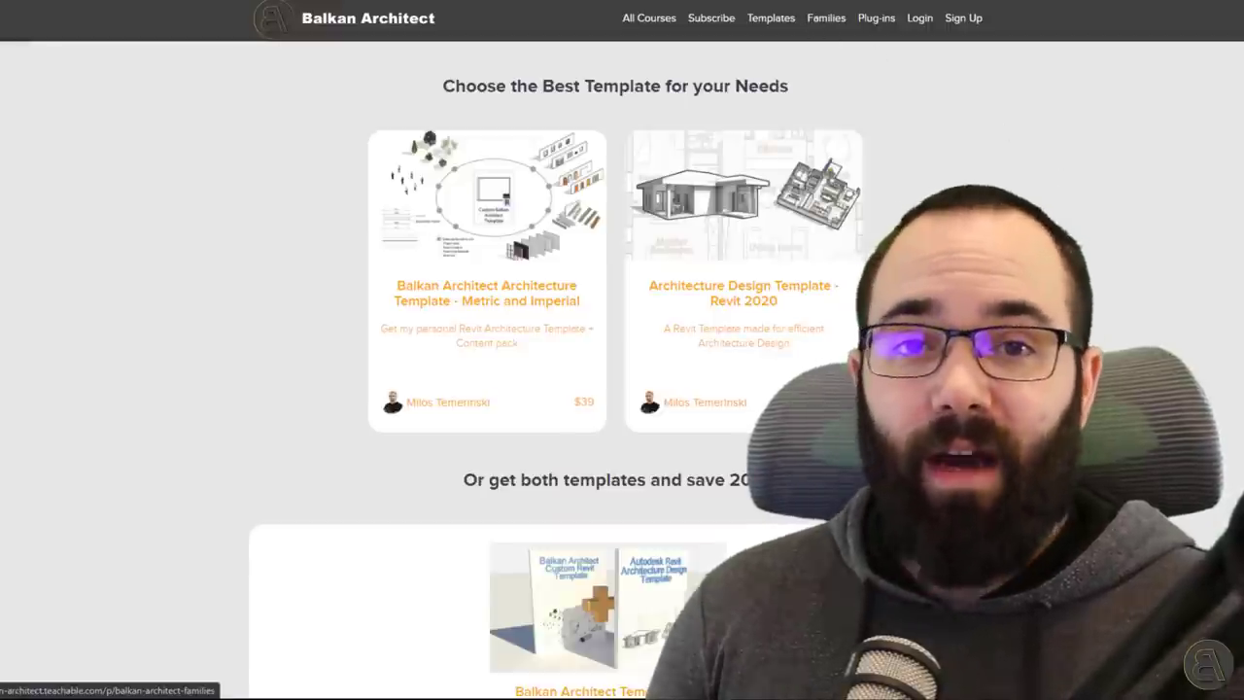
{"action": "left_click", "coordinate": [826, 18]}
{"action": "scroll", "coordinate": [615, 369], "scroll_direction": "down", "scroll_amount": 3}
{"action": "scroll", "coordinate": [615, 369], "scroll_direction": "down", "scroll_amount": 6}
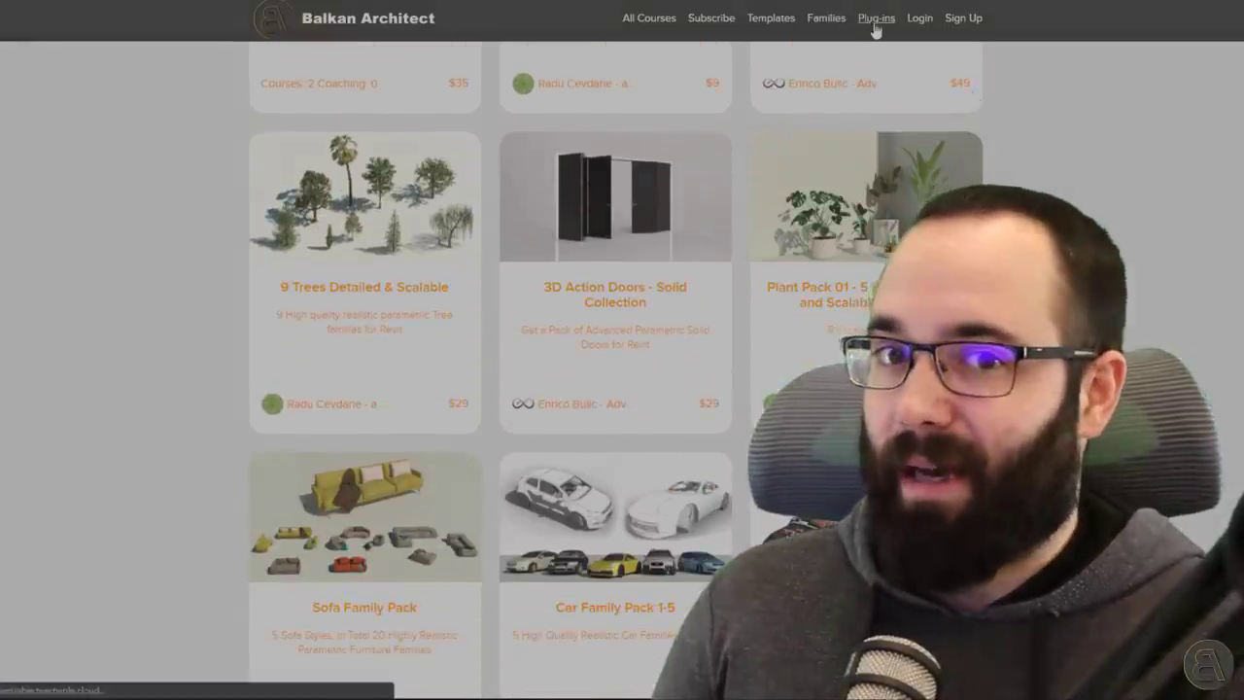
{"action": "left_click", "coordinate": [873, 27]}
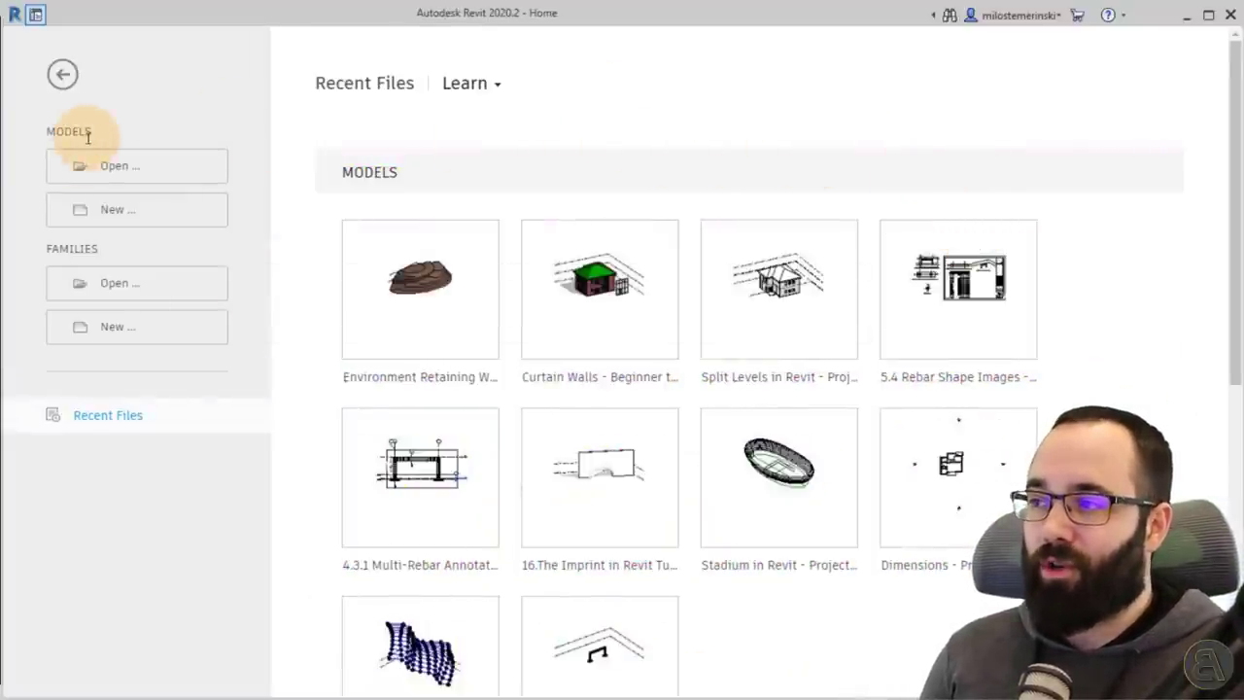
Step: In Revit, create a new project from the Architecture Design Template - Metric template
{"action": "left_click", "coordinate": [107, 209]}
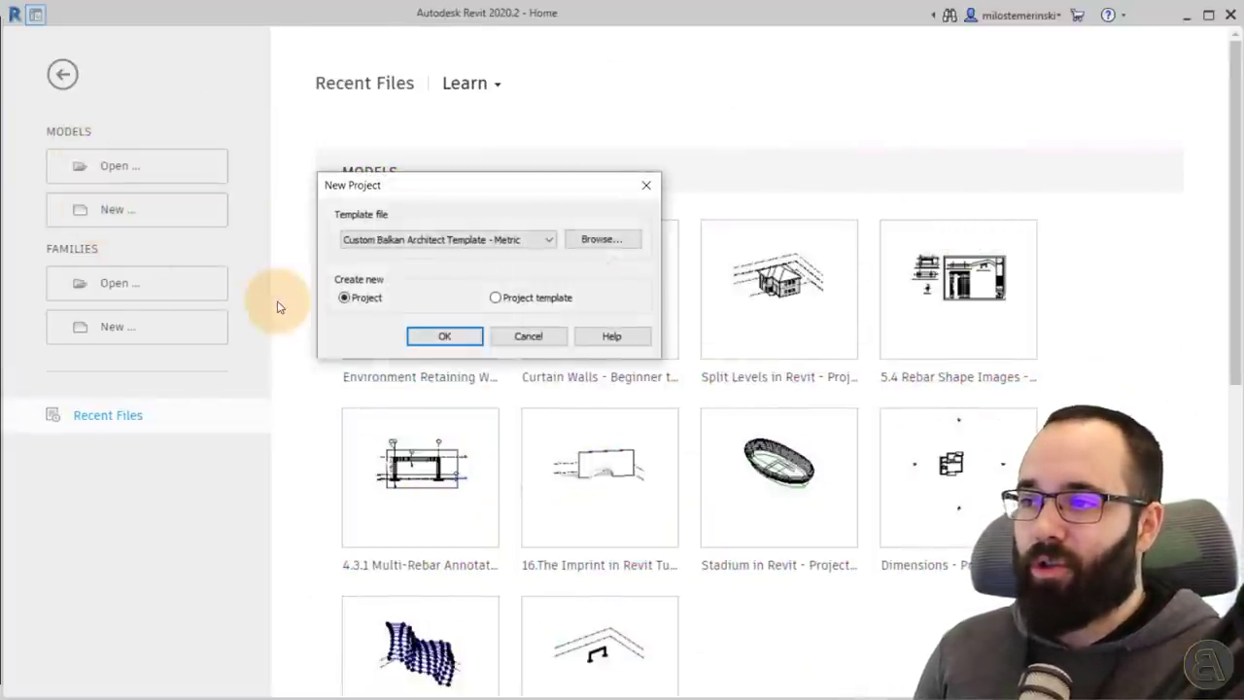
{"action": "left_click", "coordinate": [391, 240]}
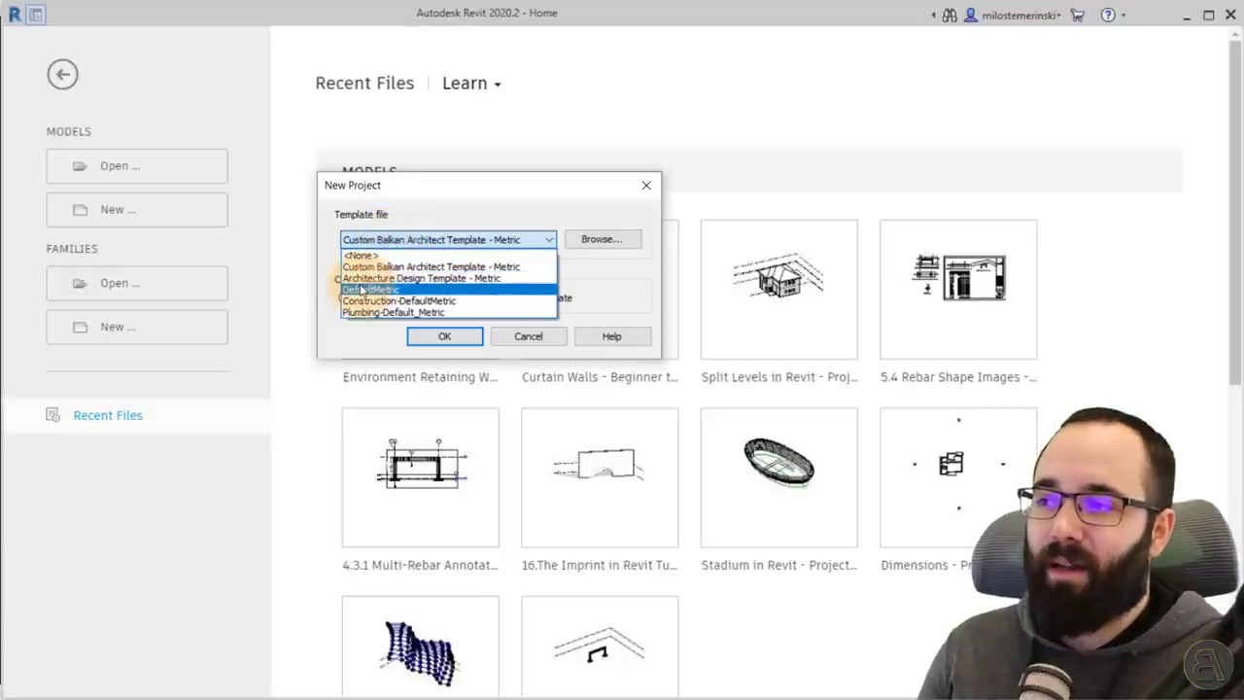
{"action": "left_click", "coordinate": [355, 280]}
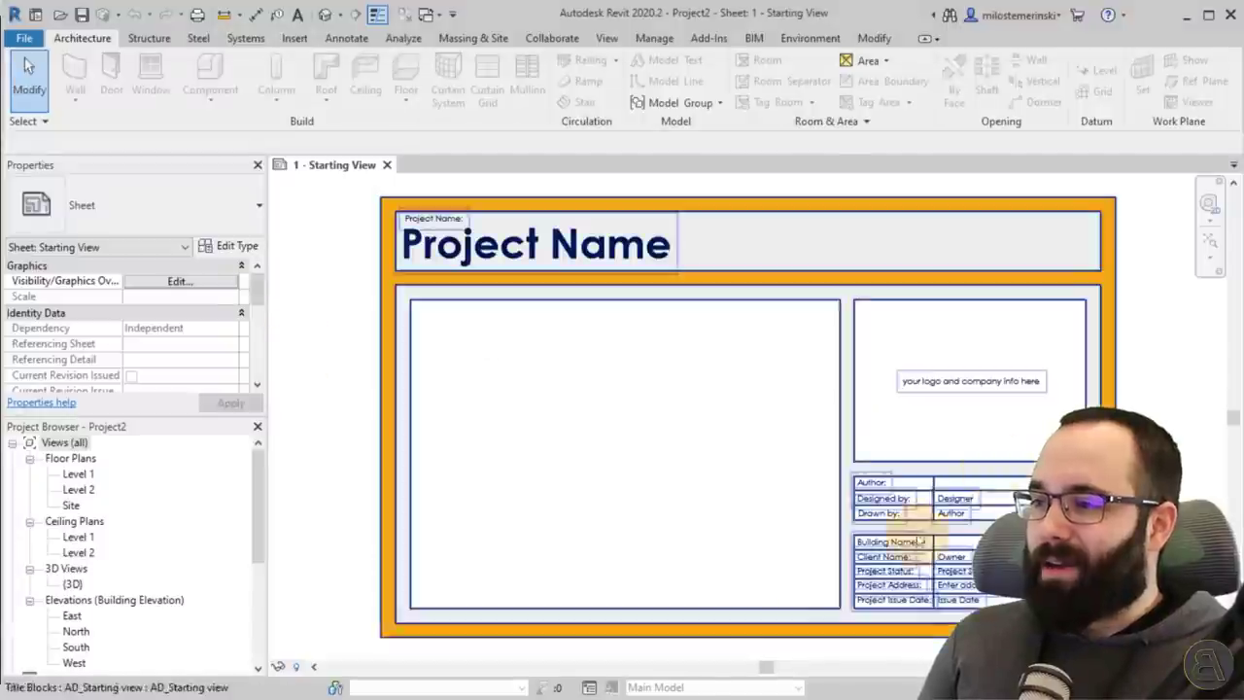
Step: Open the default {3D} view and close the Starting View sheet
{"action": "left_click", "coordinate": [520, 473]}
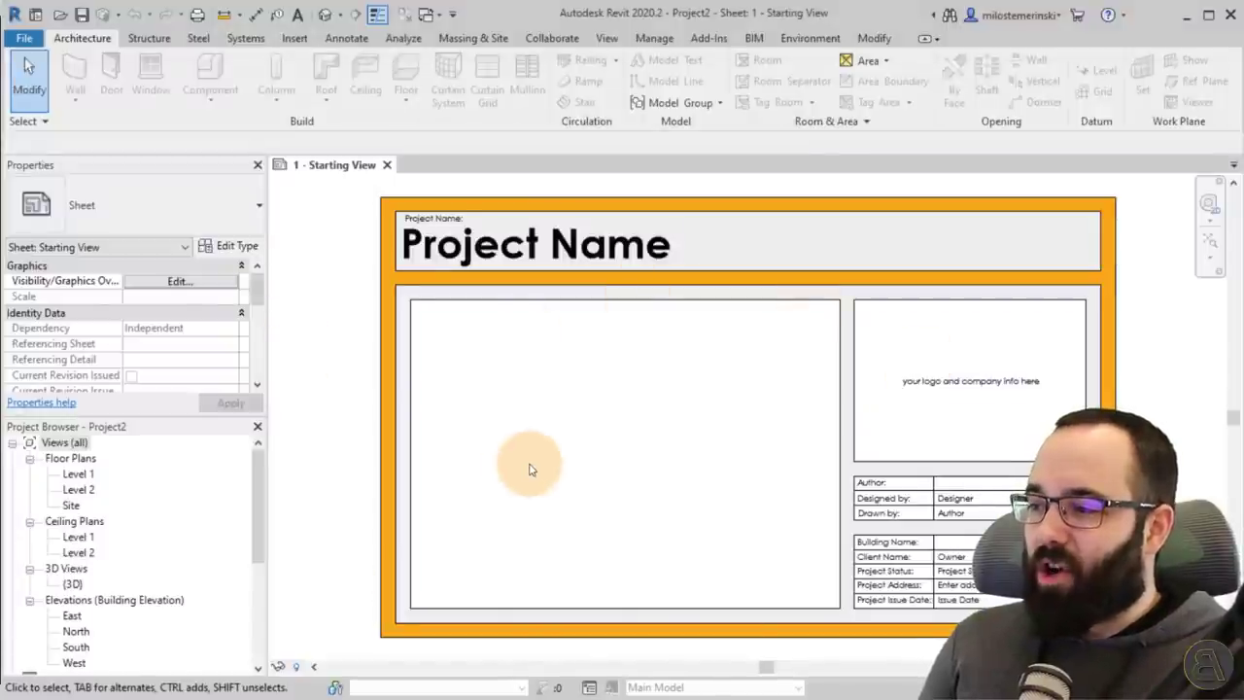
{"action": "middle_click_drag", "start_coordinate": [538, 471], "coordinate": [498, 474]}
{"action": "double_click", "coordinate": [73, 583]}
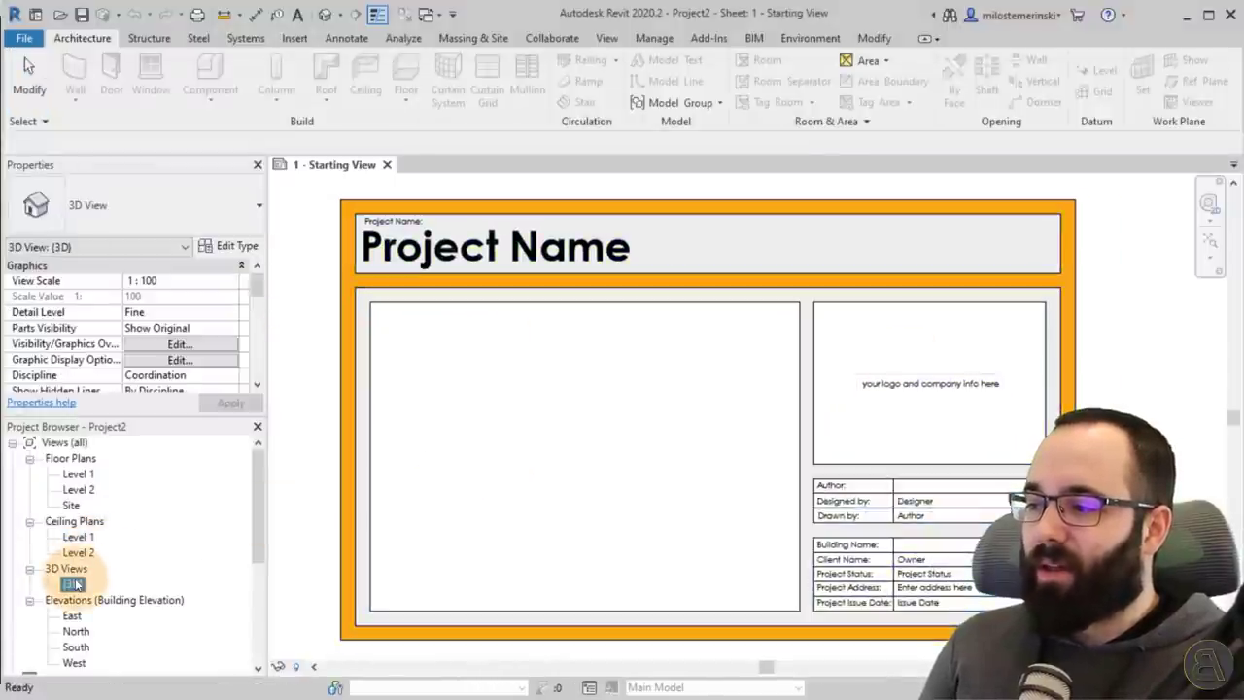
{"action": "left_click", "coordinate": [378, 167]}
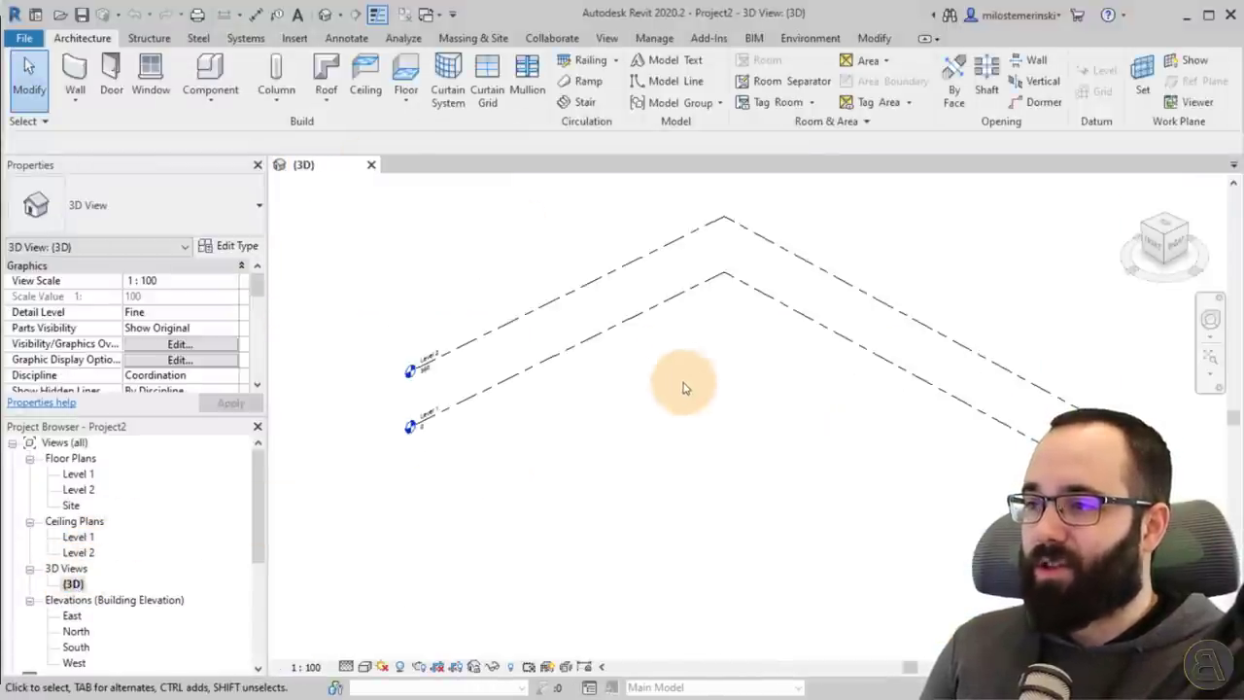
{"action": "middle_click_drag", "start_coordinate": [680, 386], "coordinate": [632, 402]}
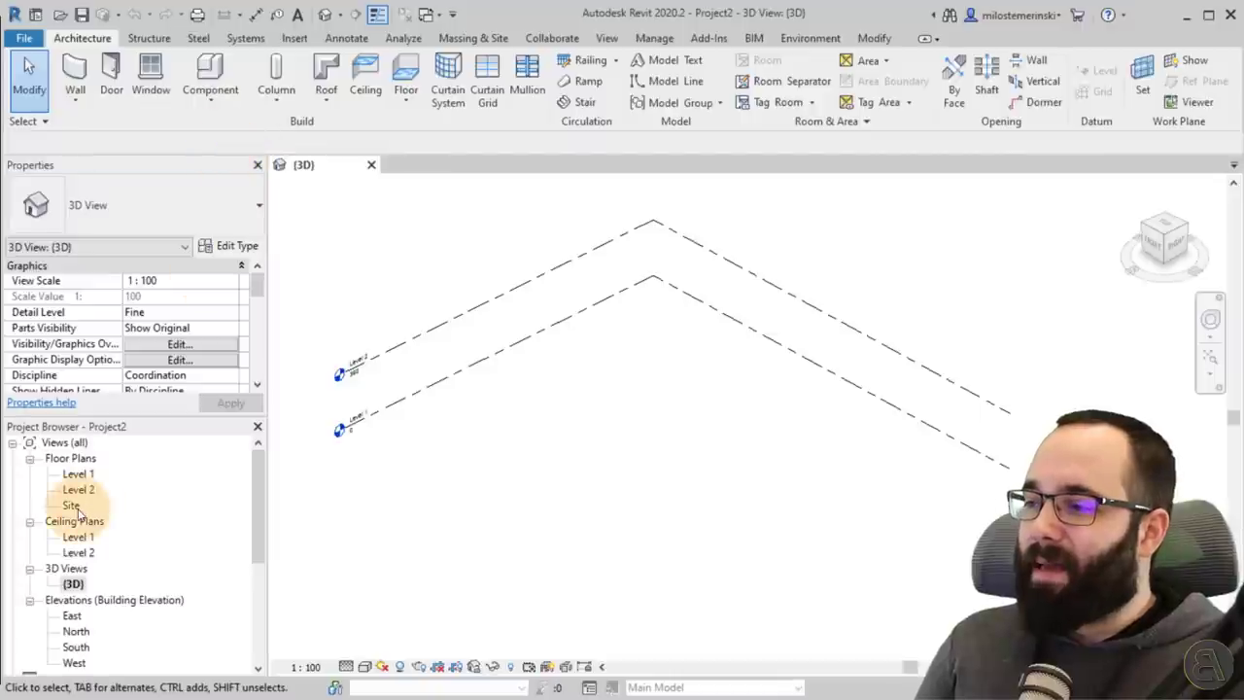
Step: Draw a straight Exterior Wall about 1750 long from Level 1 up to Level 2 in the 3D view
{"action": "left_click", "coordinate": [75, 73]}
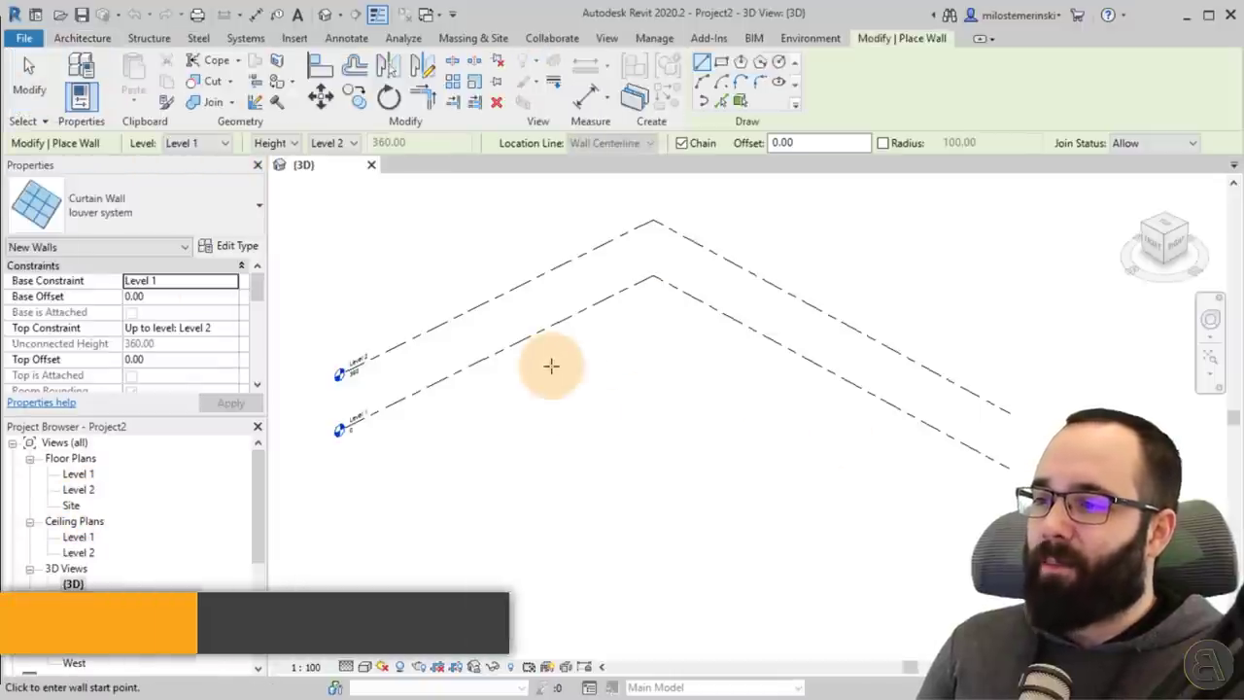
{"action": "left_click", "coordinate": [195, 209]}
{"action": "scroll", "coordinate": [114, 387], "scroll_direction": "up", "scroll_amount": 3}
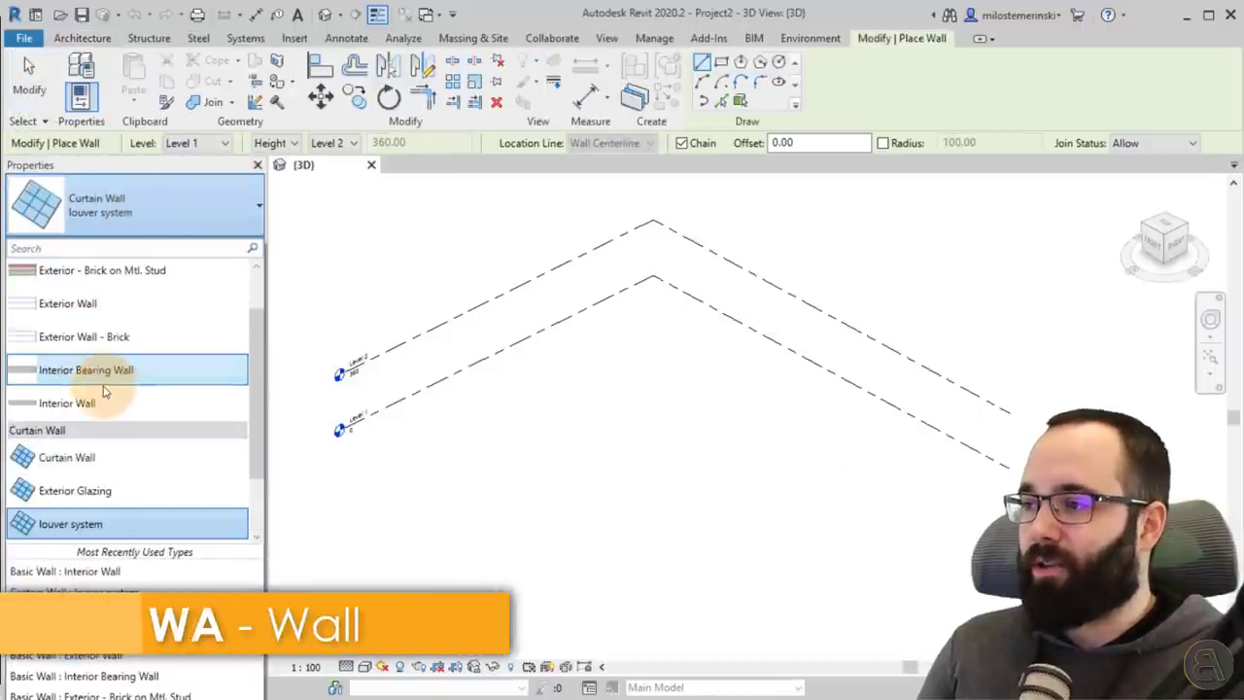
{"action": "left_click", "coordinate": [87, 309]}
{"action": "left_click", "coordinate": [528, 389]}
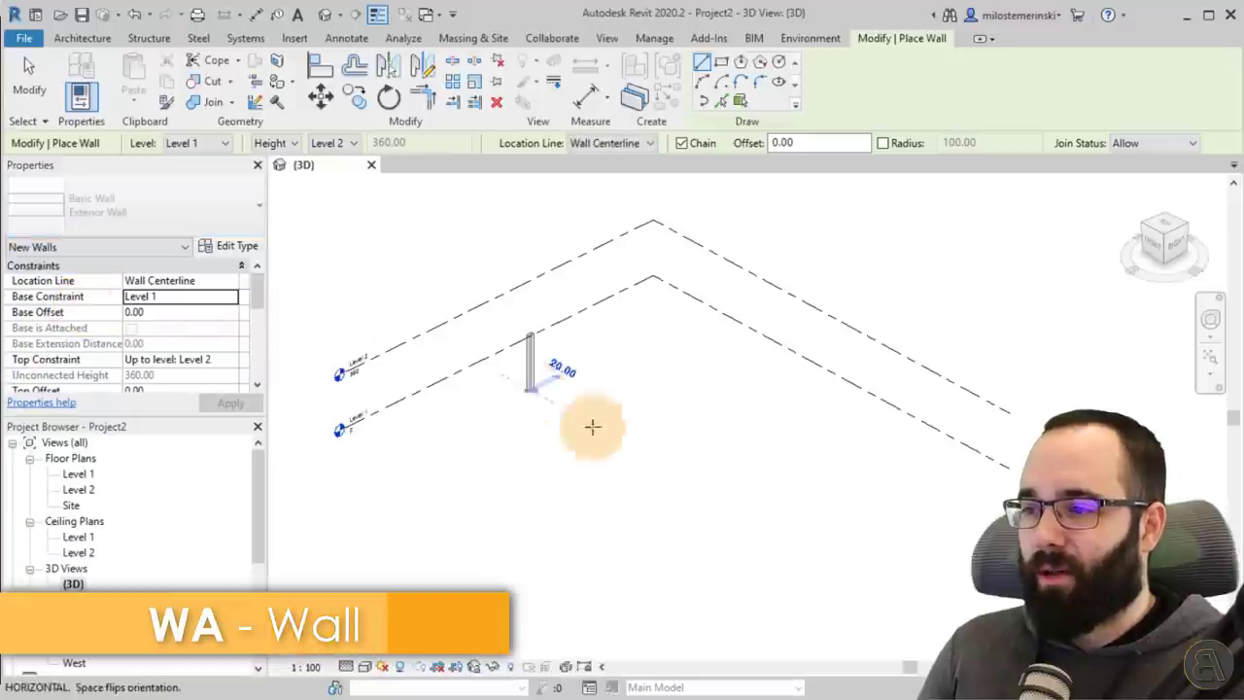
{"action": "left_click", "coordinate": [745, 507]}
{"action": "key", "text": "Escape"}
{"action": "key", "text": "Escape"}
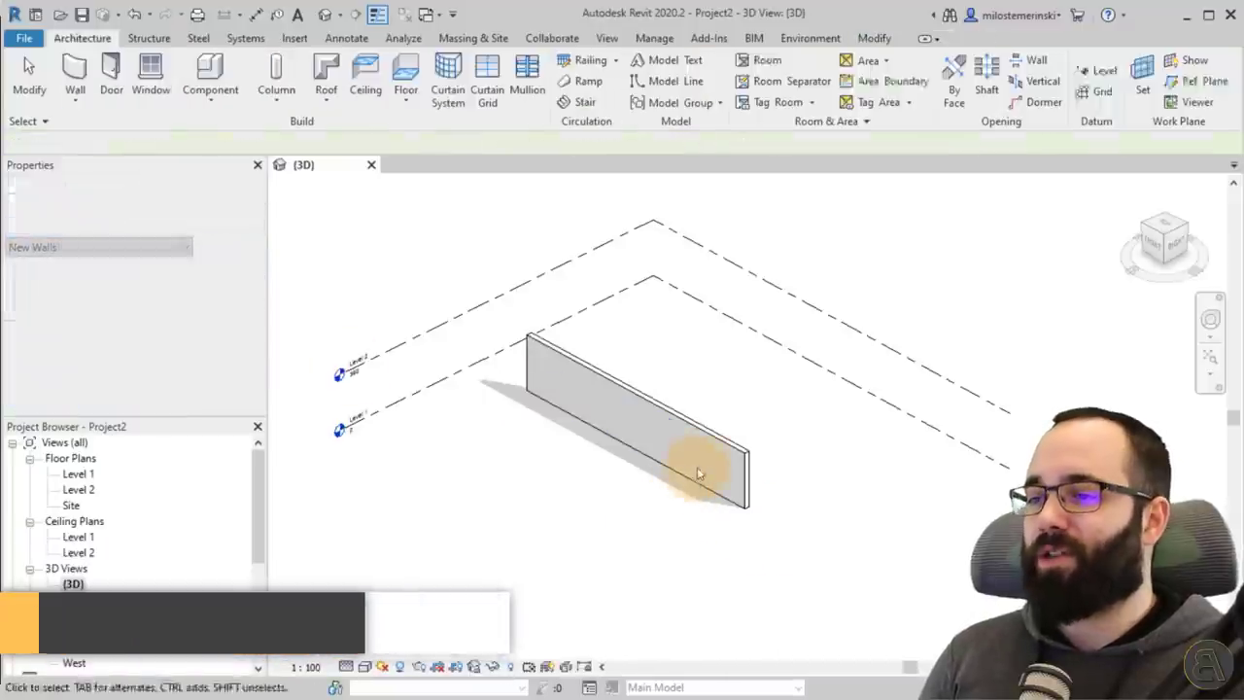
Step: Stretch the wall to a height of about 1170 and a length of about 1960, and view it from the front
{"action": "left_click", "coordinate": [606, 397]}
{"action": "left_click_drag", "start_coordinate": [641, 374], "coordinate": [637, 272]}
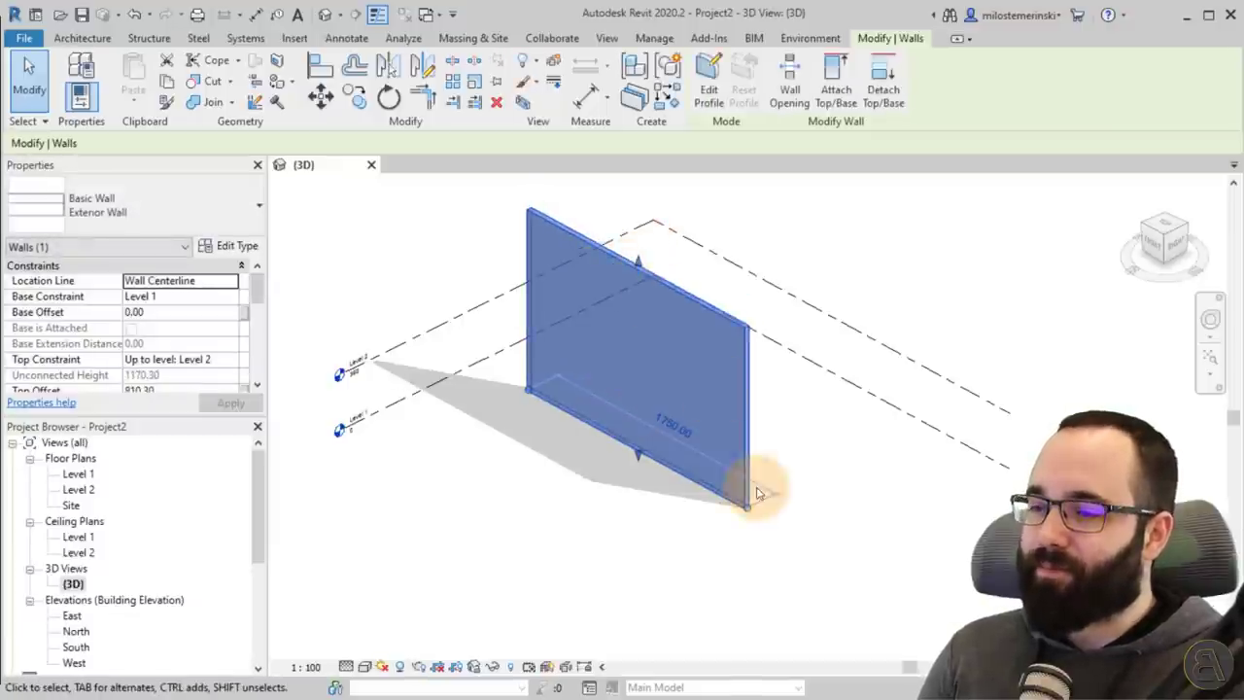
{"action": "left_click_drag", "start_coordinate": [749, 508], "coordinate": [770, 522]}
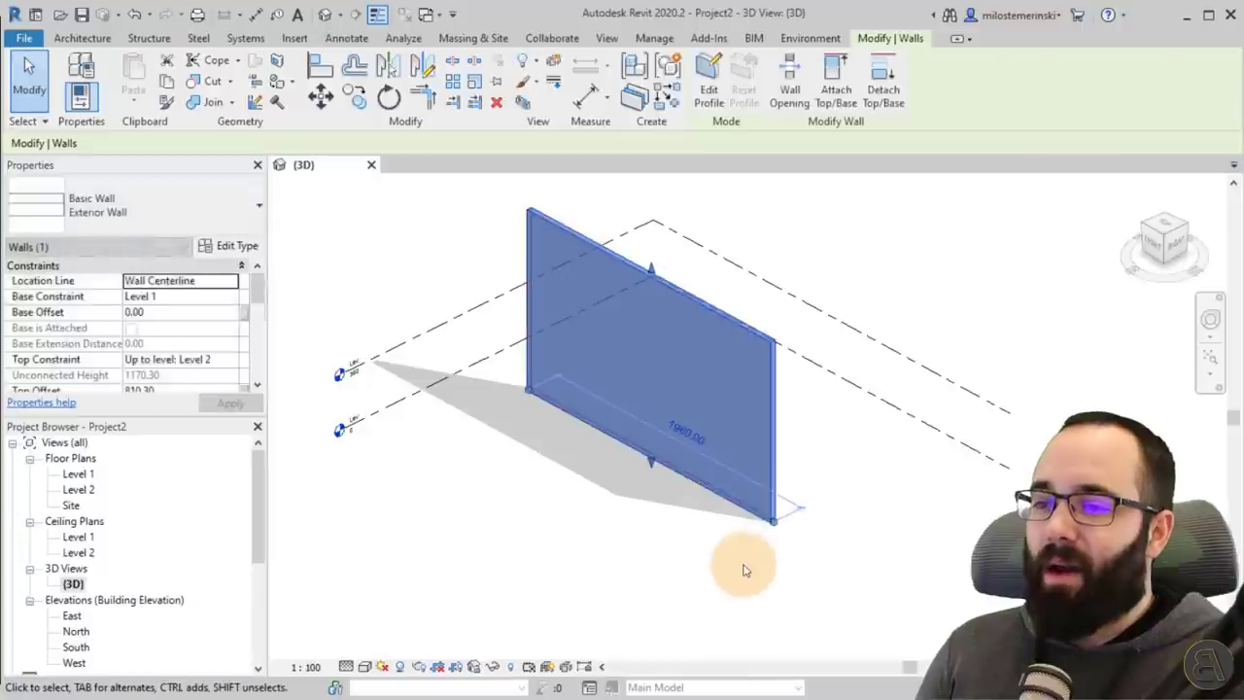
{"action": "left_click", "coordinate": [583, 514]}
{"action": "middle_click_drag", "start_coordinate": [583, 514], "coordinate": [533, 437], "text": "shift"}
{"action": "left_click_drag", "start_coordinate": [508, 155], "coordinate": [533, 124]}
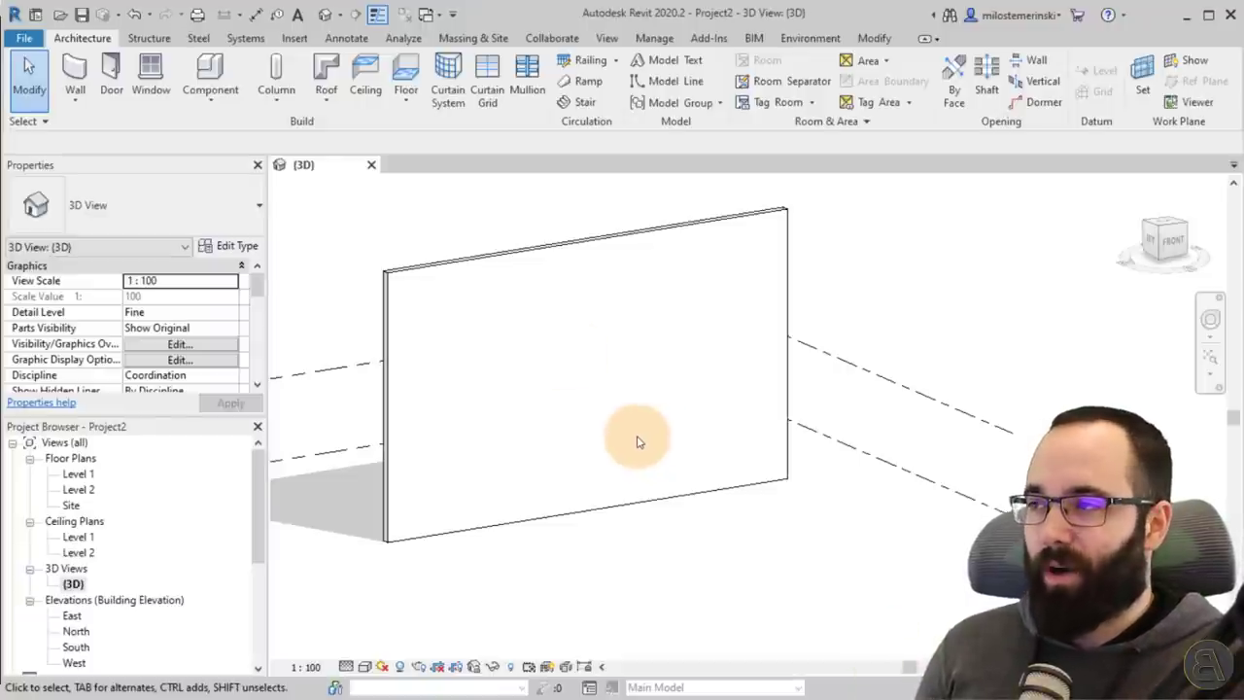
Step: Place an AD_Double door of type Double door 200 x 210cm at the base of the exterior wall, right of its middle
{"action": "left_click", "coordinate": [111, 78]}
{"action": "left_click", "coordinate": [119, 209]}
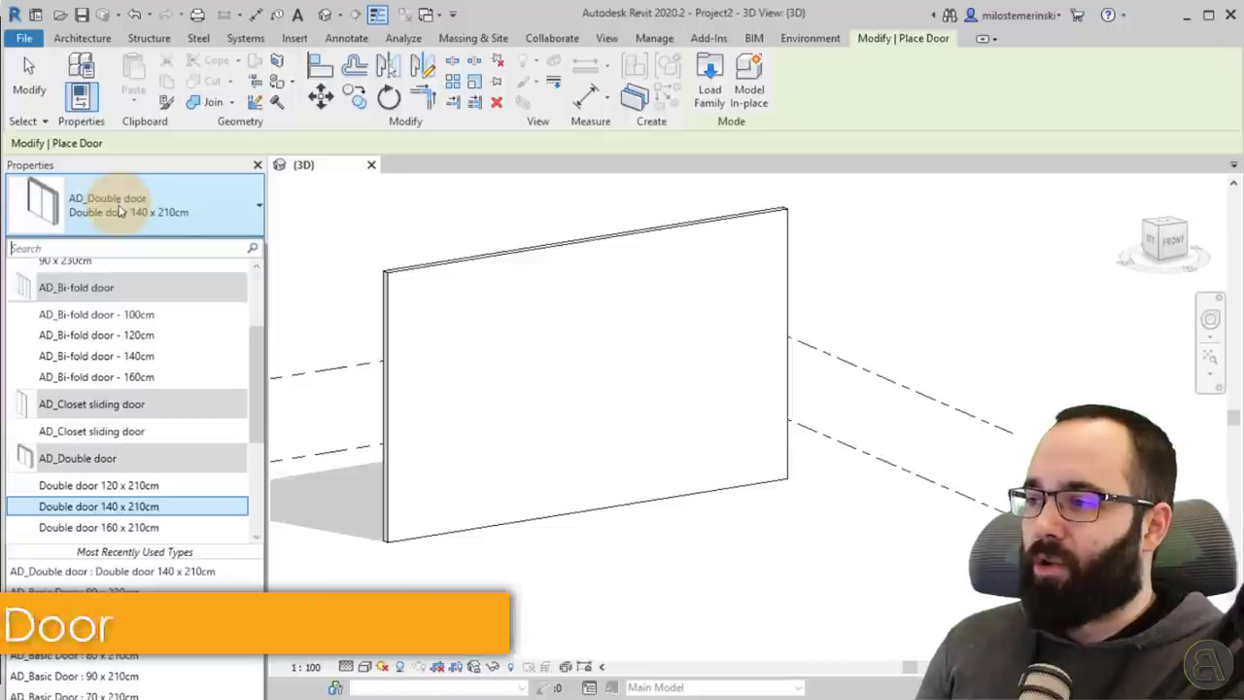
{"action": "scroll", "coordinate": [166, 466], "scroll_direction": "down", "scroll_amount": 2}
{"action": "left_click", "coordinate": [79, 488]}
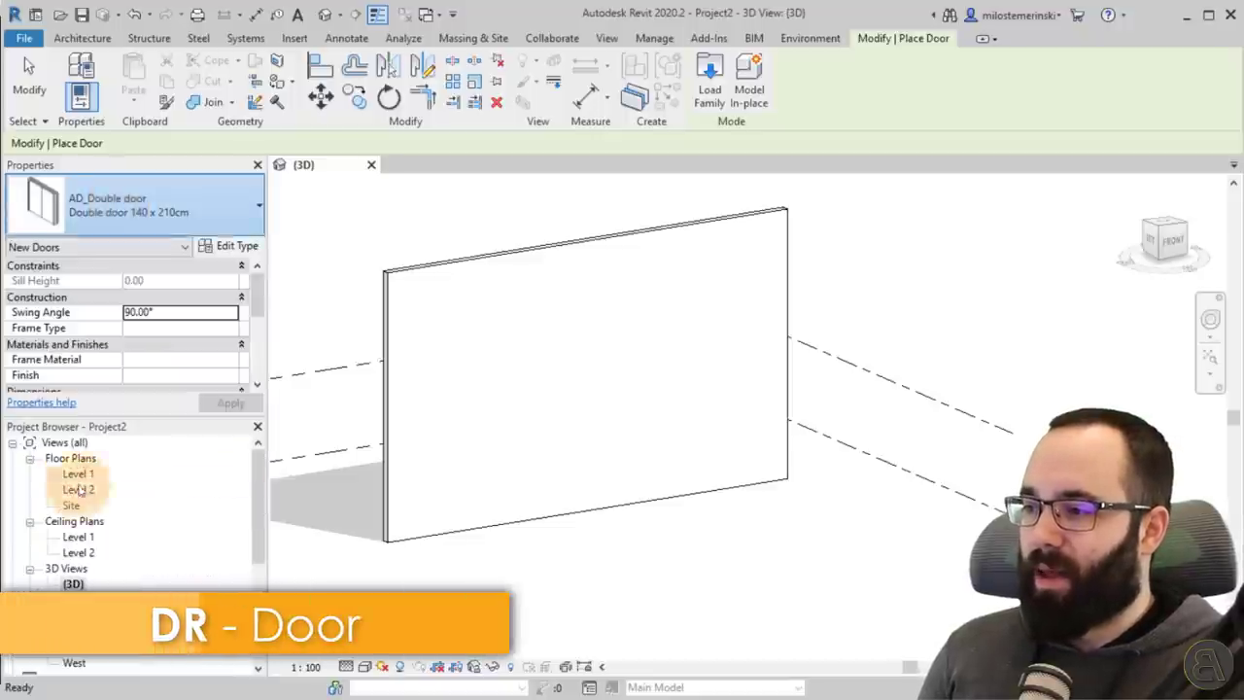
{"action": "left_click", "coordinate": [613, 500]}
{"action": "key", "text": "Escape"}
{"action": "key", "text": "Escape"}
{"action": "middle_click_drag", "start_coordinate": [636, 503], "coordinate": [573, 498], "text": "shift"}
{"action": "scroll", "coordinate": [616, 477], "scroll_direction": "up", "scroll_amount": 5}
{"action": "scroll", "coordinate": [566, 491], "scroll_direction": "down", "scroll_amount": 3}
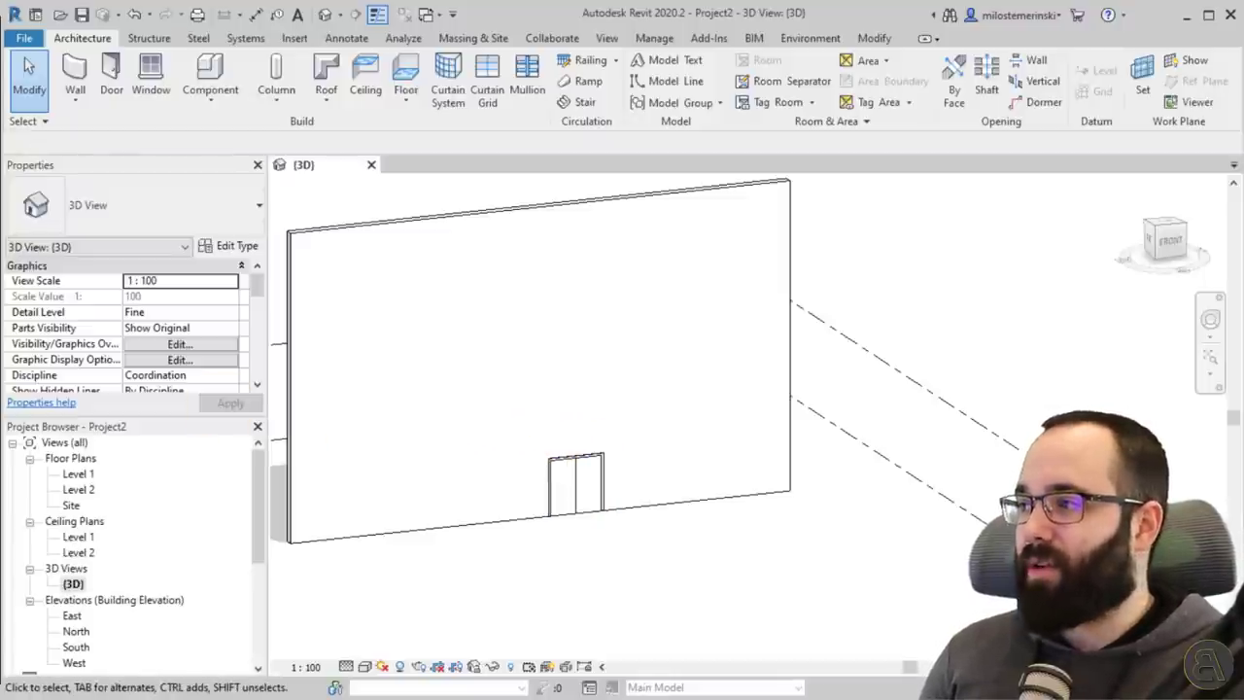
Step: Examine the reference photo of the rippling golden facade draped over the entrance opening
{"action": "left_click_drag", "start_coordinate": [0, 152], "coordinate": [440, 134]}
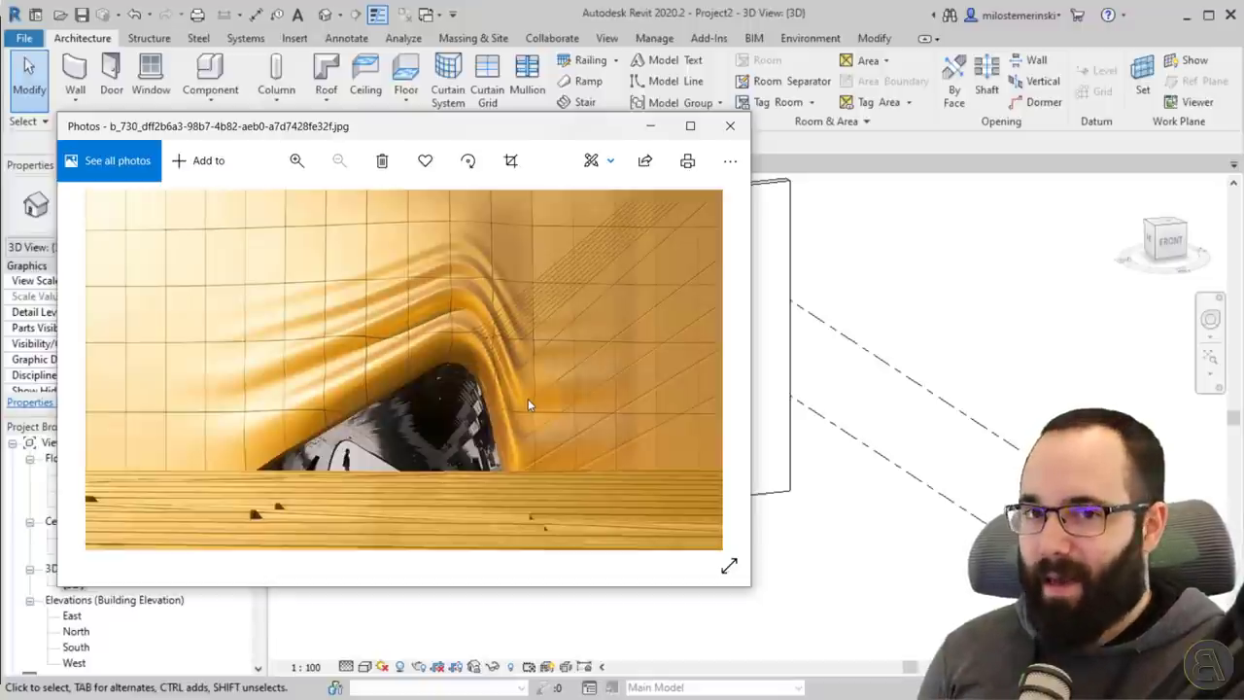
{"action": "left_click", "coordinate": [480, 146]}
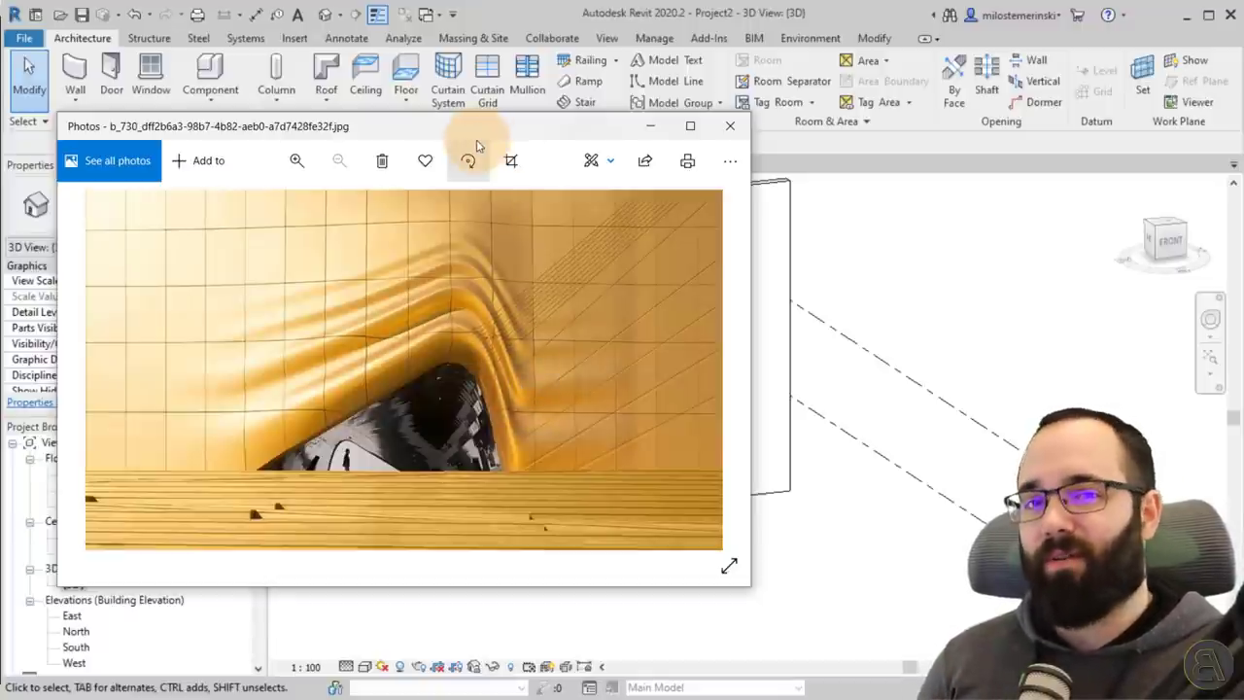
{"action": "left_click_drag", "start_coordinate": [490, 135], "coordinate": [458, 139]}
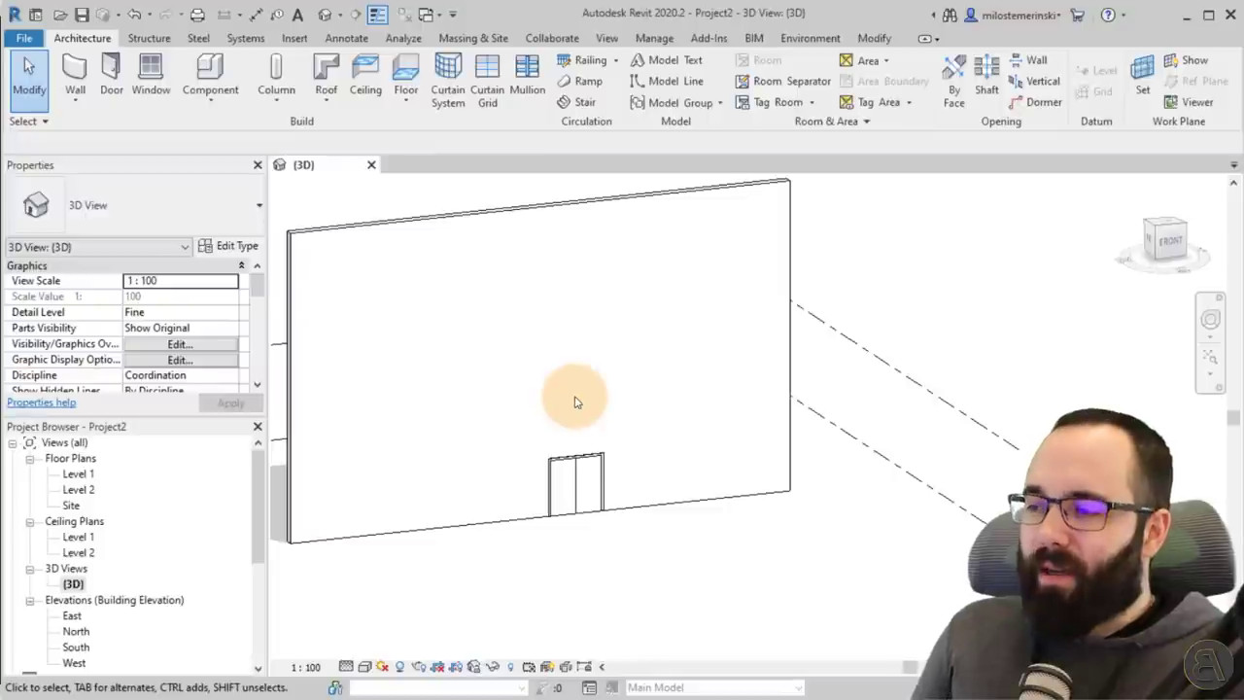
Step: Open the South elevation and set its detail level to Fine
{"action": "double_click", "coordinate": [76, 646]}
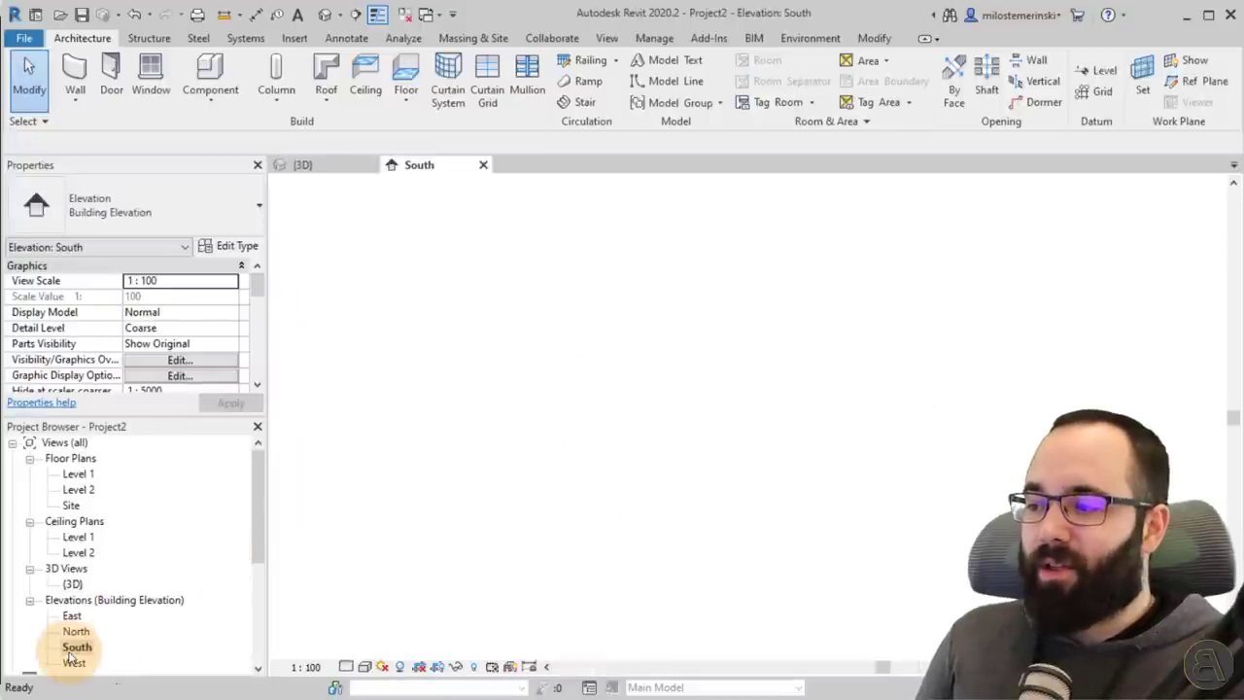
{"action": "scroll", "coordinate": [767, 558], "scroll_direction": "up", "scroll_amount": 2}
{"action": "left_click", "coordinate": [733, 499]}
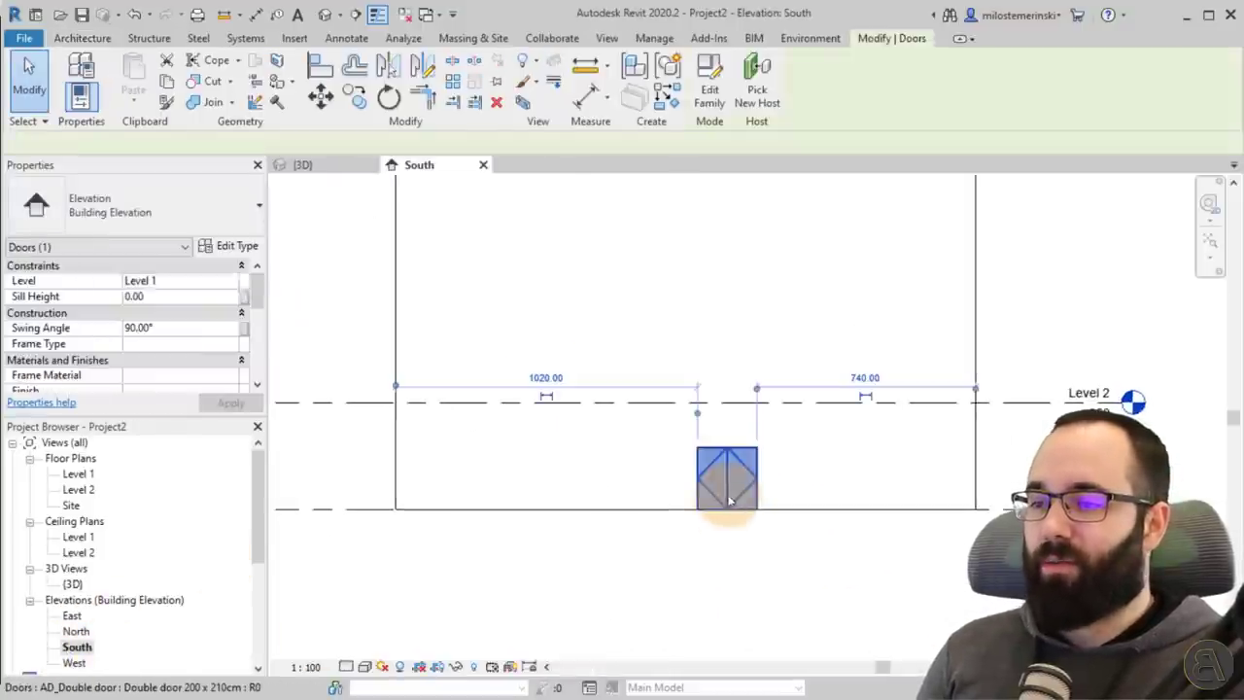
{"action": "scroll", "coordinate": [719, 485], "scroll_direction": "up", "scroll_amount": 3}
{"action": "left_click", "coordinate": [755, 560]}
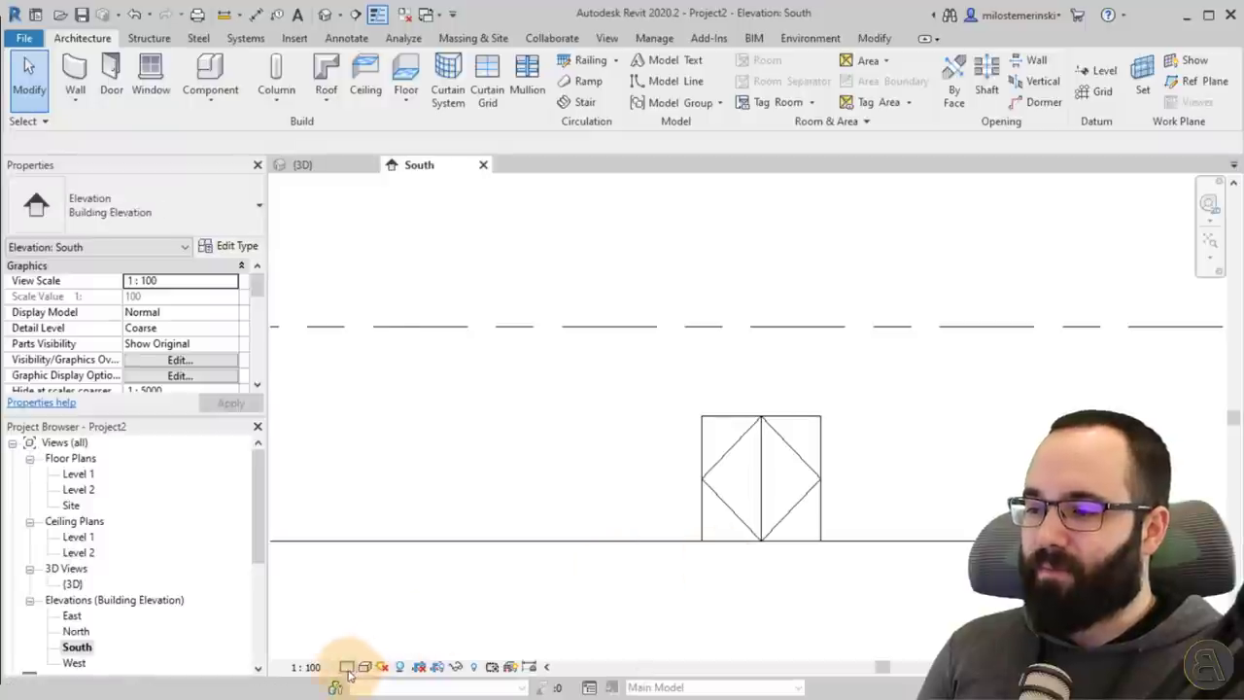
{"action": "left_click", "coordinate": [346, 667]}
{"action": "left_click", "coordinate": [371, 647]}
{"action": "scroll", "coordinate": [622, 544], "scroll_direction": "down", "scroll_amount": 1}
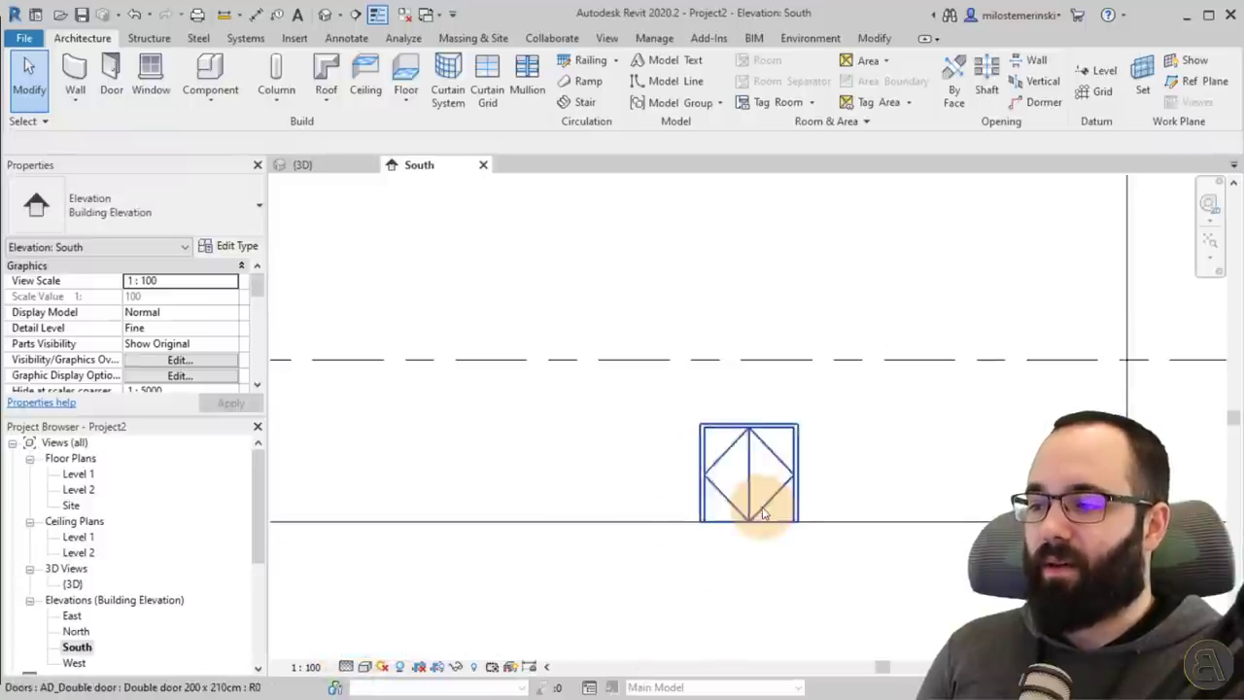
{"action": "scroll", "coordinate": [686, 530], "scroll_direction": "down", "scroll_amount": 5}
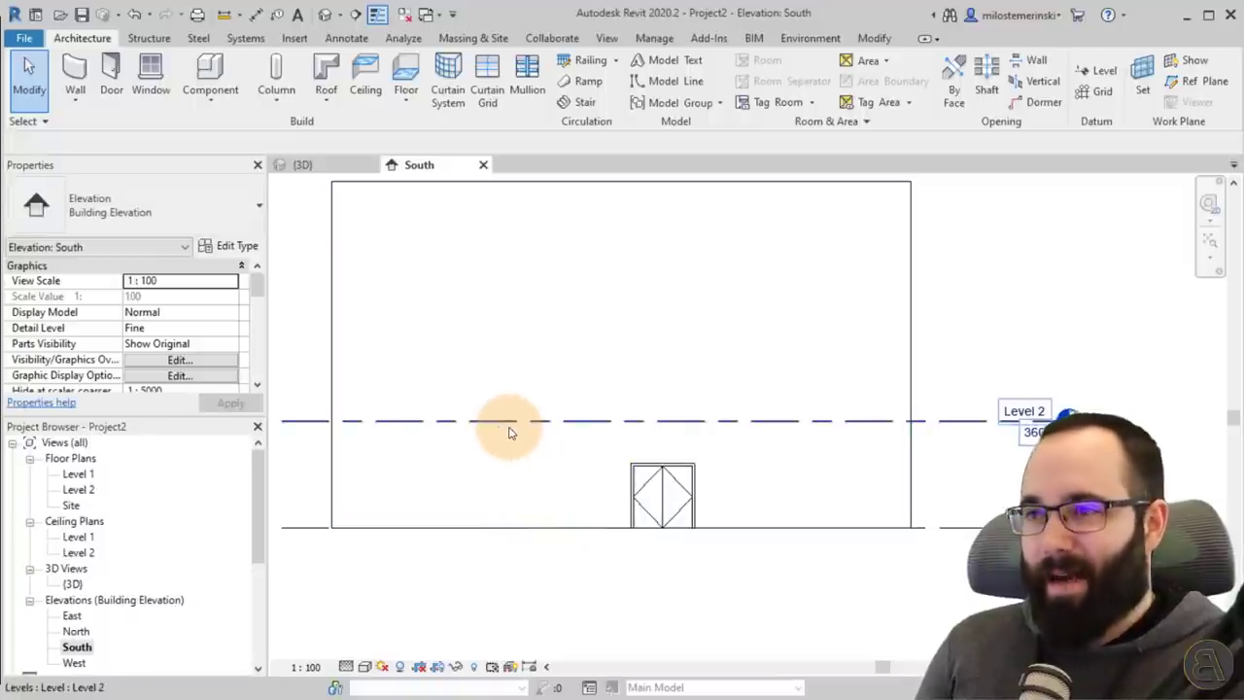
Step: Start a model line using Pick a plane, with the exterior wall's face as the work plane
{"action": "left_click", "coordinate": [675, 80]}
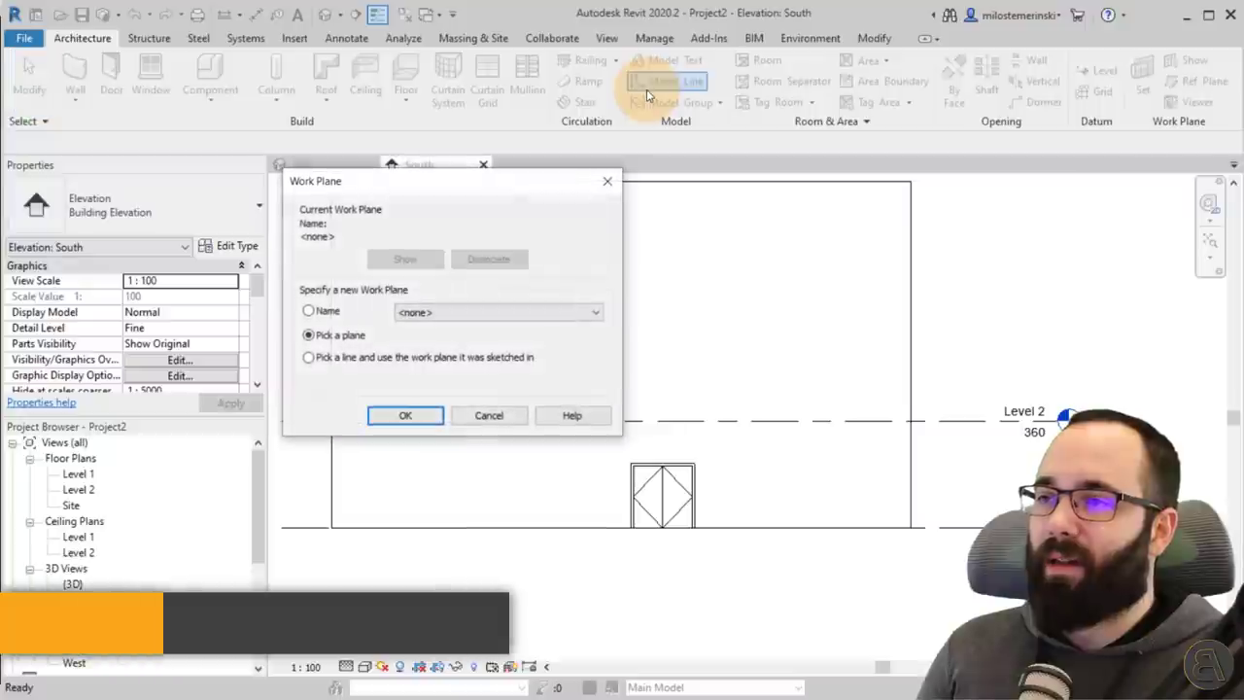
{"action": "left_click_drag", "start_coordinate": [424, 185], "coordinate": [206, 196]}
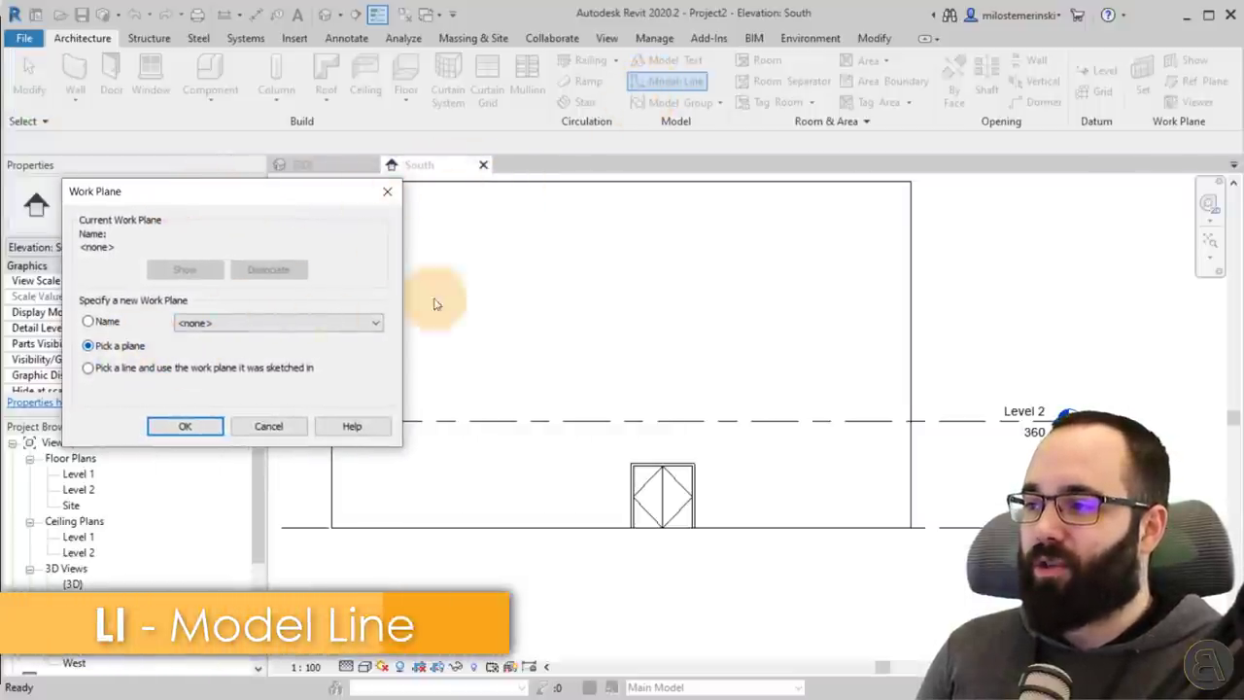
{"action": "left_click", "coordinate": [569, 184]}
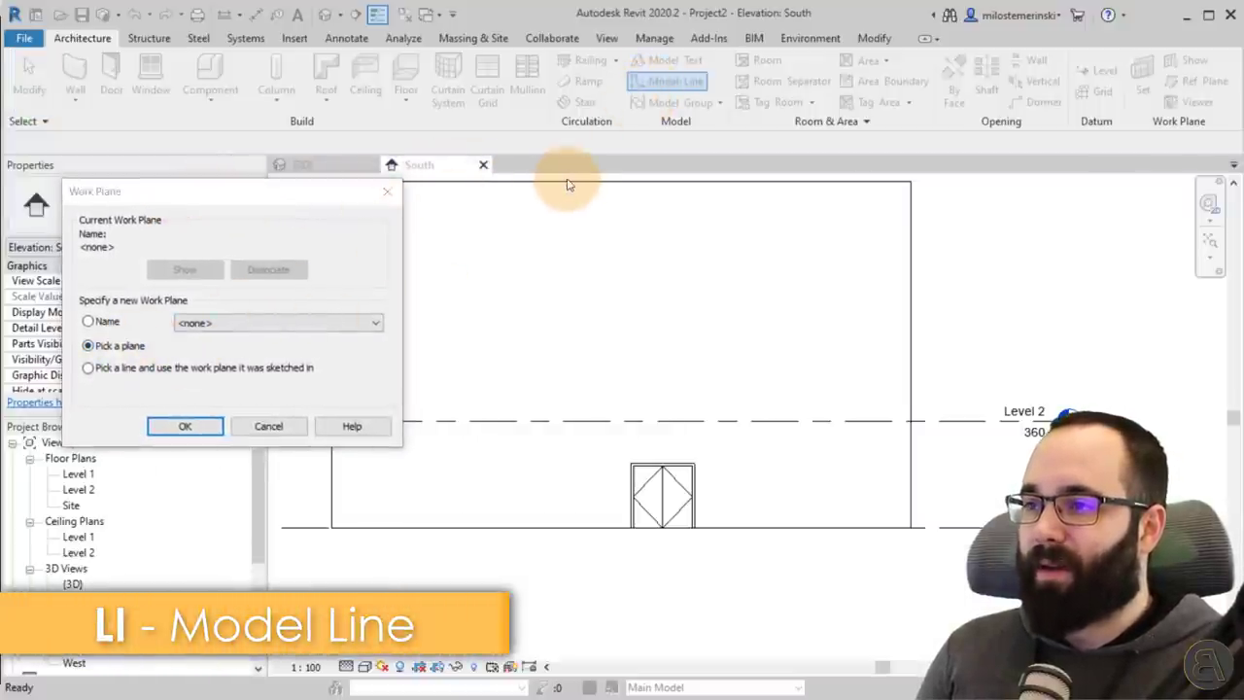
{"action": "left_click", "coordinate": [183, 426]}
{"action": "left_click", "coordinate": [516, 528]}
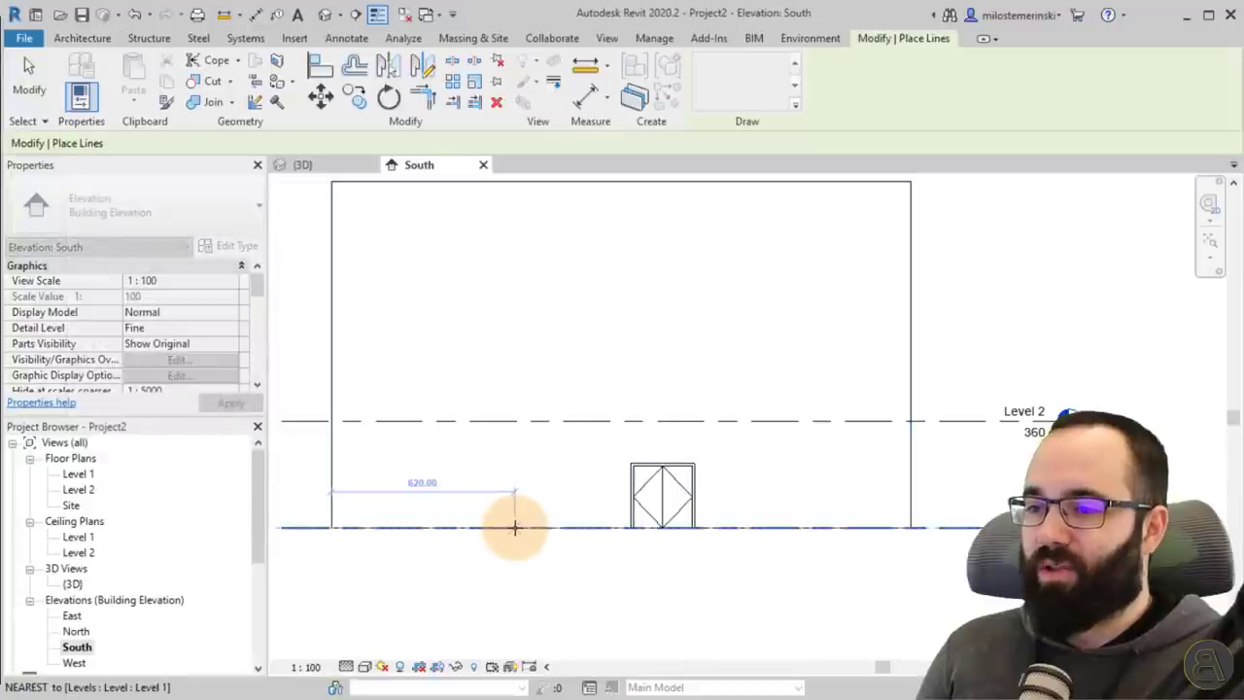
{"action": "left_click", "coordinate": [332, 527]}
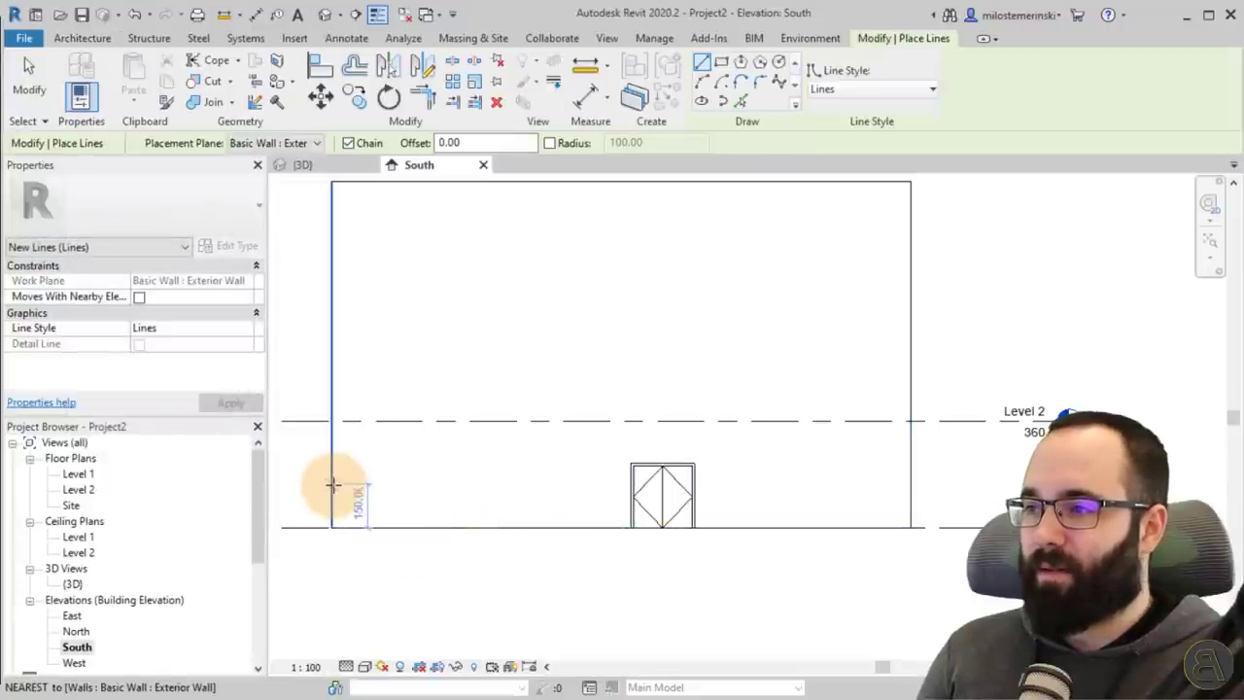
Step: Draw a spline model line from Level 1, about 430 from the wall's left end, peaking near Level 2 over the door and returning to Level 1
{"action": "left_click", "coordinate": [777, 86]}
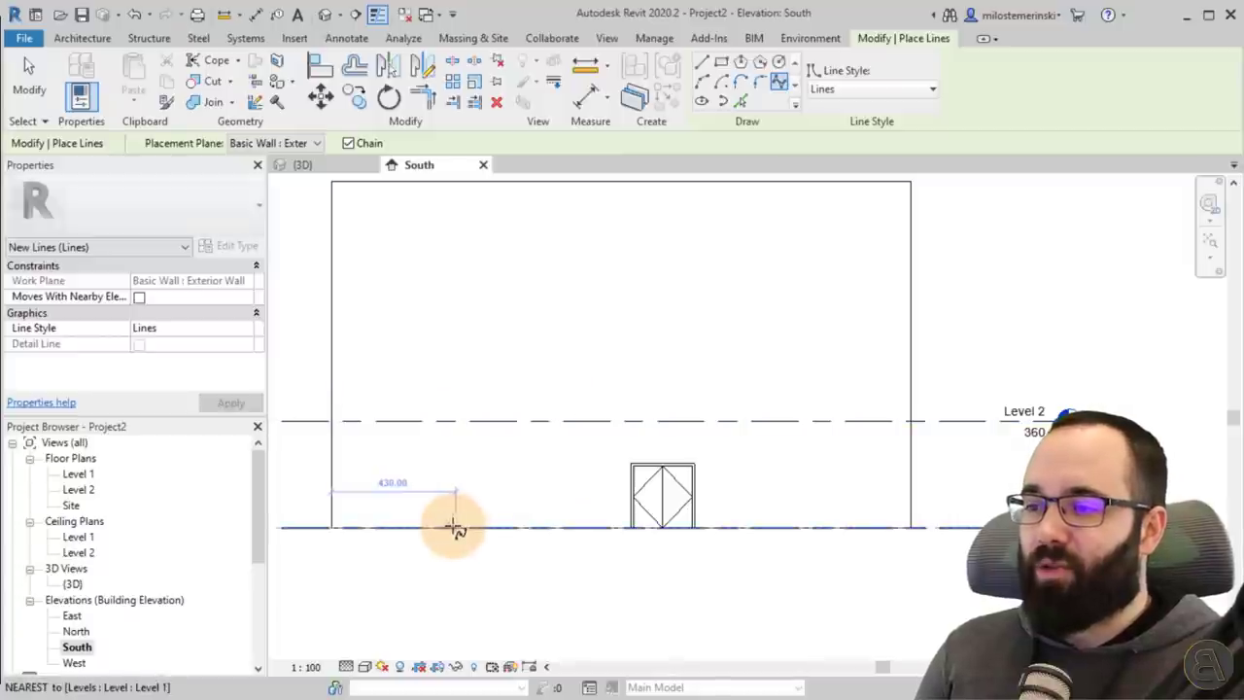
{"action": "left_click", "coordinate": [454, 527]}
{"action": "left_click", "coordinate": [528, 522]}
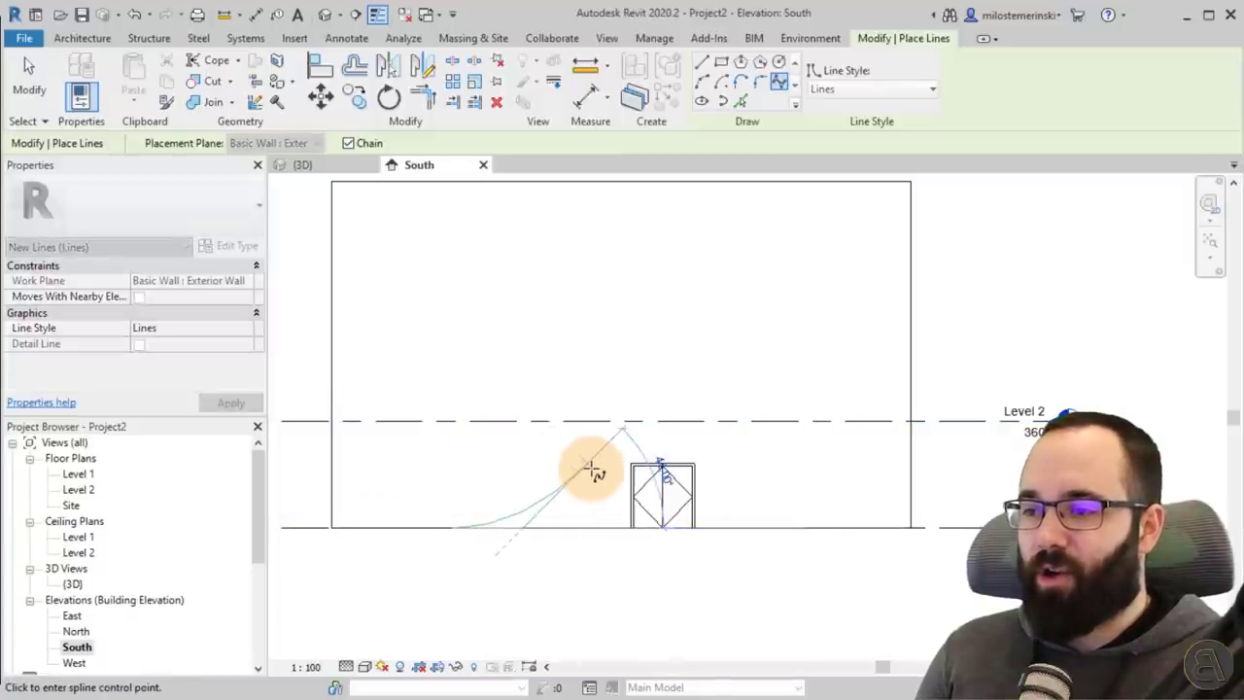
{"action": "left_click", "coordinate": [590, 470]}
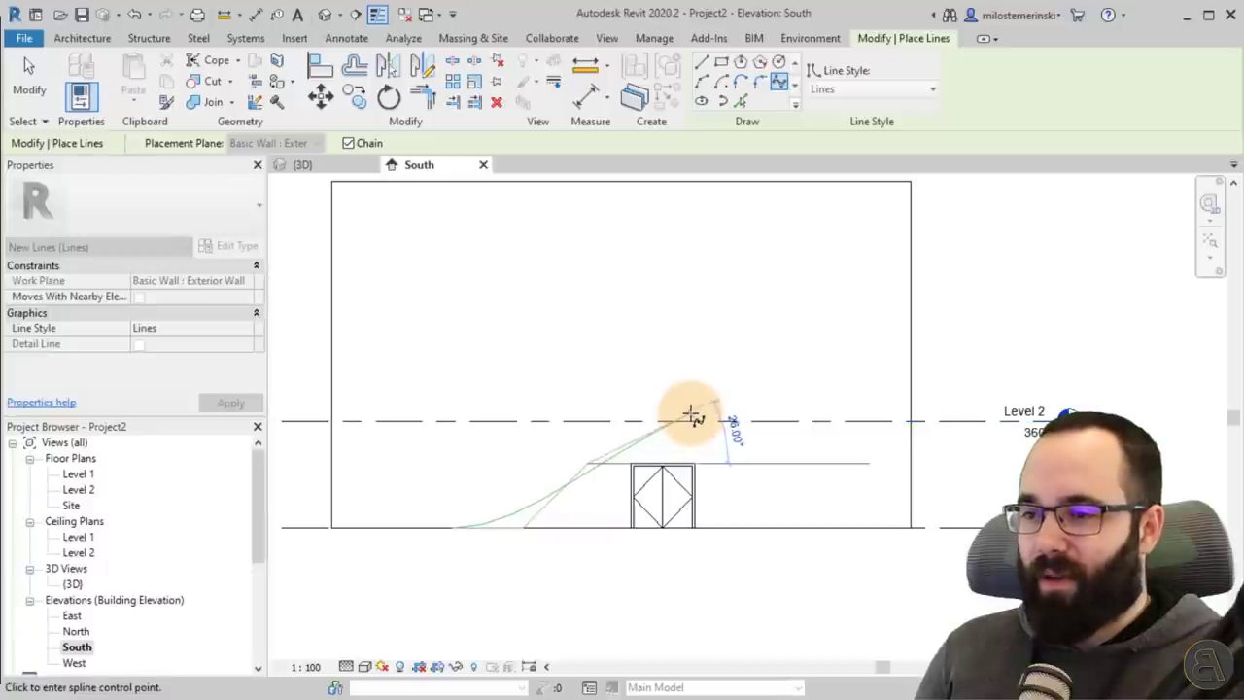
{"action": "left_click", "coordinate": [693, 418]}
{"action": "left_click", "coordinate": [720, 413]}
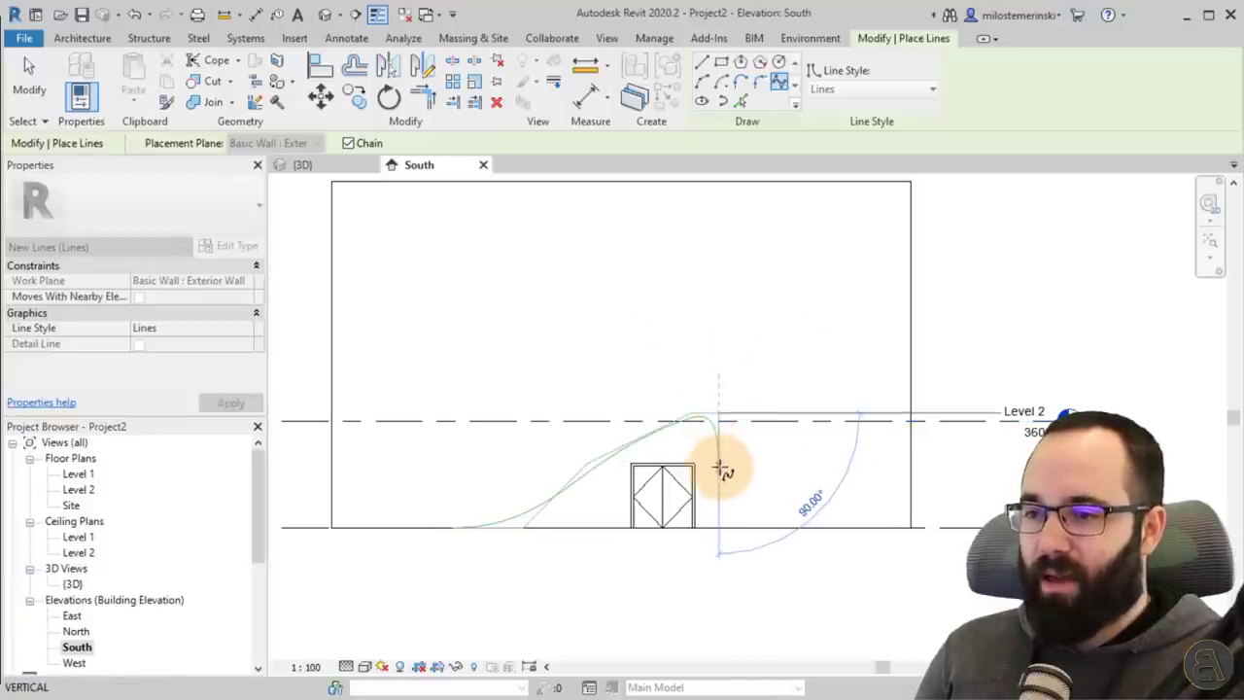
{"action": "left_click", "coordinate": [731, 484]}
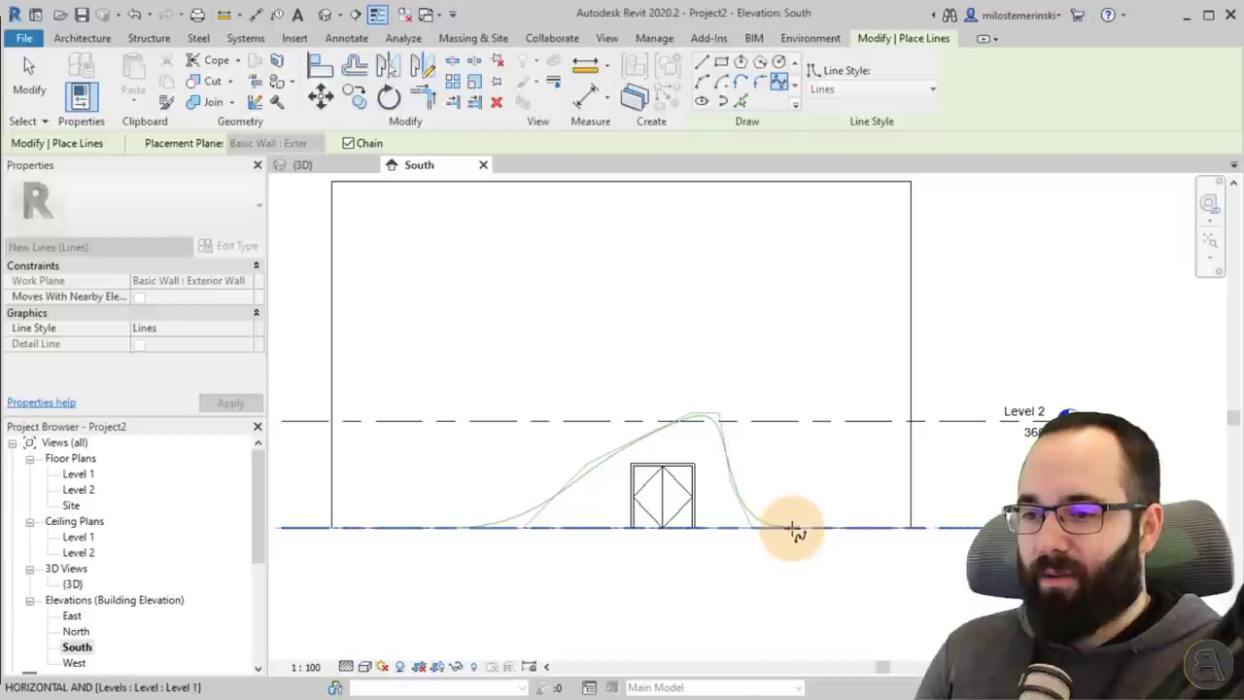
{"action": "left_click", "coordinate": [791, 527]}
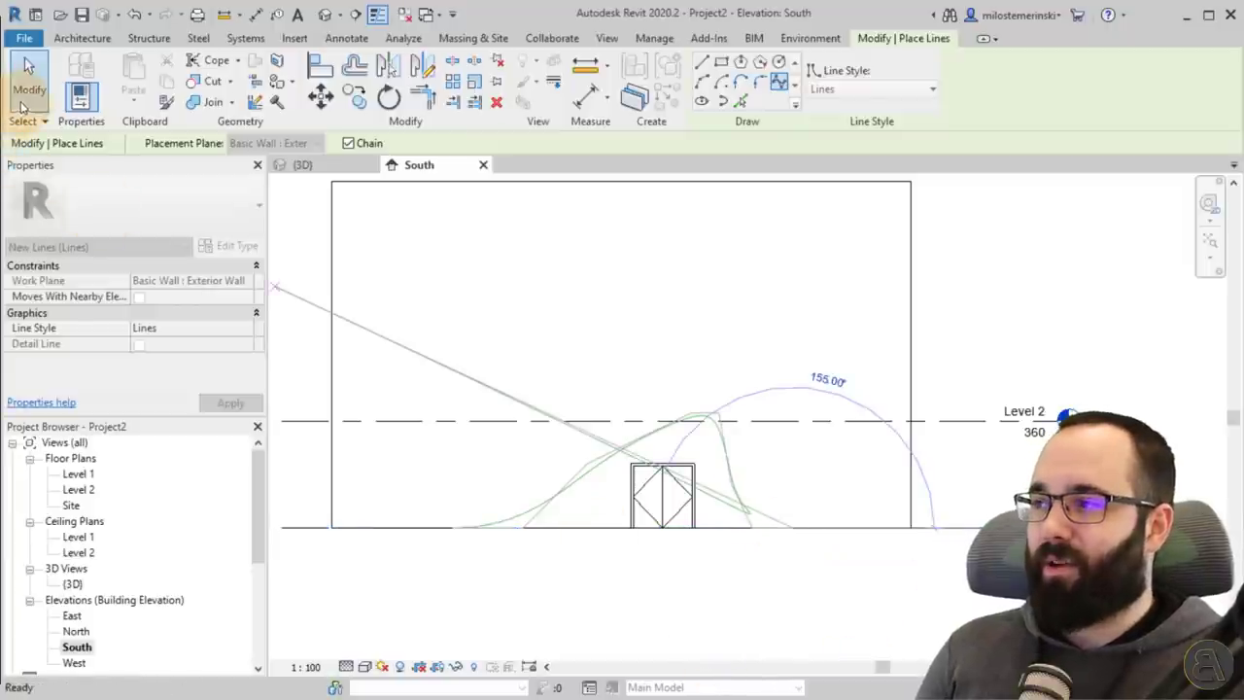
{"action": "left_click", "coordinate": [25, 97]}
Step: Reshape the spline's peak and left slope through its control points, and shift the double door right to about 1080 from the wall's left end
{"action": "scroll", "coordinate": [555, 472], "scroll_direction": "up", "scroll_amount": 3}
{"action": "left_click", "coordinate": [536, 429]}
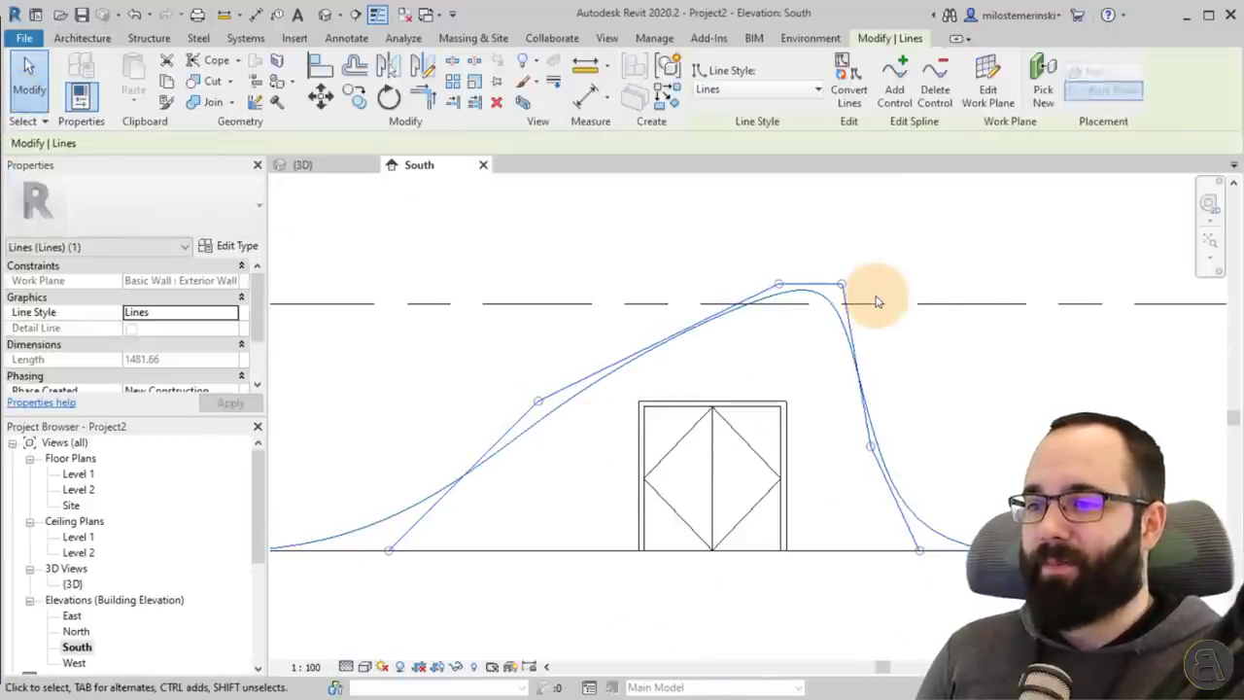
{"action": "mouse_move", "coordinate": [843, 283]}
{"action": "left_mouse_down"}
{"action": "mouse_move", "coordinate": [761, 281]}
{"action": "mouse_move", "coordinate": [824, 287]}
{"action": "left_mouse_up"}
{"action": "left_click_drag", "start_coordinate": [541, 402], "coordinate": [572, 434]}
{"action": "left_click_drag", "start_coordinate": [648, 512], "coordinate": [690, 507]}
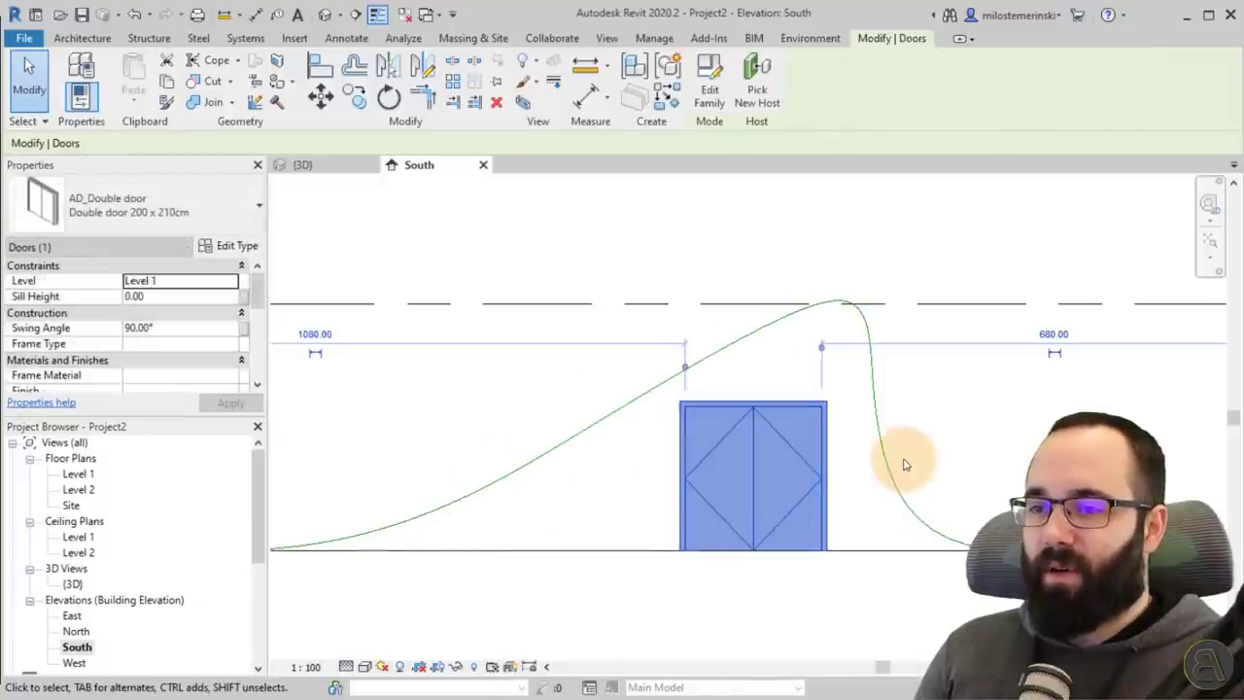
Step: Adjust the spline's peak and right-hand control points so it crests at Level 2 and slopes more widely down to Level 1
{"action": "left_click", "coordinate": [879, 445]}
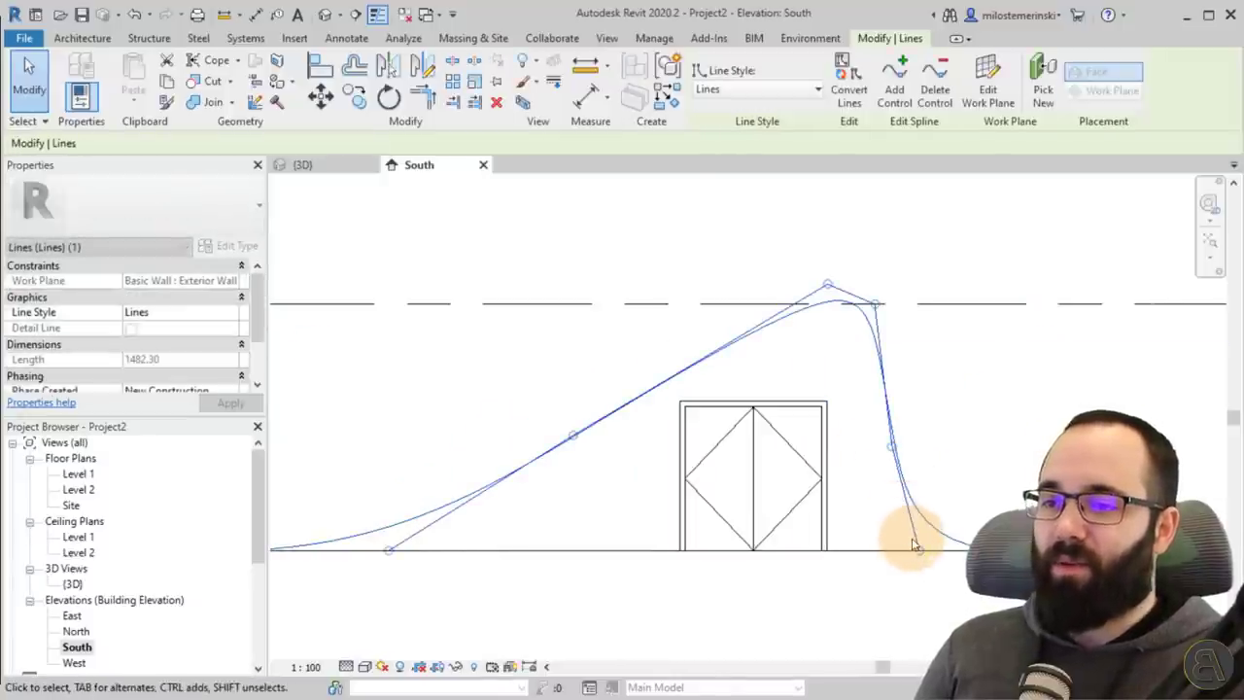
{"action": "left_click_drag", "start_coordinate": [913, 544], "coordinate": [1047, 550]}
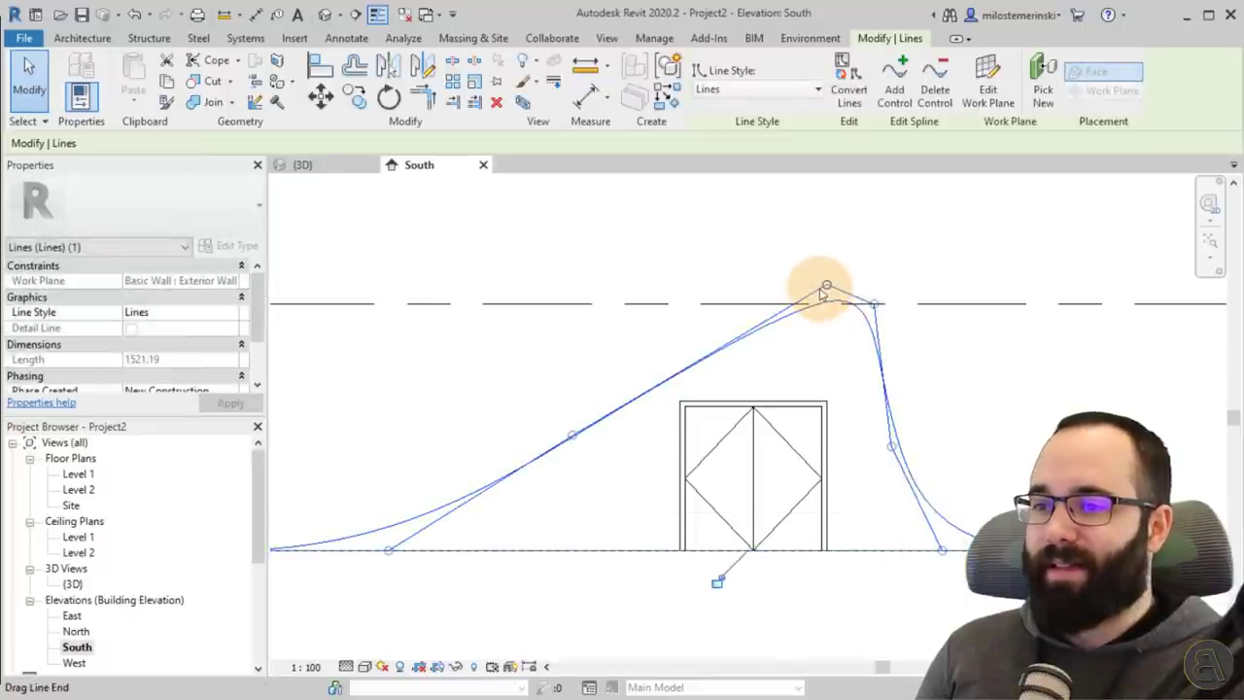
{"action": "left_click_drag", "start_coordinate": [821, 291], "coordinate": [823, 290]}
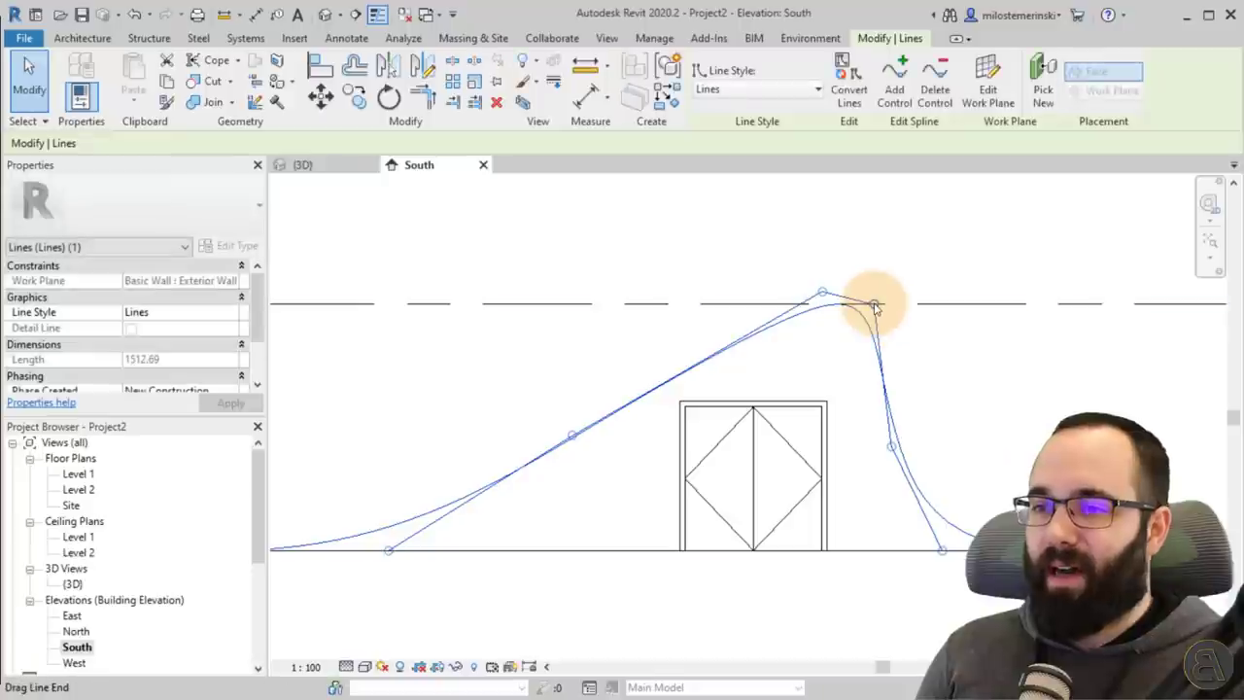
{"action": "left_click_drag", "start_coordinate": [891, 445], "coordinate": [910, 467]}
{"action": "left_click", "coordinate": [879, 460]}
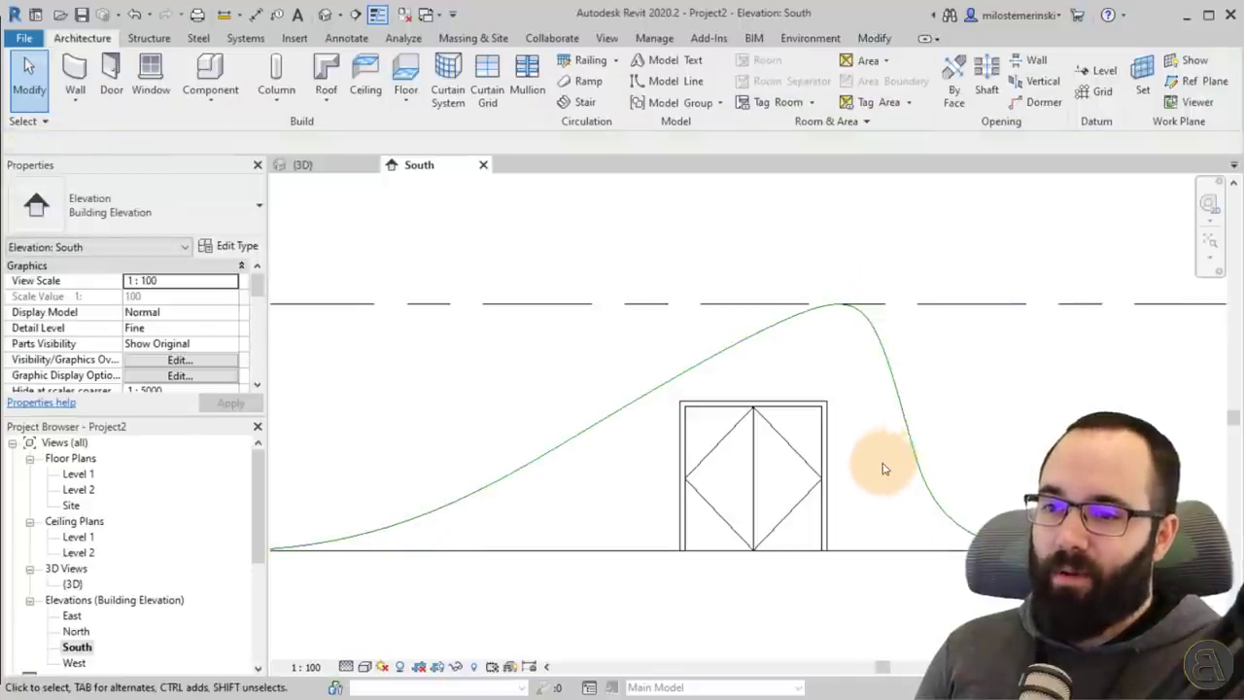
Step: Nudge the double door and the spline together slightly left along the wall
{"action": "scroll", "coordinate": [755, 355], "scroll_direction": "down", "scroll_amount": 3}
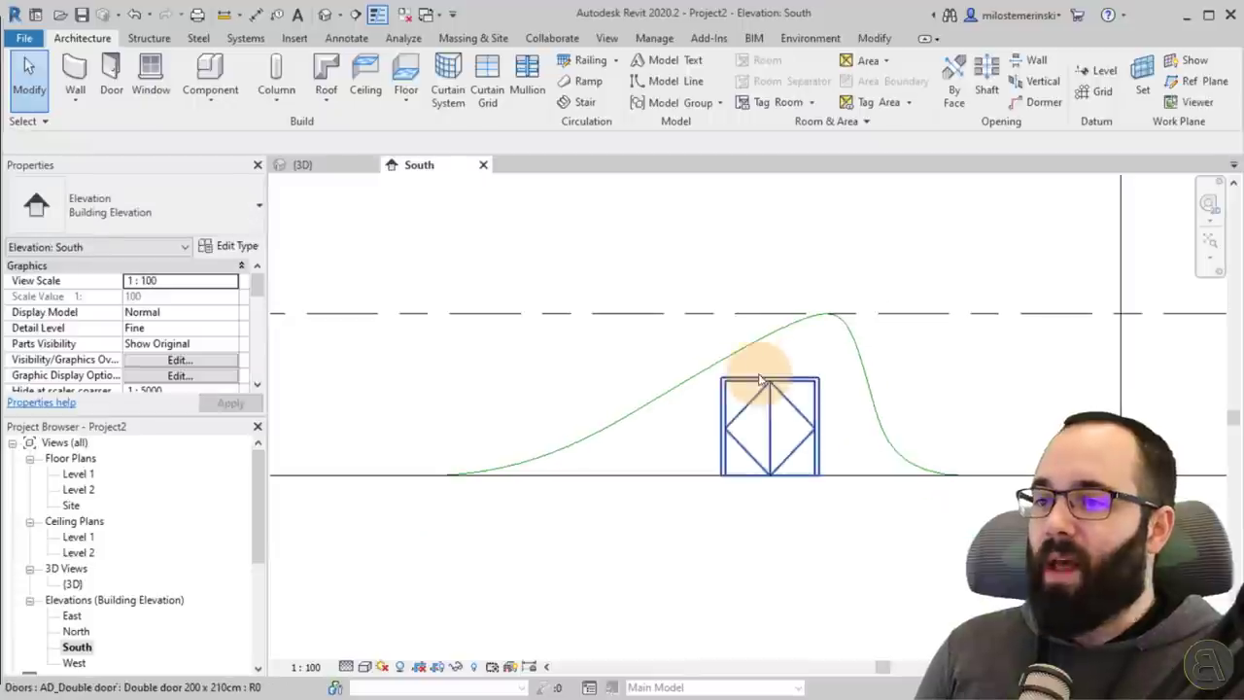
{"action": "left_click", "coordinate": [739, 413]}
{"action": "scroll", "coordinate": [908, 447], "scroll_direction": "down", "scroll_amount": 2}
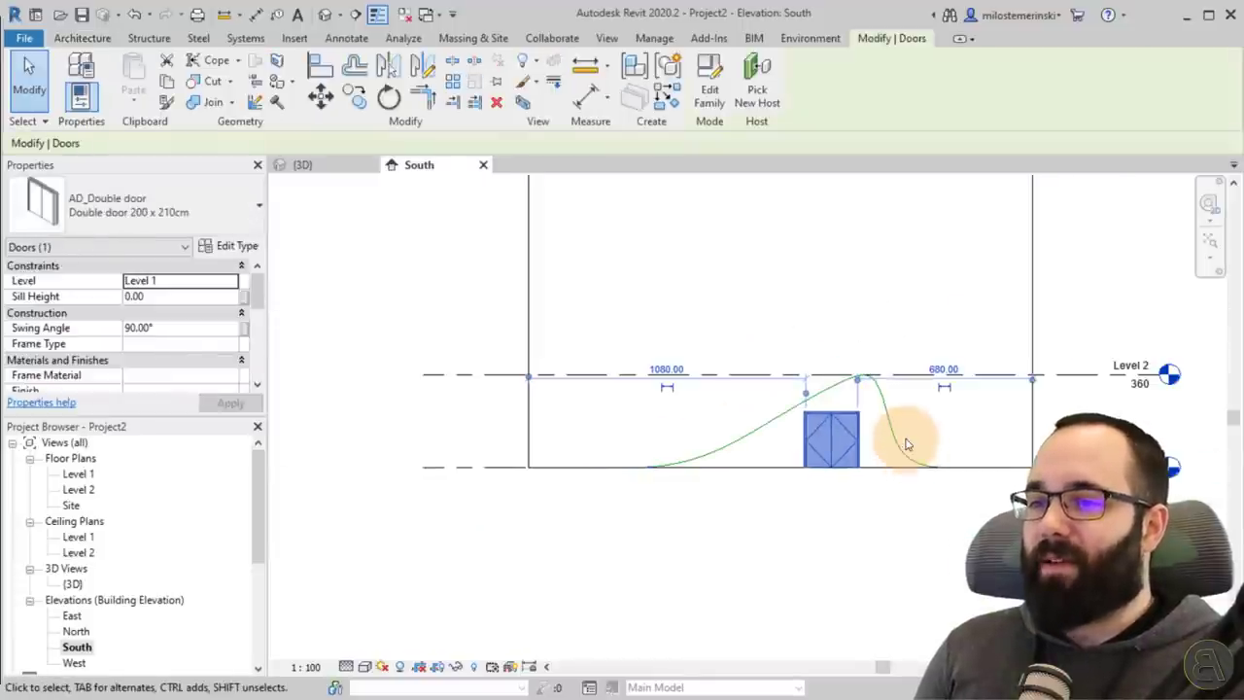
{"action": "left_click", "coordinate": [904, 449], "text": "ctrl"}
{"action": "key", "text": "Left"}
{"action": "key", "text": "Left"}
{"action": "key", "text": "Left"}
{"action": "key", "text": "Left"}
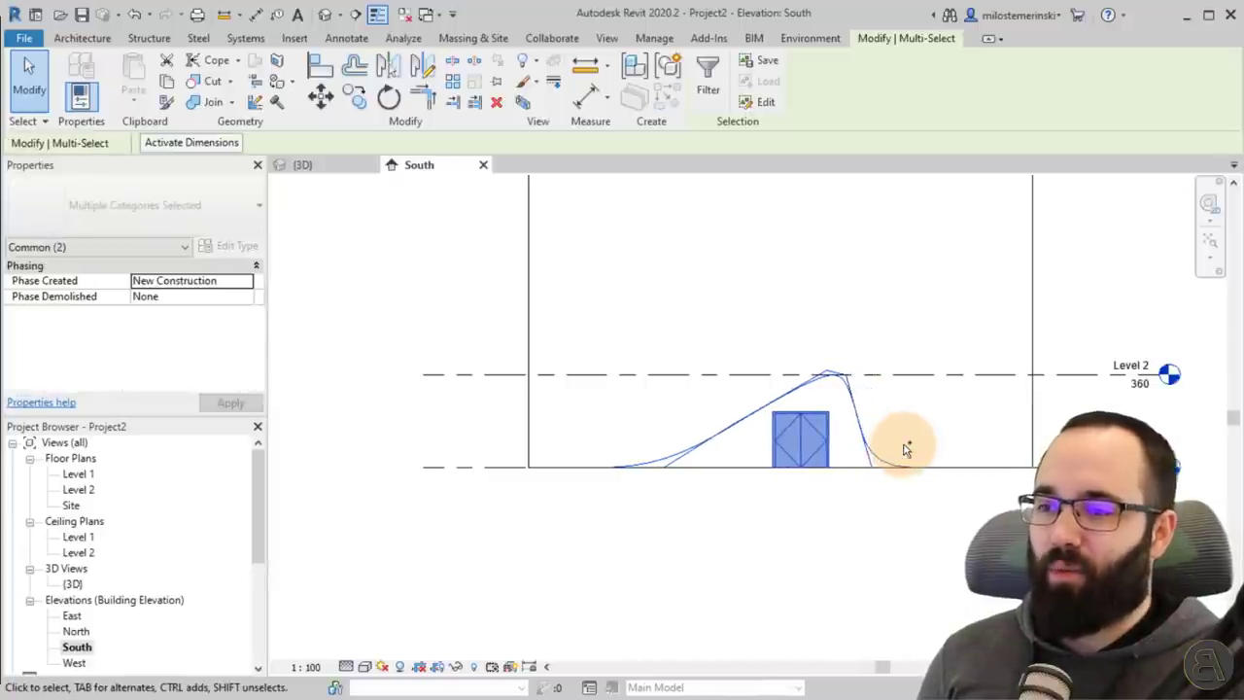
{"action": "left_click", "coordinate": [906, 448]}
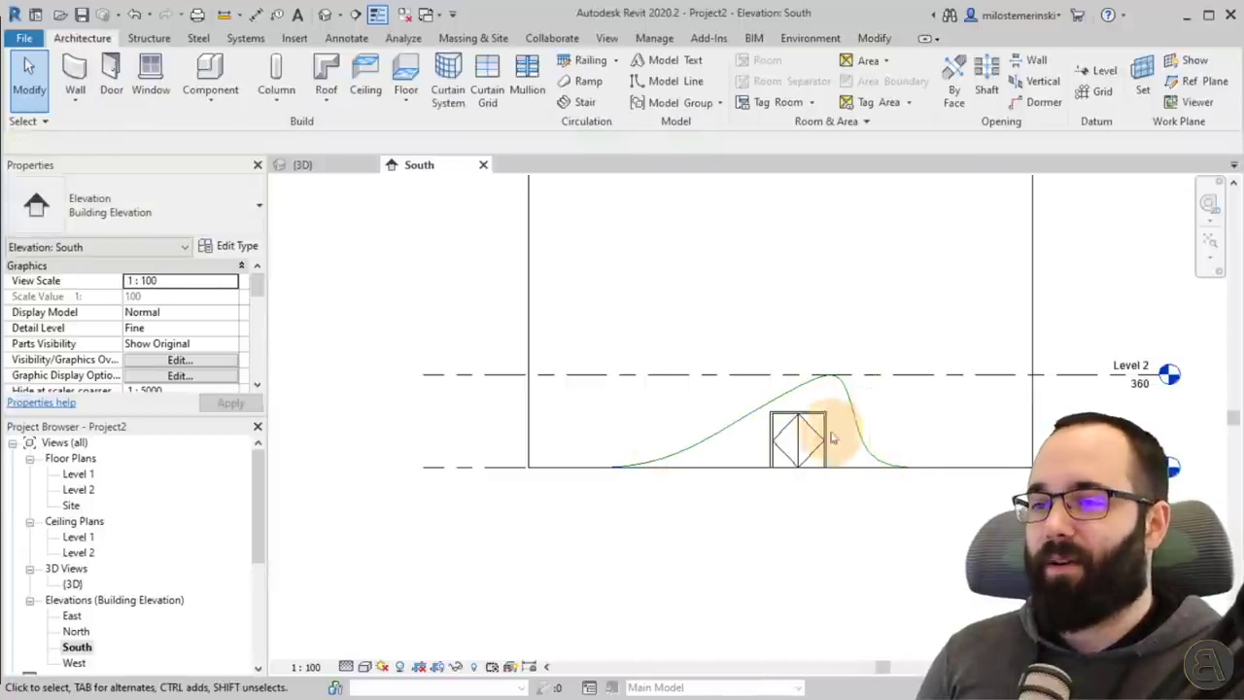
Step: Extend the spline's left end further left along Level 1 and adjust the neighbouring control points for a longer, gentler slope
{"action": "scroll", "coordinate": [658, 452], "scroll_direction": "up", "scroll_amount": 3}
{"action": "left_click", "coordinate": [666, 469]}
{"action": "left_click_drag", "start_coordinate": [557, 492], "coordinate": [526, 492]}
{"action": "left_click_drag", "start_coordinate": [660, 490], "coordinate": [633, 495]}
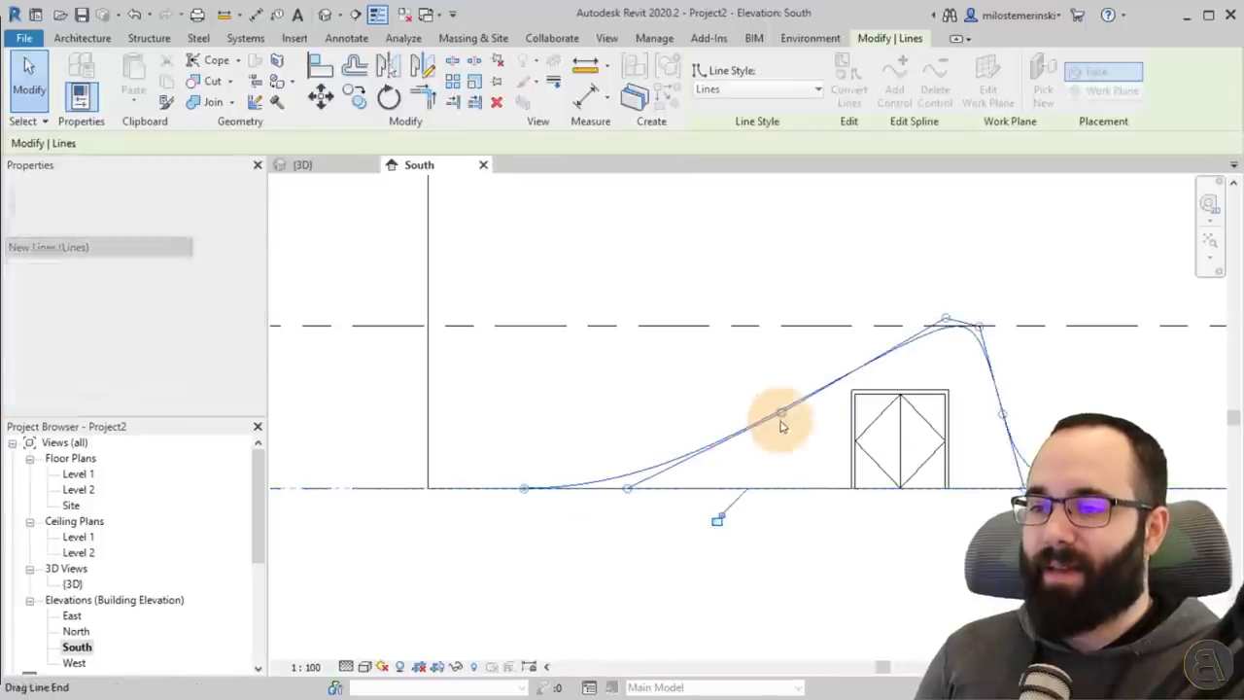
{"action": "left_click_drag", "start_coordinate": [780, 417], "coordinate": [769, 415]}
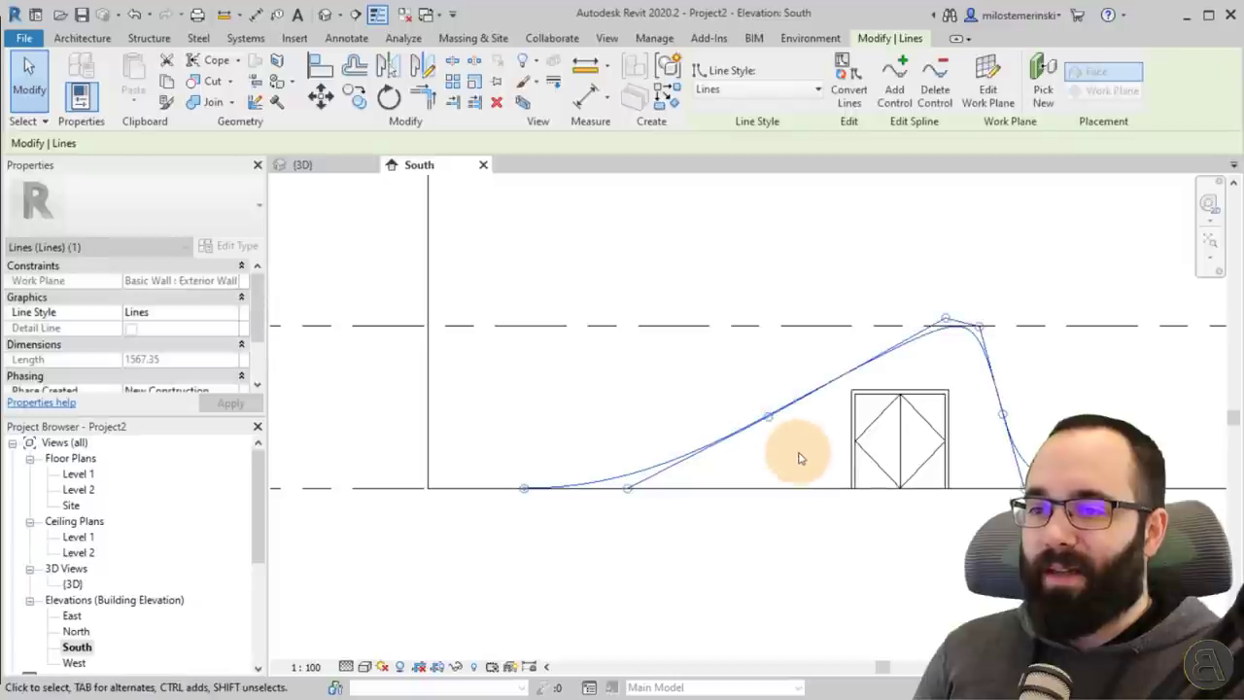
{"action": "left_click", "coordinate": [791, 444]}
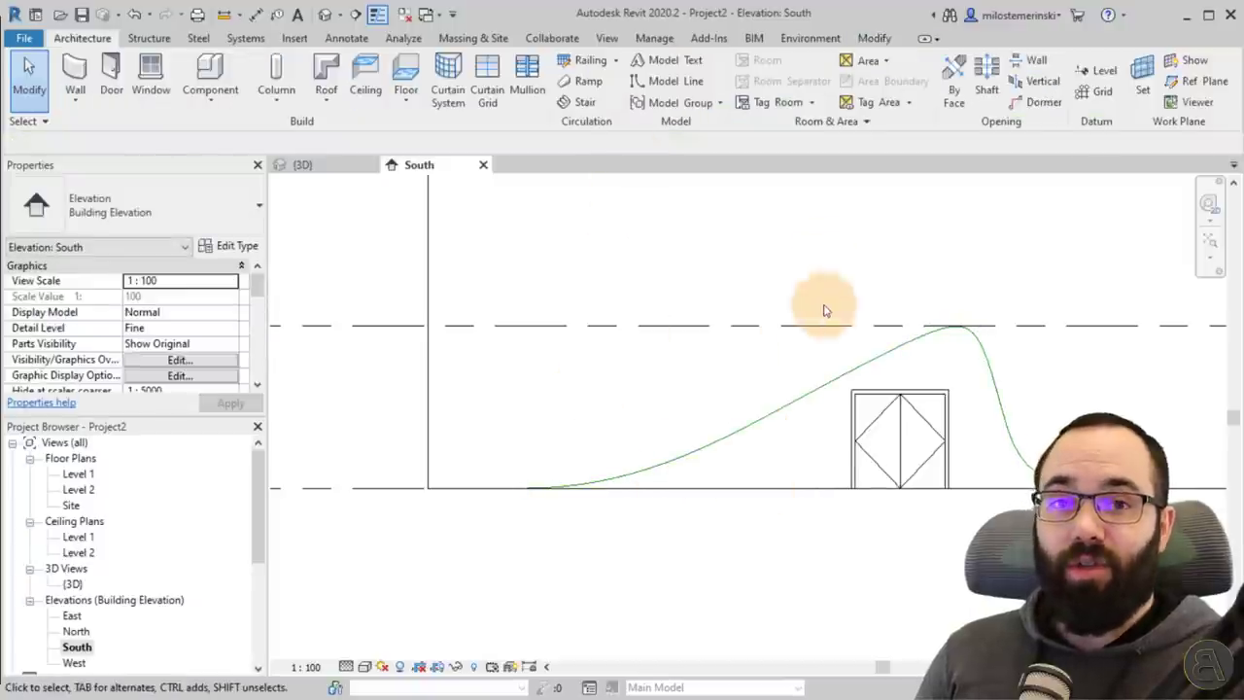
Step: Examine the reference photo of the draped facade, comparing its ripples above the entrance with the sketched spline
{"action": "middle_click_drag", "start_coordinate": [642, 385], "coordinate": [636, 400]}
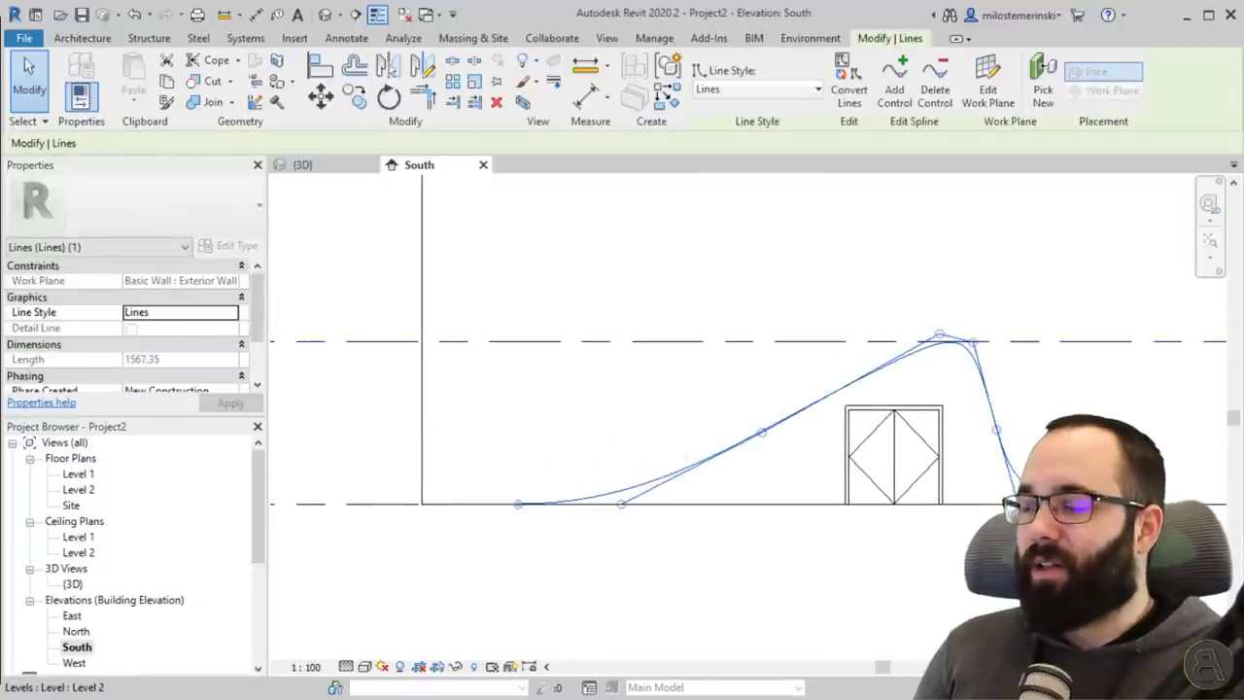
{"action": "left_click_drag", "start_coordinate": [0, 183], "coordinate": [412, 134]}
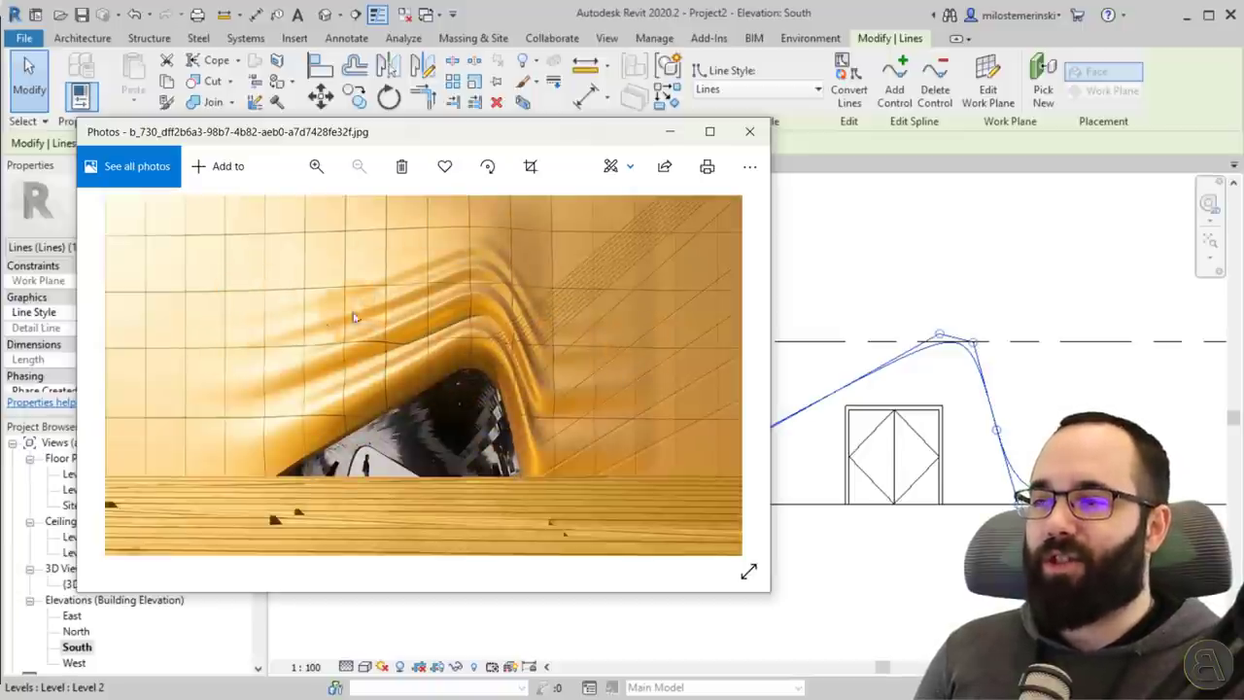
{"action": "left_click_drag", "start_coordinate": [430, 145], "coordinate": [0, 165]}
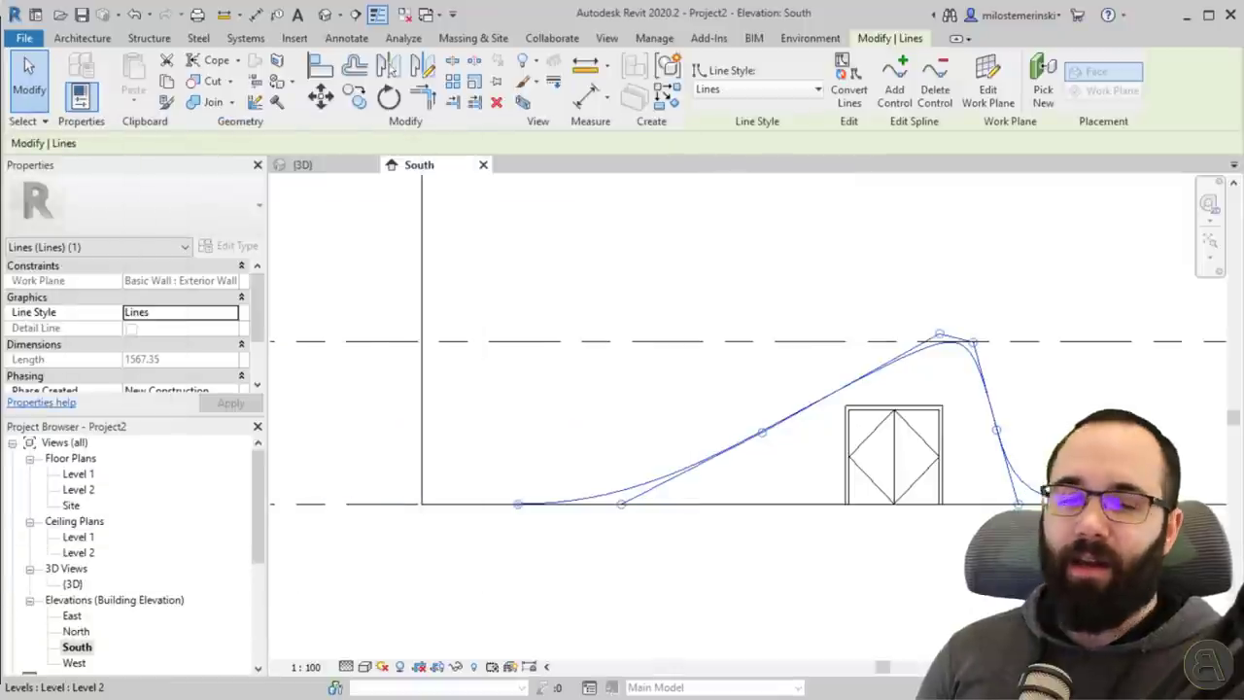
Step: Sketch a second model-line spline above the first, rising gently from just above Level 2 to a crest, then dropping steeply to Level 2
{"action": "left_click", "coordinate": [618, 285]}
{"action": "middle_click_drag", "start_coordinate": [613, 301], "coordinate": [543, 320]}
{"action": "left_click", "coordinate": [665, 84]}
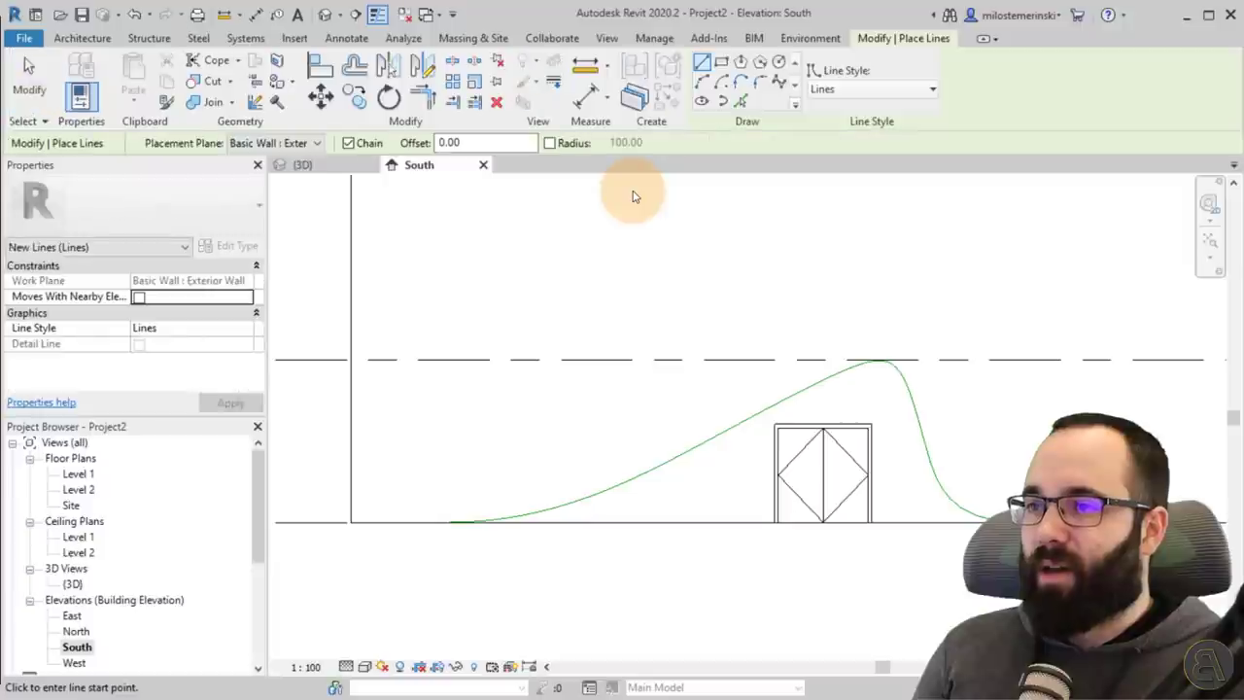
{"action": "left_click", "coordinate": [778, 83]}
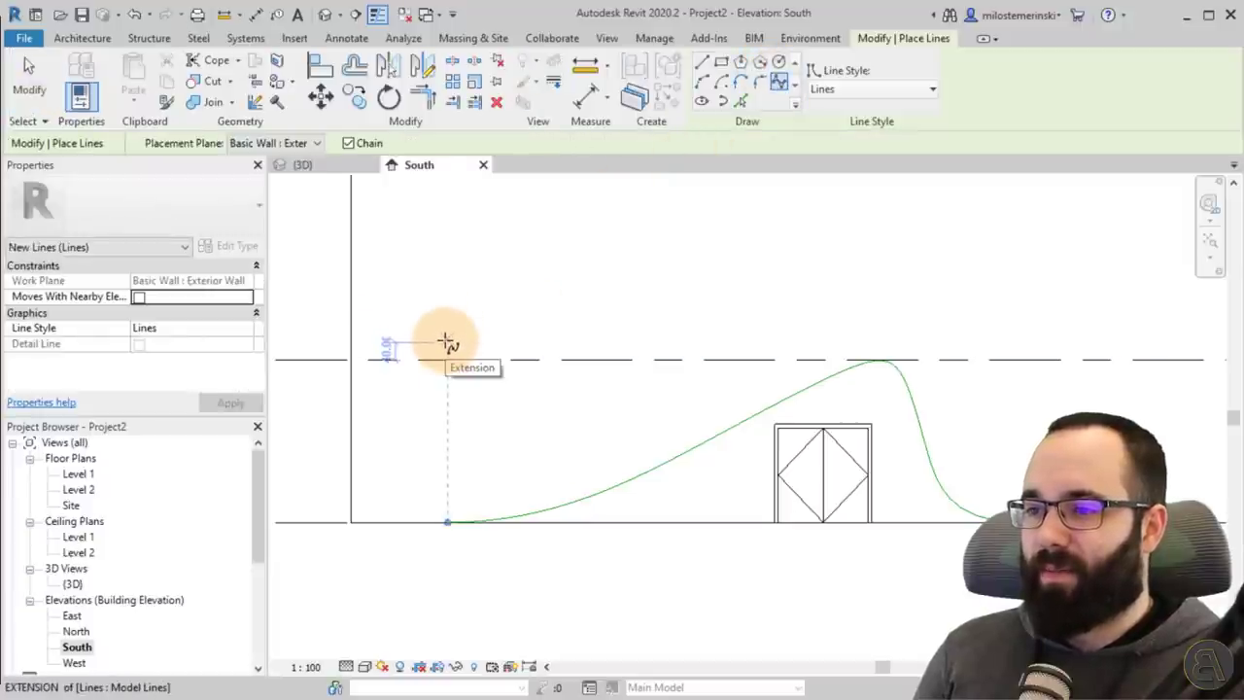
{"action": "left_click", "coordinate": [446, 342]}
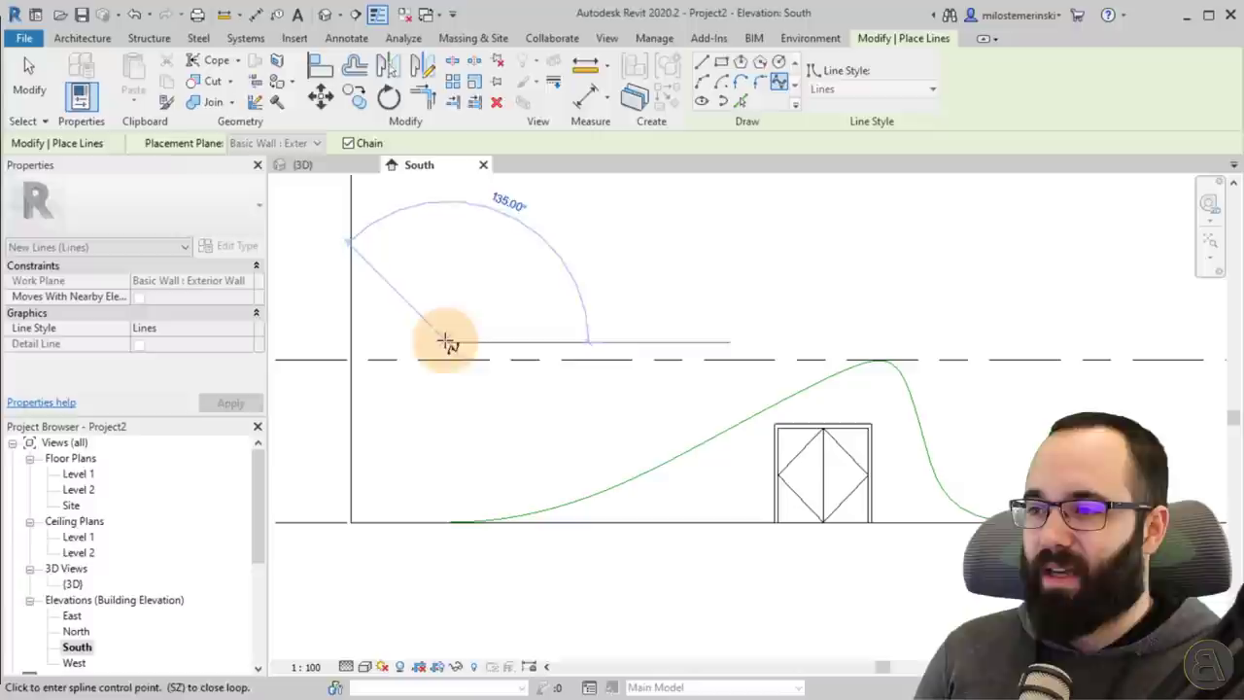
{"action": "left_click", "coordinate": [573, 342]}
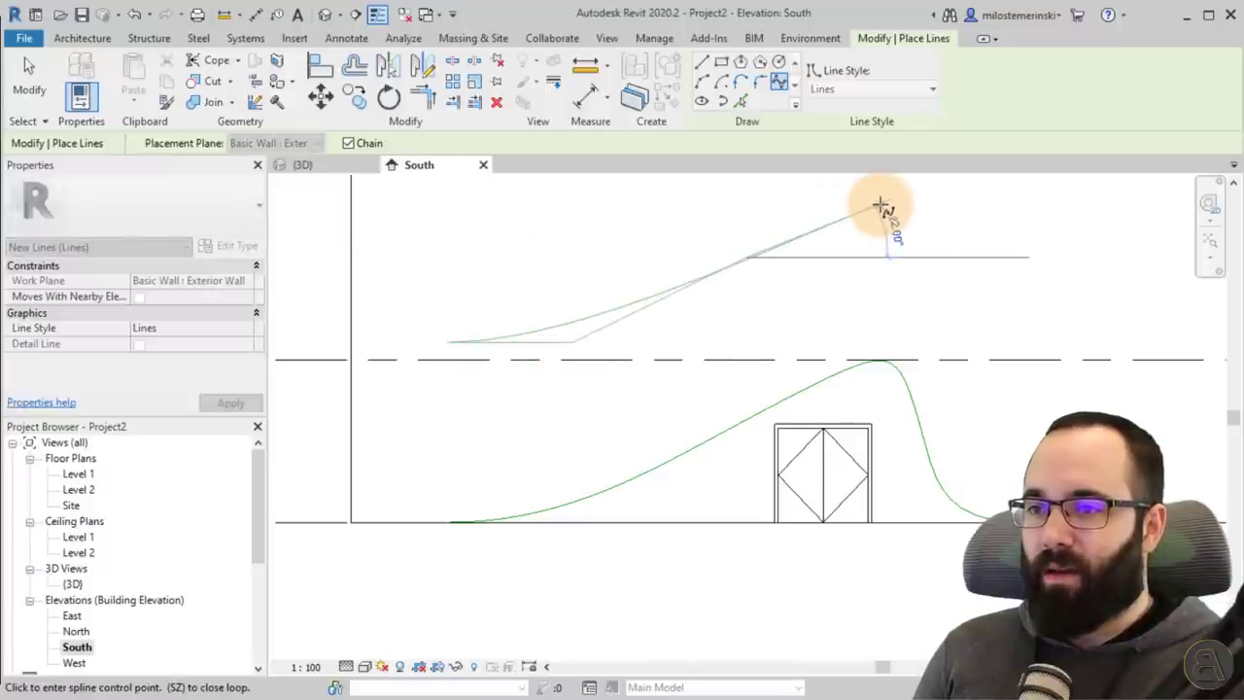
{"action": "left_click", "coordinate": [933, 186]}
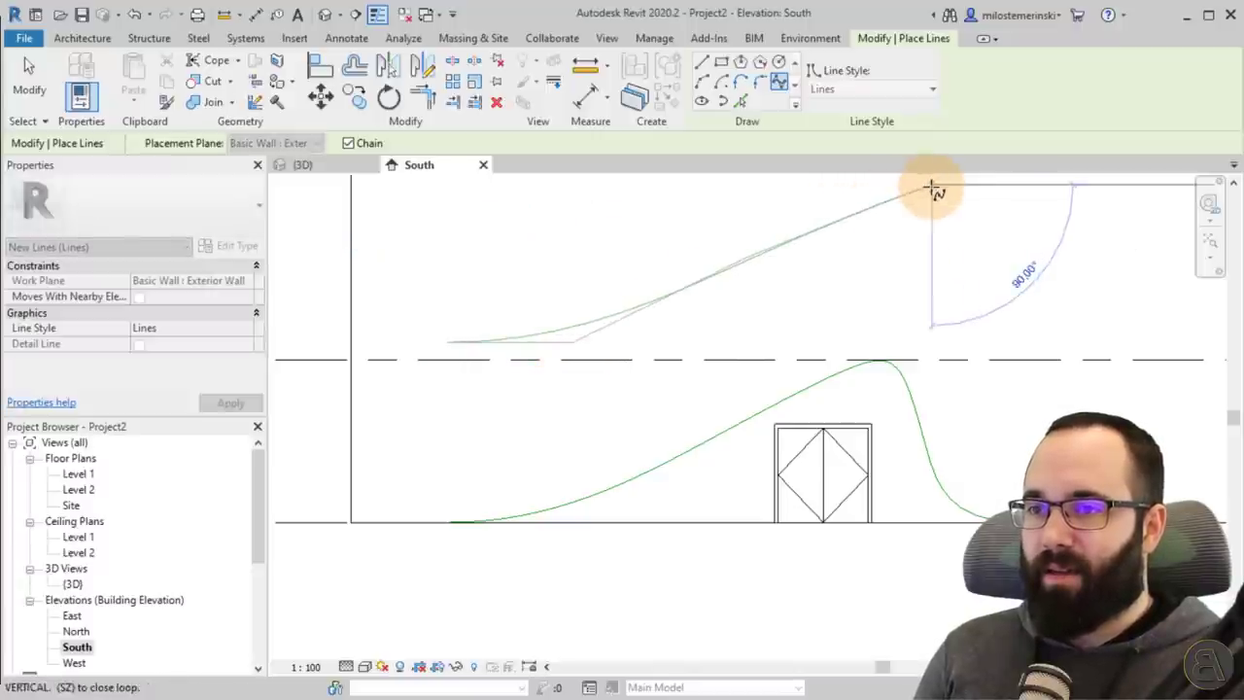
{"action": "left_click", "coordinate": [987, 359]}
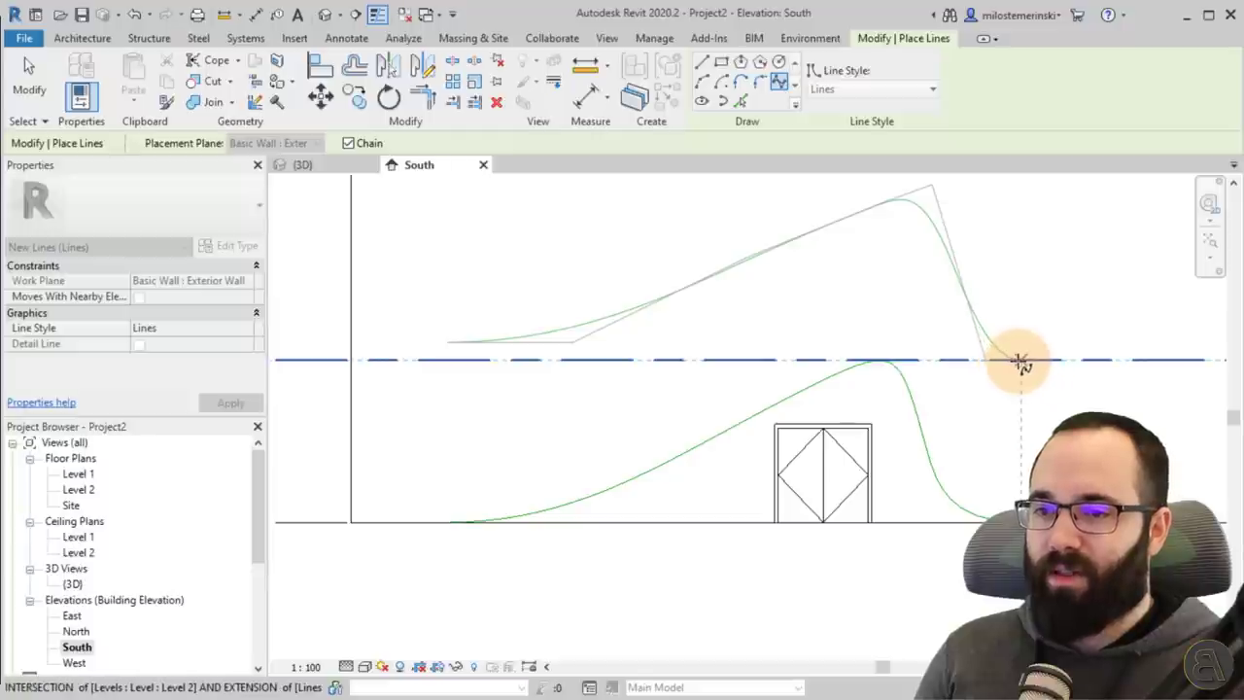
{"action": "left_click", "coordinate": [29, 85]}
{"action": "left_click", "coordinate": [1086, 339]}
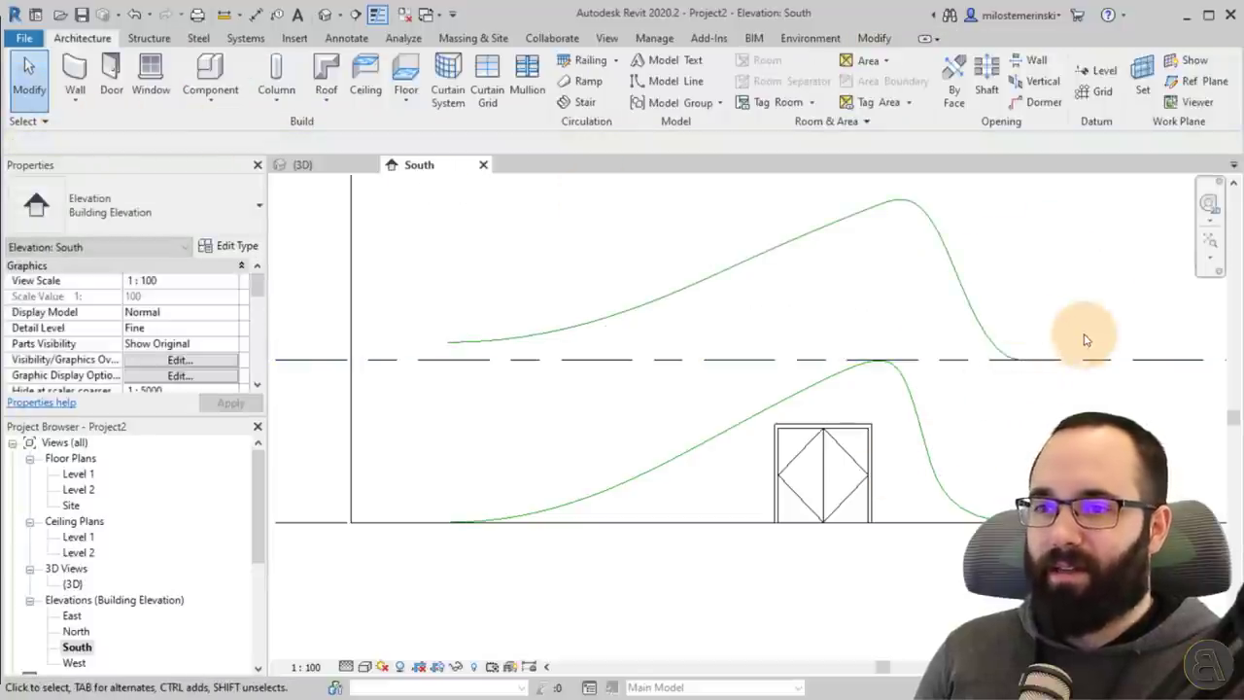
Step: Lower the upper spline's middle control point on the left slope slightly to smooth its rise
{"action": "left_click", "coordinate": [972, 331]}
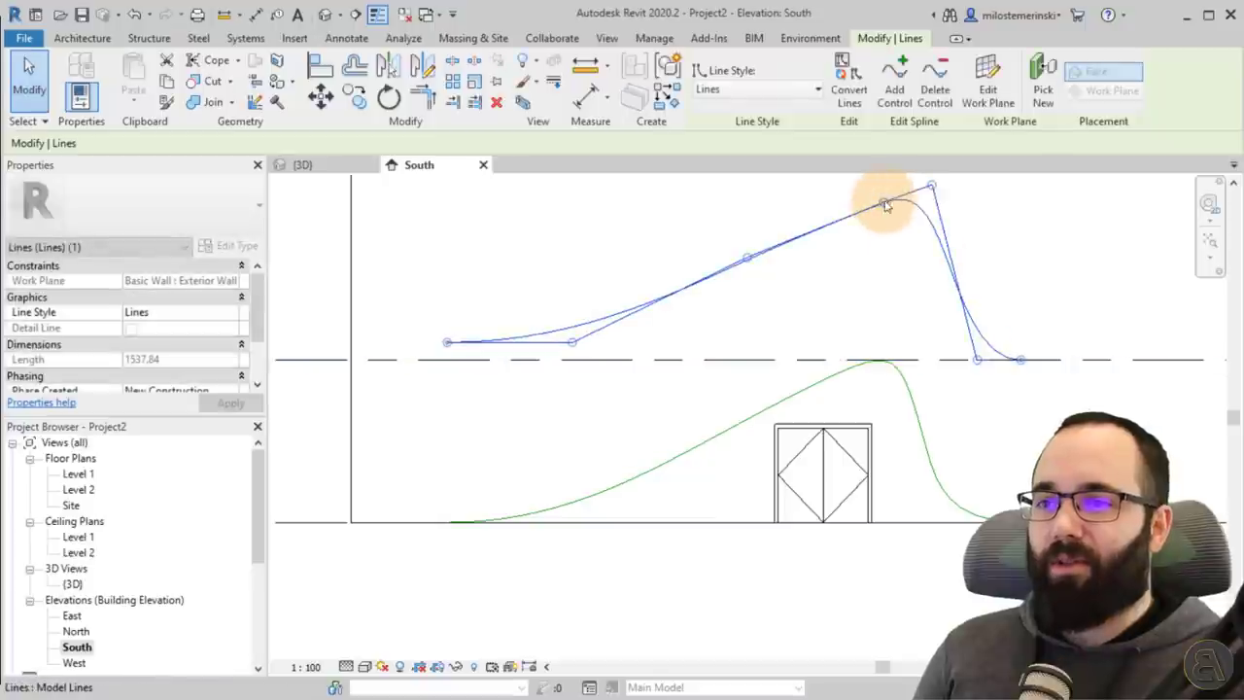
{"action": "left_click_drag", "start_coordinate": [743, 260], "coordinate": [745, 272]}
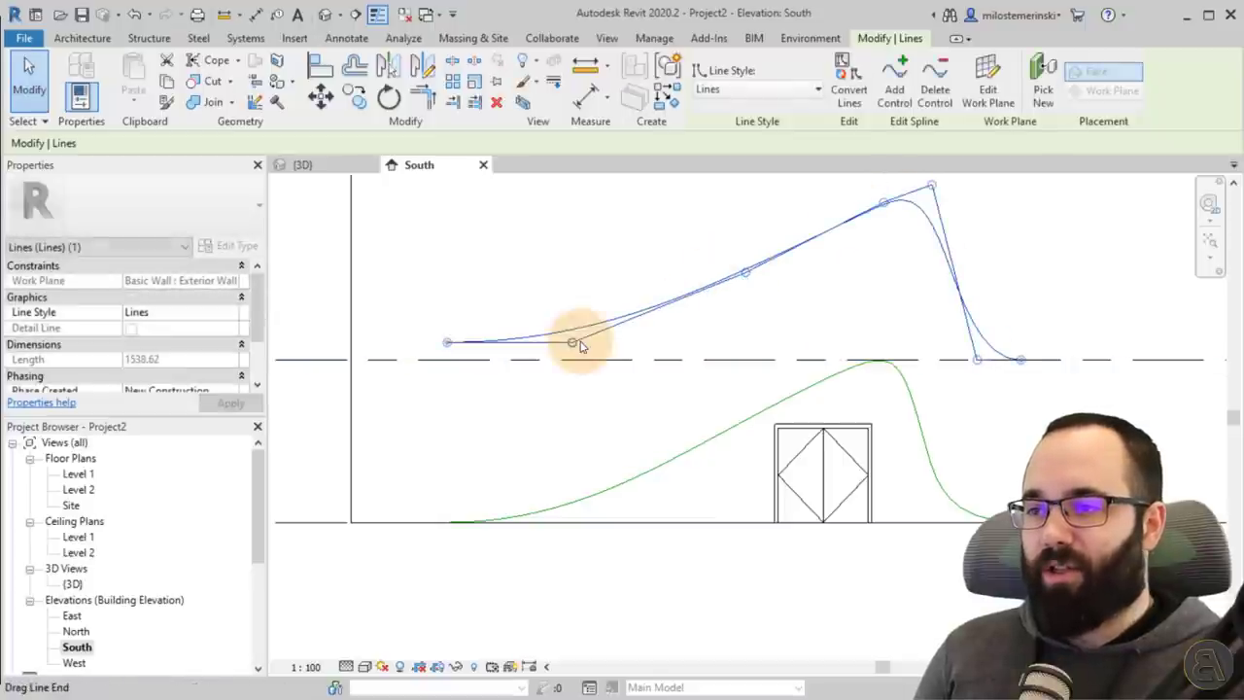
{"action": "left_click", "coordinate": [594, 428]}
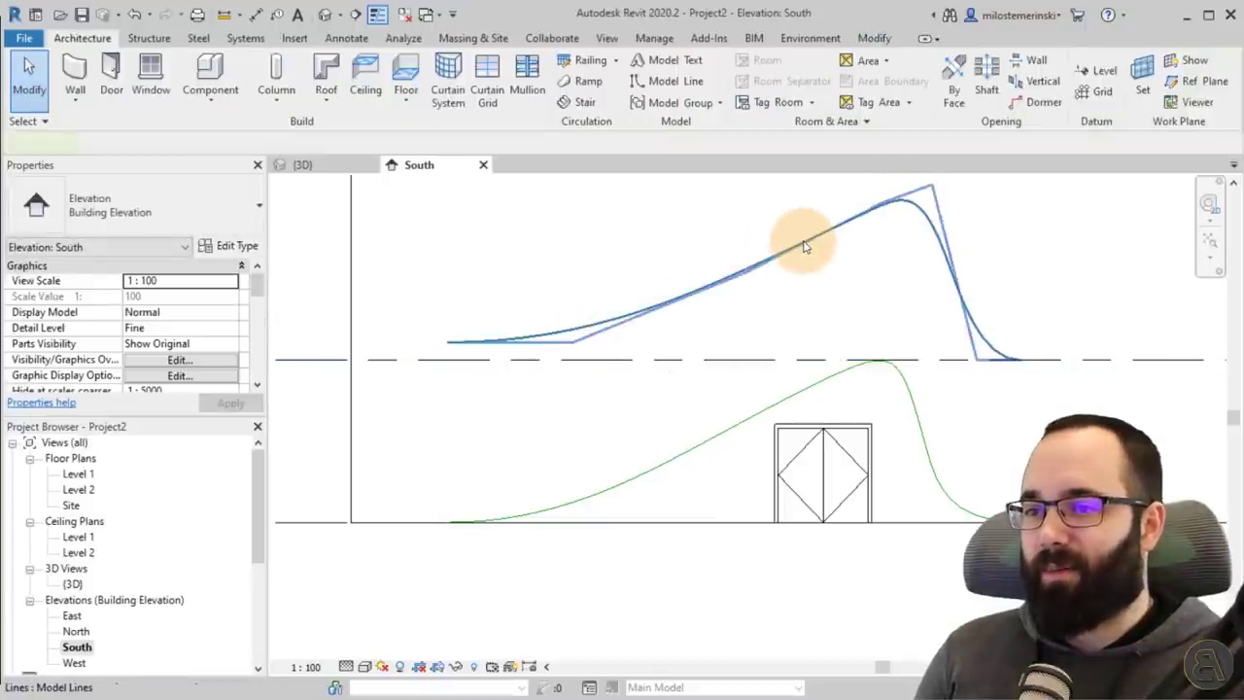
Step: Nudge the whole upper spline down until its left end sits on Level 2
{"action": "left_click", "coordinate": [805, 247]}
{"action": "key", "text": "Down"}
{"action": "key", "text": "Down"}
{"action": "key", "text": "Down"}
{"action": "key", "text": "Down"}
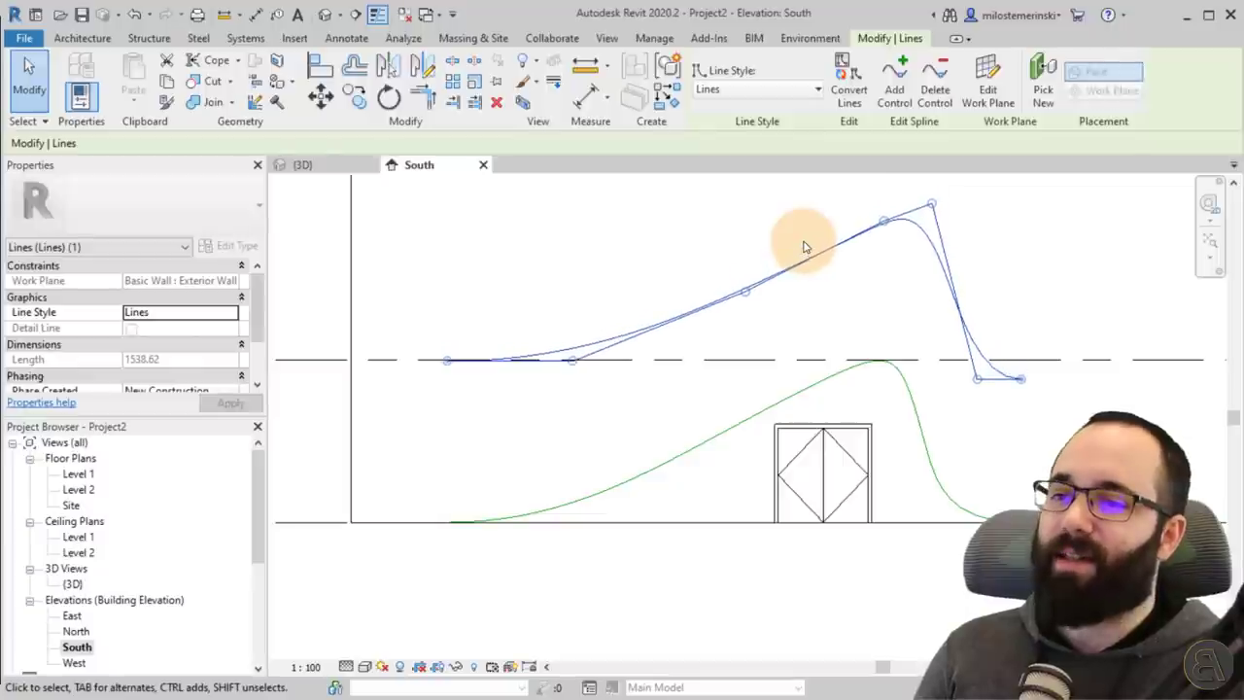
{"action": "left_click", "coordinate": [724, 229]}
{"action": "middle_click_drag", "start_coordinate": [779, 321], "coordinate": [739, 308]}
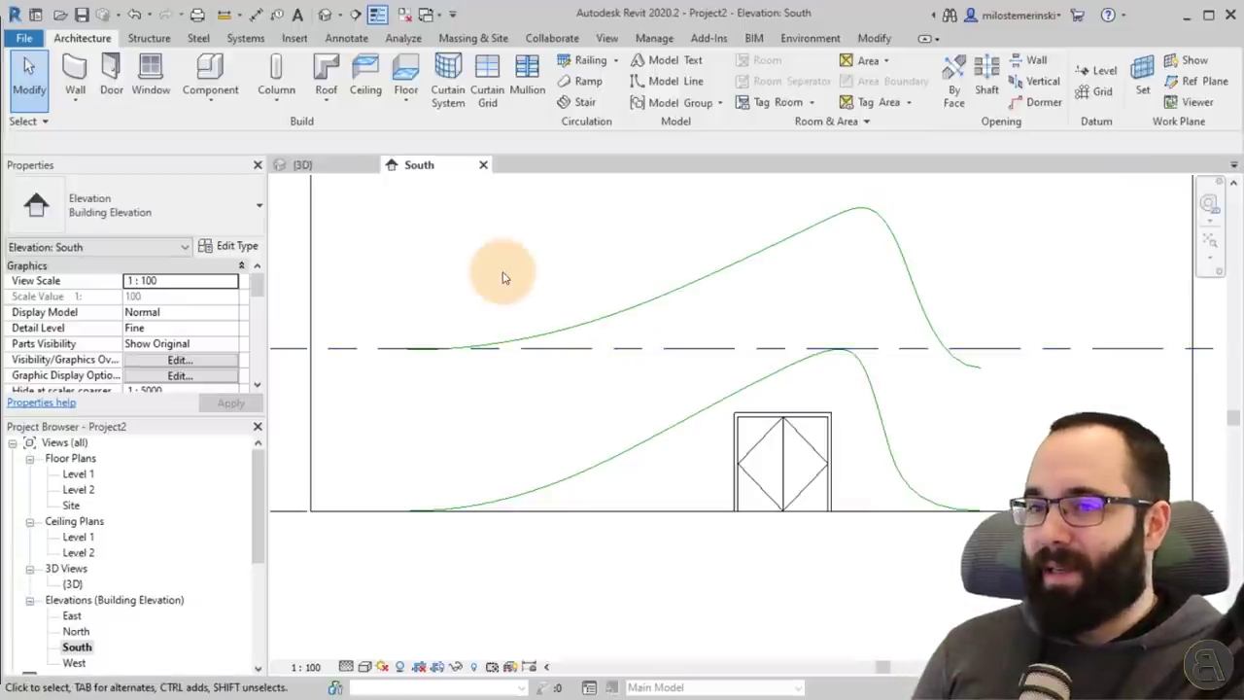
Step: Draw a vertical reference plane through both splines' left ends, about 215 from the wall's left edge, and extend its upper end well above the splines
{"action": "left_click", "coordinate": [1197, 81]}
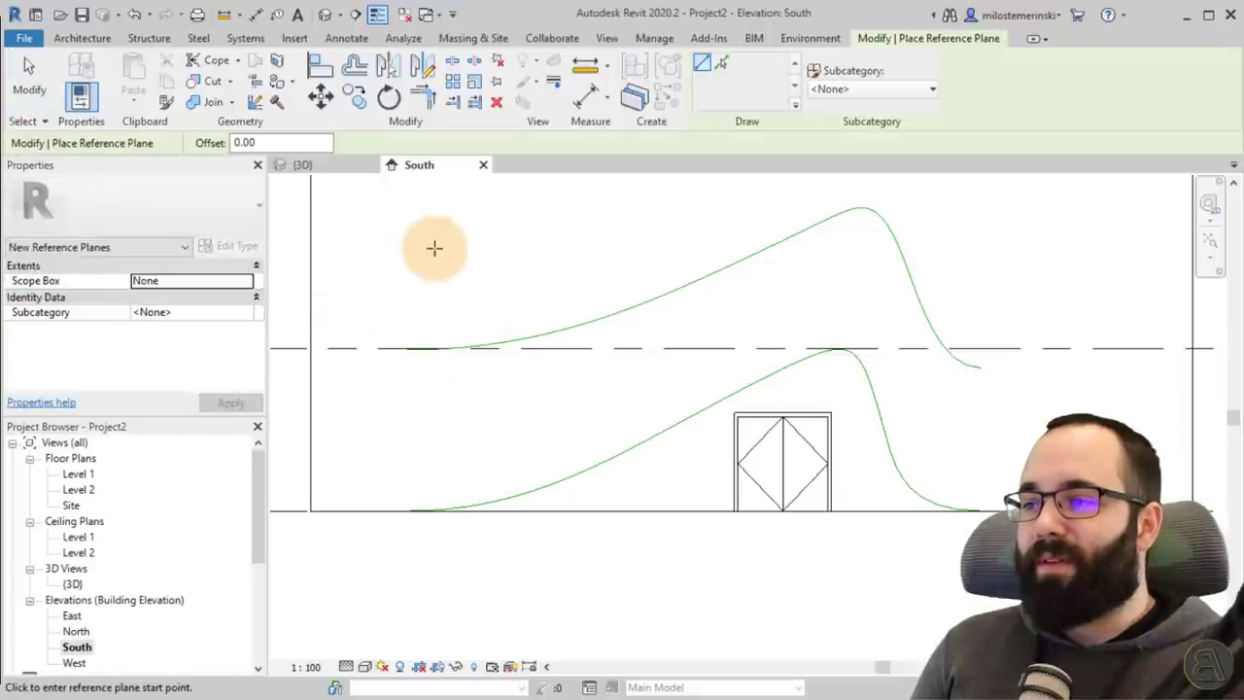
{"action": "left_click", "coordinate": [411, 225]}
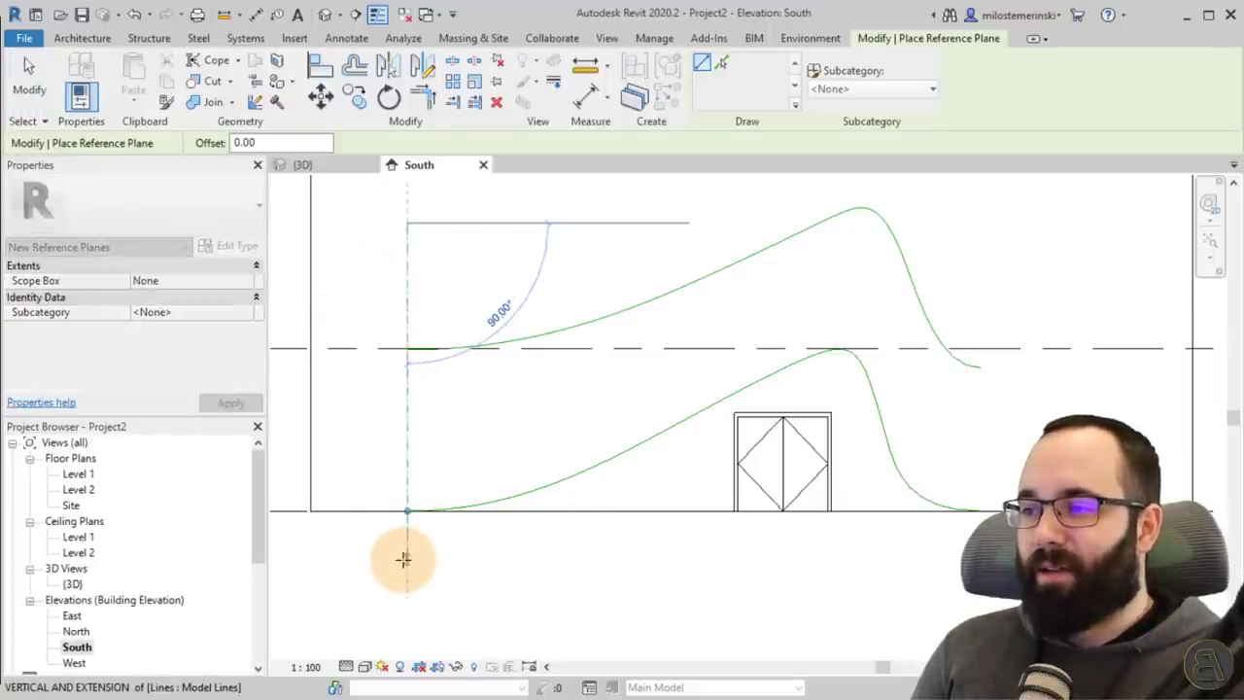
{"action": "left_click", "coordinate": [404, 557]}
{"action": "key", "text": "Escape"}
{"action": "key", "text": "Escape"}
{"action": "left_click", "coordinate": [408, 448]}
{"action": "middle_click_drag", "start_coordinate": [440, 311], "coordinate": [446, 391]}
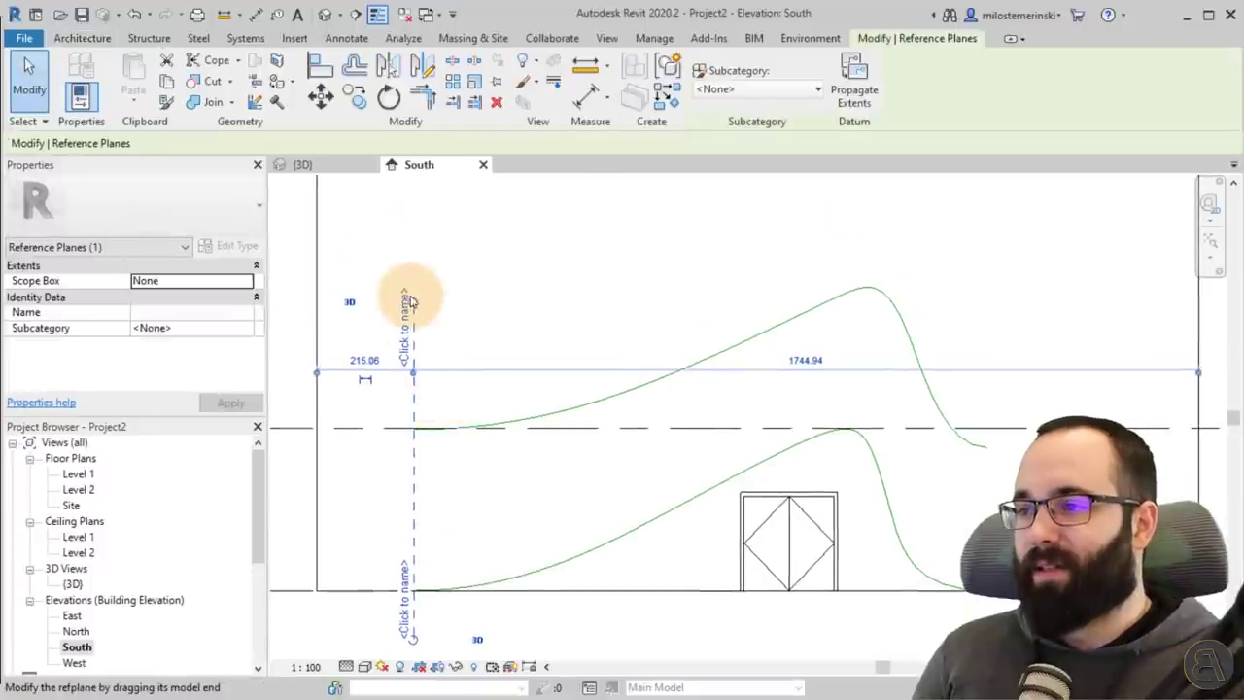
{"action": "left_click_drag", "start_coordinate": [413, 302], "coordinate": [403, 202]}
{"action": "key", "text": "Escape"}
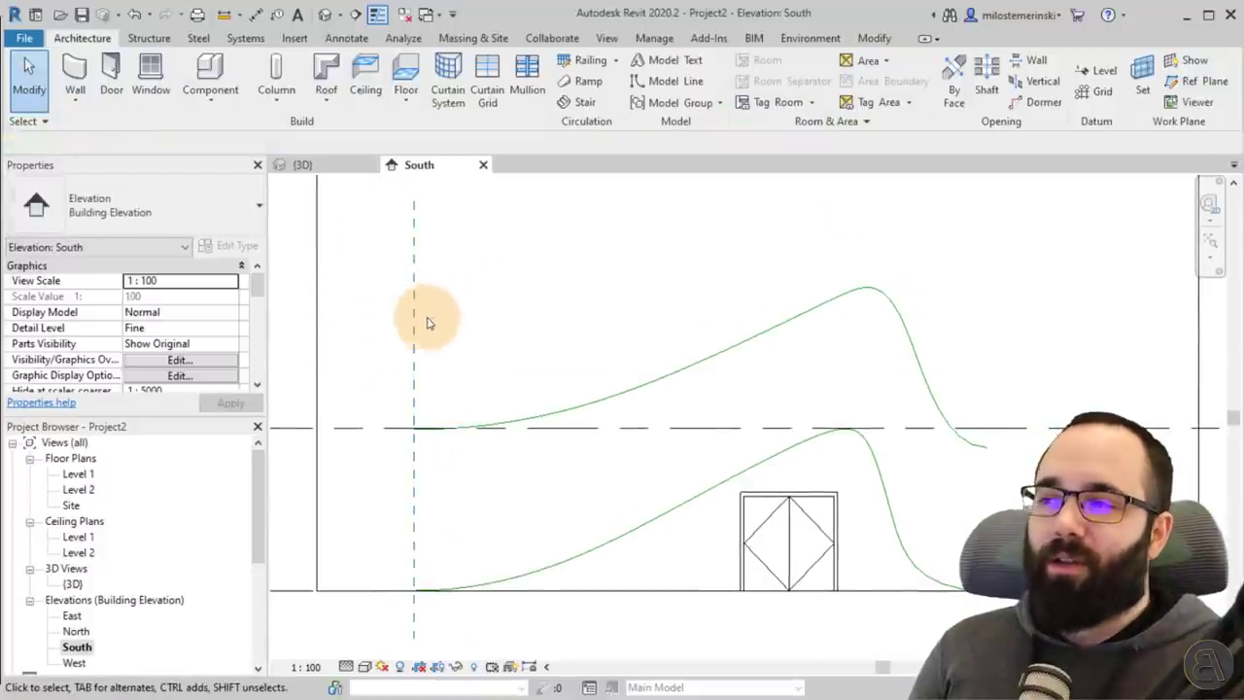
Step: Name the vertical reference plane at the splines' left ends 1
{"action": "left_click", "coordinate": [410, 334]}
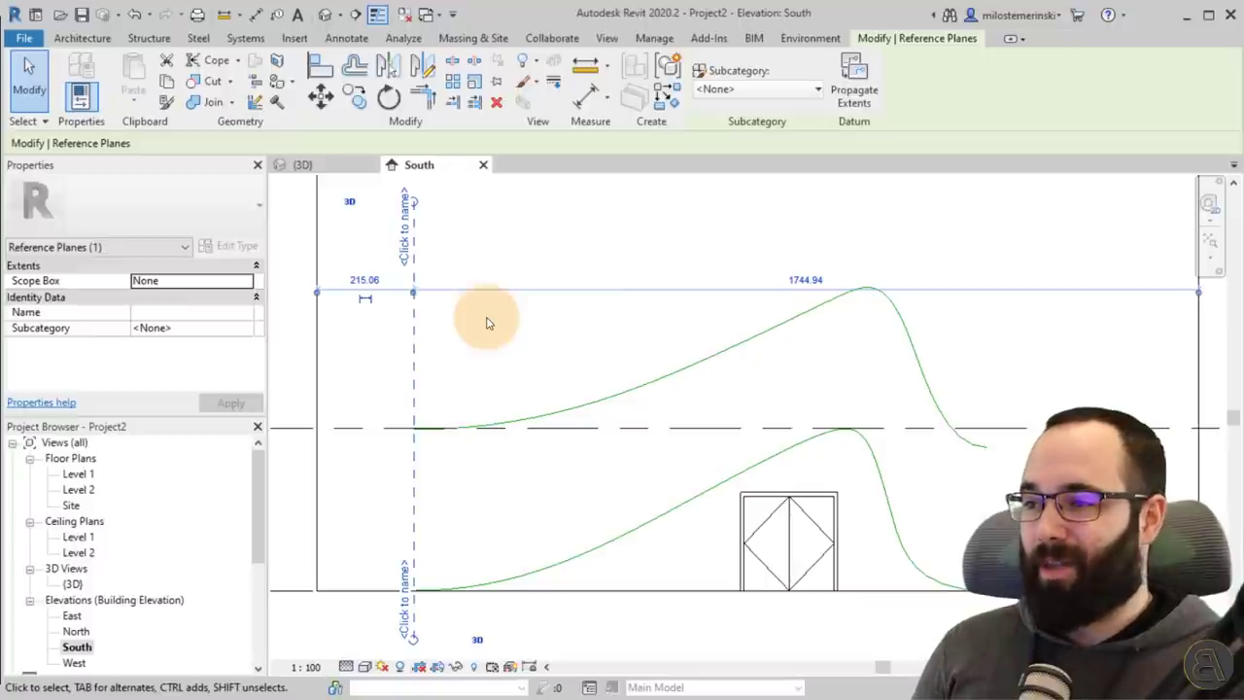
{"action": "left_click", "coordinate": [402, 228]}
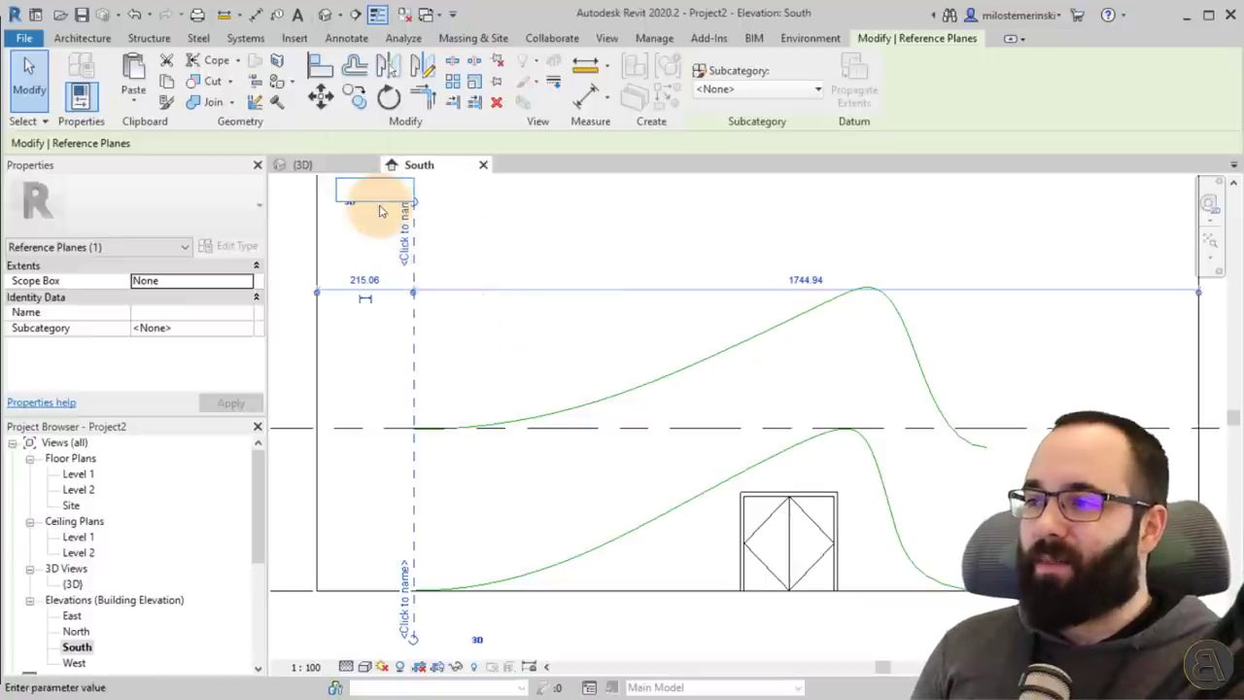
{"action": "type", "text": "1"}
{"action": "key", "text": "Return"}
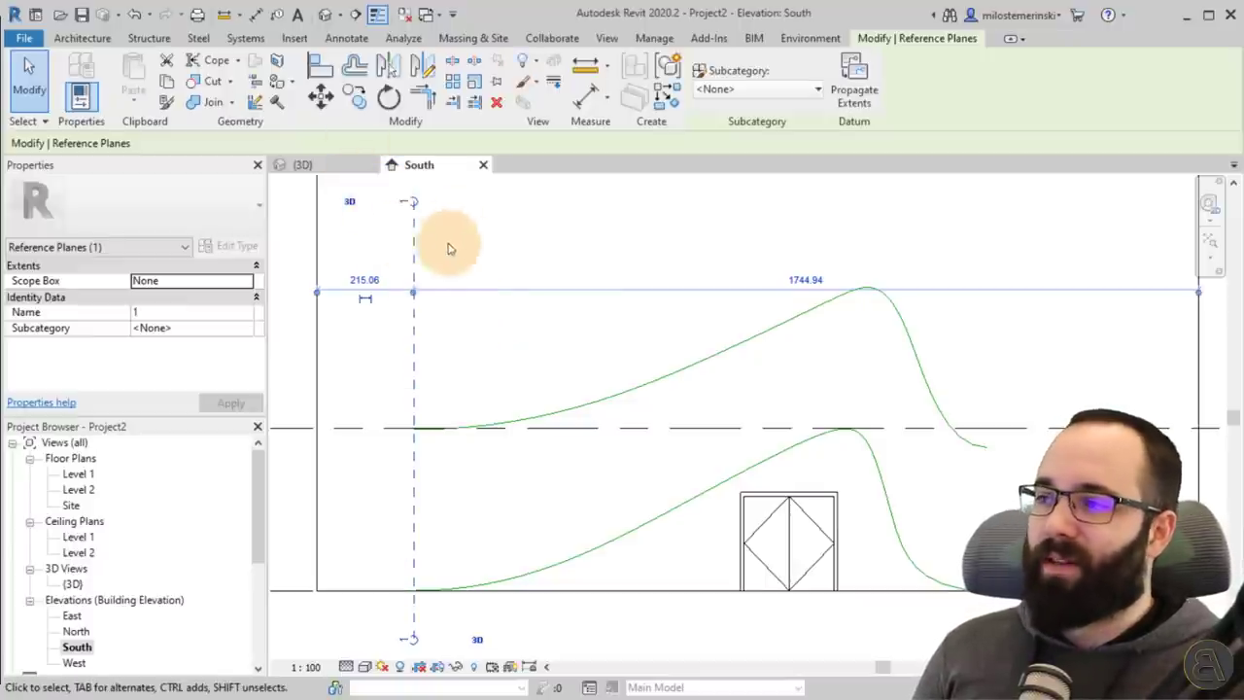
Step: Copy reference plane 1 to the right by 210 with multiple copying enabled, and check the copy's name
{"action": "left_click", "coordinate": [365, 109]}
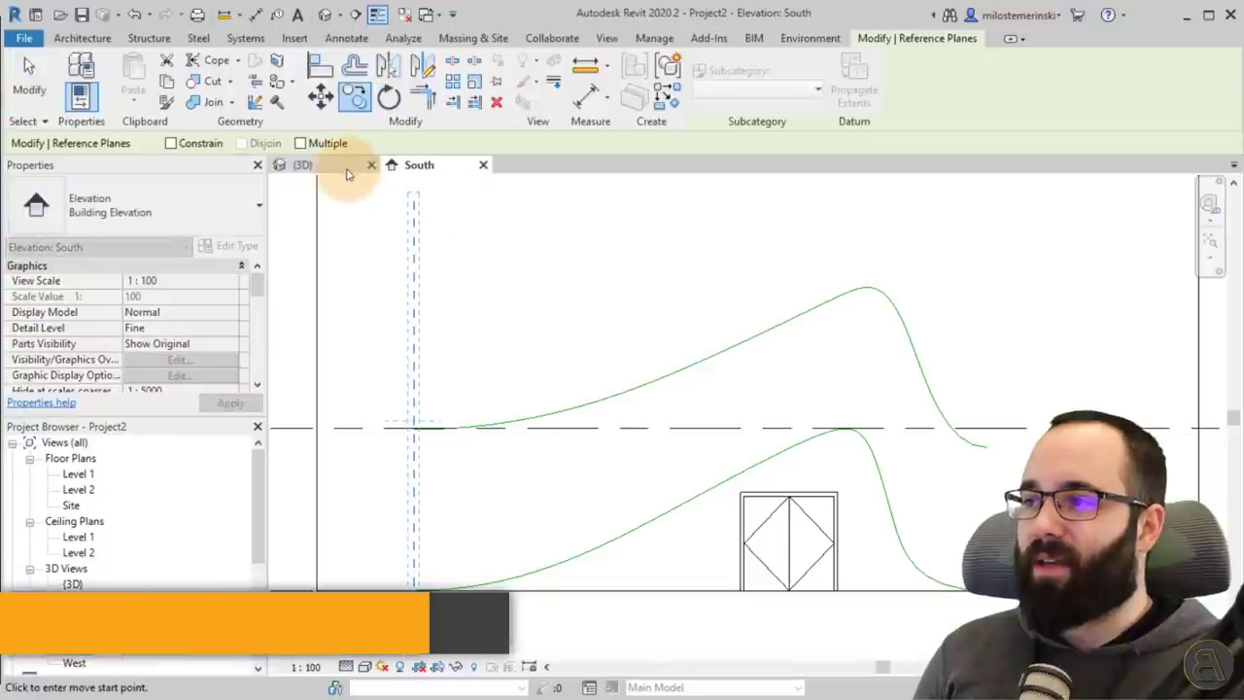
{"action": "left_click", "coordinate": [410, 241]}
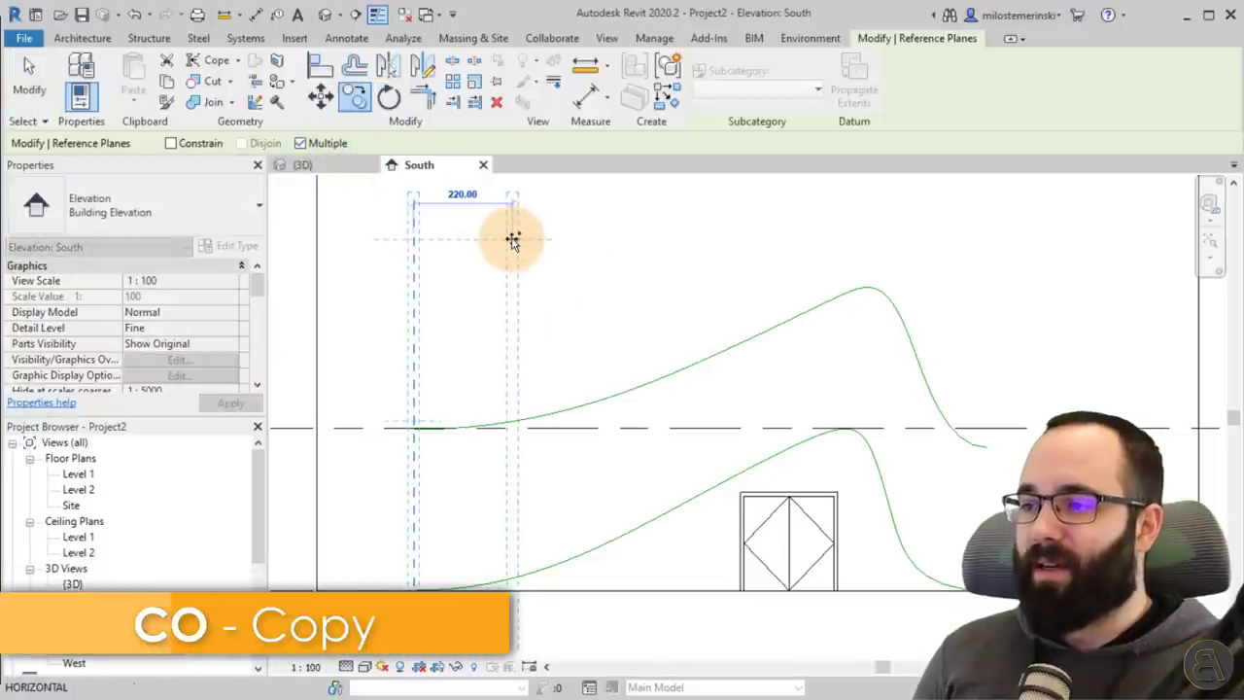
{"action": "left_click", "coordinate": [507, 240]}
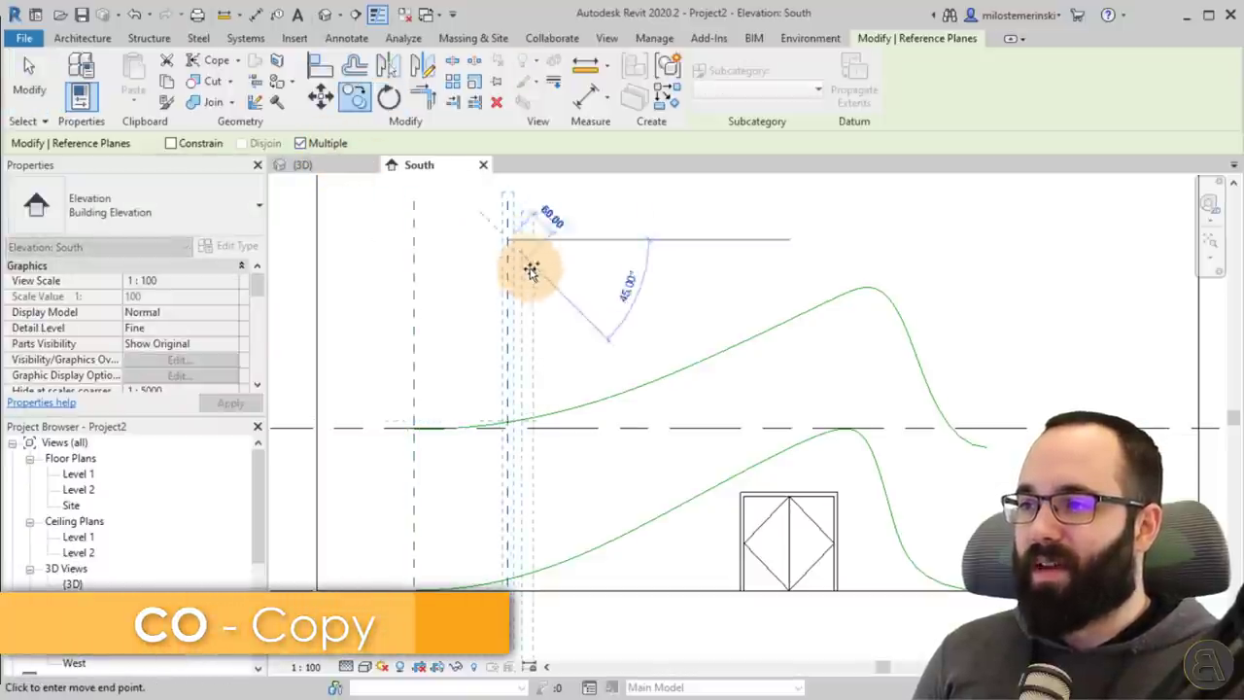
{"action": "key", "text": "Escape"}
{"action": "key", "text": "Escape"}
{"action": "left_click", "coordinate": [506, 285]}
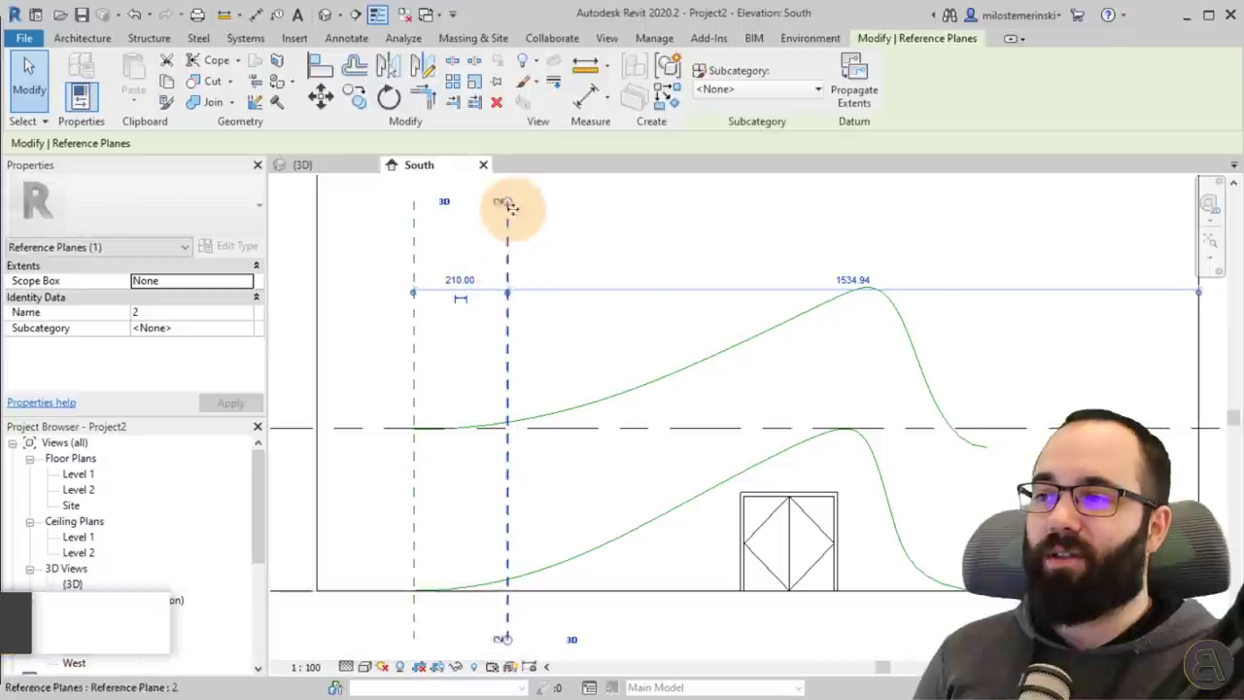
{"action": "key", "text": "Escape"}
Step: Copy reference plane 2 rightward to five positions: mid-slope, the door's centre, the upper spline's crest, its steep slope and its right end
{"action": "left_click", "coordinate": [505, 254]}
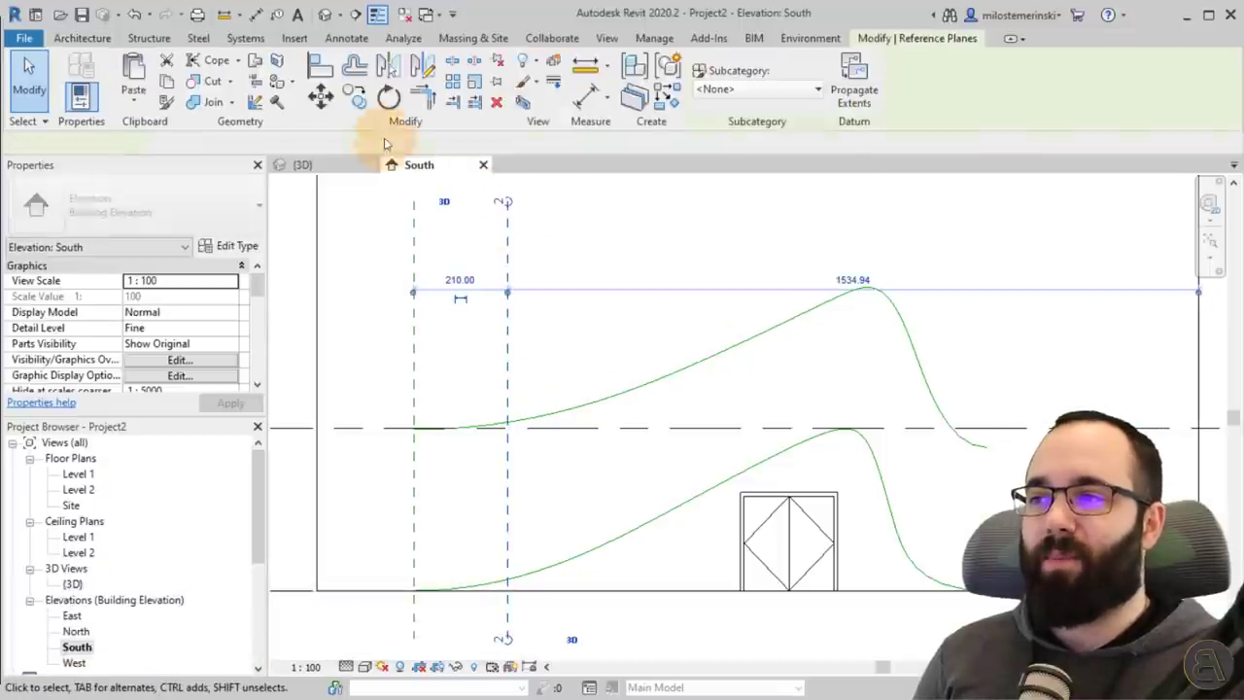
{"action": "left_click", "coordinate": [355, 97]}
{"action": "left_click", "coordinate": [510, 282]}
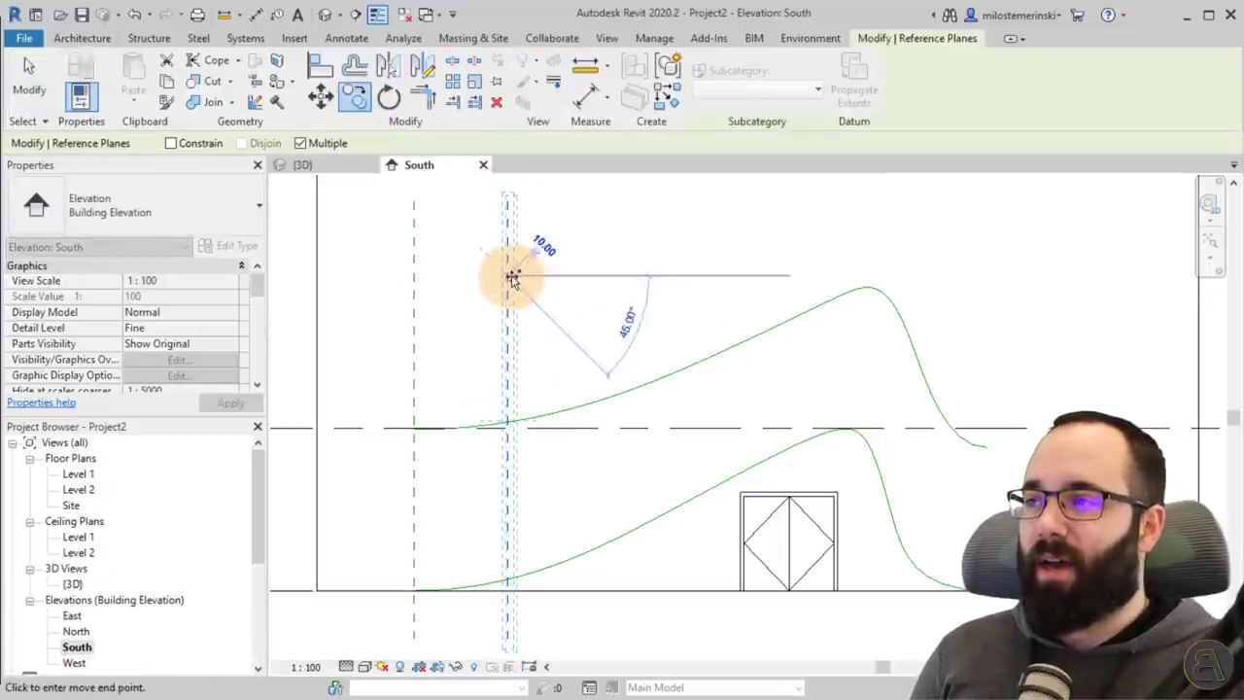
{"action": "left_click", "coordinate": [629, 273]}
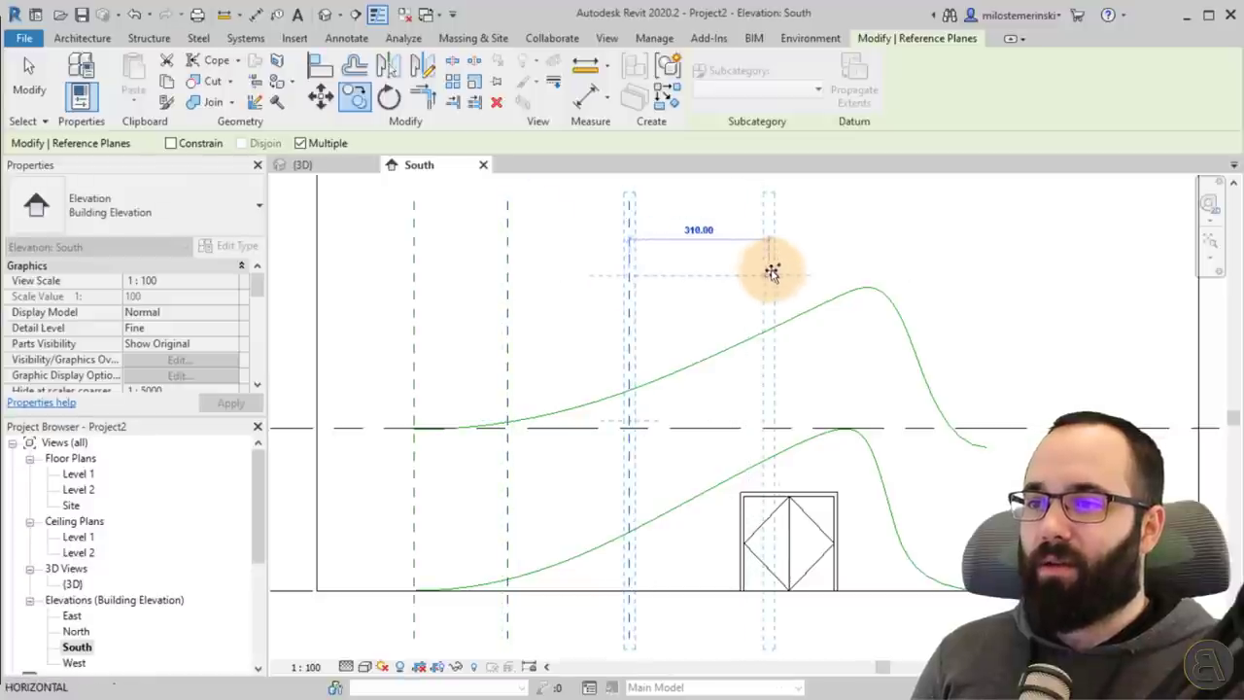
{"action": "left_click", "coordinate": [792, 273]}
{"action": "left_click", "coordinate": [872, 275]}
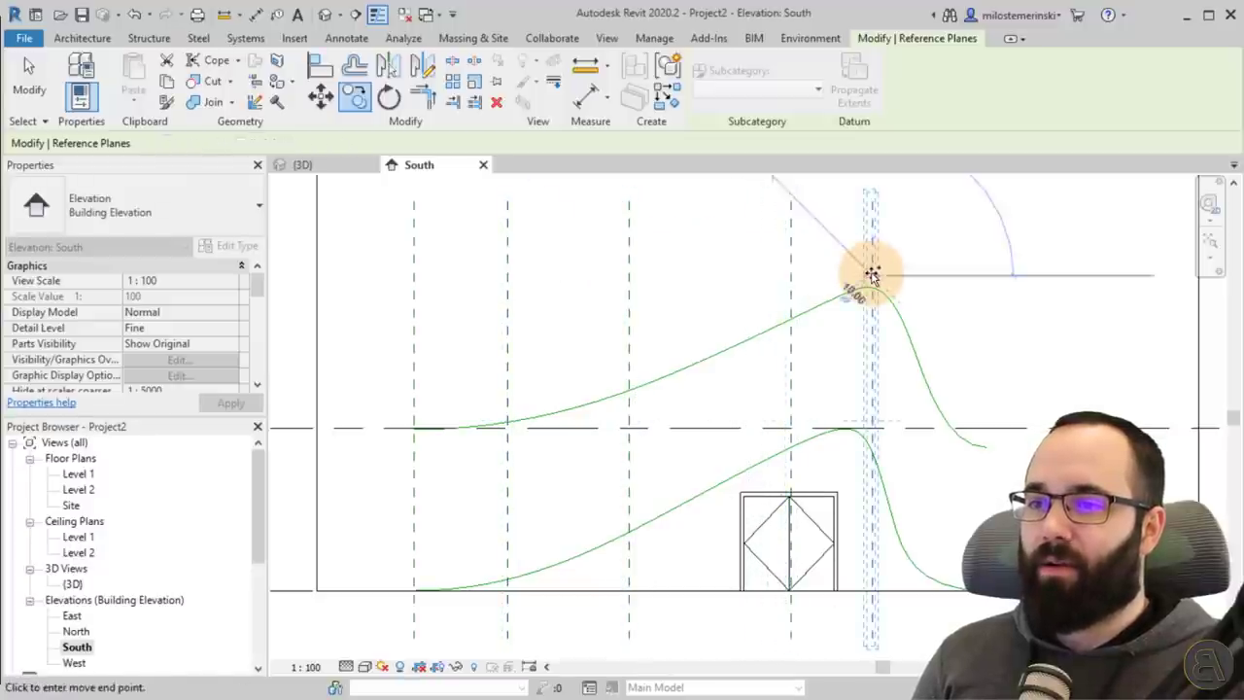
{"action": "left_click", "coordinate": [914, 278]}
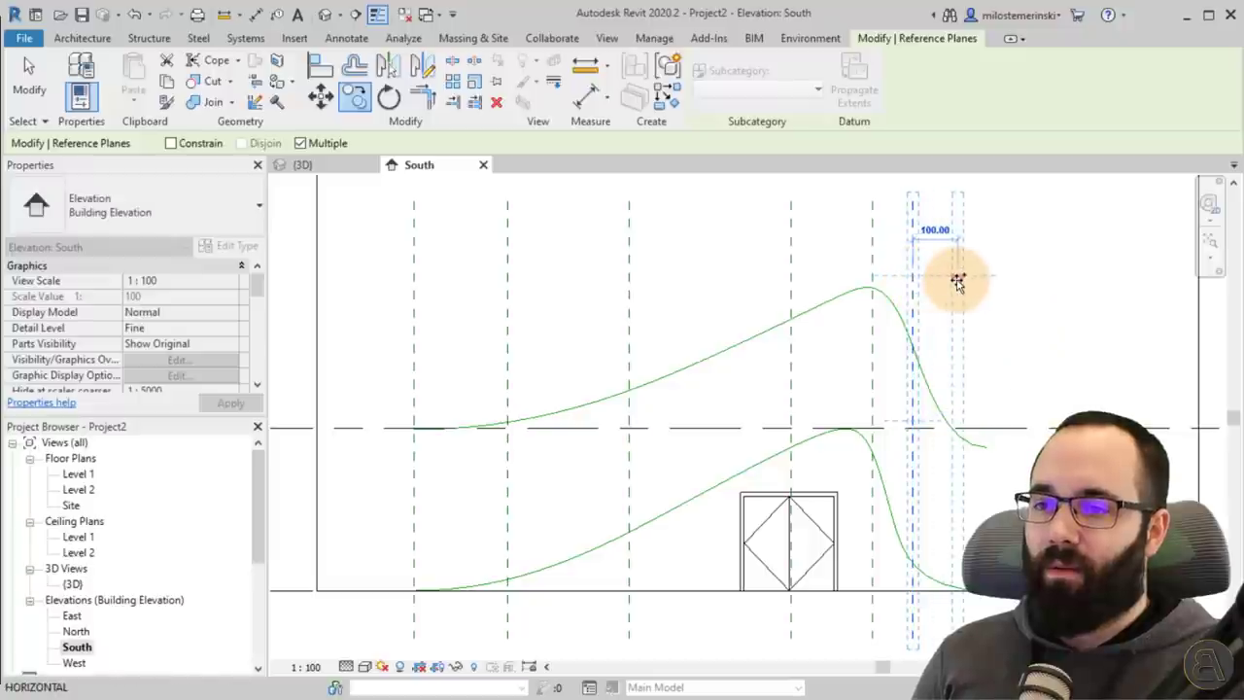
{"action": "left_click", "coordinate": [986, 281]}
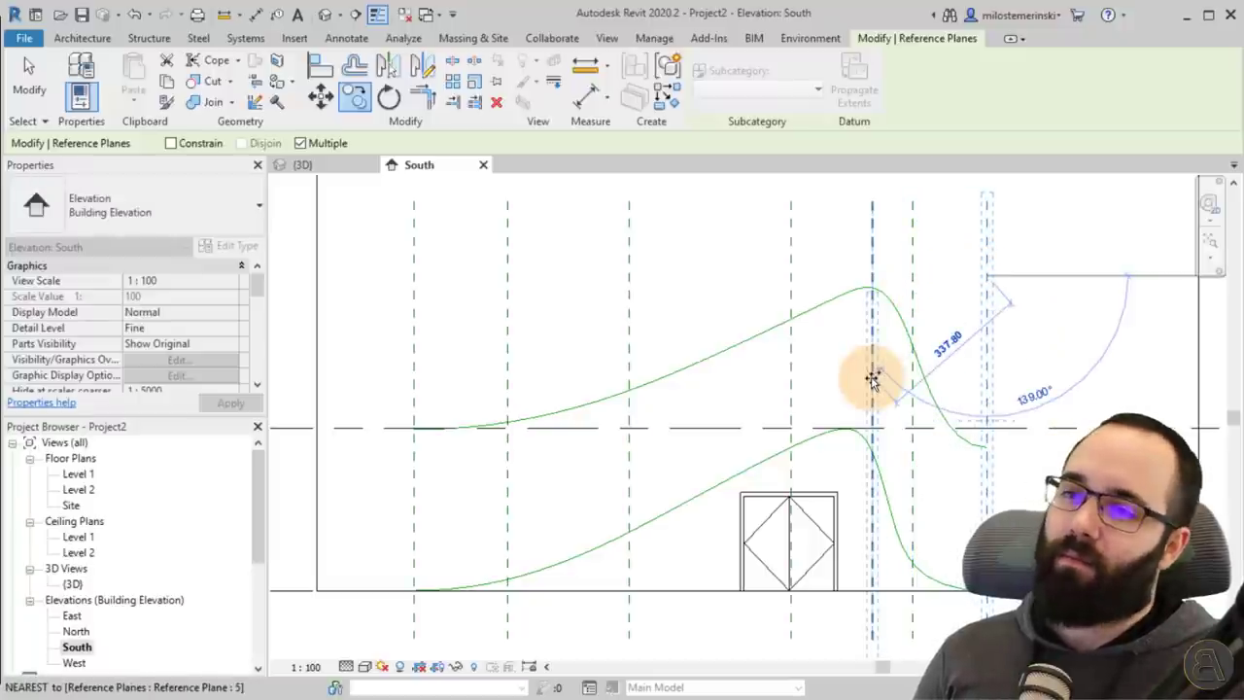
{"action": "key", "text": "Escape"}
{"action": "key", "text": "Escape"}
Step: Nudge reference plane 6 right to 126 from the crest plane, and plane 4 right to 402 from plane 3
{"action": "left_click", "coordinate": [913, 383]}
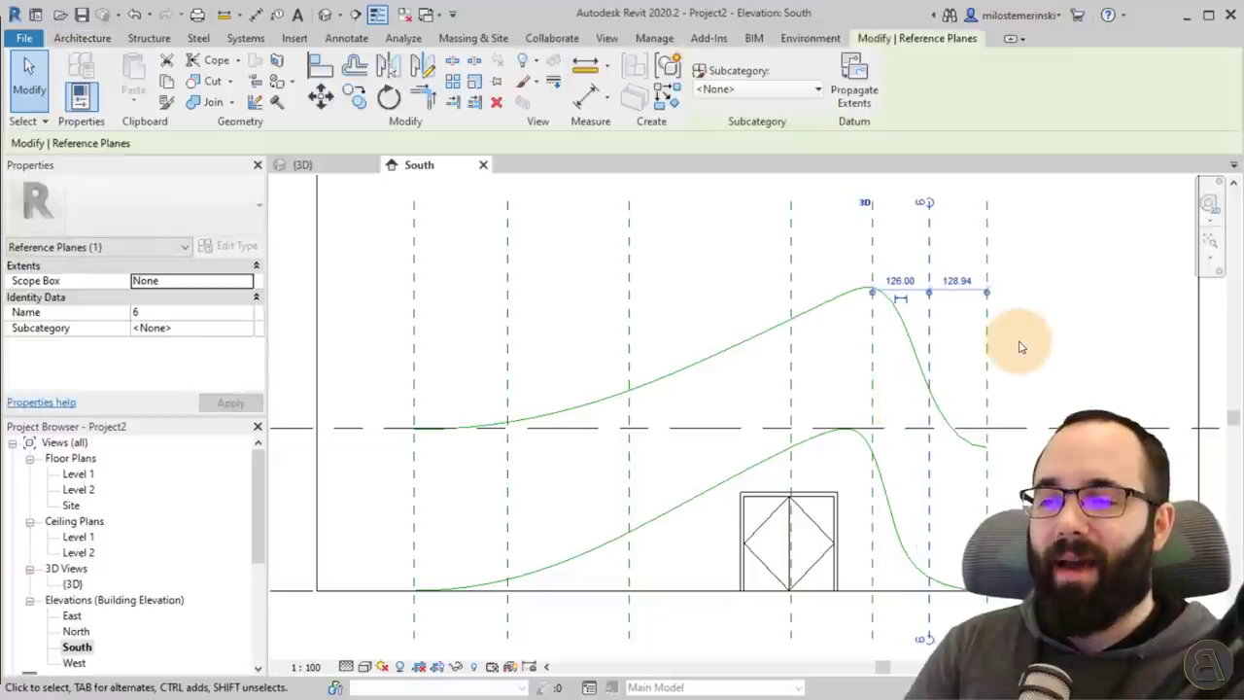
{"action": "left_click", "coordinate": [817, 400]}
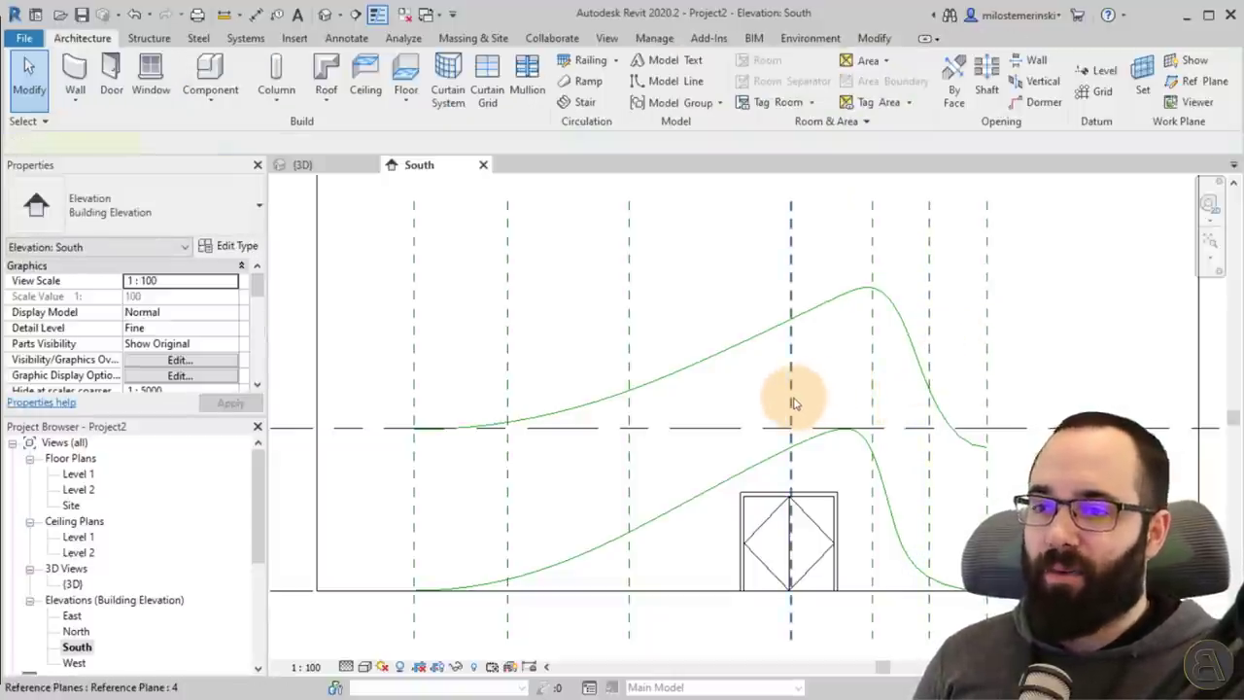
{"action": "left_click", "coordinate": [793, 403]}
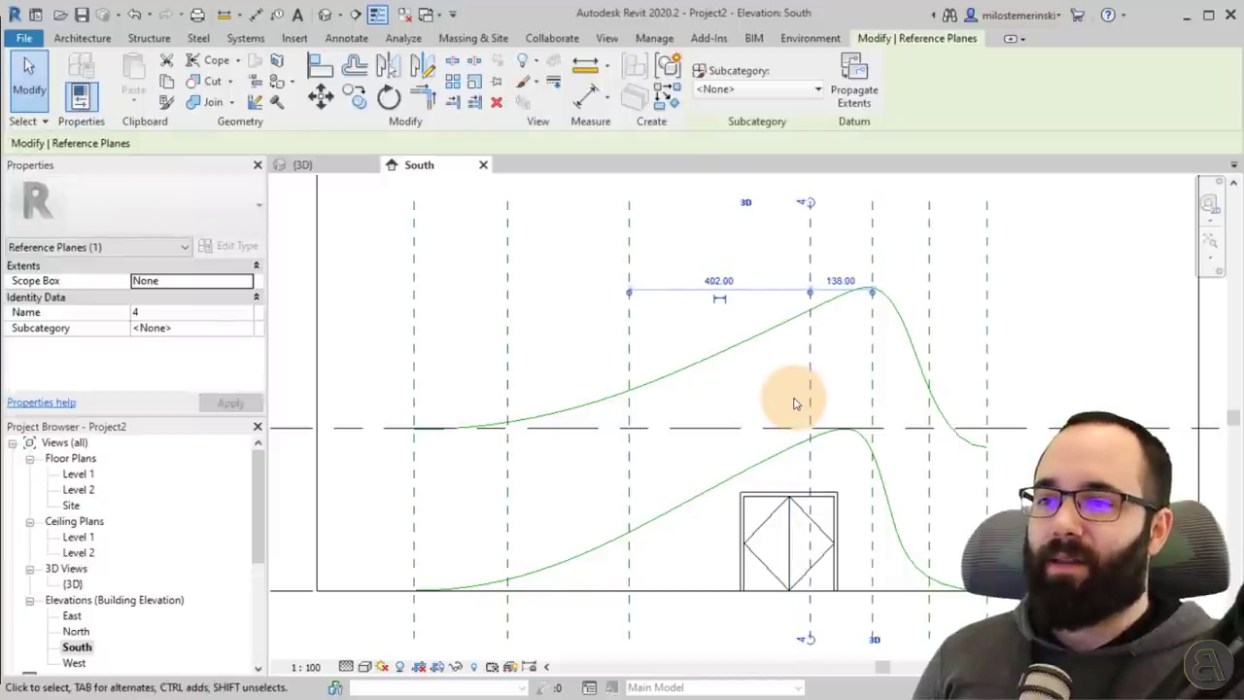
Step: Nudge reference plane 3 right to about 312 from reference plane 2
{"action": "key", "text": "Escape"}
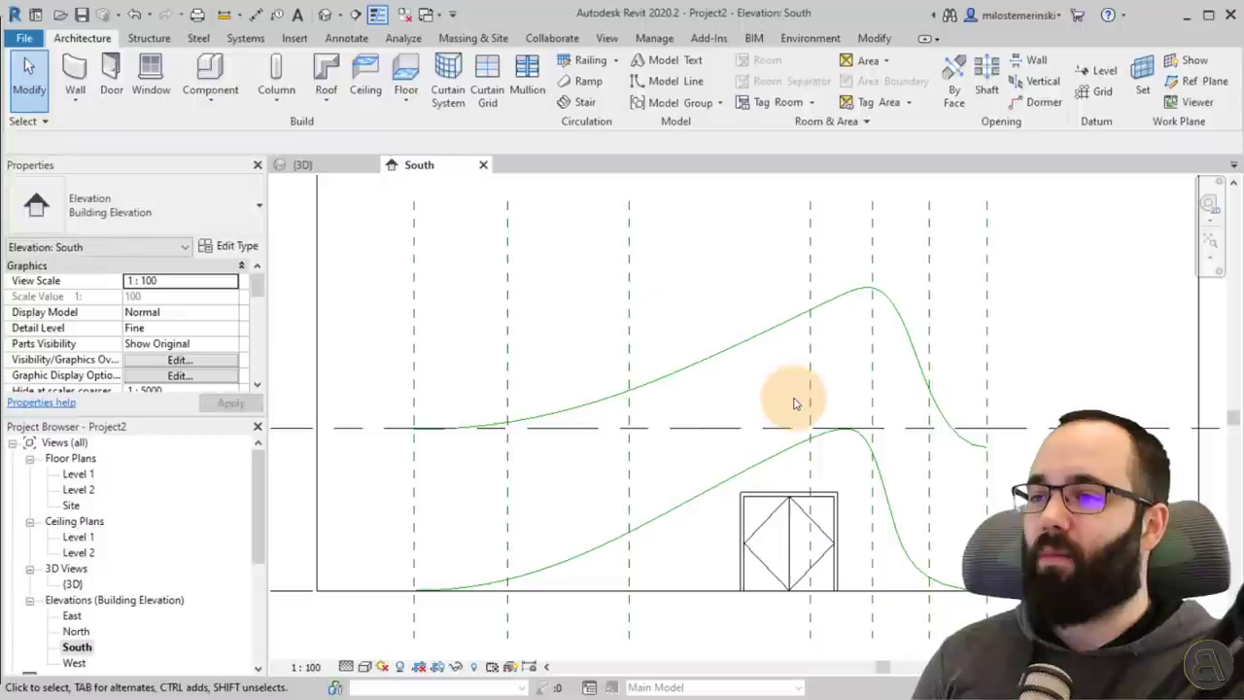
{"action": "left_click", "coordinate": [630, 416]}
{"action": "key", "text": "Right"}
{"action": "key", "text": "Right"}
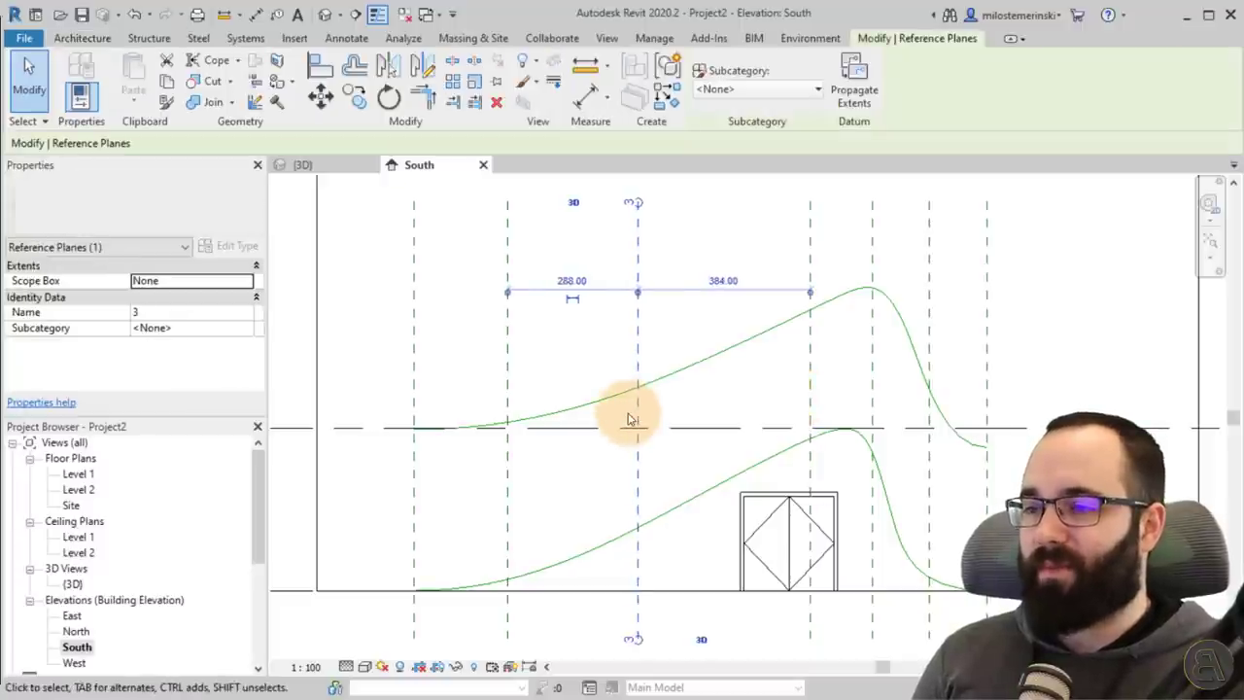
{"action": "key", "text": "Escape"}
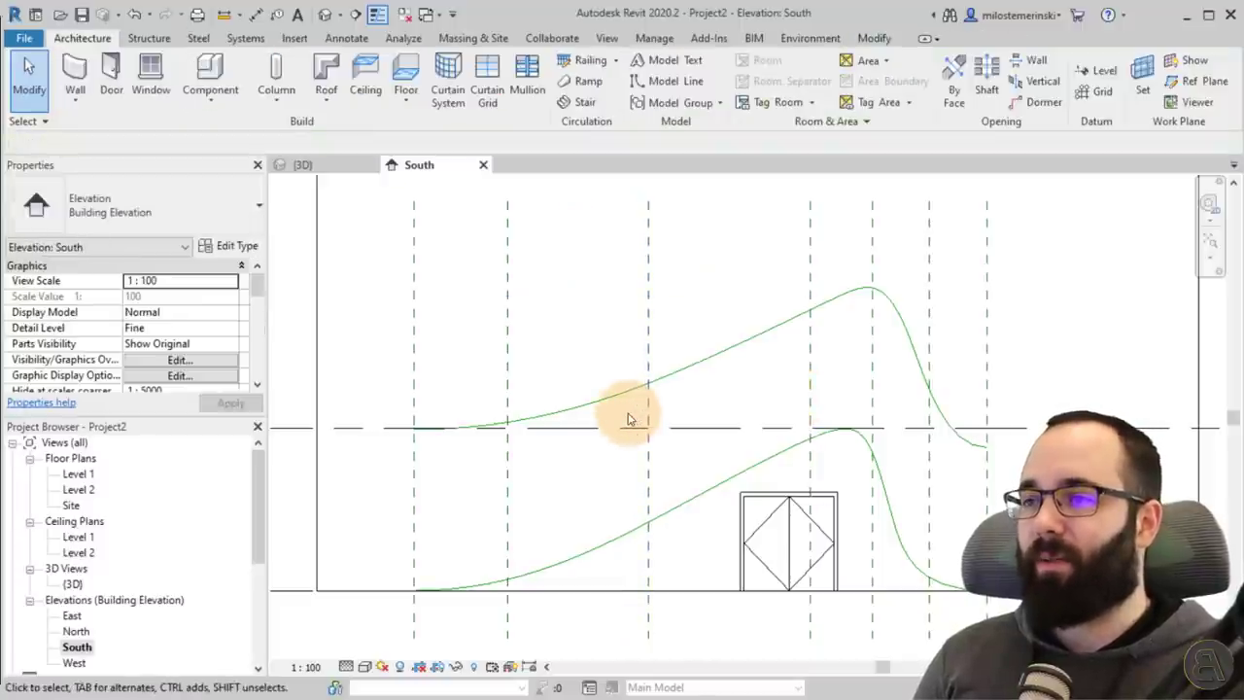
{"action": "scroll", "coordinate": [486, 418], "scroll_direction": "down", "scroll_amount": 1}
{"action": "left_click", "coordinate": [421, 385]}
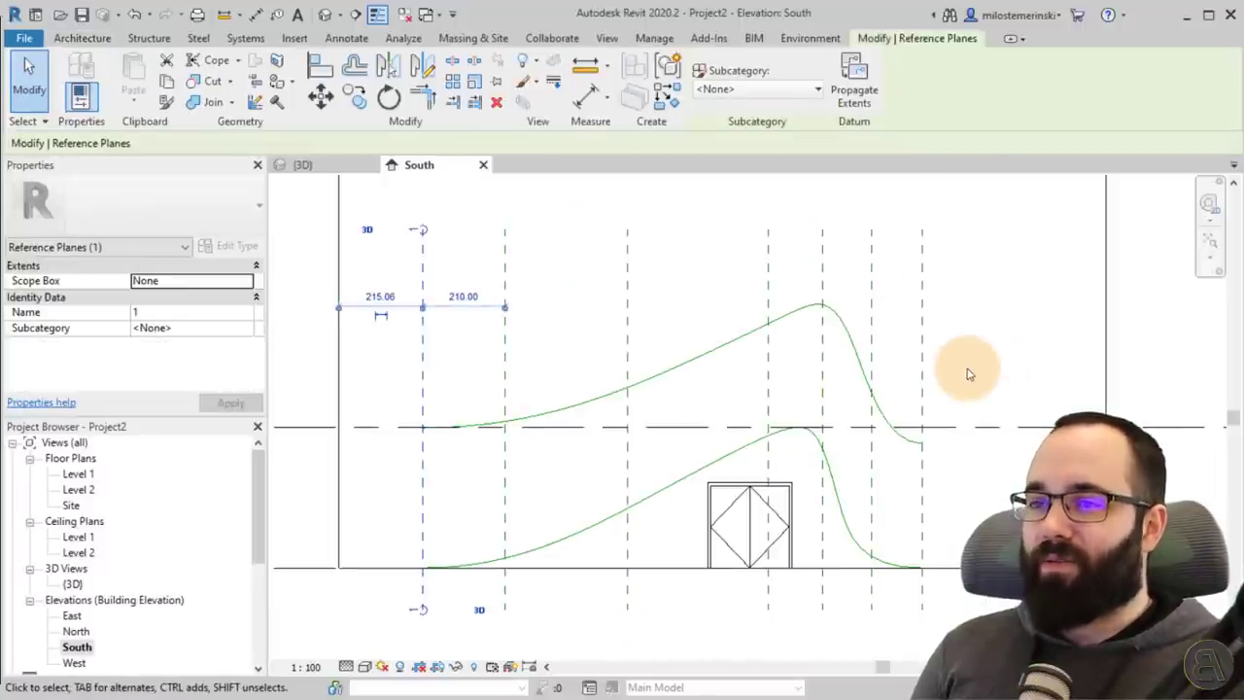
{"action": "key", "text": "Escape"}
{"action": "left_click", "coordinate": [924, 370]}
{"action": "key", "text": "Escape"}
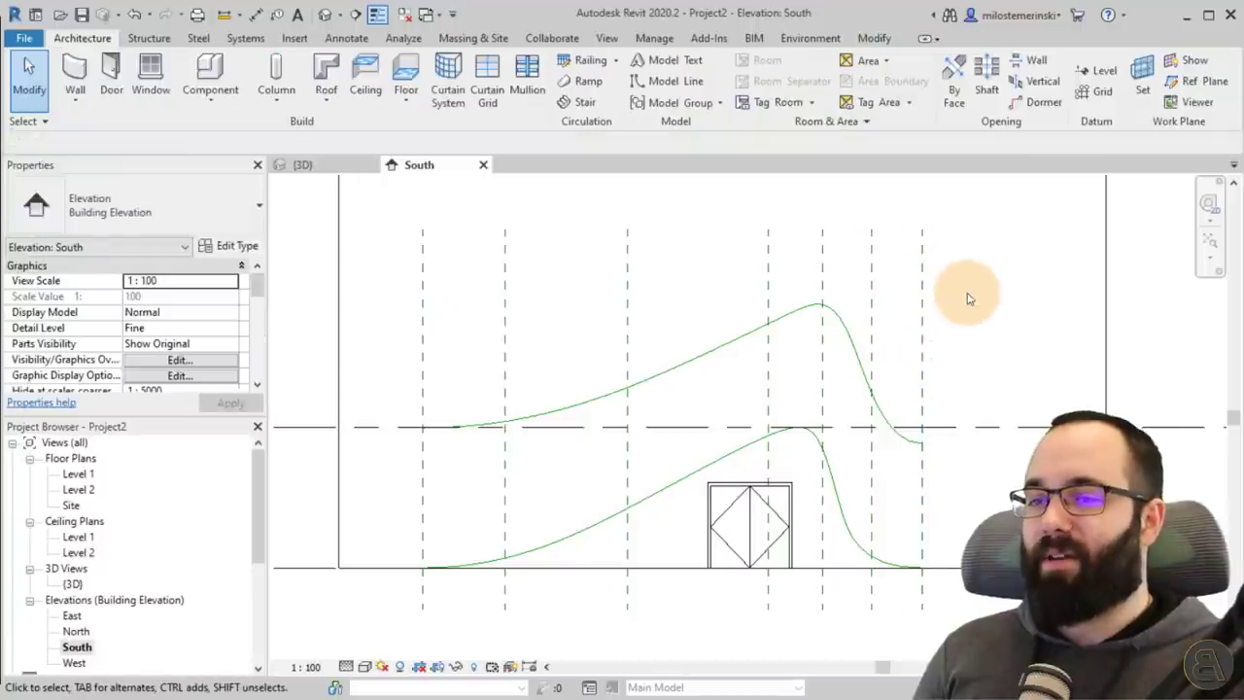
Step: Create a vertical section along reference plane 1, running from above the splines to below the ground line
{"action": "left_click", "coordinate": [354, 15]}
{"action": "left_click", "coordinate": [428, 208]}
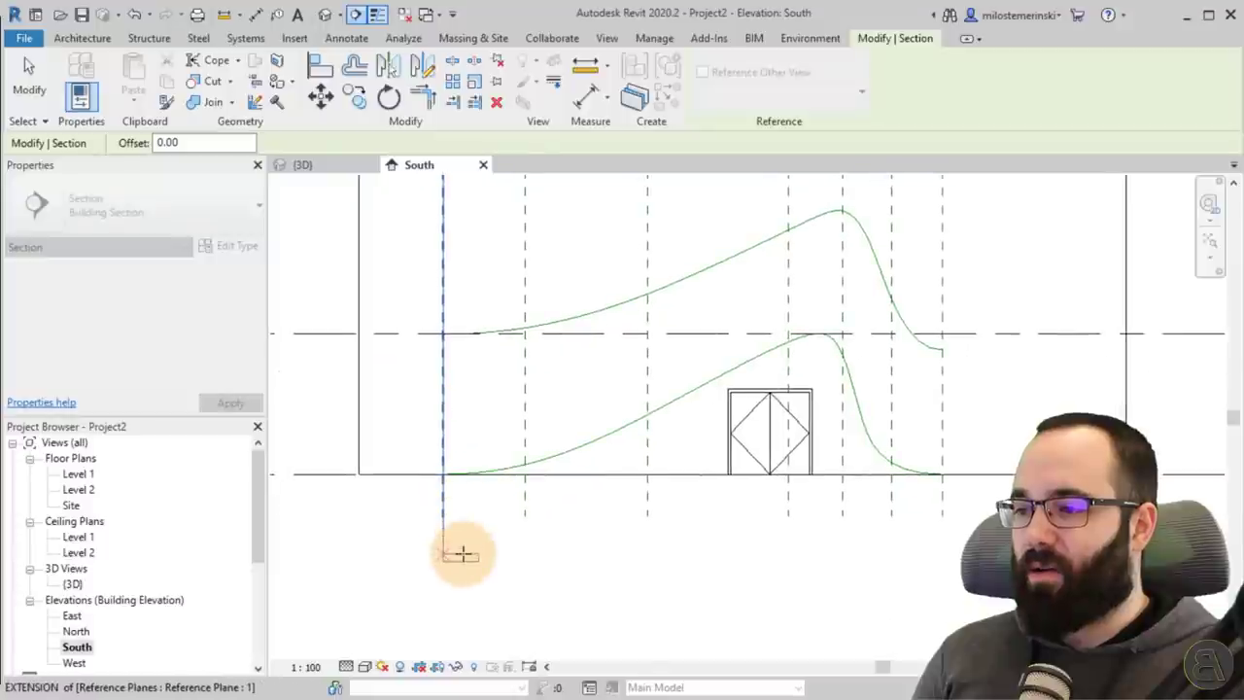
{"action": "left_click", "coordinate": [458, 554]}
{"action": "scroll", "coordinate": [558, 544], "scroll_direction": "down", "scroll_amount": 3}
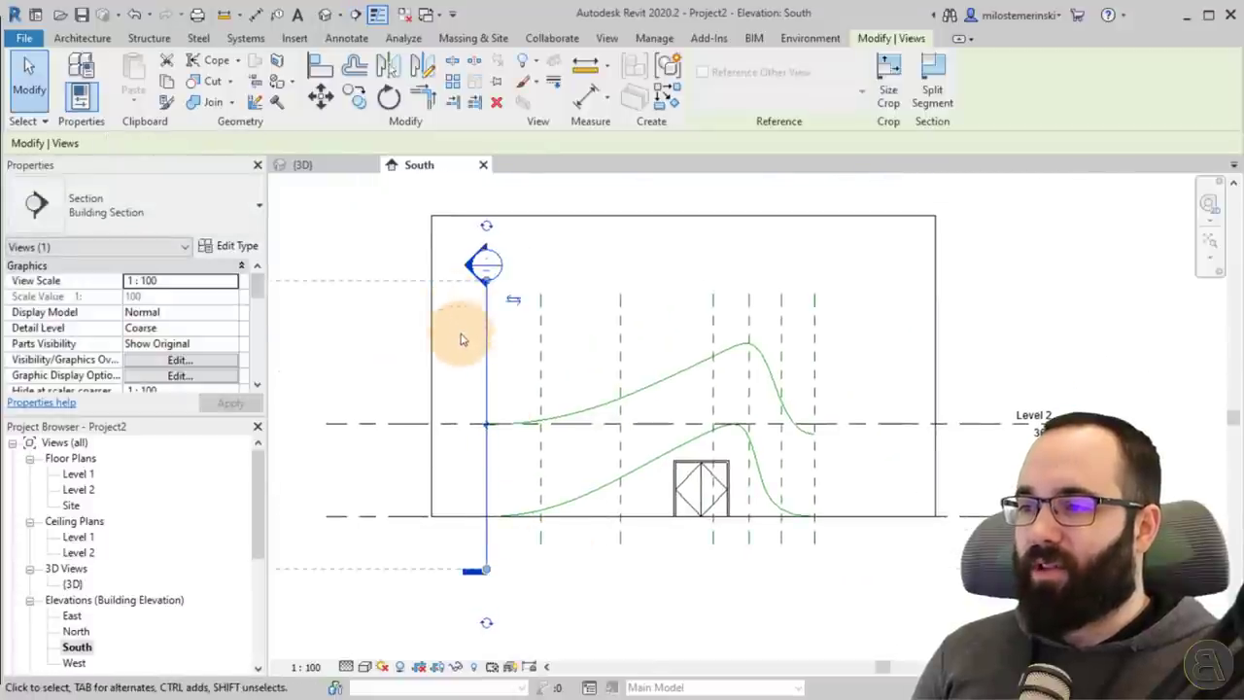
Step: Shorten the section's view depth and shift the section slightly right so its narrow range straddles reference plane 1
{"action": "scroll", "coordinate": [592, 374], "scroll_direction": "down", "scroll_amount": 2}
{"action": "middle_click_drag", "start_coordinate": [592, 376], "coordinate": [795, 379]}
{"action": "left_click_drag", "start_coordinate": [409, 412], "coordinate": [722, 412]}
{"action": "scroll", "coordinate": [729, 398], "scroll_direction": "up", "scroll_amount": 8}
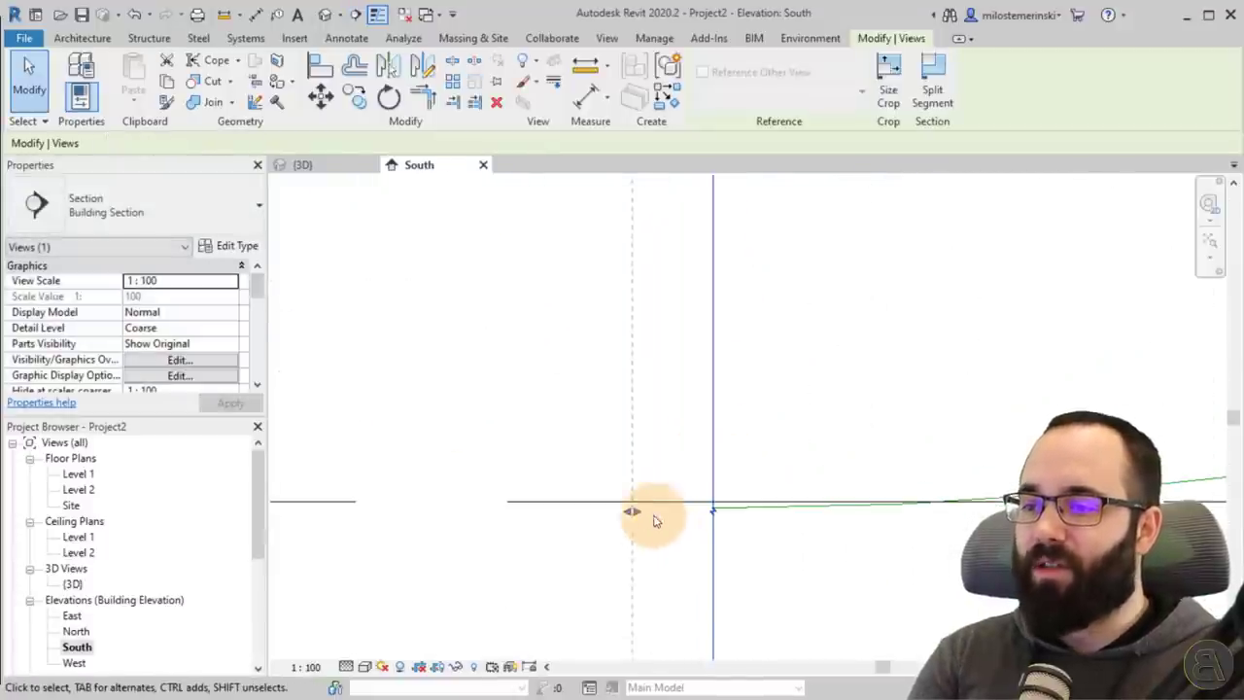
{"action": "left_click_drag", "start_coordinate": [671, 505], "coordinate": [682, 508]}
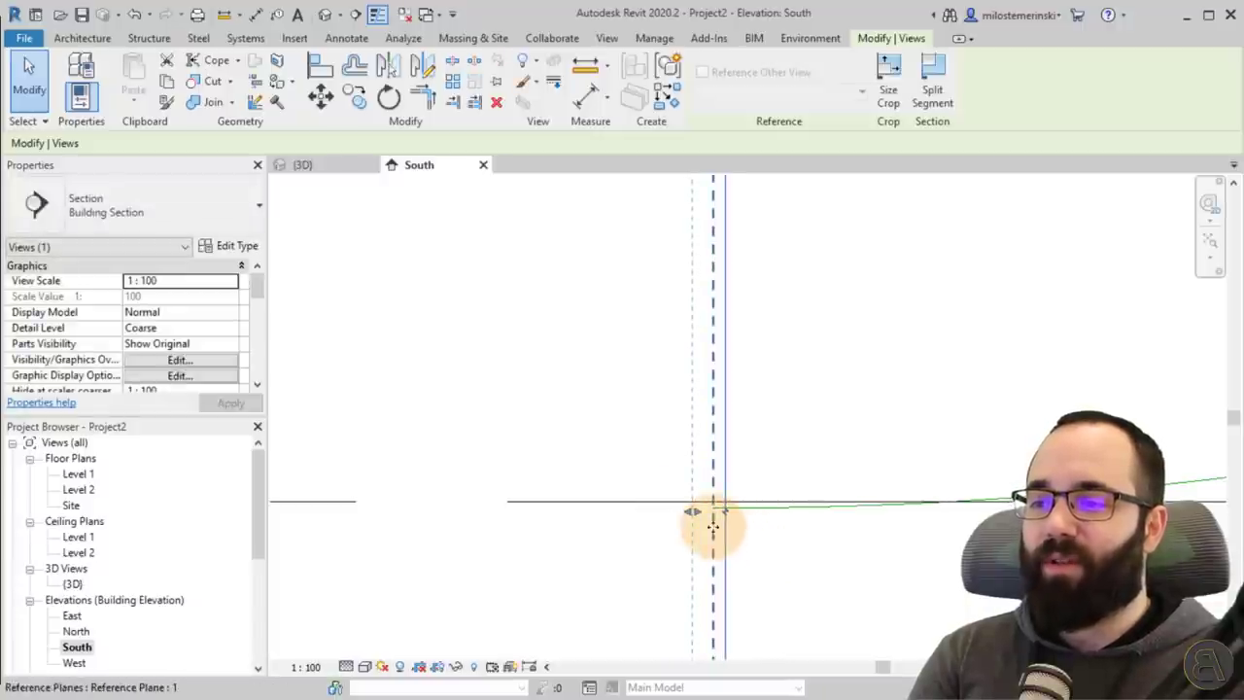
{"action": "left_click_drag", "start_coordinate": [698, 520], "coordinate": [706, 514]}
{"action": "left_click", "coordinate": [745, 536]}
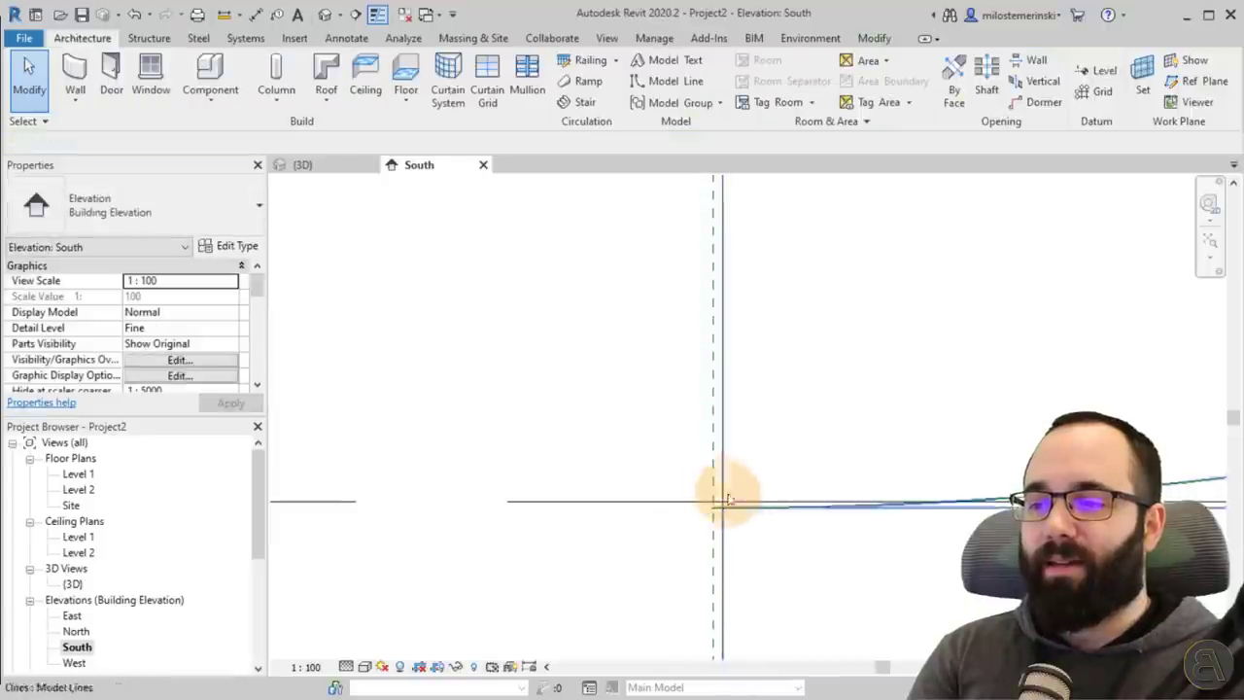
Step: Check the new section's view name in its identity data
{"action": "scroll", "coordinate": [717, 484], "scroll_direction": "down", "scroll_amount": 4}
{"action": "scroll", "coordinate": [719, 466], "scroll_direction": "down", "scroll_amount": 2}
{"action": "left_click", "coordinate": [723, 311]}
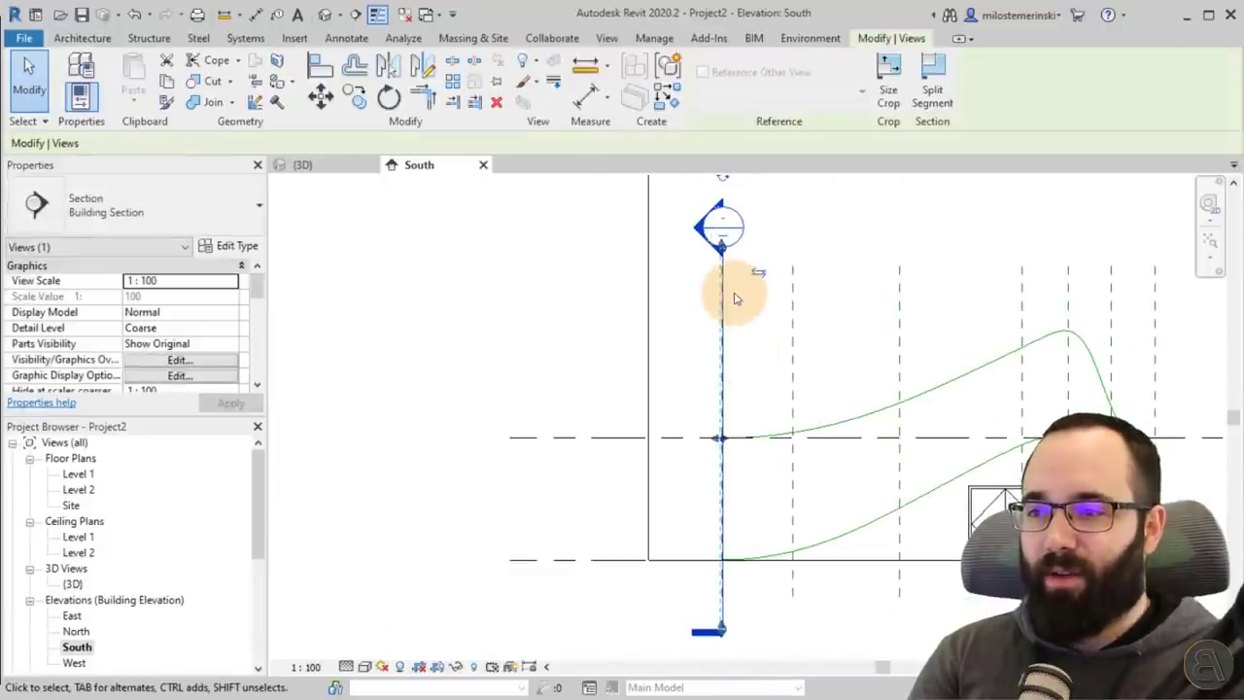
{"action": "middle_click_drag", "start_coordinate": [735, 298], "coordinate": [657, 385]}
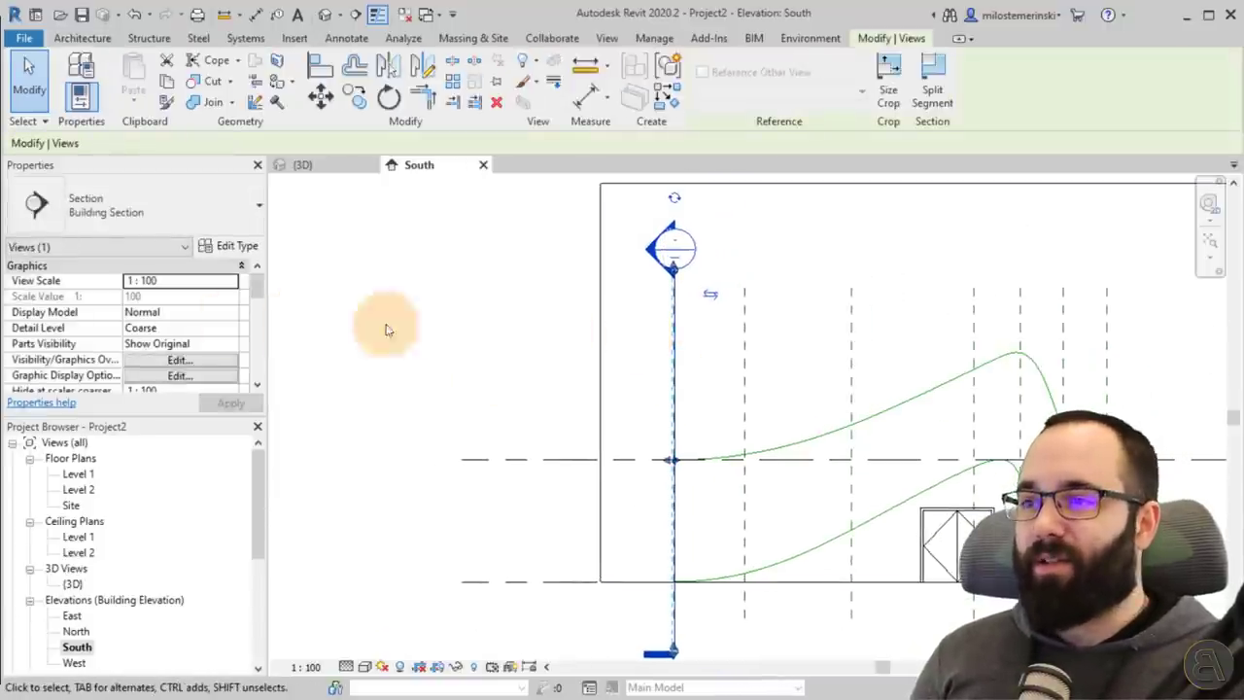
{"action": "scroll", "coordinate": [156, 345], "scroll_direction": "down", "scroll_amount": 5}
{"action": "scroll", "coordinate": [161, 346], "scroll_direction": "up", "scroll_amount": 5}
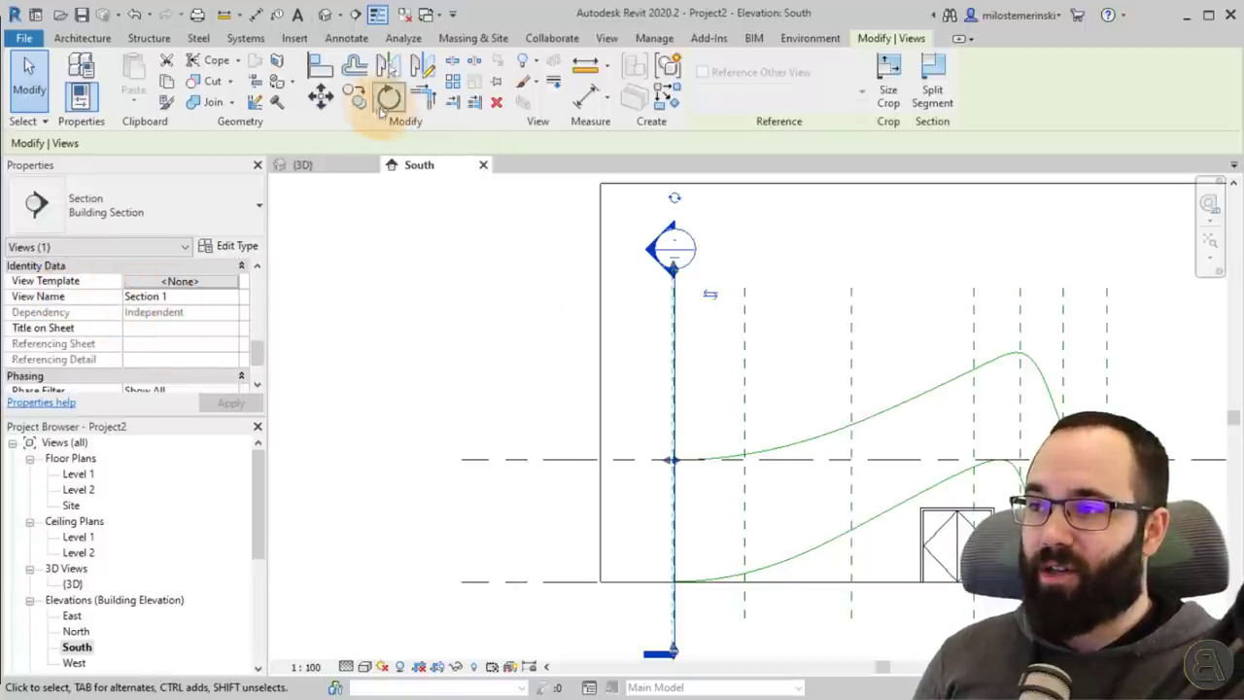
Step: Copy the section onto reference planes 2 and 3 with multiple copying enabled
{"action": "key", "text": "c"}
{"action": "key", "text": "o"}
{"action": "scroll", "coordinate": [680, 292], "scroll_direction": "up", "scroll_amount": 4}
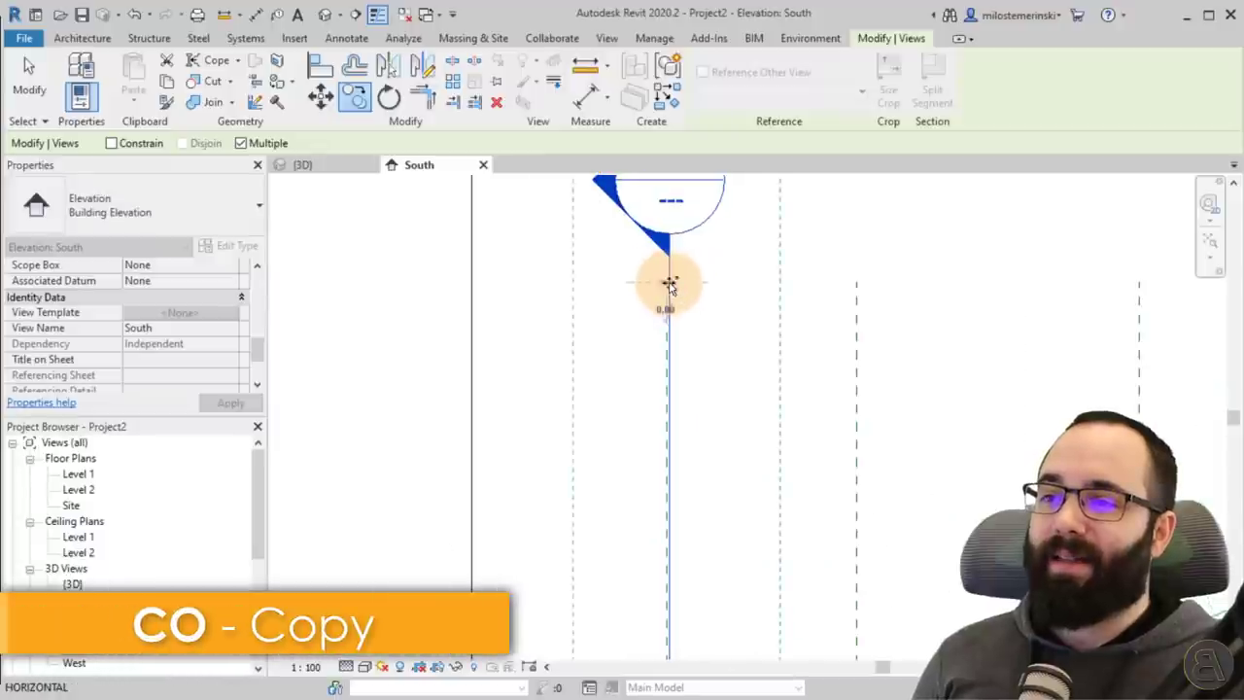
{"action": "left_click", "coordinate": [854, 281]}
{"action": "left_click", "coordinate": [856, 282]}
{"action": "middle_click_drag", "start_coordinate": [894, 336], "coordinate": [543, 344]}
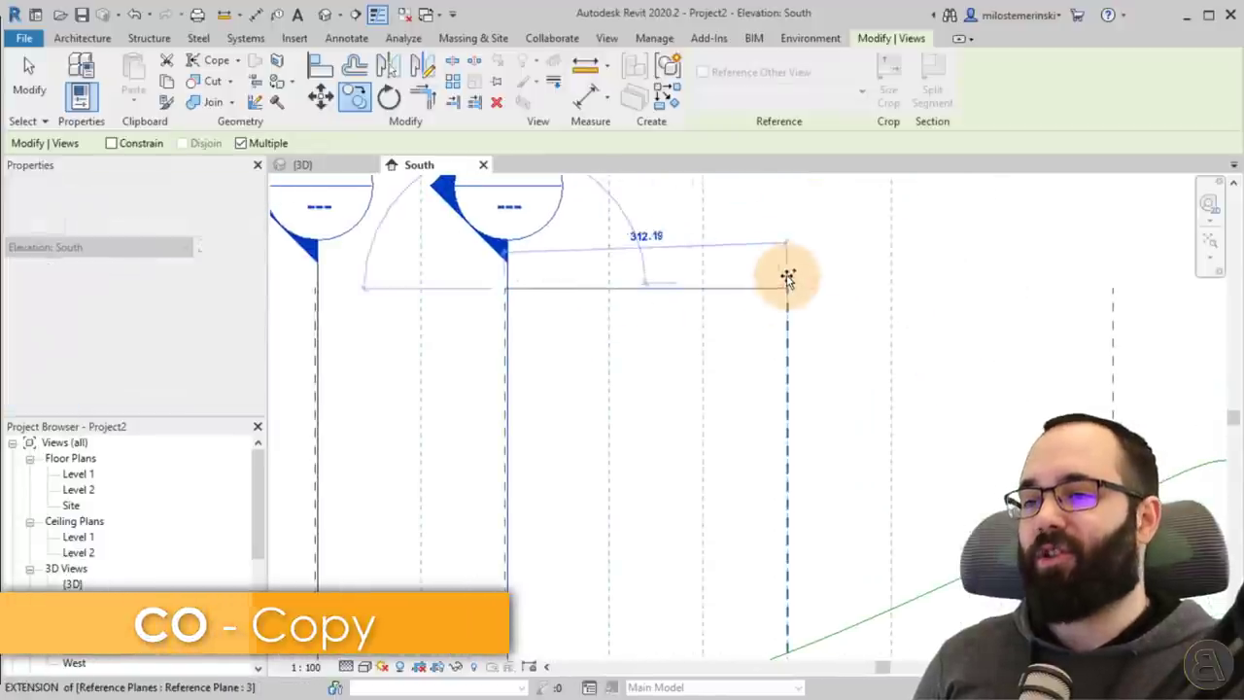
{"action": "left_click", "coordinate": [786, 288]}
{"action": "scroll", "coordinate": [645, 340], "scroll_direction": "down", "scroll_amount": 1}
{"action": "scroll", "coordinate": [643, 340], "scroll_direction": "down", "scroll_amount": 2}
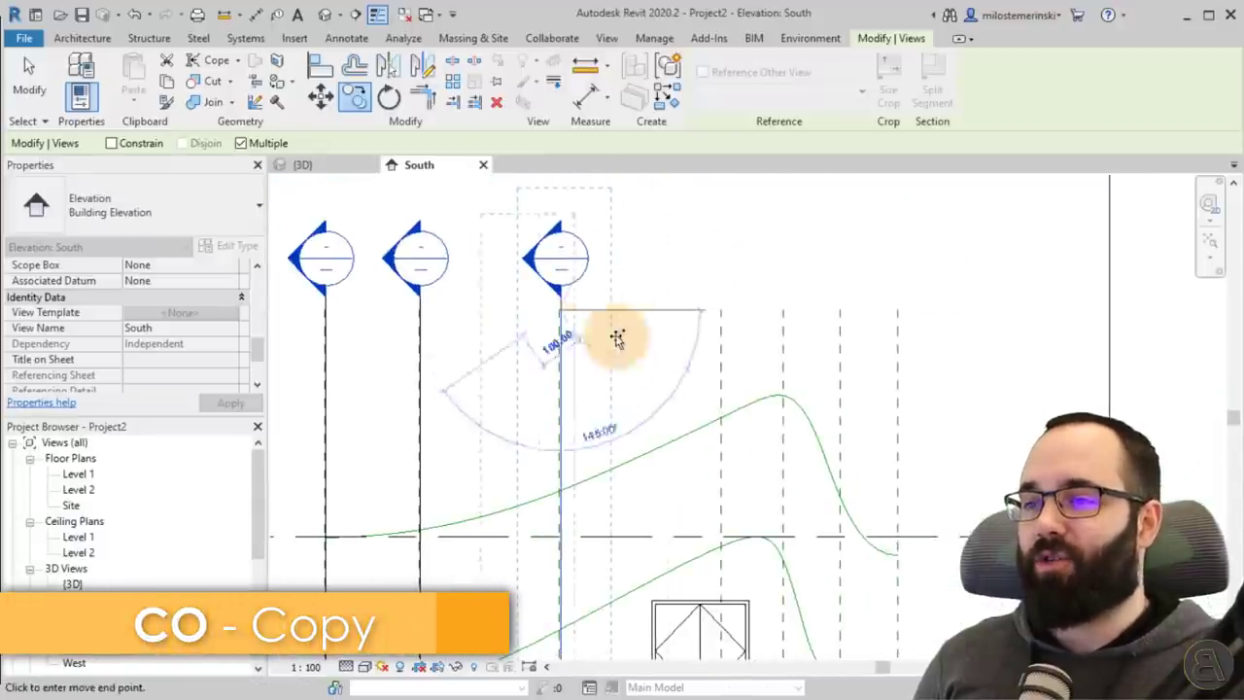
Step: Place further copies of the section on reference planes 4, 5, 6 and 7, and finish copying
{"action": "left_click", "coordinate": [721, 311]}
{"action": "left_click", "coordinate": [781, 311]}
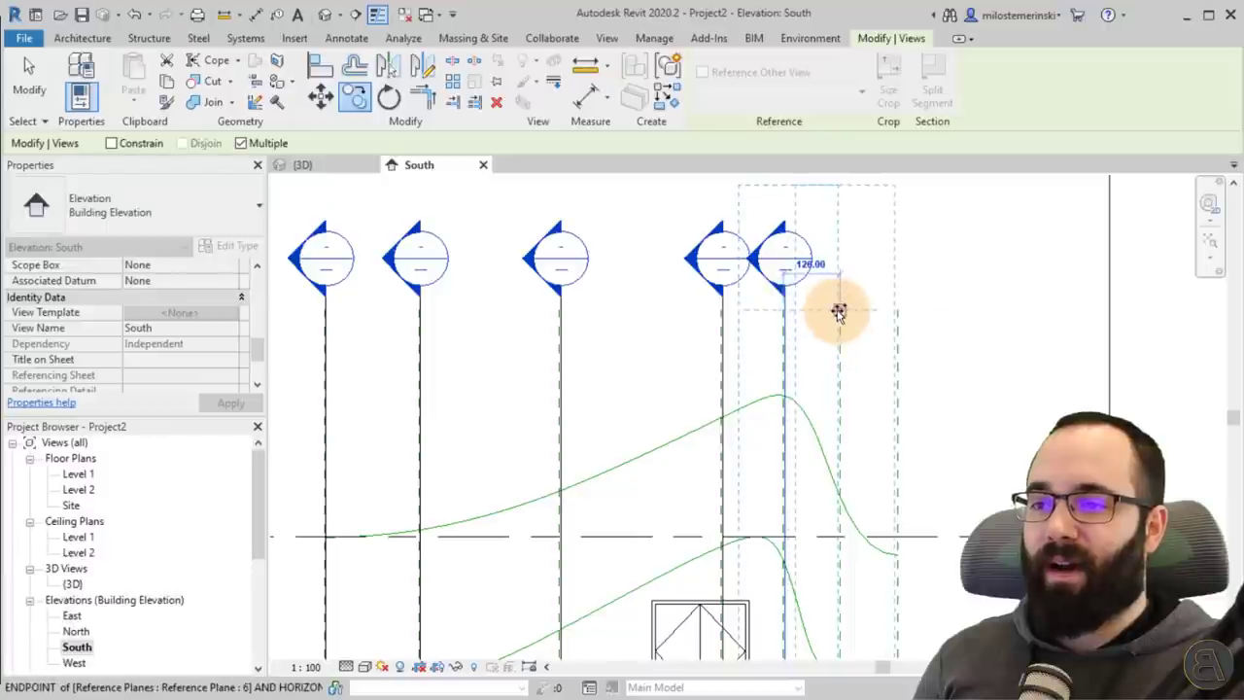
{"action": "left_click", "coordinate": [839, 311]}
{"action": "left_click", "coordinate": [896, 310]}
{"action": "key", "text": "Escape"}
{"action": "key", "text": "Escape"}
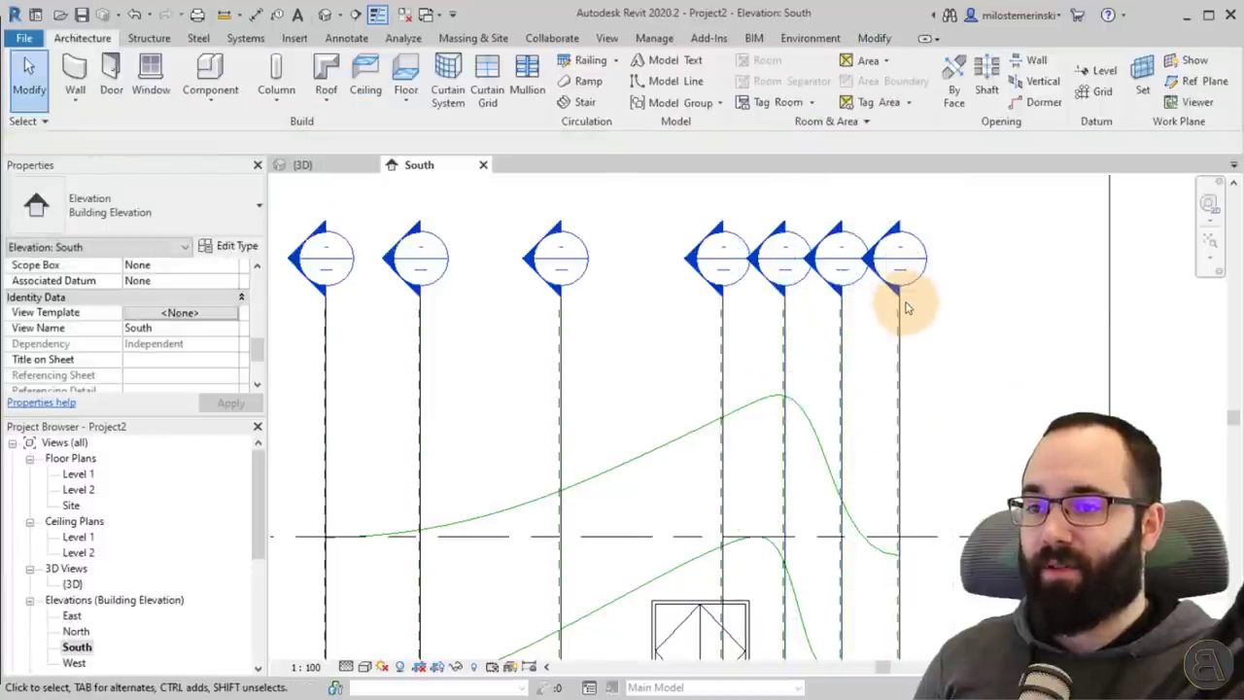
Step: Examine the row of section copies and where the upper spline crosses the vertical reference planes
{"action": "left_click", "coordinate": [898, 354]}
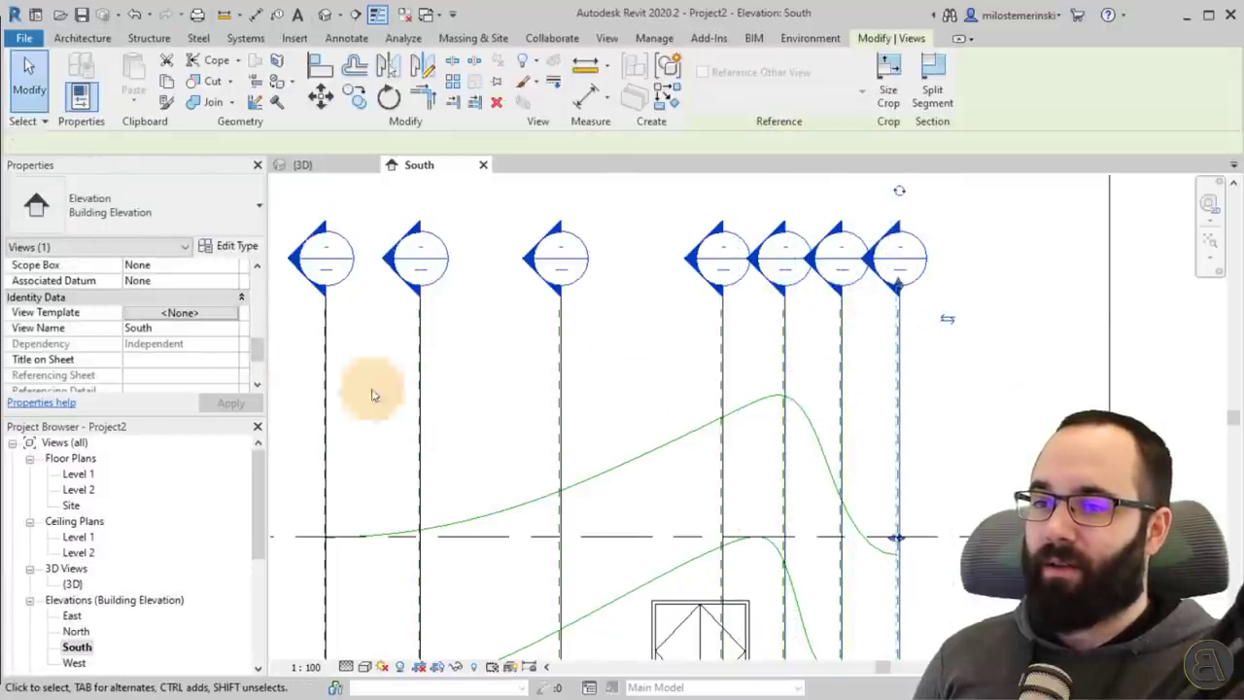
{"action": "key", "text": "Escape"}
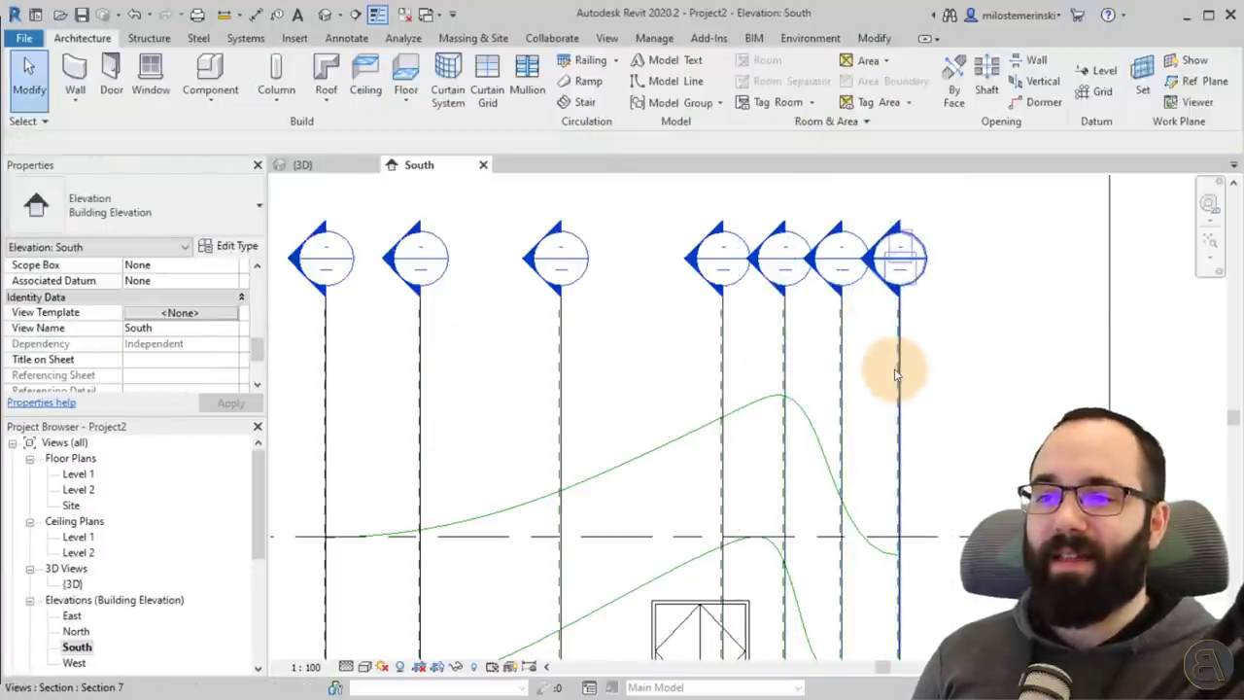
{"action": "scroll", "coordinate": [836, 311], "scroll_direction": "down", "scroll_amount": 4}
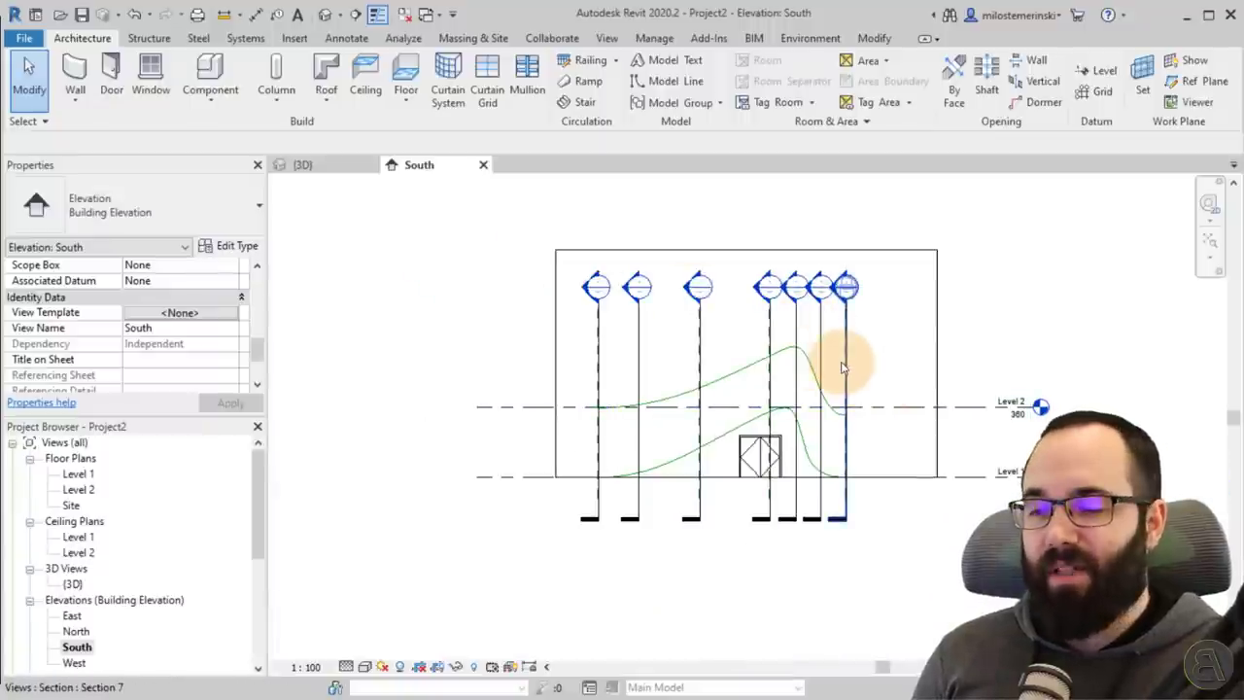
{"action": "scroll", "coordinate": [670, 378], "scroll_direction": "up", "scroll_amount": 3}
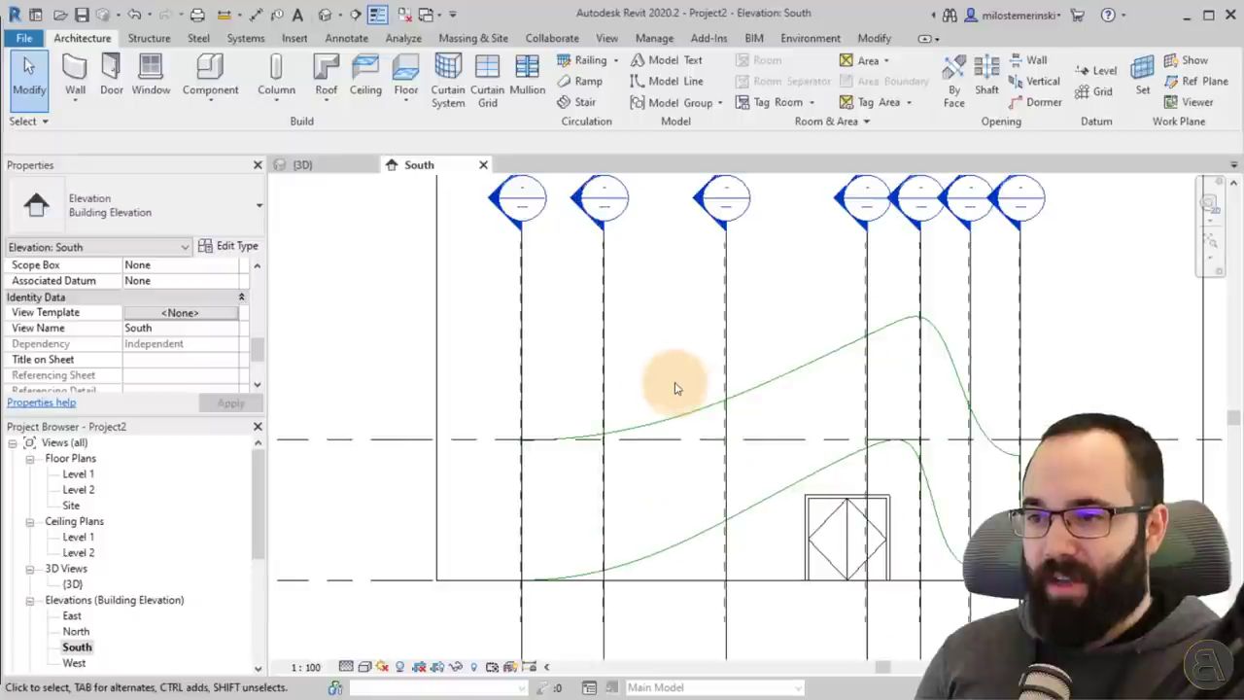
{"action": "middle_click_drag", "start_coordinate": [658, 396], "coordinate": [645, 434]}
{"action": "scroll", "coordinate": [632, 375], "scroll_direction": "down", "scroll_amount": 1}
{"action": "left_click", "coordinate": [671, 441]}
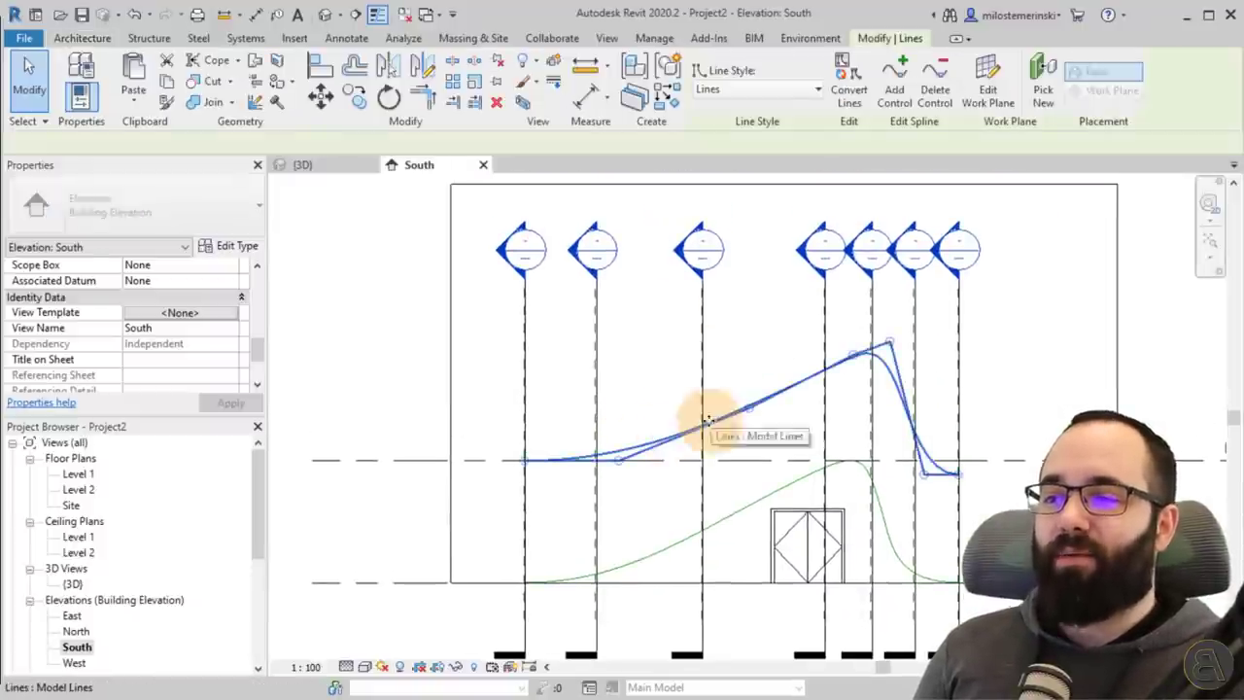
{"action": "scroll", "coordinate": [695, 425], "scroll_direction": "up", "scroll_amount": 4}
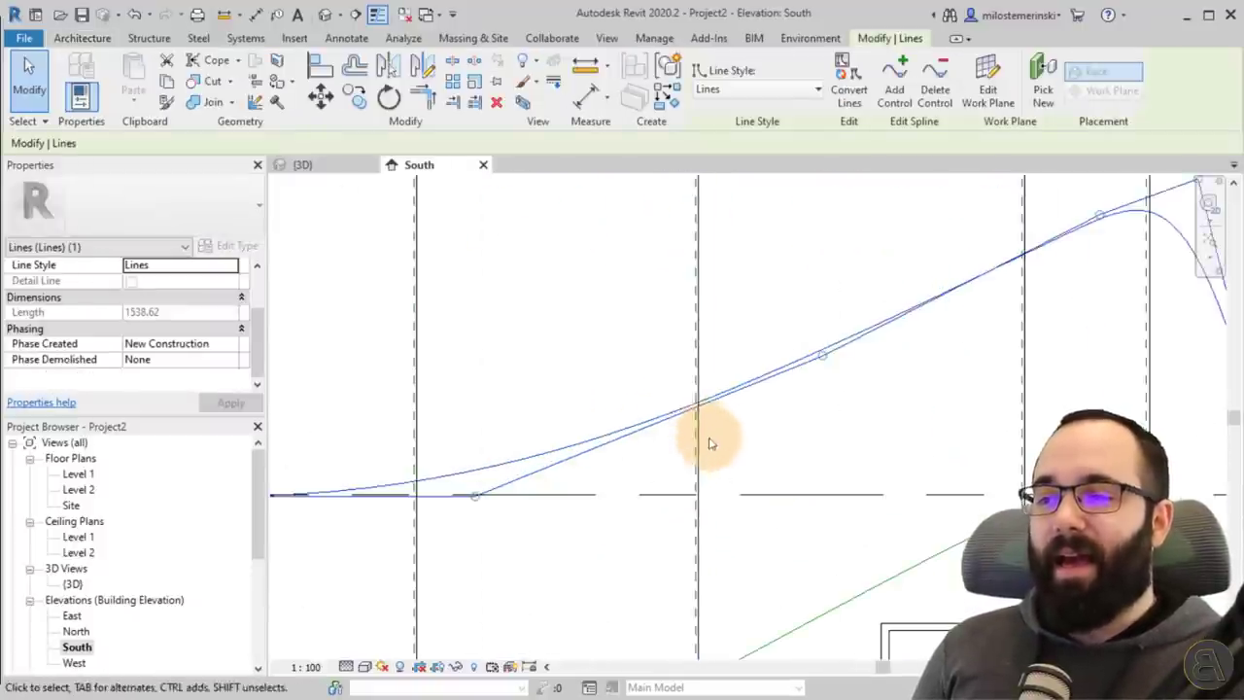
{"action": "scroll", "coordinate": [705, 398], "scroll_direction": "down", "scroll_amount": 4}
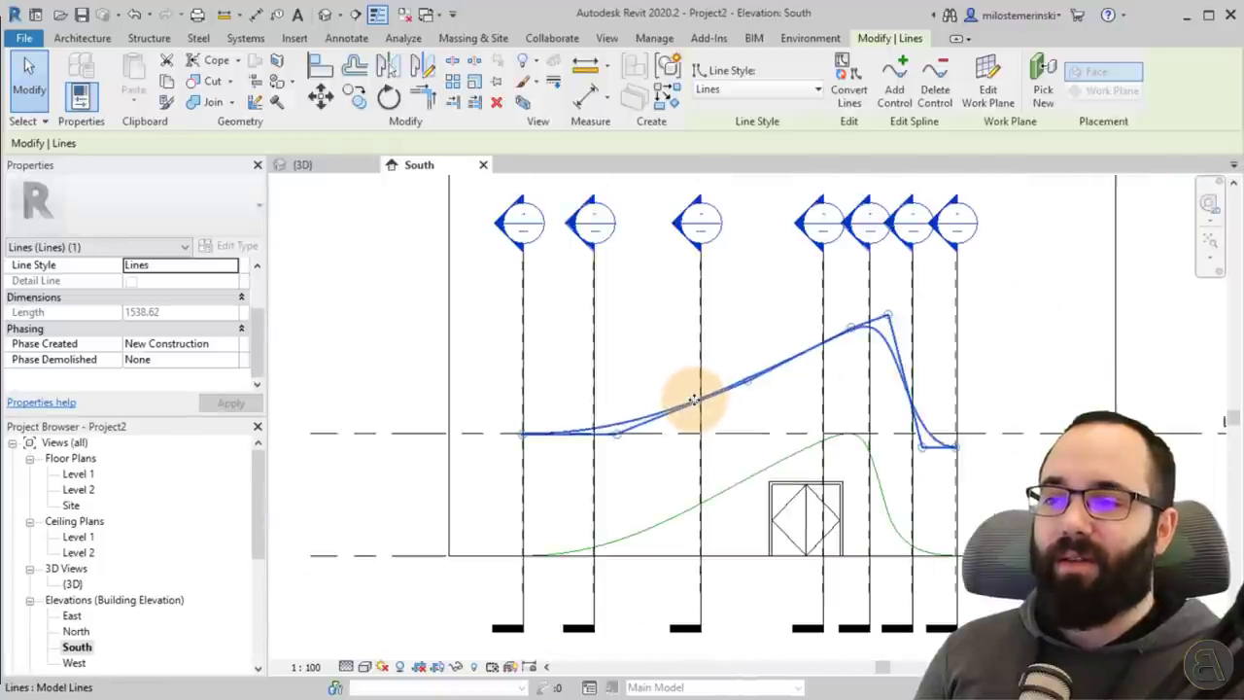
{"action": "left_click", "coordinate": [739, 303]}
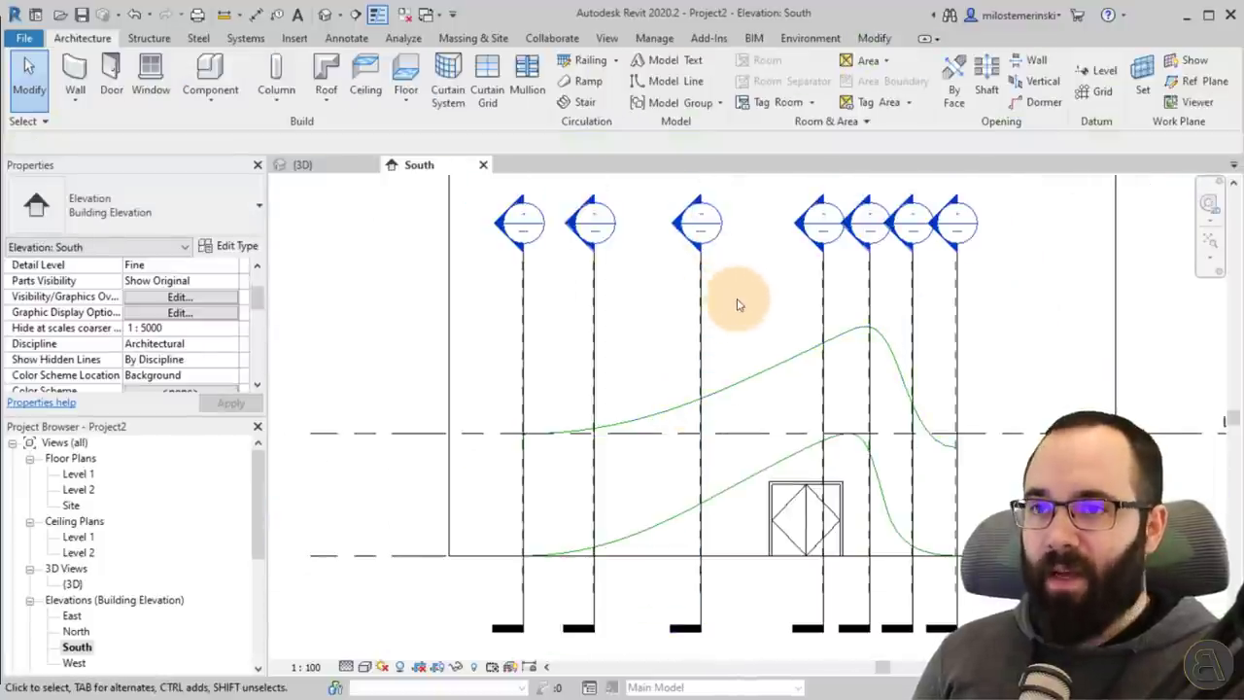
Step: Draw short horizontal reference planes at the upper spline's left end and where the lower spline crosses reference plane 2
{"action": "scroll", "coordinate": [547, 418], "scroll_direction": "up", "scroll_amount": 5}
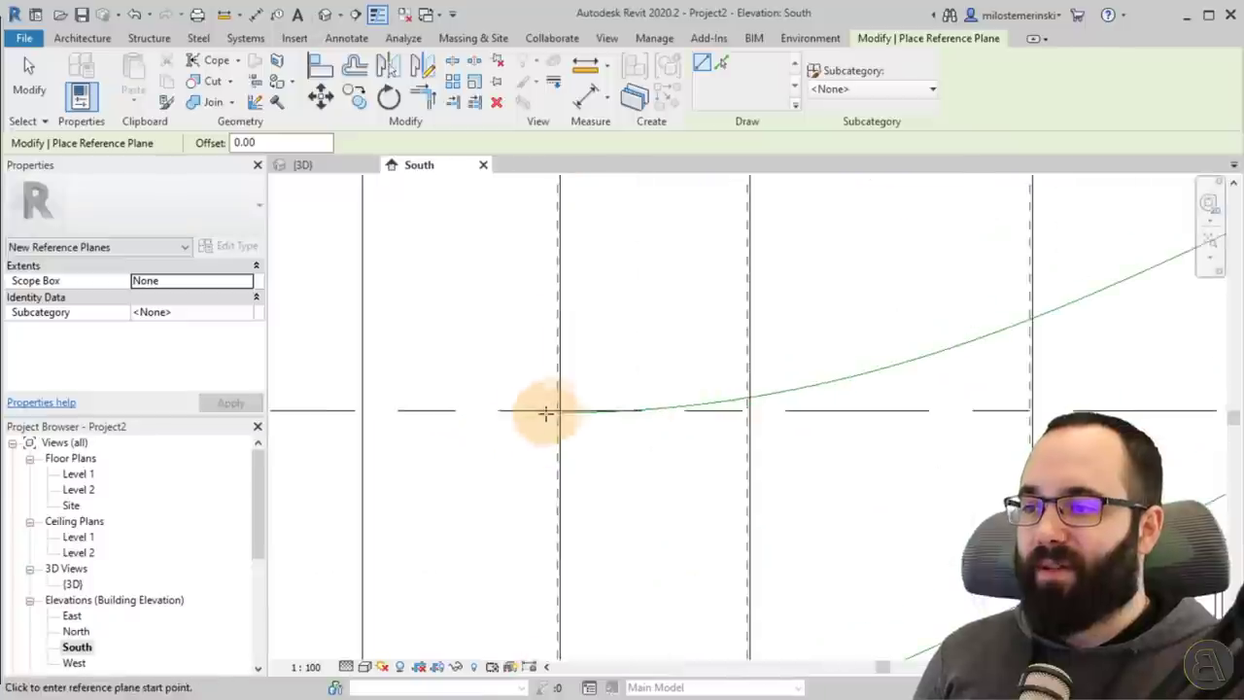
{"action": "scroll", "coordinate": [531, 420], "scroll_direction": "up", "scroll_amount": 2}
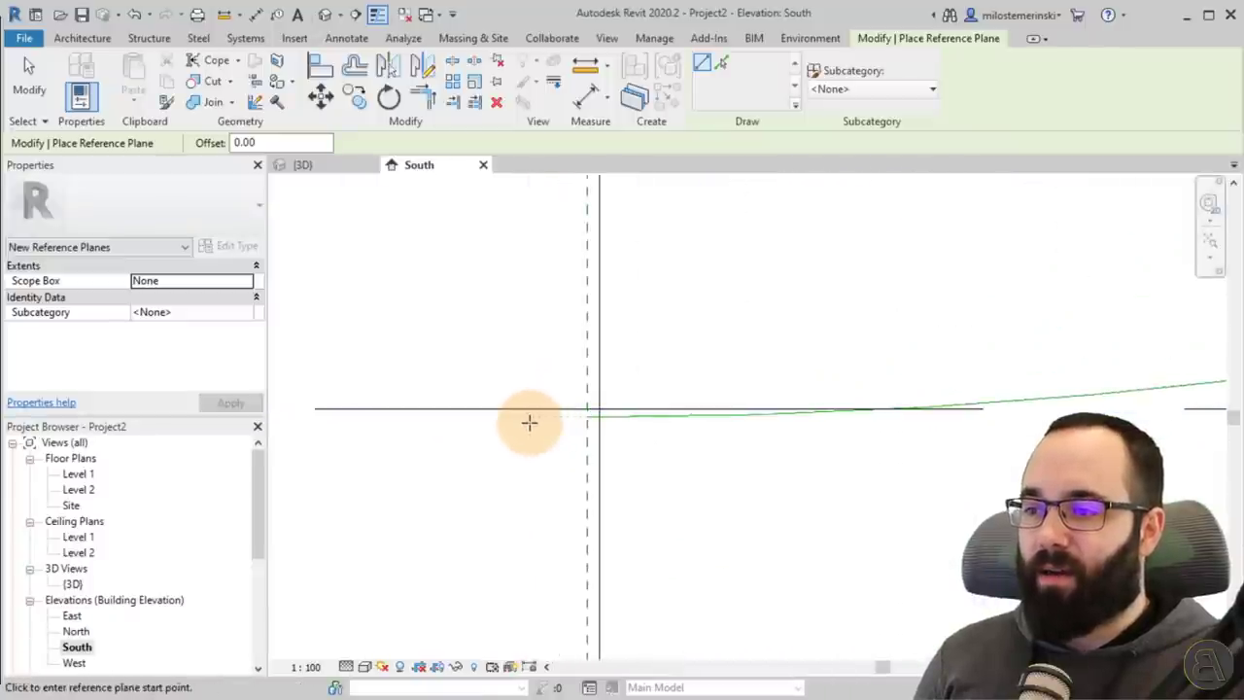
{"action": "scroll", "coordinate": [741, 477], "scroll_direction": "down", "scroll_amount": 1}
{"action": "middle_click_drag", "start_coordinate": [741, 477], "coordinate": [572, 285]}
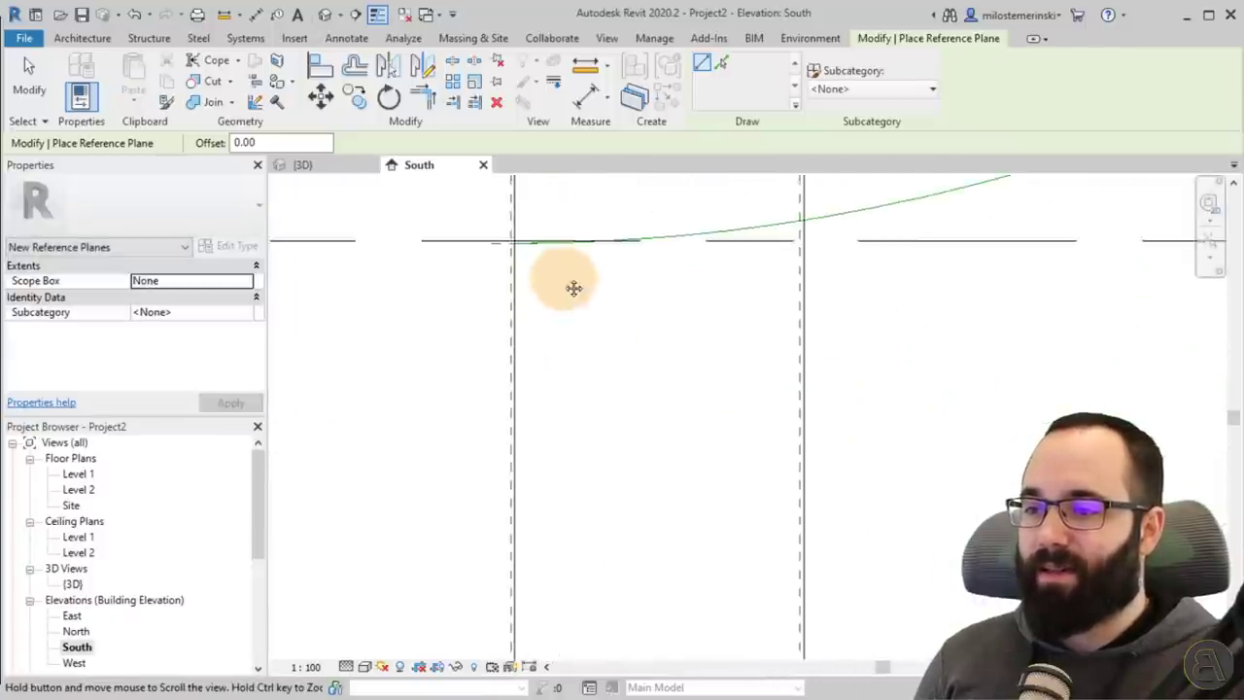
{"action": "scroll", "coordinate": [616, 455], "scroll_direction": "down", "scroll_amount": 2}
{"action": "scroll", "coordinate": [752, 541], "scroll_direction": "up", "scroll_amount": 2}
{"action": "scroll", "coordinate": [595, 532], "scroll_direction": "up", "scroll_amount": 2}
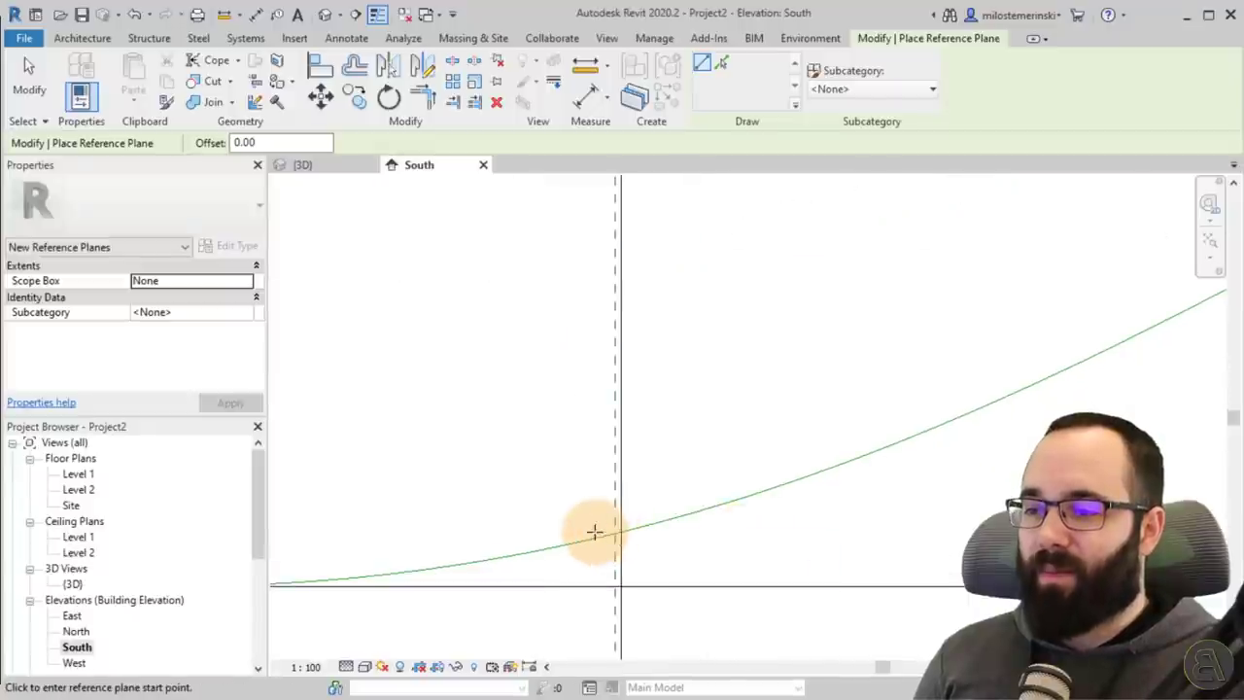
{"action": "left_click", "coordinate": [584, 534]}
{"action": "left_click", "coordinate": [679, 533]}
Step: Draw a short horizontal reference plane where the upper spline crosses reference plane 2
{"action": "scroll", "coordinate": [670, 495], "scroll_direction": "down", "scroll_amount": 3}
{"action": "middle_click_drag", "start_coordinate": [659, 379], "coordinate": [680, 633]}
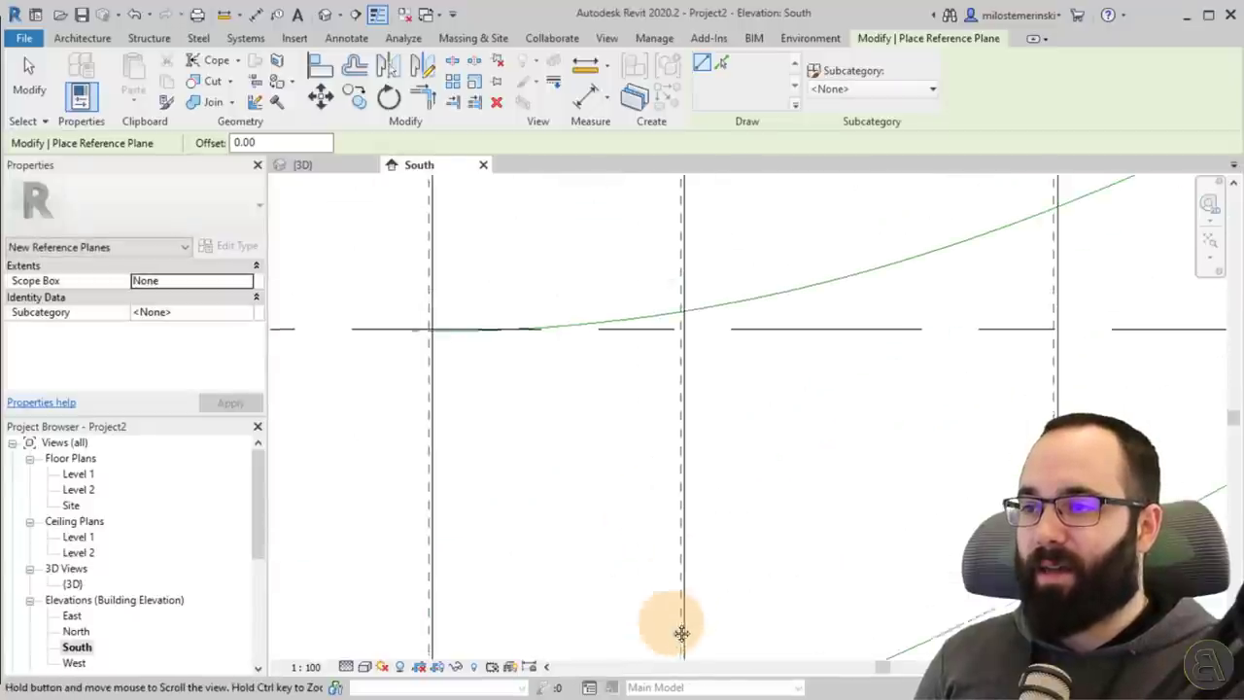
{"action": "scroll", "coordinate": [664, 308], "scroll_direction": "up", "scroll_amount": 2}
{"action": "left_click", "coordinate": [657, 319]}
{"action": "left_click", "coordinate": [788, 318]}
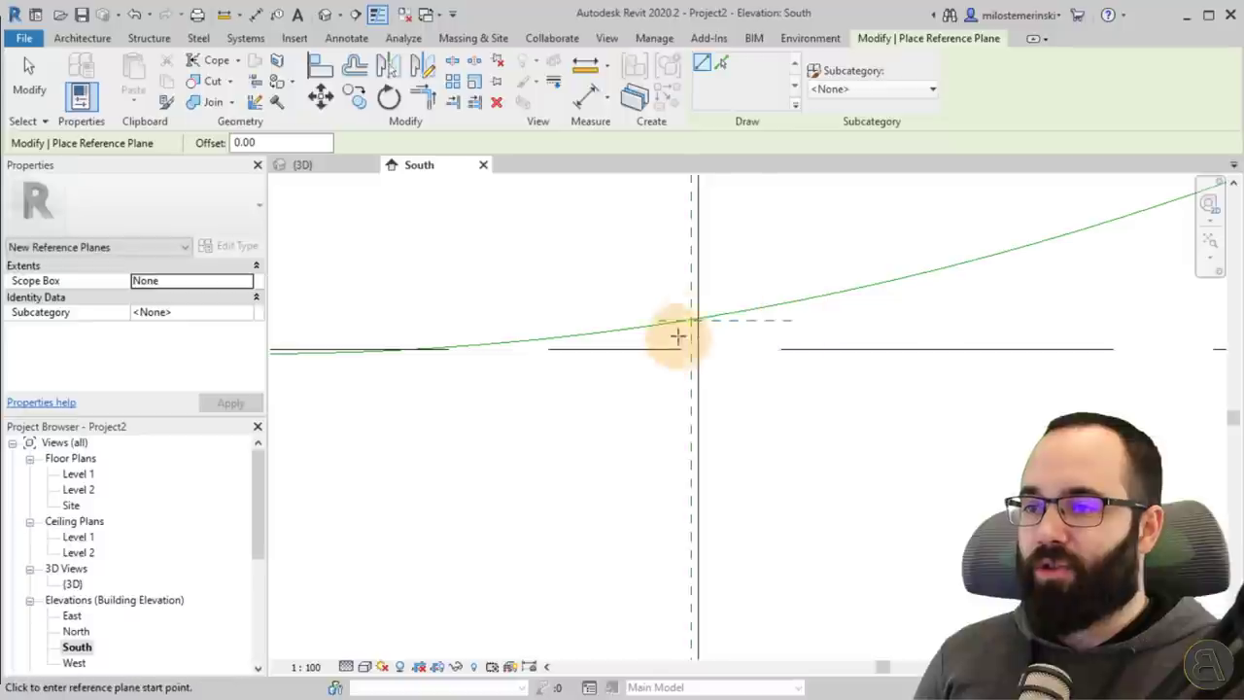
Step: Draw a short horizontal reference plane where the upper spline crosses reference plane 3
{"action": "scroll", "coordinate": [674, 336], "scroll_direction": "up", "scroll_amount": 2}
{"action": "scroll", "coordinate": [680, 411], "scroll_direction": "down", "scroll_amount": 3}
{"action": "middle_click_drag", "start_coordinate": [672, 425], "coordinate": [491, 547]}
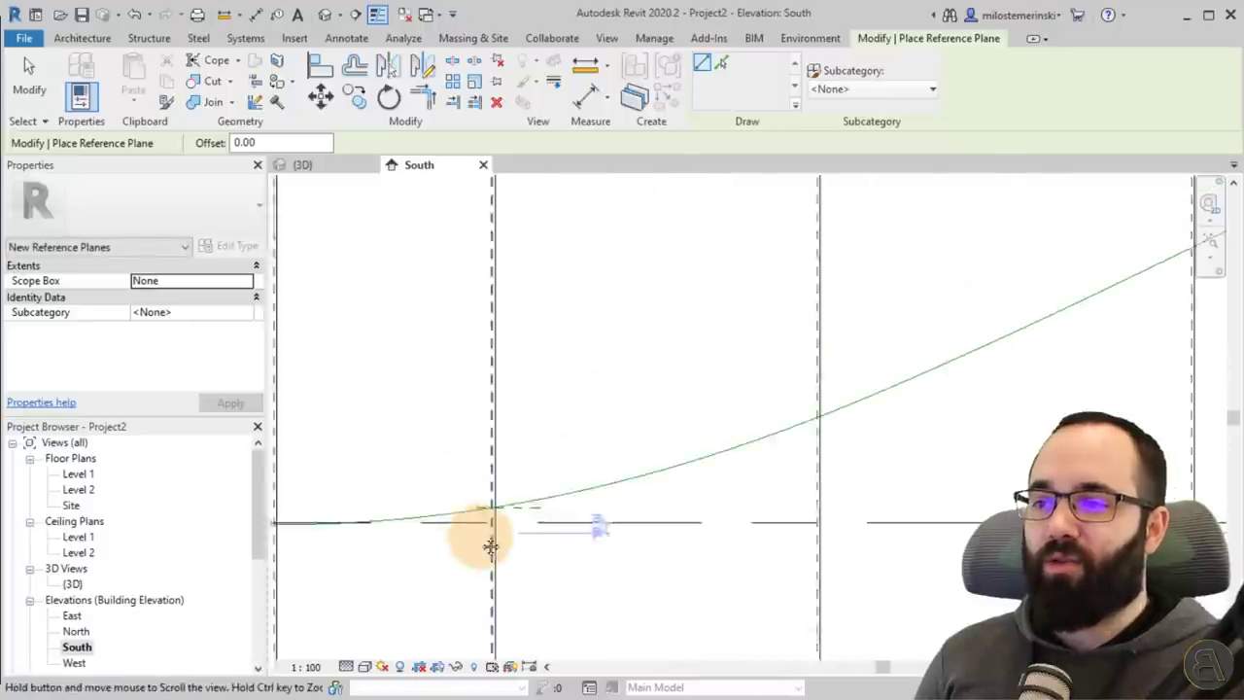
{"action": "scroll", "coordinate": [808, 420], "scroll_direction": "up", "scroll_amount": 2}
{"action": "left_click", "coordinate": [768, 417]}
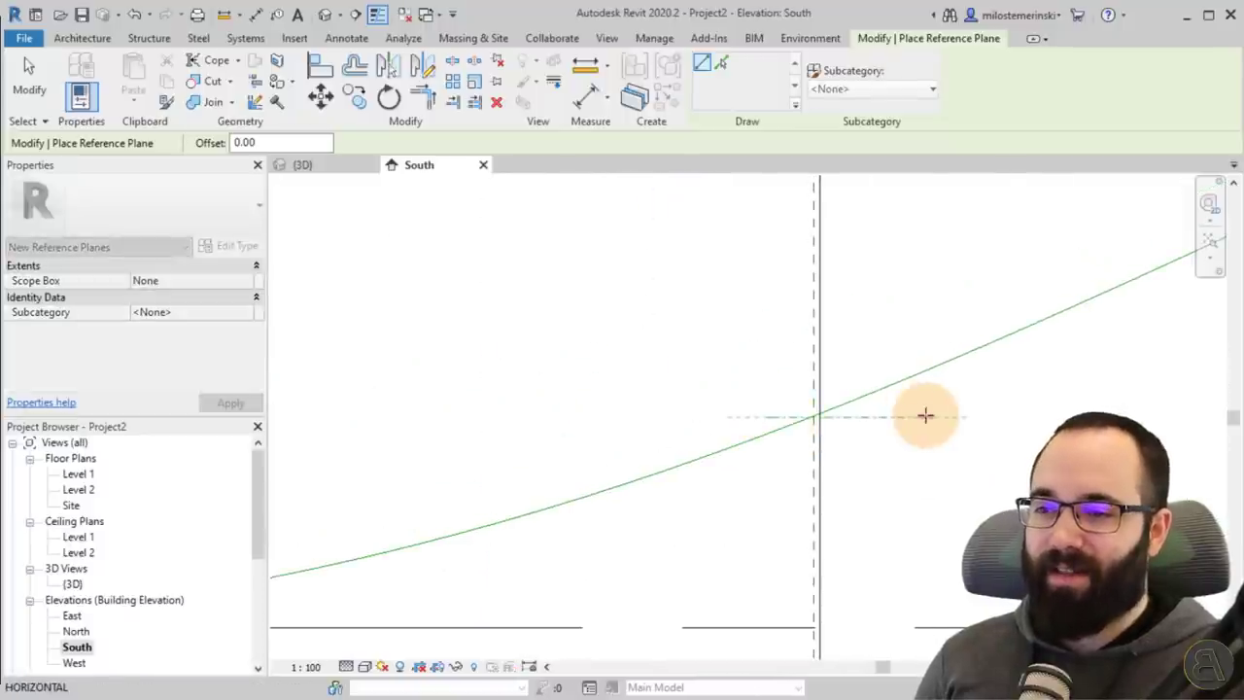
{"action": "left_click", "coordinate": [924, 416]}
{"action": "scroll", "coordinate": [916, 474], "scroll_direction": "down", "scroll_amount": 3}
{"action": "middle_click_drag", "start_coordinate": [905, 519], "coordinate": [738, 253]}
{"action": "scroll", "coordinate": [727, 499], "scroll_direction": "up", "scroll_amount": 3}
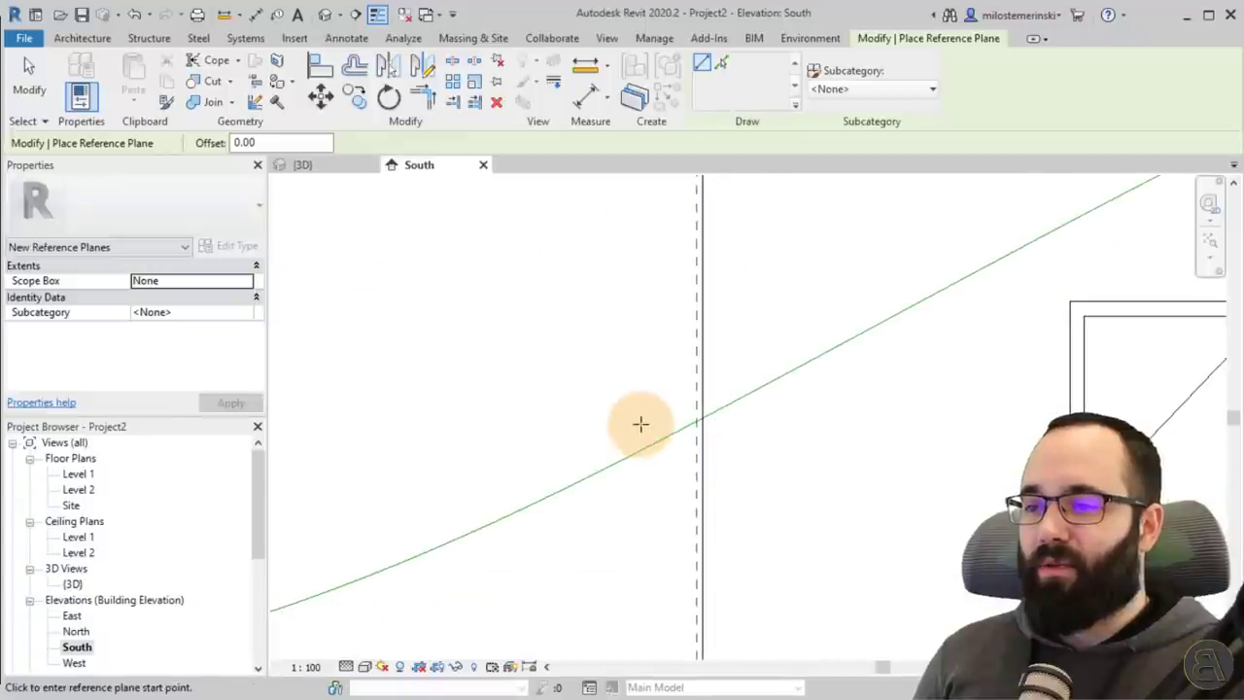
{"action": "left_click", "coordinate": [640, 424]}
{"action": "left_click", "coordinate": [771, 418]}
{"action": "key", "text": "Escape"}
{"action": "key", "text": "Escape"}
{"action": "left_click", "coordinate": [735, 423]}
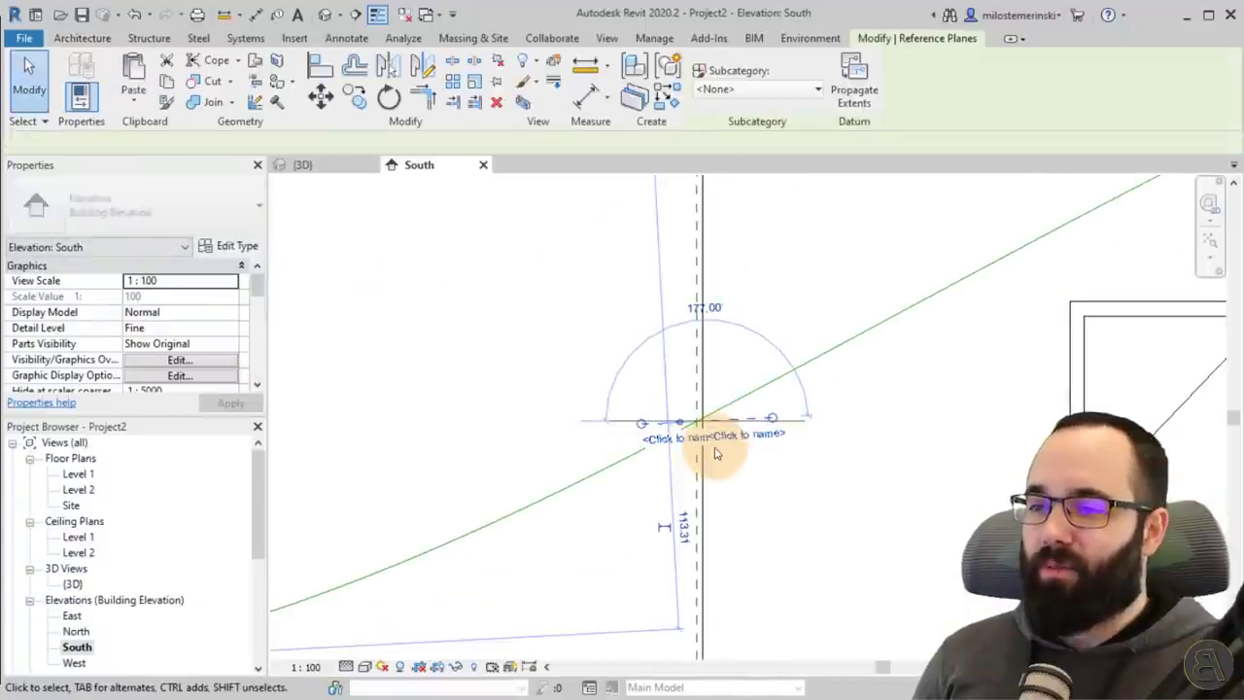
{"action": "key", "text": "Delete"}
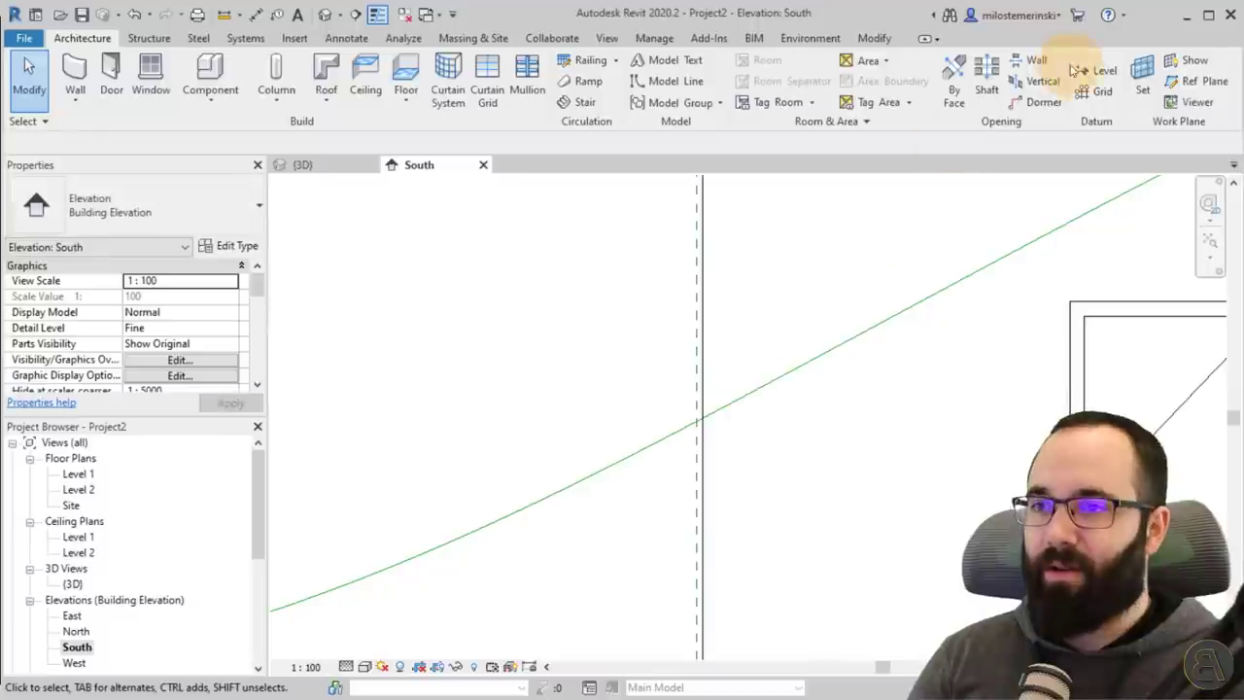
Step: Draw a short horizontal reference plane where the lower spline crosses reference plane 3
{"action": "left_click", "coordinate": [1197, 82]}
{"action": "left_click", "coordinate": [639, 424]}
{"action": "left_click", "coordinate": [777, 422]}
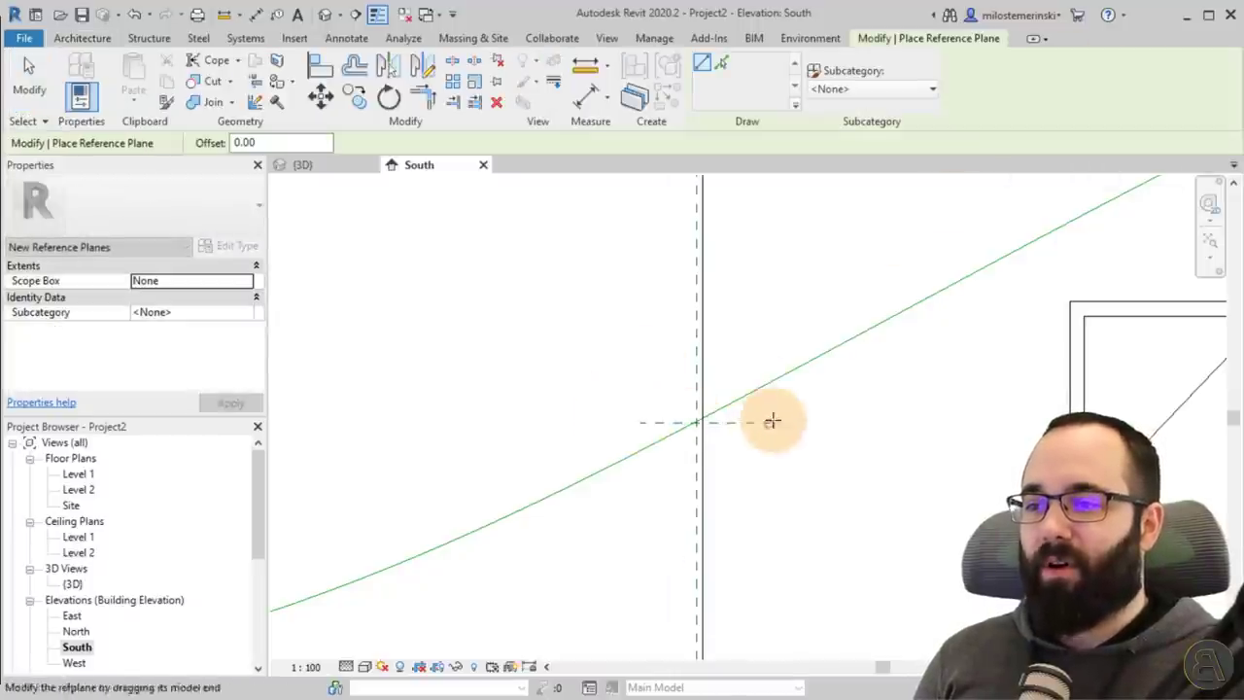
Step: Draw short horizontal reference planes where the upper and lower splines cross reference plane 4
{"action": "scroll", "coordinate": [776, 422], "scroll_direction": "down", "scroll_amount": 2}
{"action": "middle_click_drag", "start_coordinate": [776, 421], "coordinate": [471, 627]}
{"action": "scroll", "coordinate": [689, 369], "scroll_direction": "up", "scroll_amount": 3}
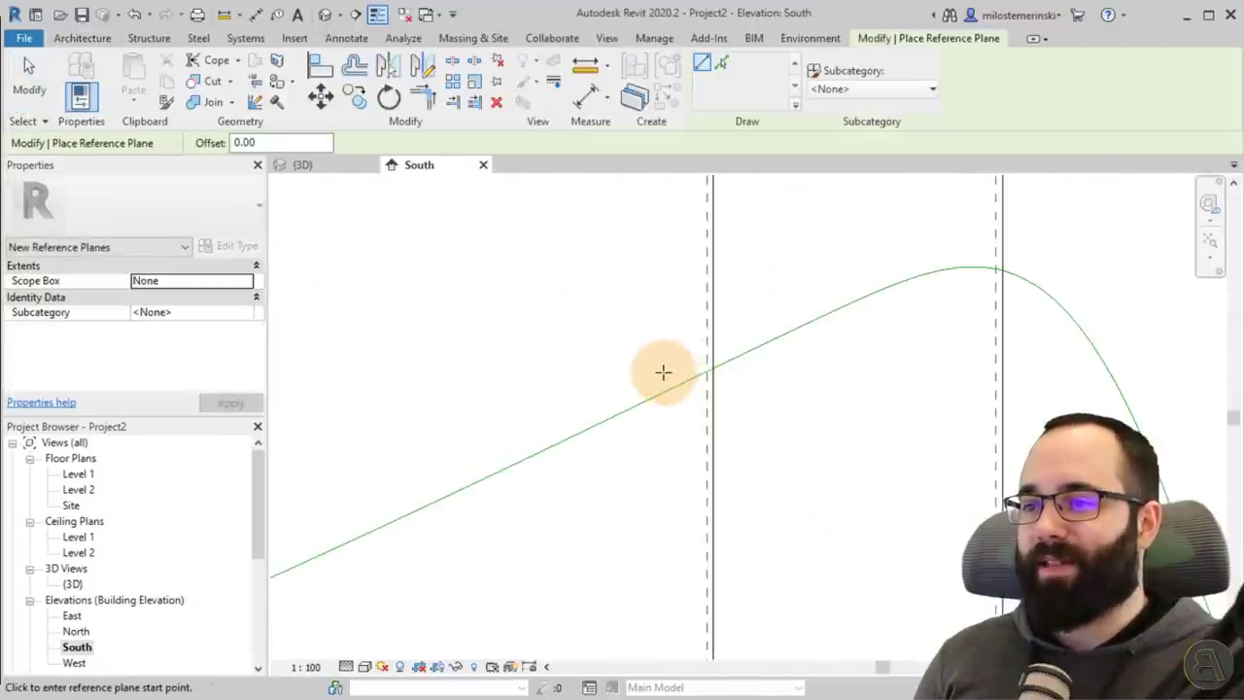
{"action": "scroll", "coordinate": [770, 471], "scroll_direction": "down", "scroll_amount": 3}
{"action": "scroll", "coordinate": [671, 450], "scroll_direction": "up", "scroll_amount": 2}
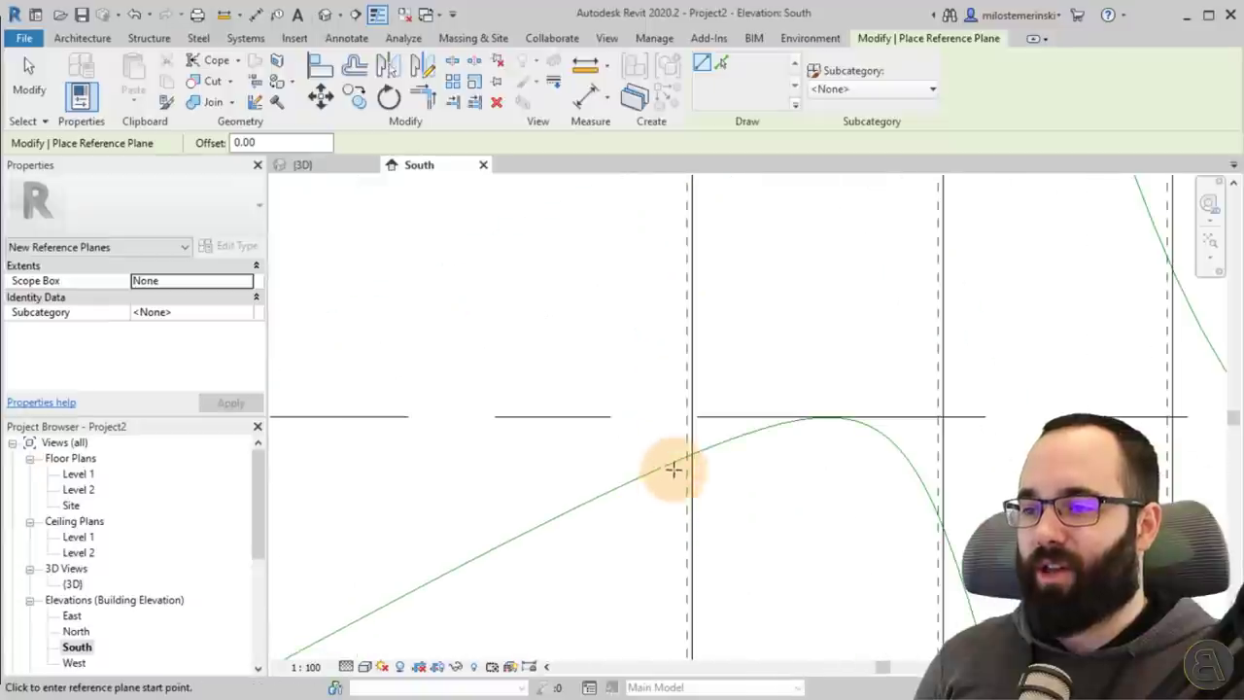
{"action": "left_click", "coordinate": [656, 456]}
{"action": "left_click", "coordinate": [739, 456]}
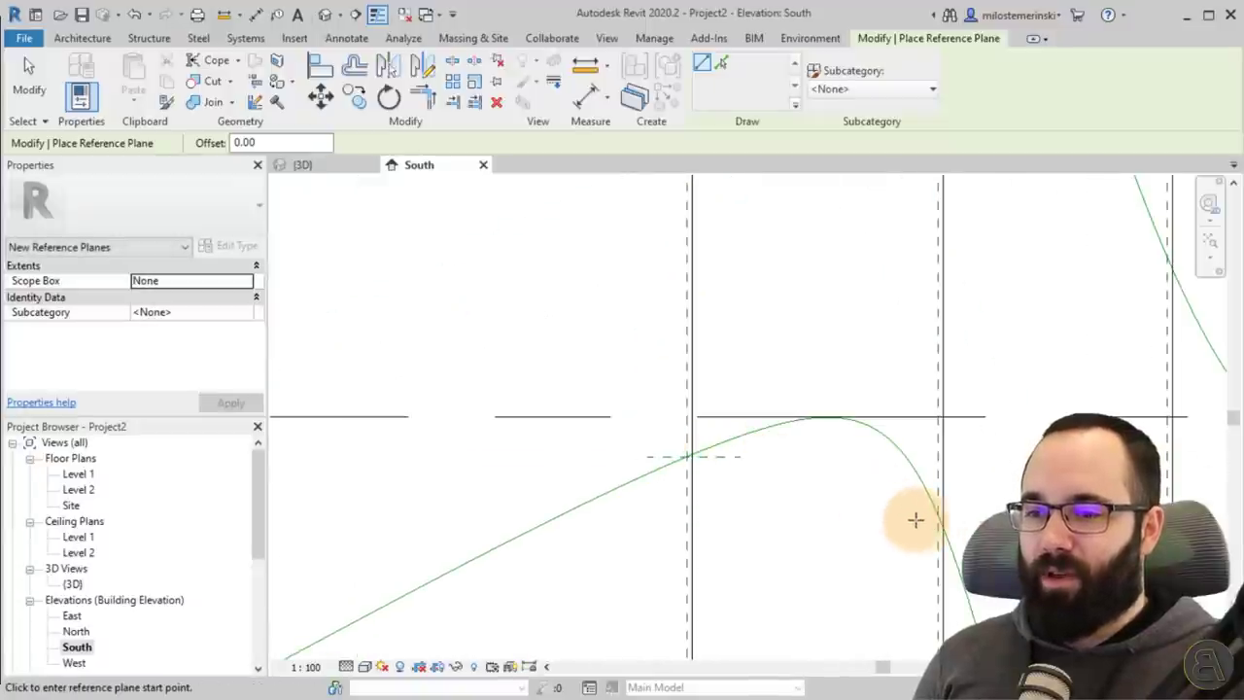
Step: Draw short horizontal reference planes where the lower spline crosses reference plane 5 and the upper spline crosses reference plane 6
{"action": "left_click", "coordinate": [901, 516]}
{"action": "left_click", "coordinate": [988, 515]}
{"action": "middle_click_drag", "start_coordinate": [991, 477], "coordinate": [694, 627]}
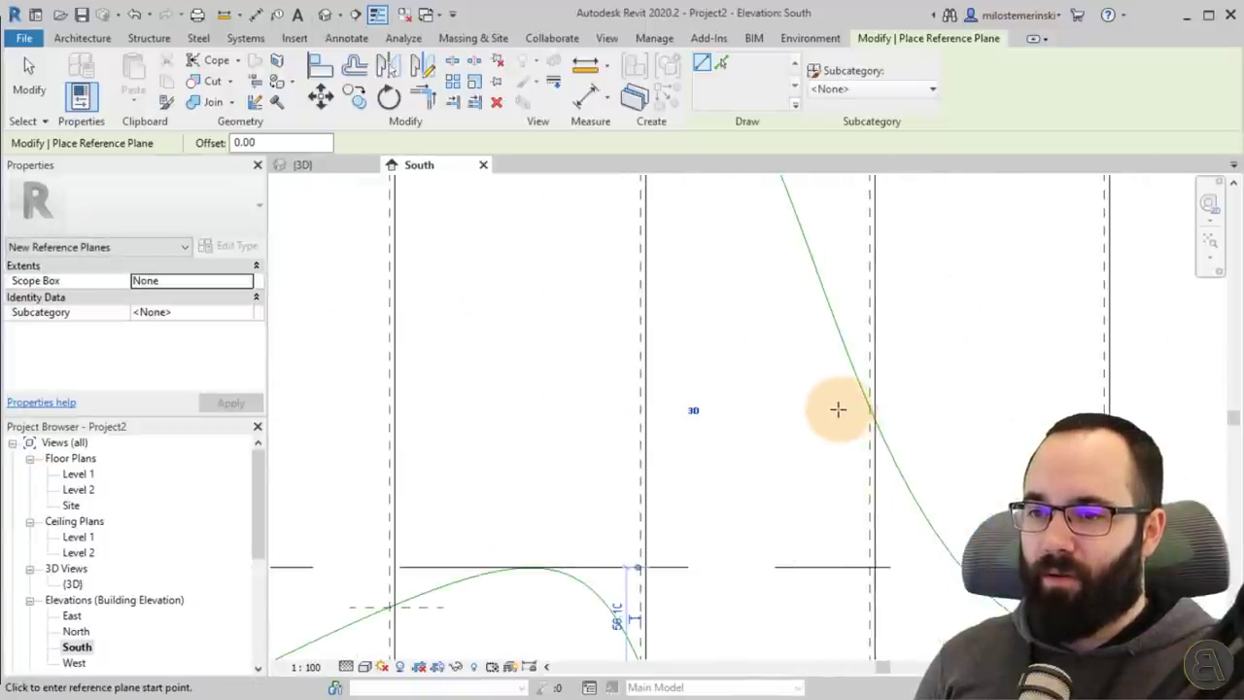
{"action": "left_click", "coordinate": [837, 409]}
{"action": "left_click", "coordinate": [927, 408]}
Step: Draw a short horizontal reference plane where the upper spline crosses reference plane 5, near its peak
{"action": "scroll", "coordinate": [700, 304], "scroll_direction": "down", "scroll_amount": 3}
{"action": "middle_click_drag", "start_coordinate": [697, 302], "coordinate": [768, 560]}
{"action": "scroll", "coordinate": [709, 374], "scroll_direction": "up", "scroll_amount": 2}
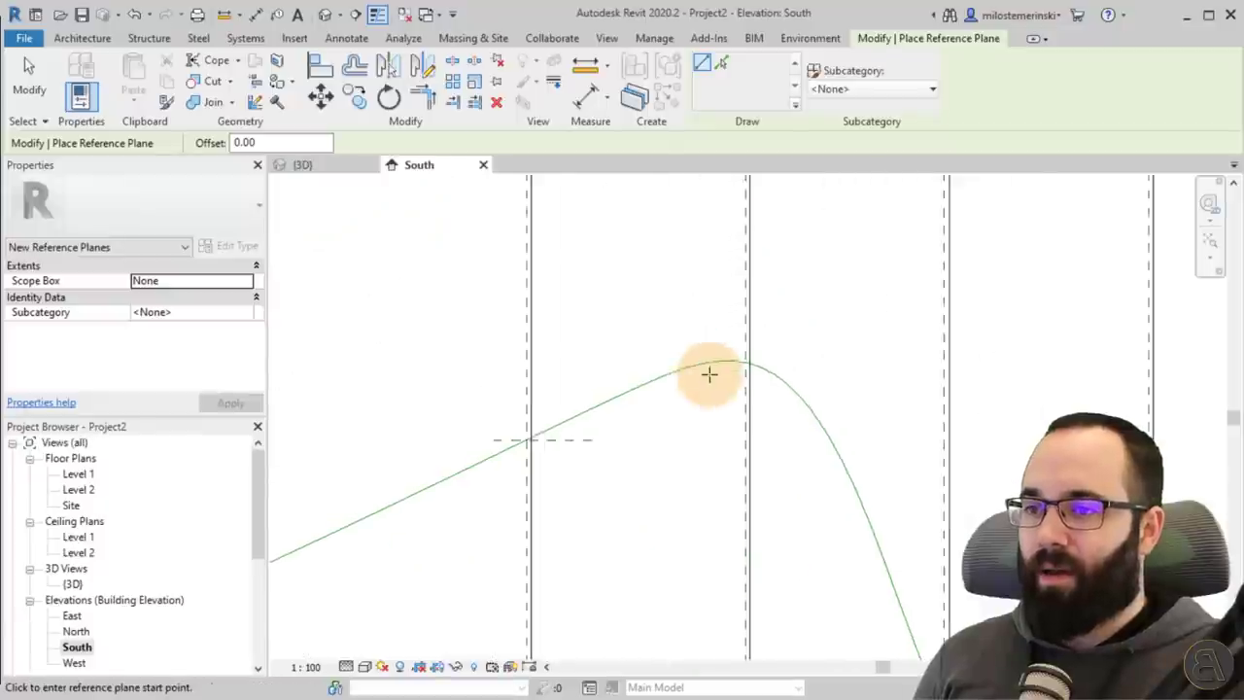
{"action": "scroll", "coordinate": [709, 374], "scroll_direction": "up", "scroll_amount": 3}
{"action": "left_click", "coordinate": [725, 358]}
{"action": "left_click", "coordinate": [836, 357]}
{"action": "scroll", "coordinate": [815, 409], "scroll_direction": "down", "scroll_amount": 4}
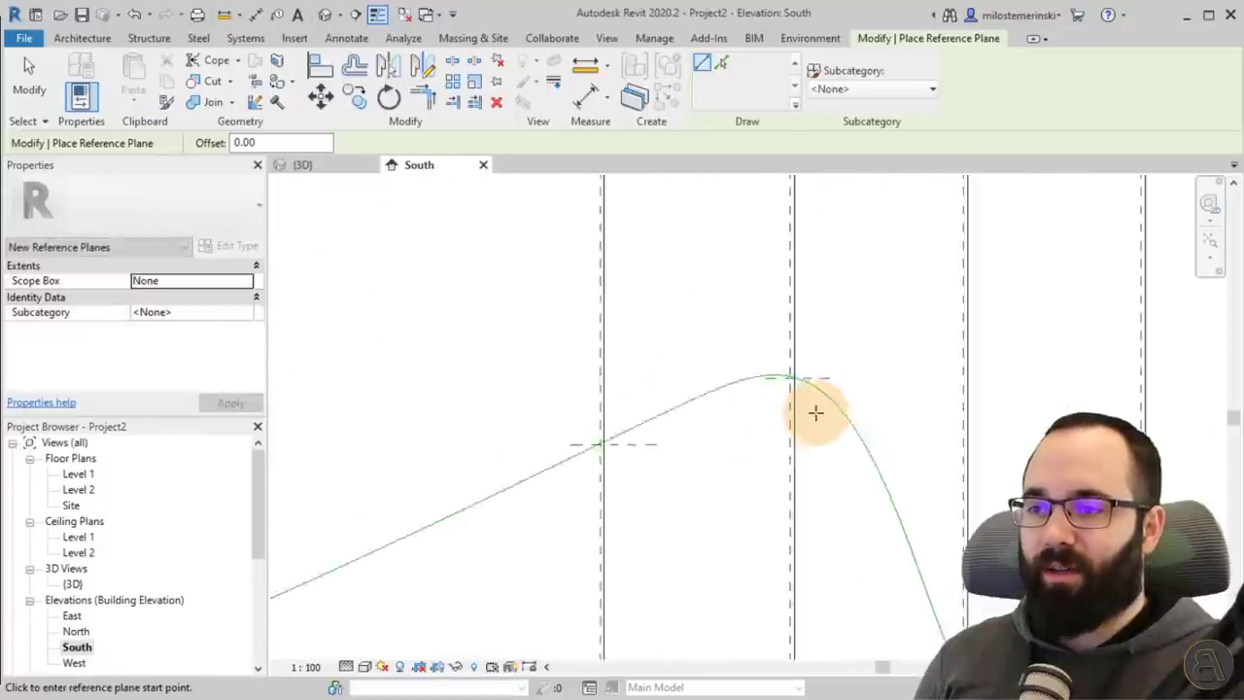
Step: Draw a short horizontal reference plane at the upper spline's right end on reference plane 7
{"action": "scroll", "coordinate": [815, 412], "scroll_direction": "down", "scroll_amount": 2}
{"action": "middle_click_drag", "start_coordinate": [837, 528], "coordinate": [658, 266]}
{"action": "middle_click_drag", "start_coordinate": [821, 505], "coordinate": [752, 430]}
{"action": "scroll", "coordinate": [787, 426], "scroll_direction": "up", "scroll_amount": 5}
{"action": "left_click", "coordinate": [799, 385]}
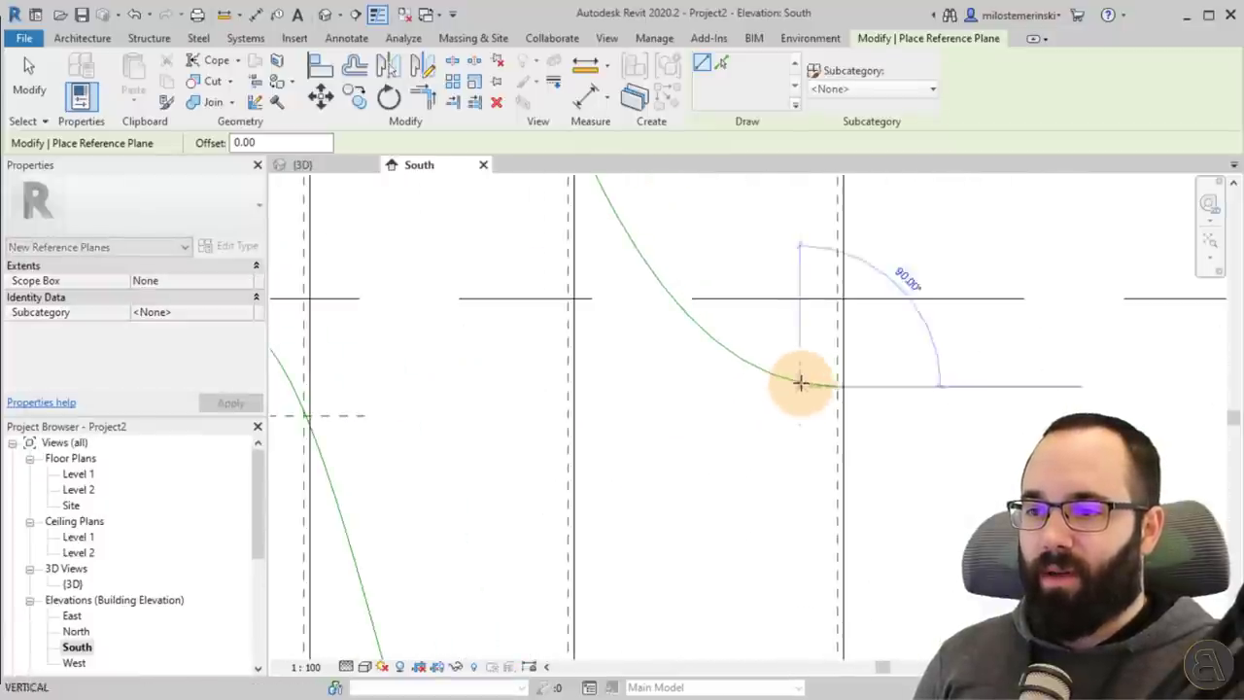
{"action": "left_click", "coordinate": [913, 386]}
{"action": "scroll", "coordinate": [914, 402], "scroll_direction": "down", "scroll_amount": 3}
{"action": "middle_click_drag", "start_coordinate": [887, 453], "coordinate": [955, 305]}
{"action": "scroll", "coordinate": [784, 521], "scroll_direction": "up", "scroll_amount": 3}
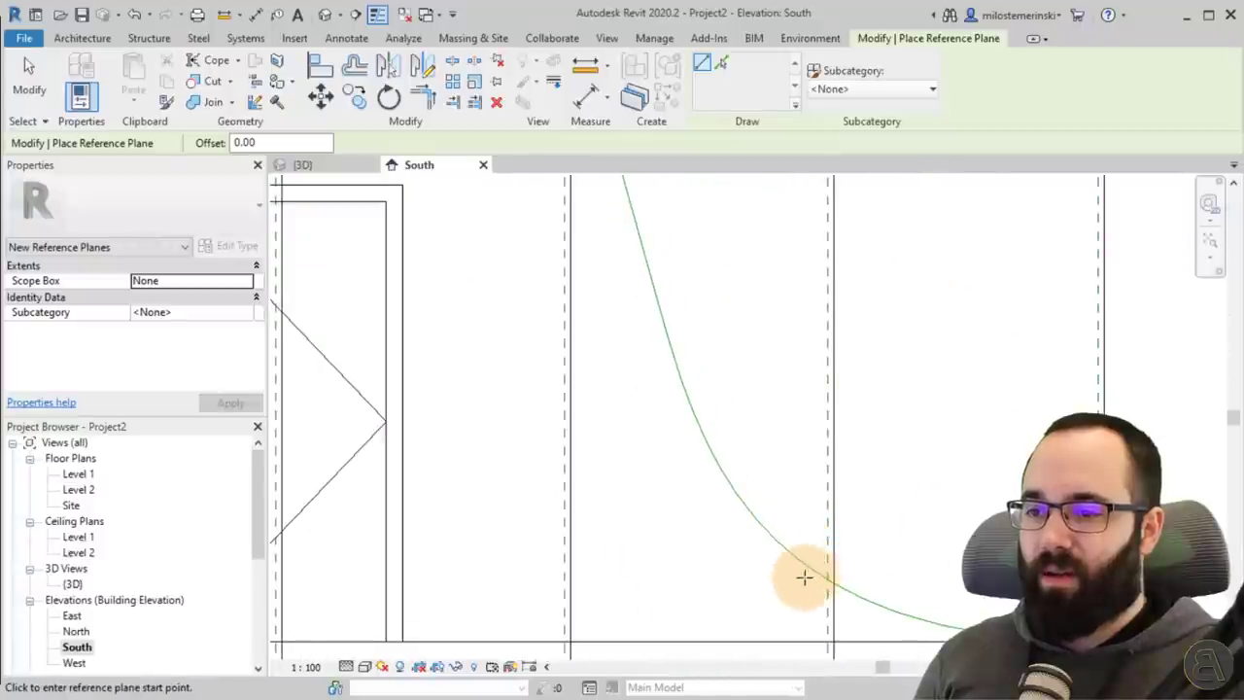
{"action": "left_click", "coordinate": [882, 574]}
{"action": "key", "text": "Escape"}
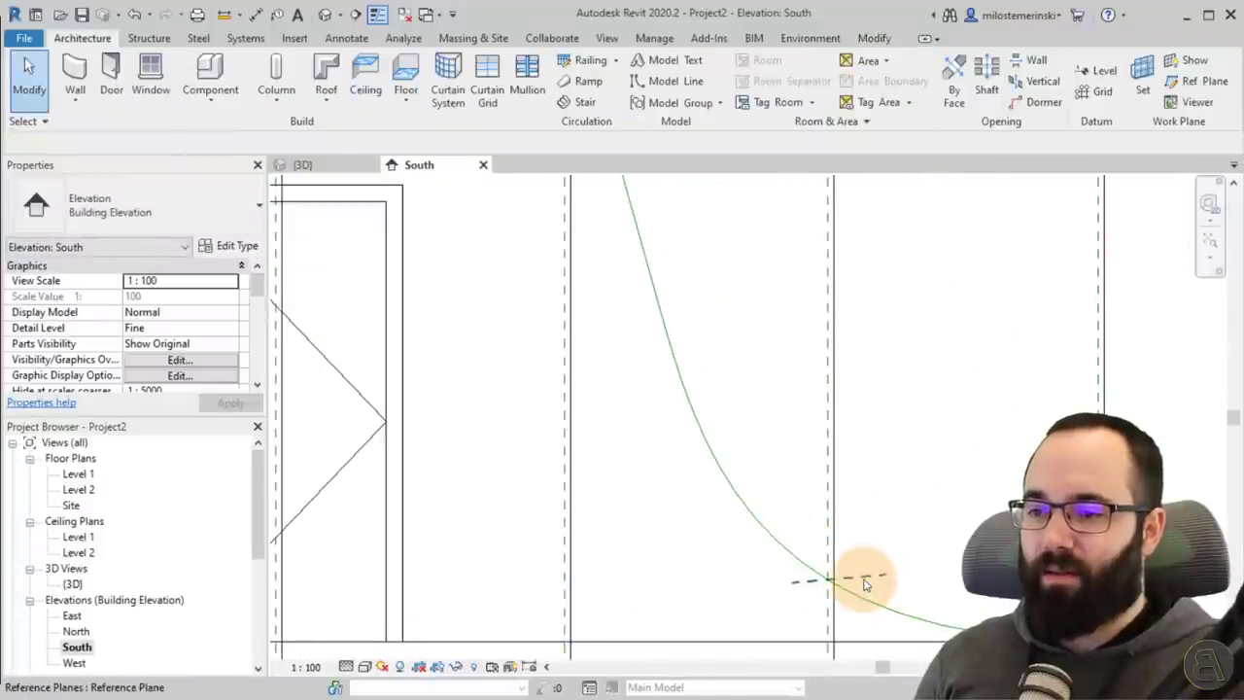
{"action": "left_click", "coordinate": [860, 581]}
{"action": "key", "text": "Delete"}
Step: Draw a short horizontal reference plane where the lower spline crosses reference plane 6
{"action": "left_click", "coordinate": [1189, 81]}
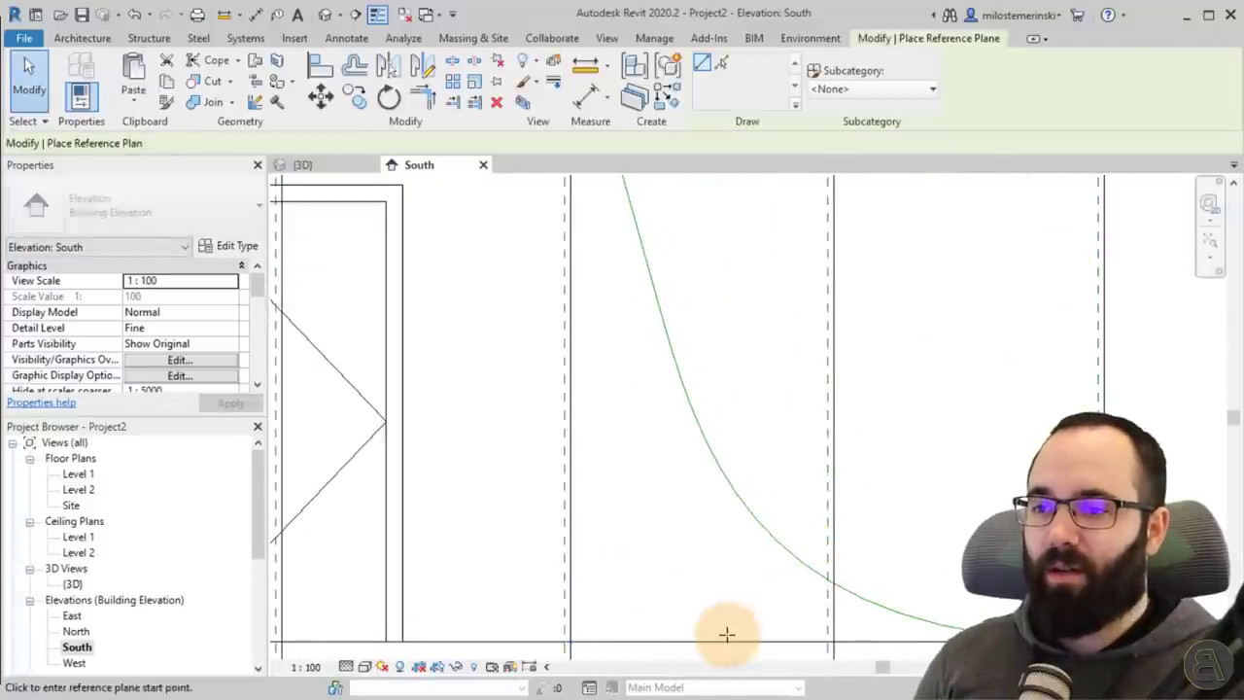
{"action": "left_click", "coordinate": [783, 579]}
{"action": "left_click", "coordinate": [875, 578]}
{"action": "key", "text": "Escape"}
Step: Check the short horizontal reference planes at the crossings along both splines
{"action": "scroll", "coordinate": [719, 596], "scroll_direction": "down", "scroll_amount": 3}
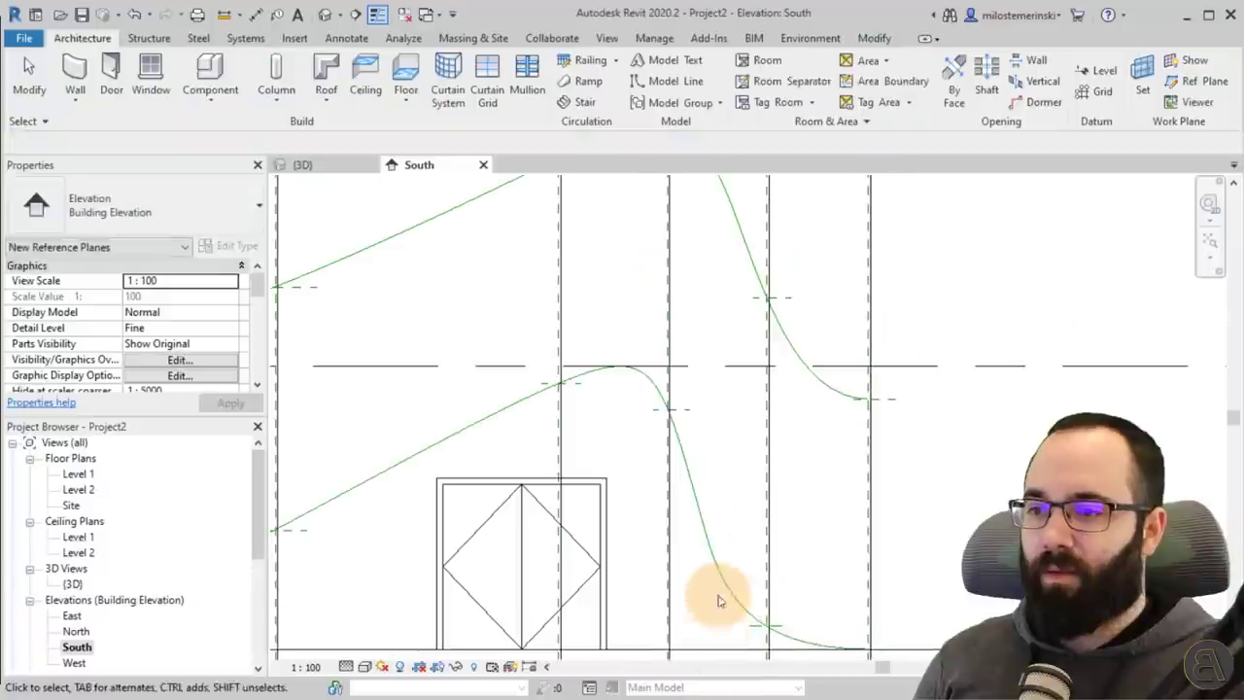
{"action": "scroll", "coordinate": [622, 423], "scroll_direction": "up", "scroll_amount": 3}
{"action": "middle_click_drag", "start_coordinate": [608, 437], "coordinate": [565, 184]}
{"action": "scroll", "coordinate": [847, 561], "scroll_direction": "up", "scroll_amount": 4}
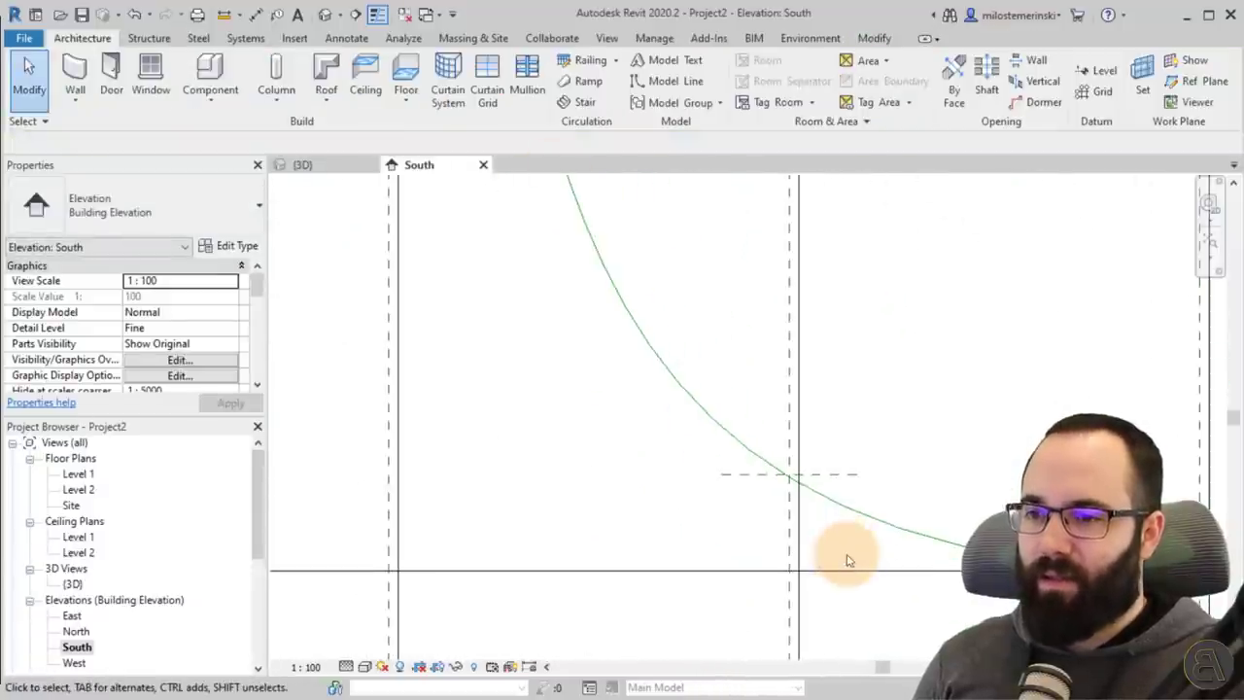
{"action": "left_click", "coordinate": [812, 476]}
{"action": "left_click_drag", "start_coordinate": [857, 473], "coordinate": [858, 488]}
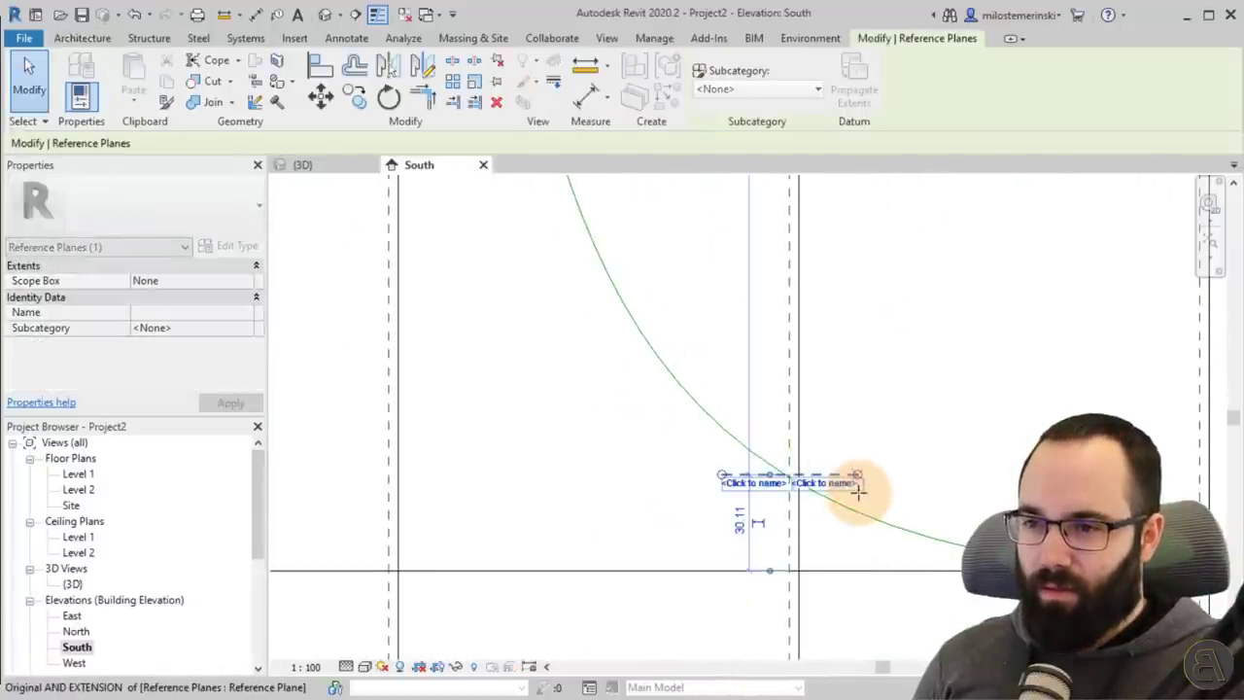
{"action": "left_click", "coordinate": [771, 579]}
{"action": "scroll", "coordinate": [771, 579], "scroll_direction": "down", "scroll_amount": 4}
{"action": "middle_click_drag", "start_coordinate": [635, 393], "coordinate": [707, 588]}
{"action": "middle_click_drag", "start_coordinate": [552, 345], "coordinate": [630, 340]}
{"action": "scroll", "coordinate": [573, 391], "scroll_direction": "down", "scroll_amount": 2}
{"action": "middle_click_drag", "start_coordinate": [571, 392], "coordinate": [994, 327]}
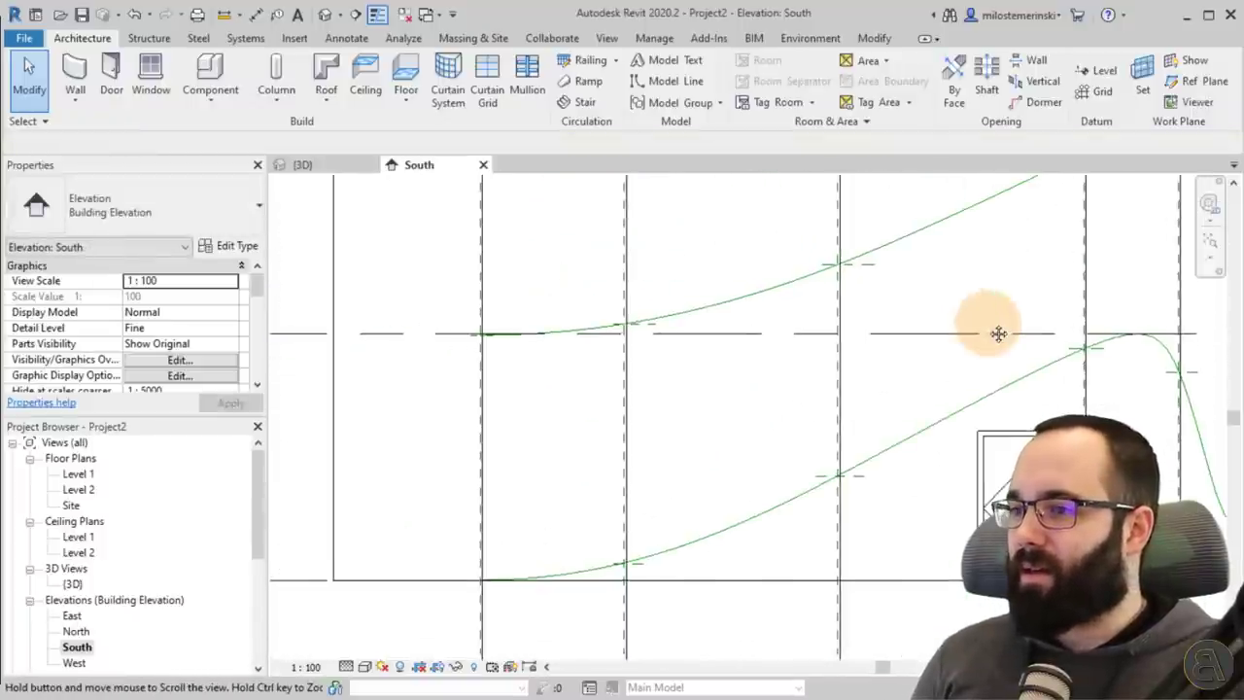
{"action": "scroll", "coordinate": [741, 434], "scroll_direction": "down", "scroll_amount": 2}
{"action": "middle_click_drag", "start_coordinate": [728, 438], "coordinate": [438, 469]}
{"action": "middle_click_drag", "start_coordinate": [579, 489], "coordinate": [649, 546]}
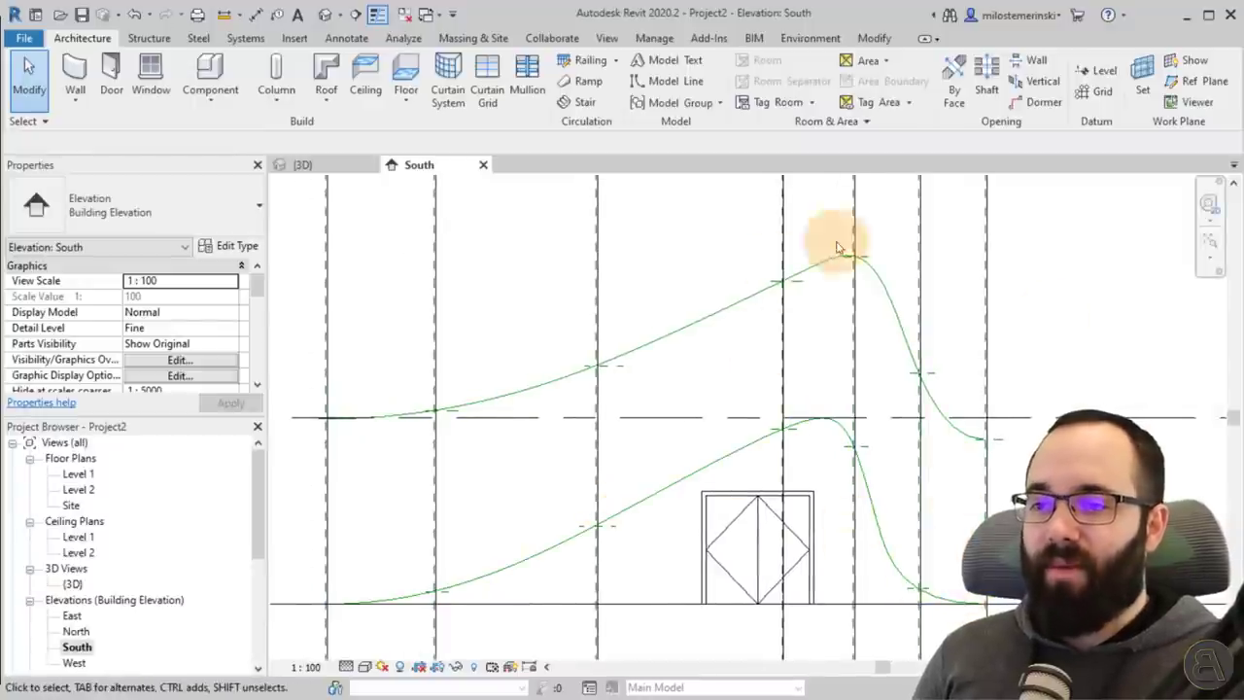
{"action": "middle_click_drag", "start_coordinate": [675, 425], "coordinate": [672, 474]}
{"action": "scroll", "coordinate": [681, 426], "scroll_direction": "down", "scroll_amount": 1}
{"action": "left_click", "coordinate": [488, 471]}
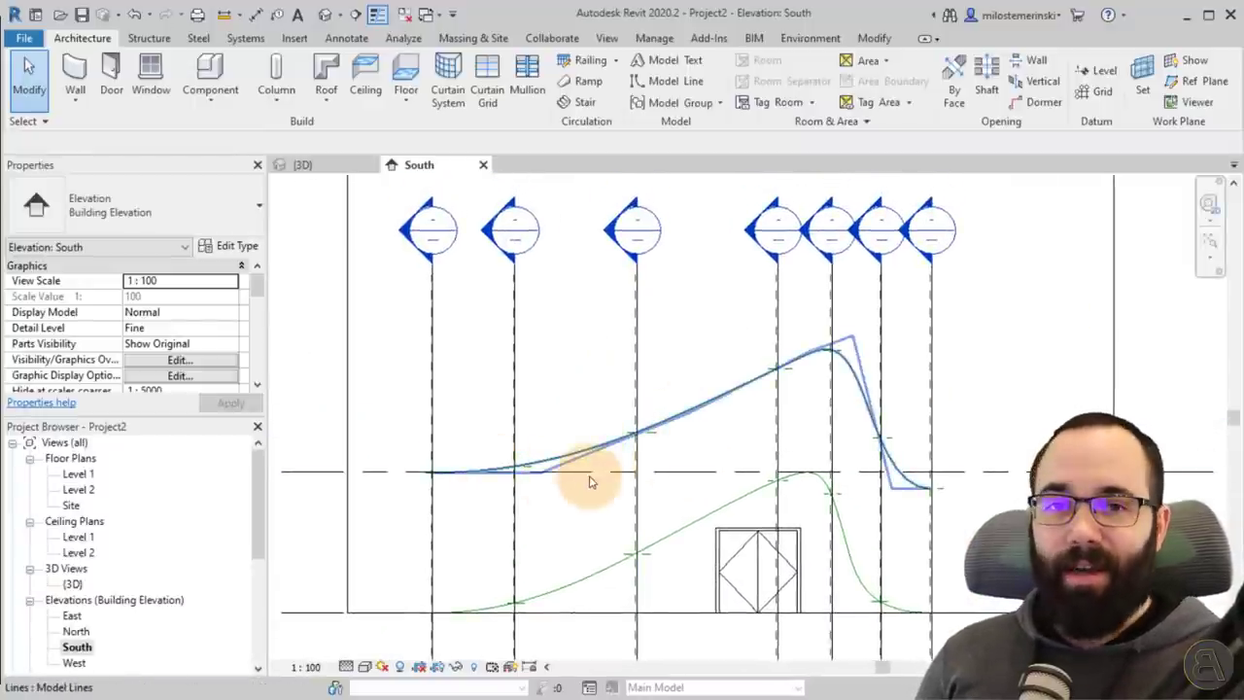
{"action": "left_click", "coordinate": [622, 381]}
Step: Start an in-place mass named Mass 1 and check the reference photo of the draped facade
{"action": "left_click", "coordinate": [473, 38]}
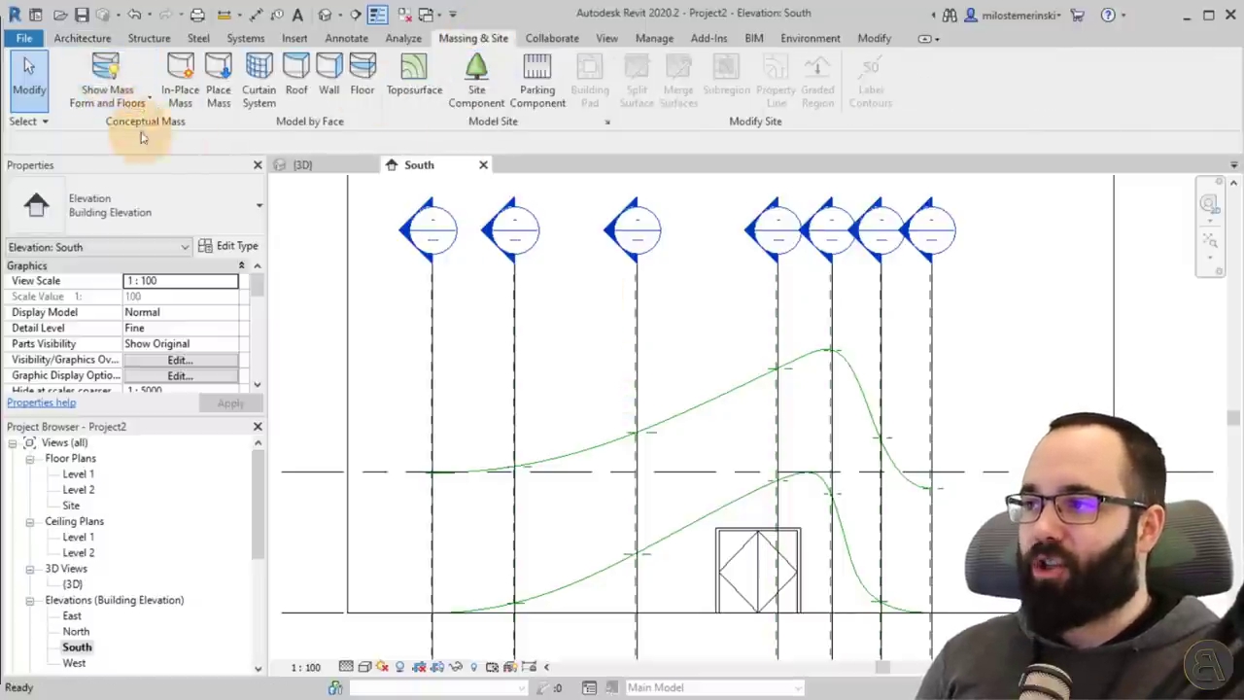
{"action": "left_click", "coordinate": [175, 92]}
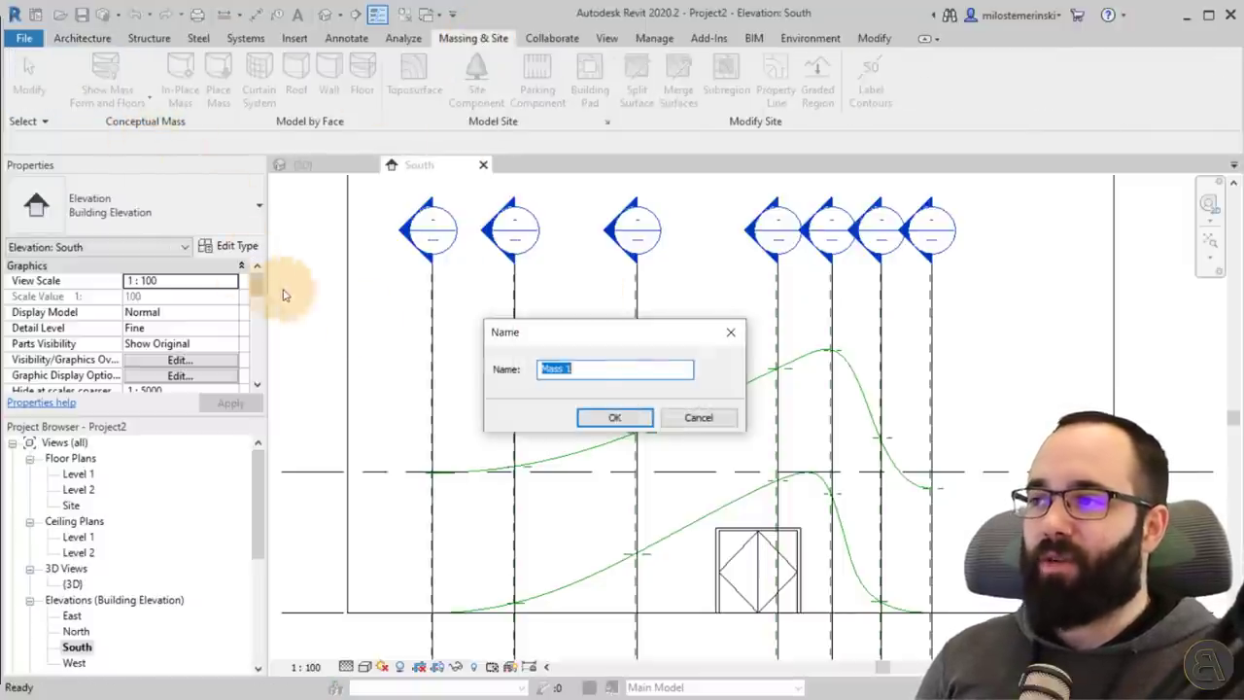
{"action": "left_click", "coordinate": [621, 419]}
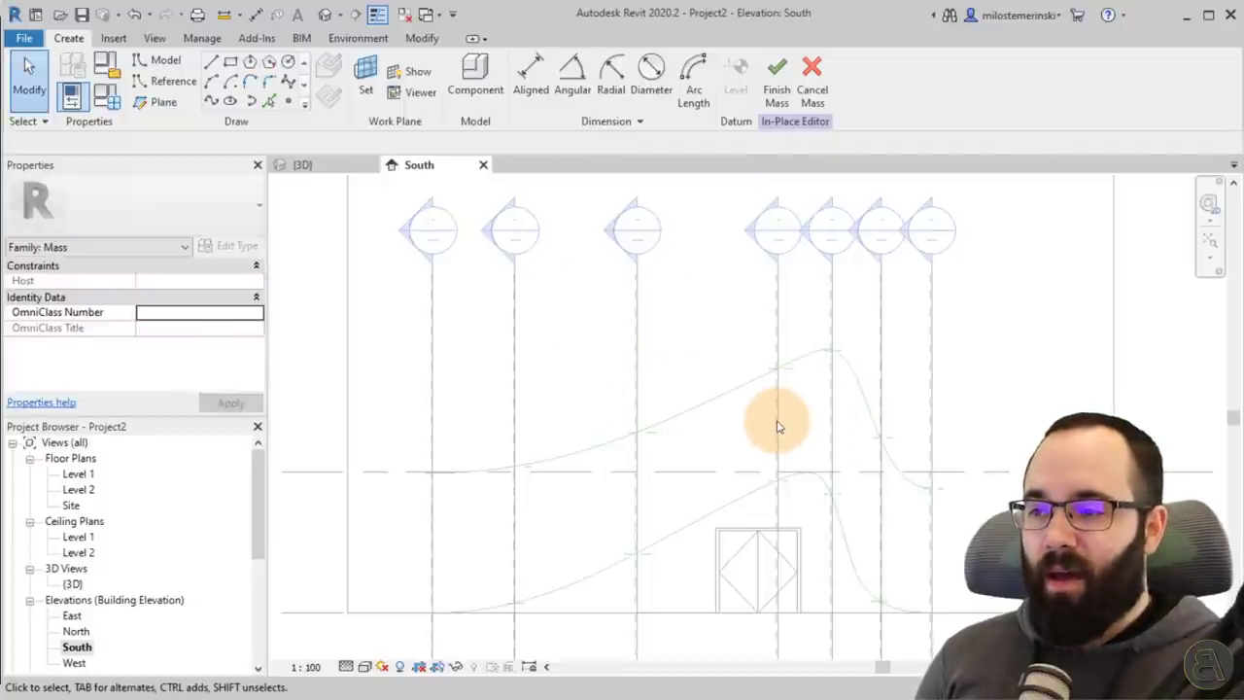
{"action": "left_click_drag", "start_coordinate": [0, 202], "coordinate": [442, 153]}
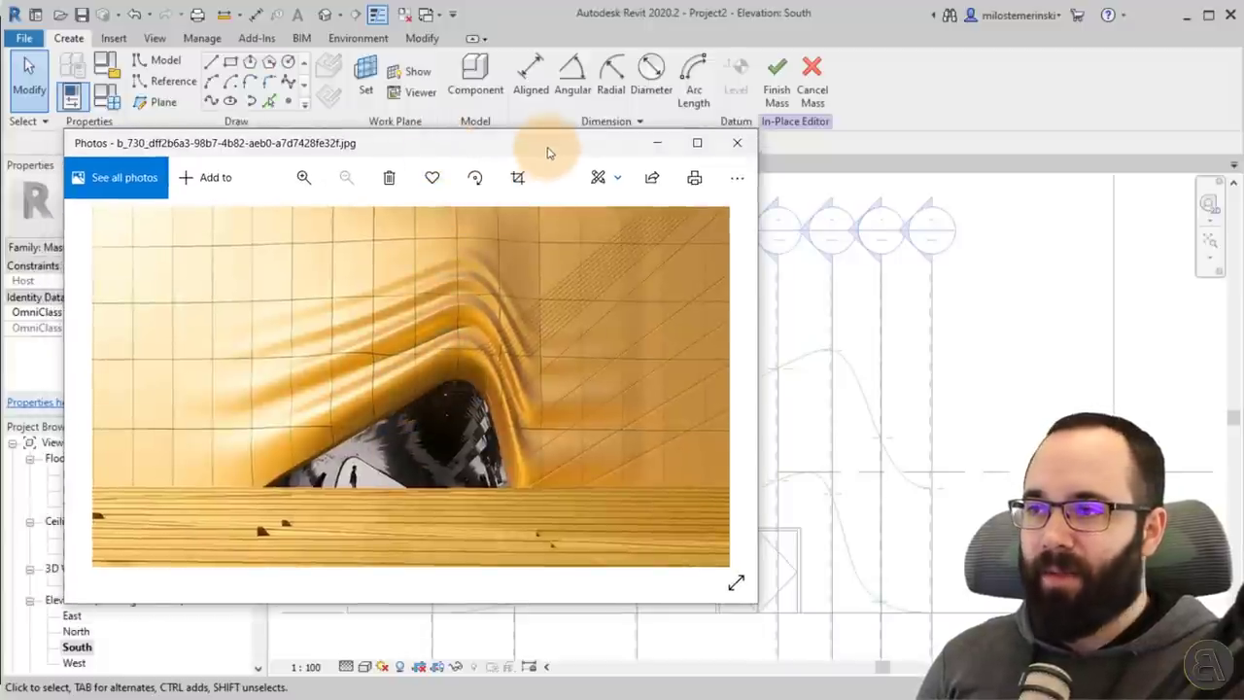
{"action": "left_click", "coordinate": [657, 143]}
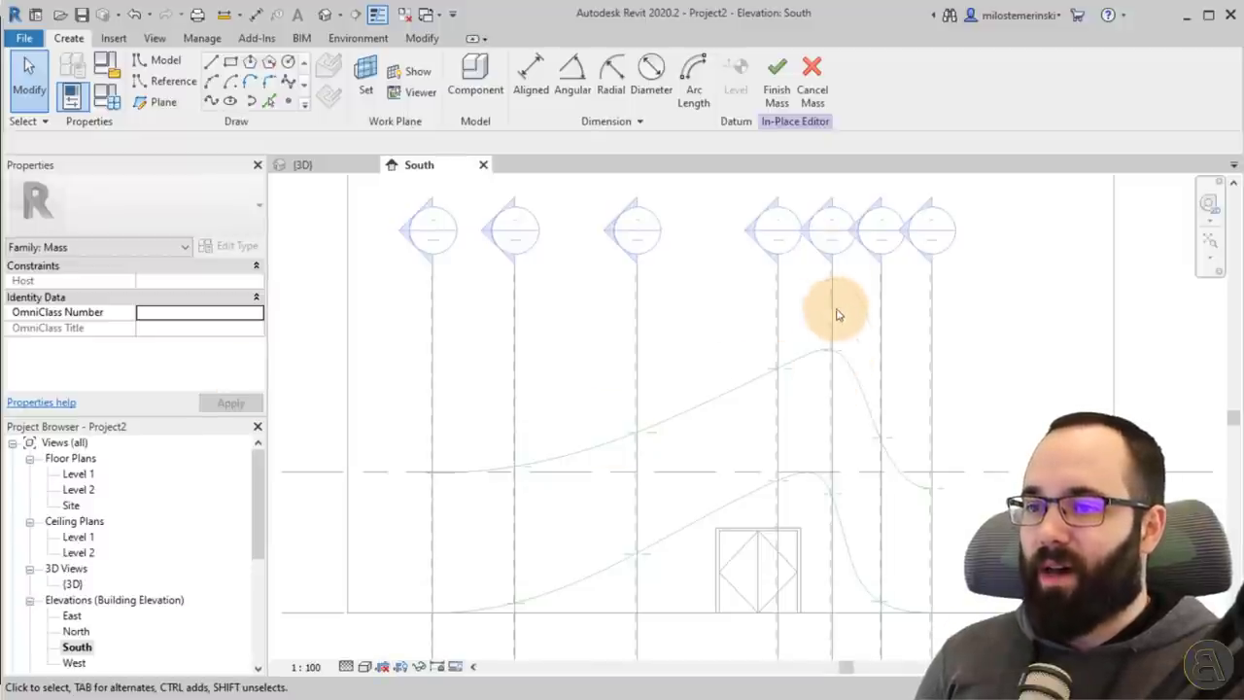
Step: Open the Section 5 view and inspect the wall between the two horizontal reference planes
{"action": "double_click", "coordinate": [814, 243]}
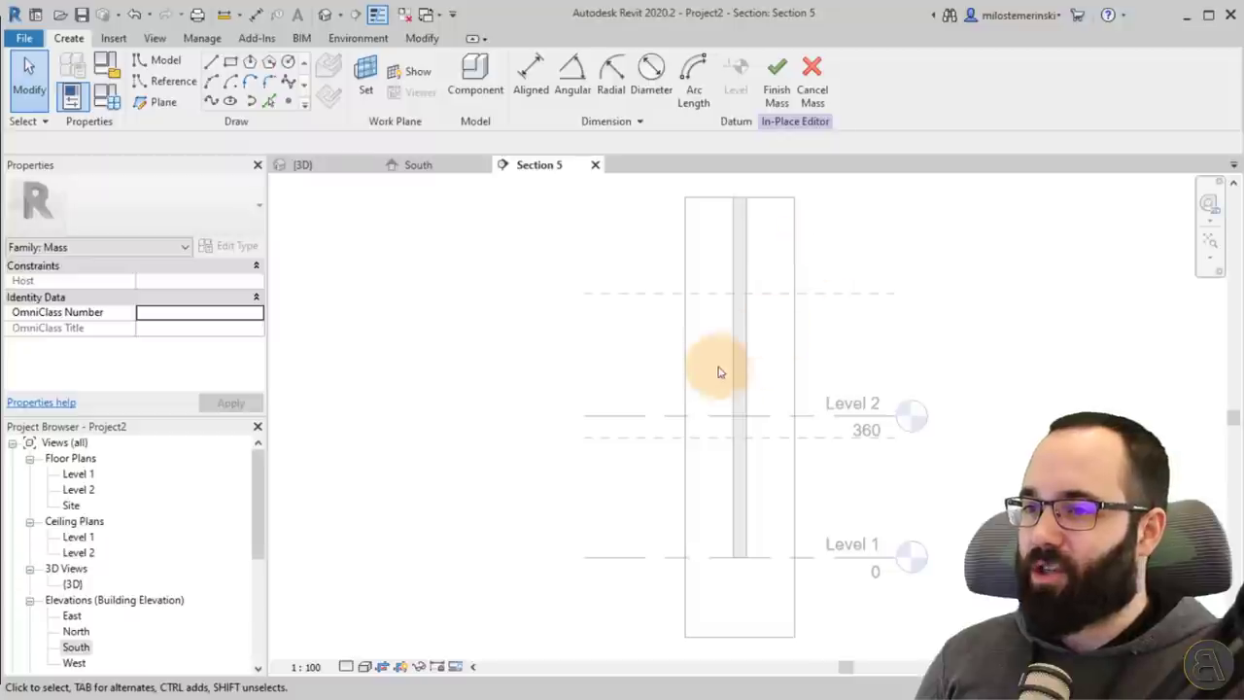
{"action": "scroll", "coordinate": [855, 396], "scroll_direction": "up", "scroll_amount": 2}
{"action": "middle_click_drag", "start_coordinate": [608, 400], "coordinate": [676, 494]}
{"action": "scroll", "coordinate": [671, 423], "scroll_direction": "up", "scroll_amount": 1}
{"action": "scroll", "coordinate": [671, 421], "scroll_direction": "down", "scroll_amount": 1}
{"action": "middle_click_drag", "start_coordinate": [688, 410], "coordinate": [590, 358]}
{"action": "scroll", "coordinate": [731, 353], "scroll_direction": "up", "scroll_amount": 1}
{"action": "scroll", "coordinate": [563, 364], "scroll_direction": "up", "scroll_amount": 1}
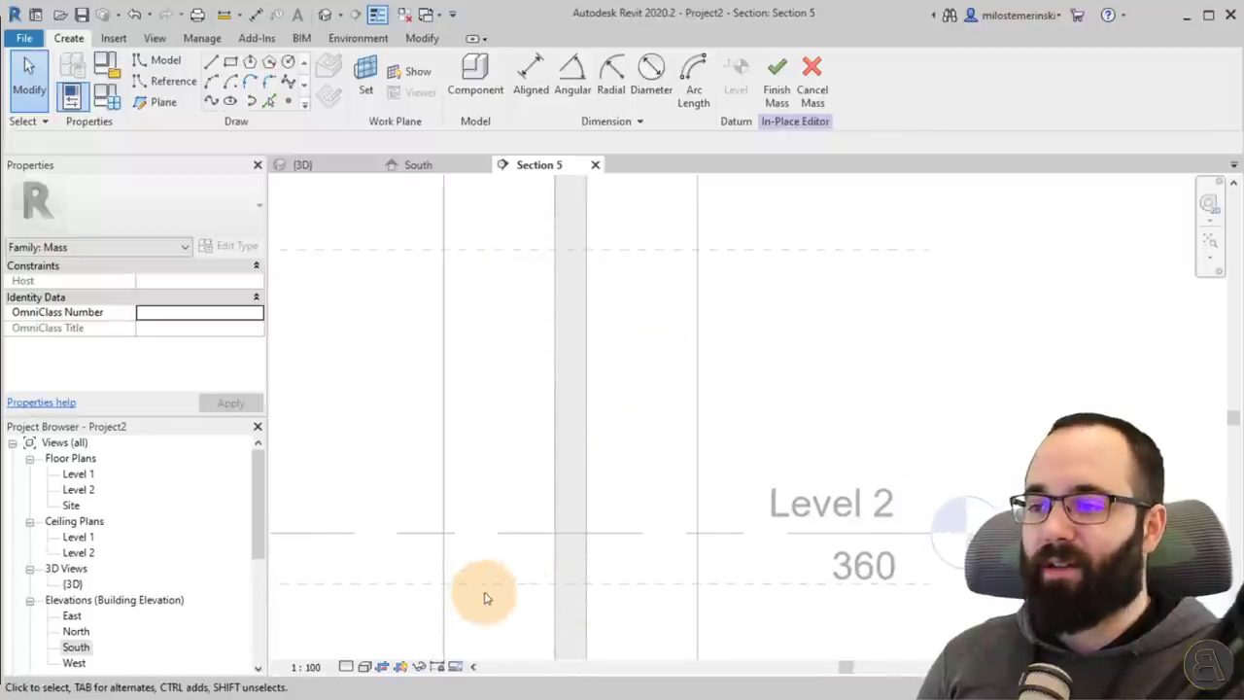
Step: Start a spline model line with Reference Plane : 5 as its work plane
{"action": "left_click", "coordinate": [289, 87]}
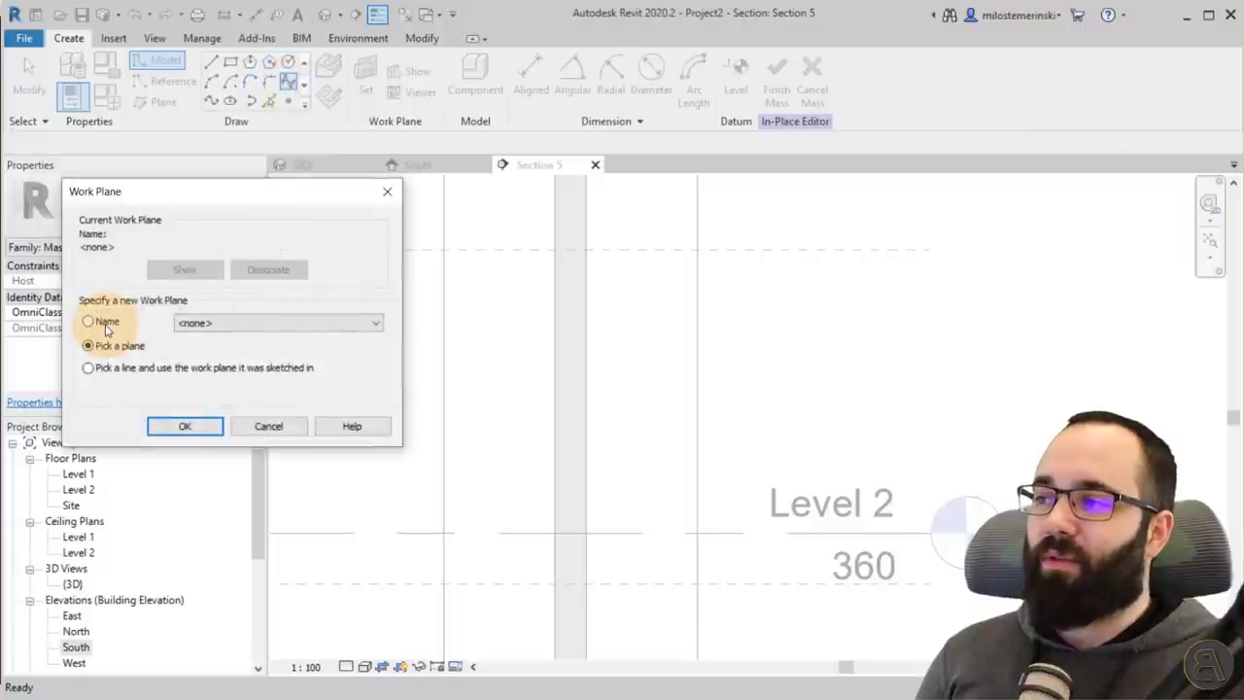
{"action": "left_click", "coordinate": [223, 322]}
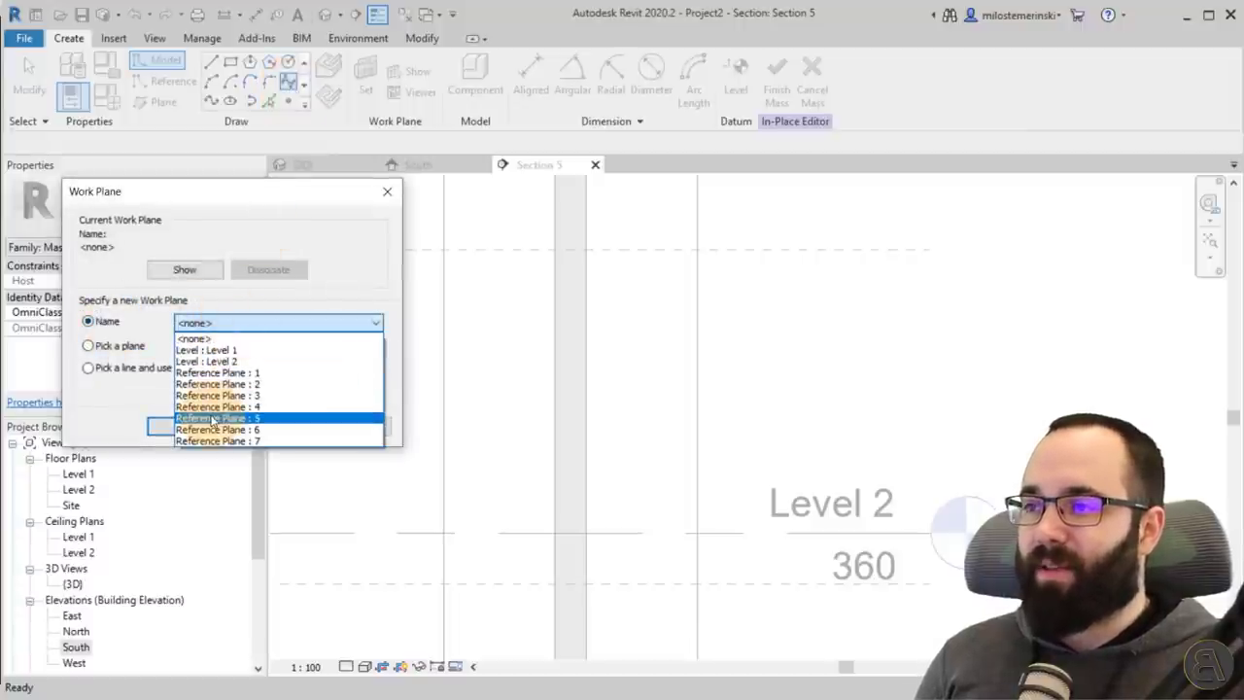
{"action": "left_click", "coordinate": [208, 418]}
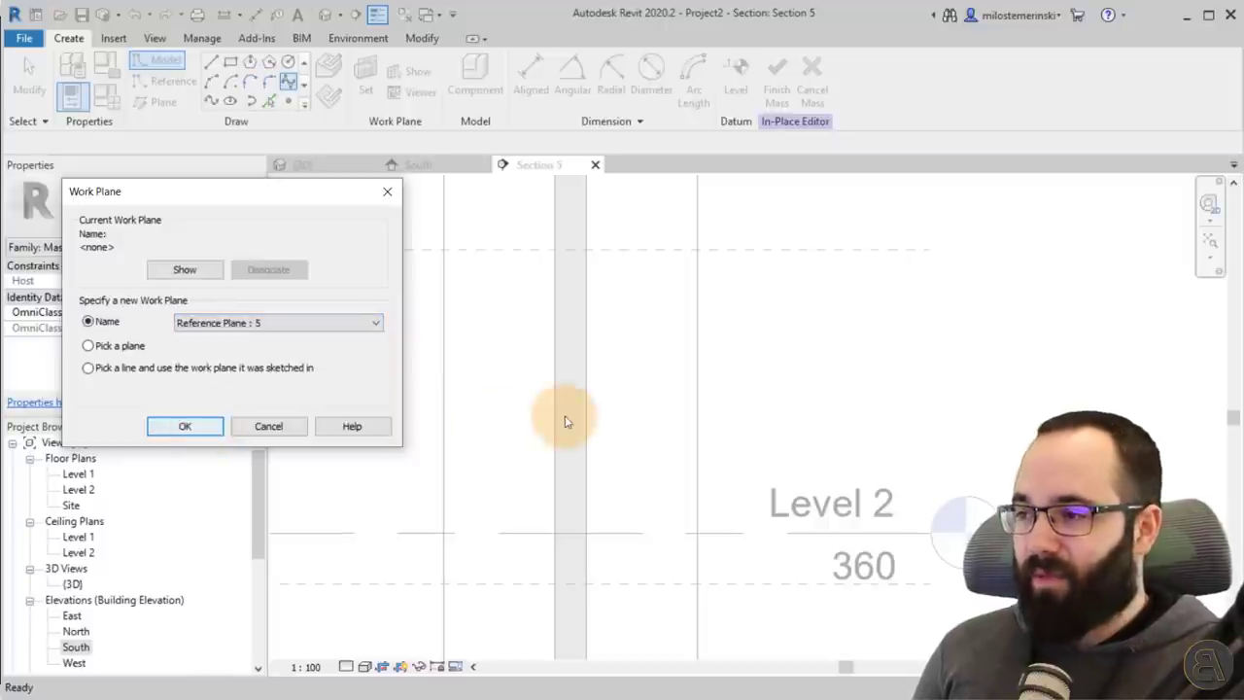
{"action": "left_click", "coordinate": [182, 426]}
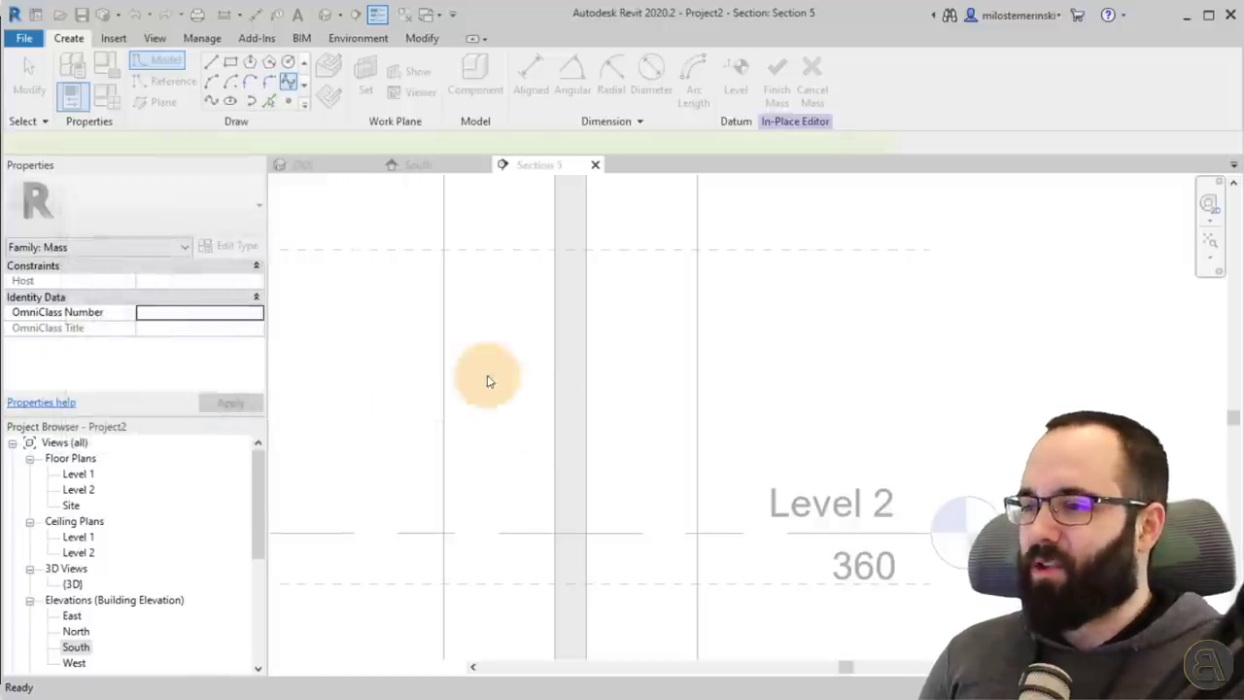
Step: Sketch the spline's lower half from the wall's exterior face at the lower reference plane, rising in two outward ripples along the wall
{"action": "scroll", "coordinate": [525, 536], "scroll_direction": "up", "scroll_amount": 2}
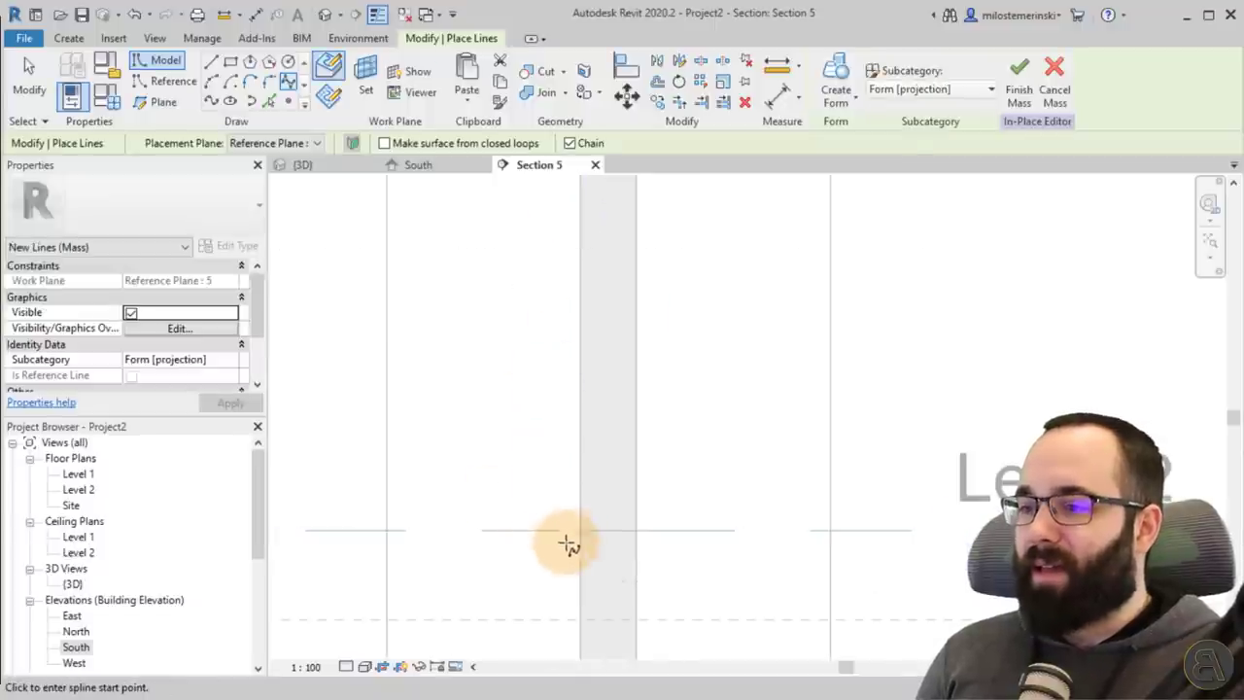
{"action": "left_click", "coordinate": [581, 618]}
{"action": "left_click", "coordinate": [525, 606]}
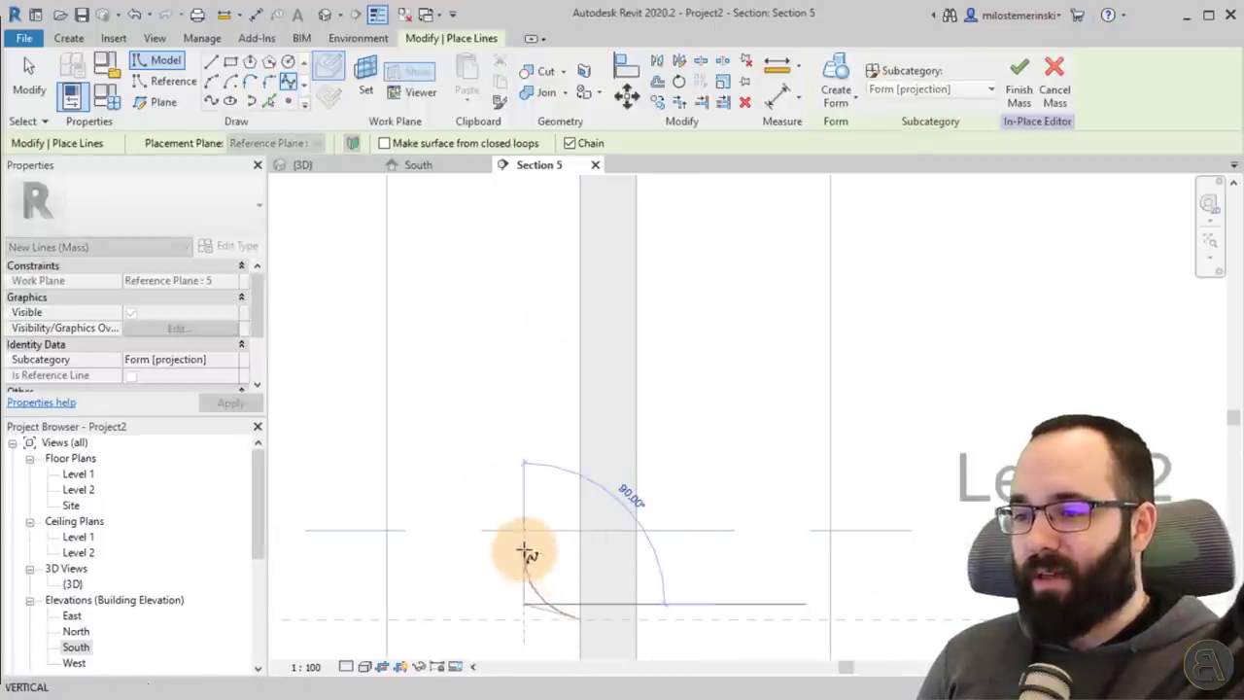
{"action": "scroll", "coordinate": [532, 573], "scroll_direction": "down", "scroll_amount": 3}
{"action": "middle_click_drag", "start_coordinate": [531, 573], "coordinate": [625, 590]}
{"action": "scroll", "coordinate": [625, 589], "scroll_direction": "up", "scroll_amount": 2}
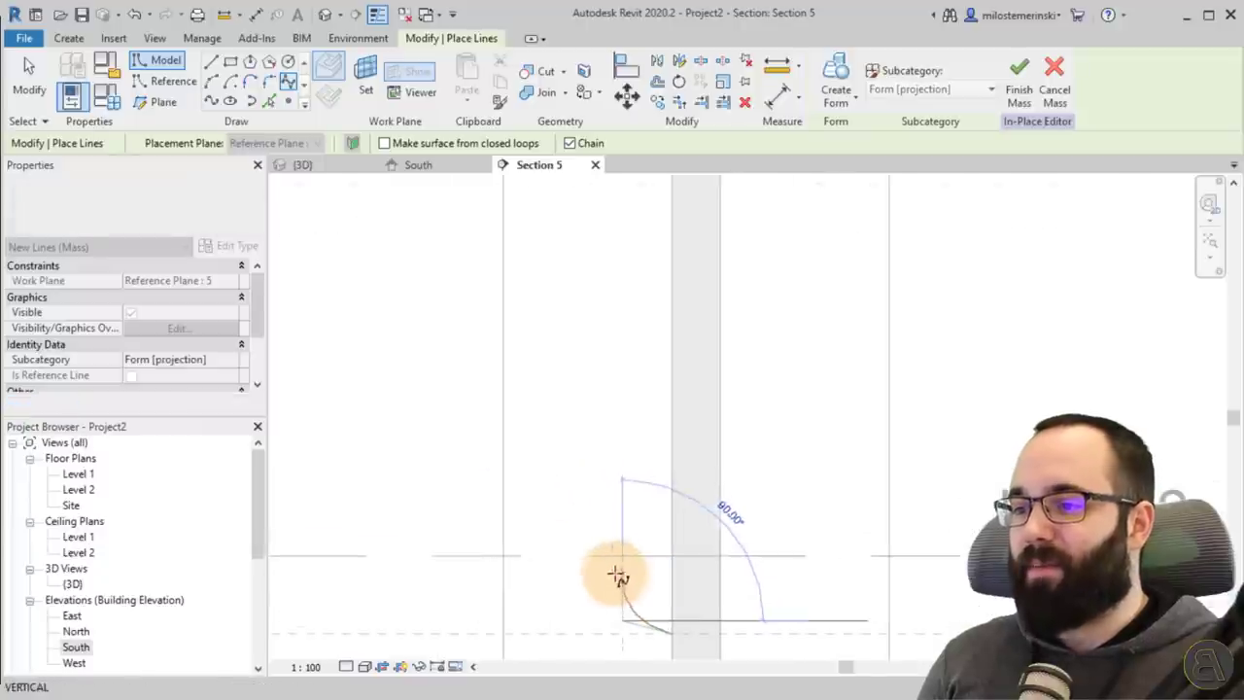
{"action": "left_click", "coordinate": [614, 521]}
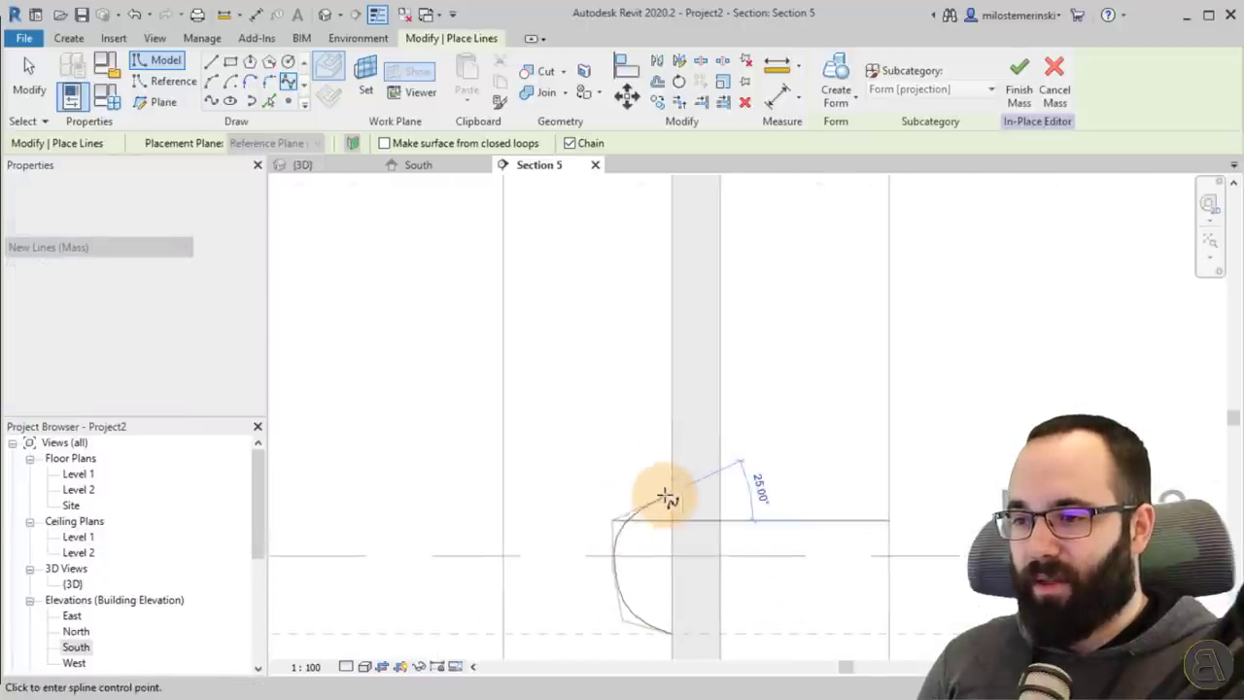
{"action": "left_click", "coordinate": [672, 435]}
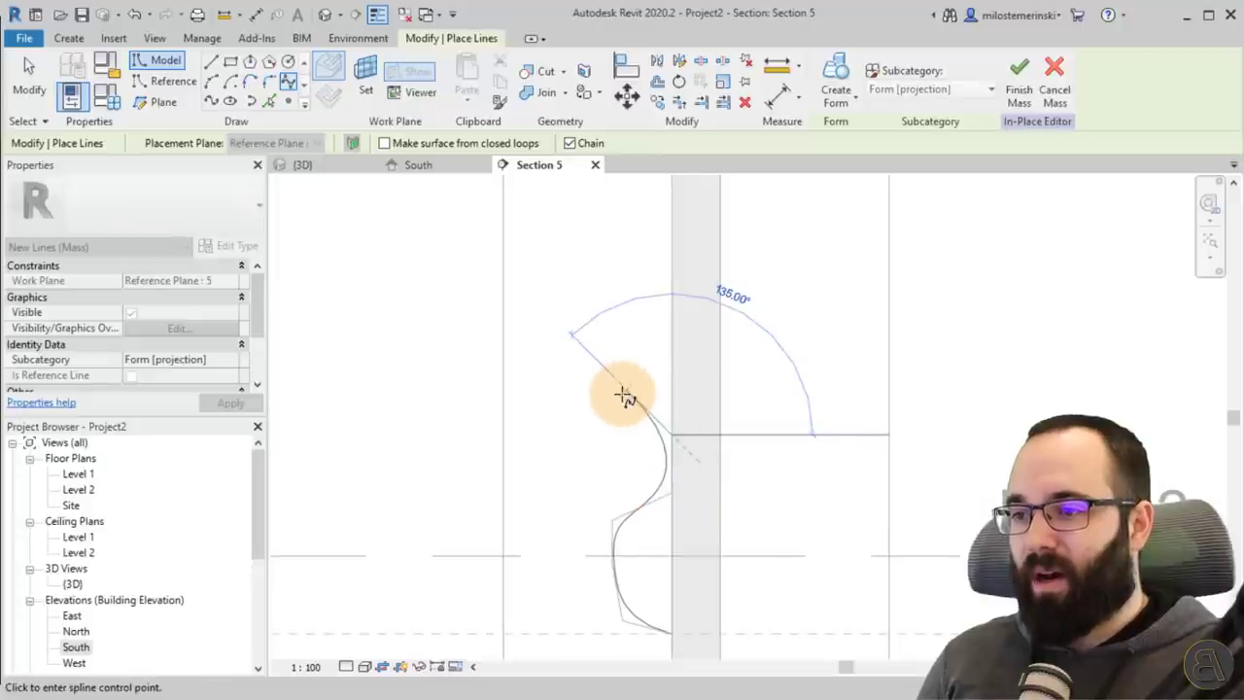
{"action": "left_click", "coordinate": [635, 397]}
{"action": "left_click", "coordinate": [633, 385]}
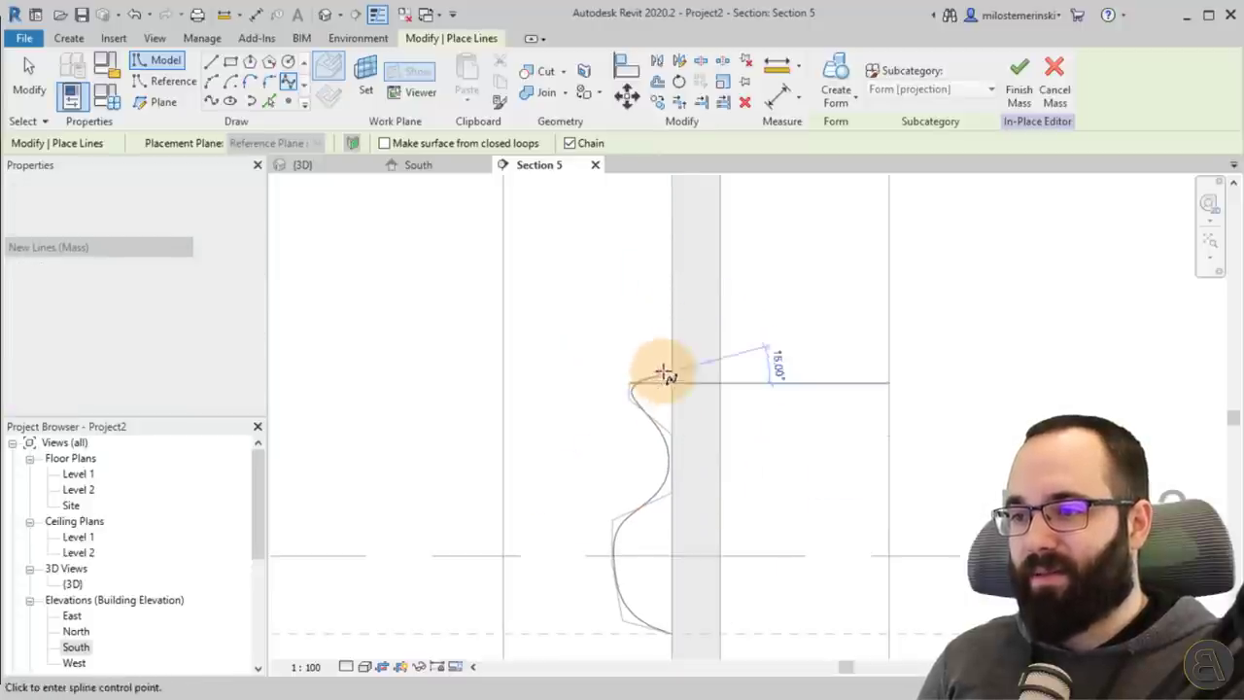
{"action": "left_click", "coordinate": [672, 322]}
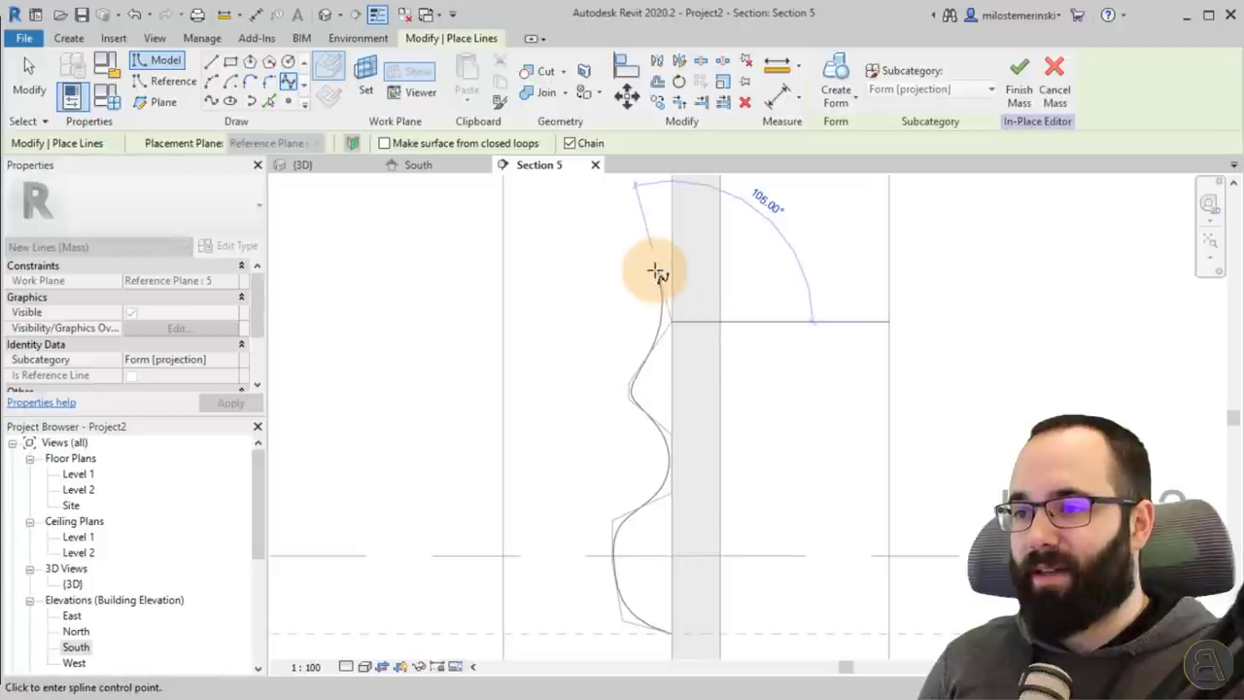
Step: Continue the spline with two smaller ripples and end it on the wall face at the upper reference plane
{"action": "middle_click_drag", "start_coordinate": [674, 342], "coordinate": [696, 602]}
{"action": "scroll", "coordinate": [697, 540], "scroll_direction": "down", "scroll_amount": 1}
{"action": "scroll", "coordinate": [693, 555], "scroll_direction": "up", "scroll_amount": 6}
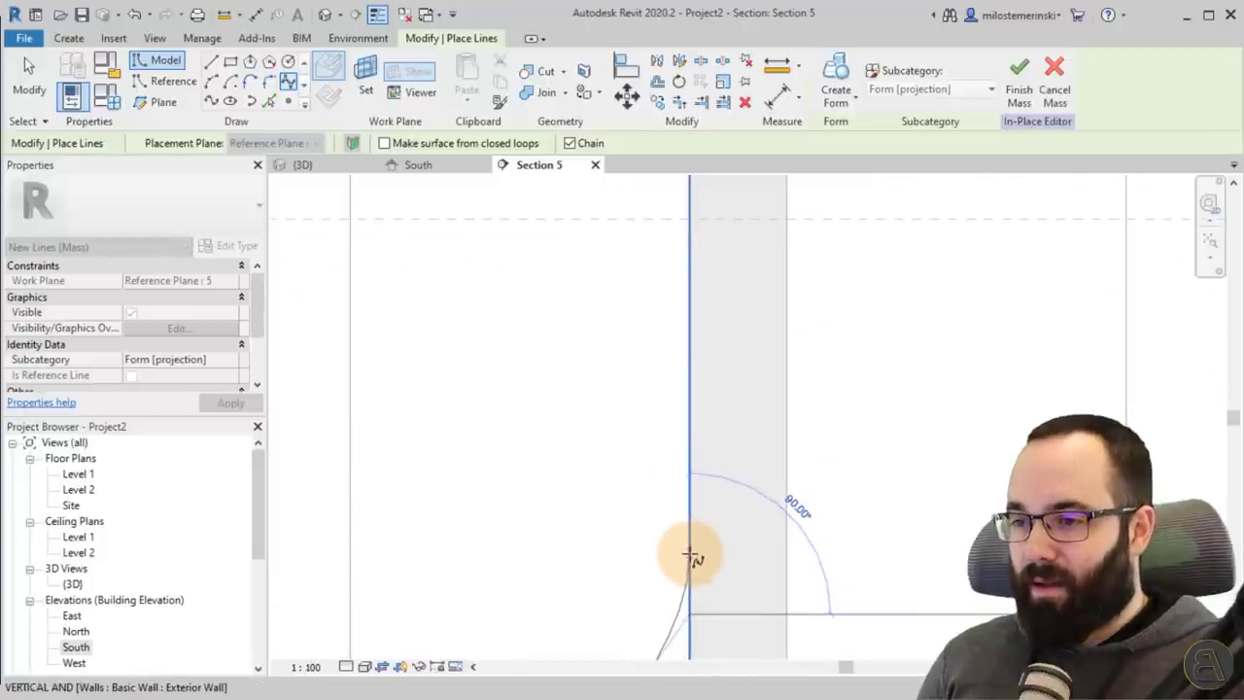
{"action": "left_click", "coordinate": [692, 550]}
{"action": "left_click", "coordinate": [632, 498]}
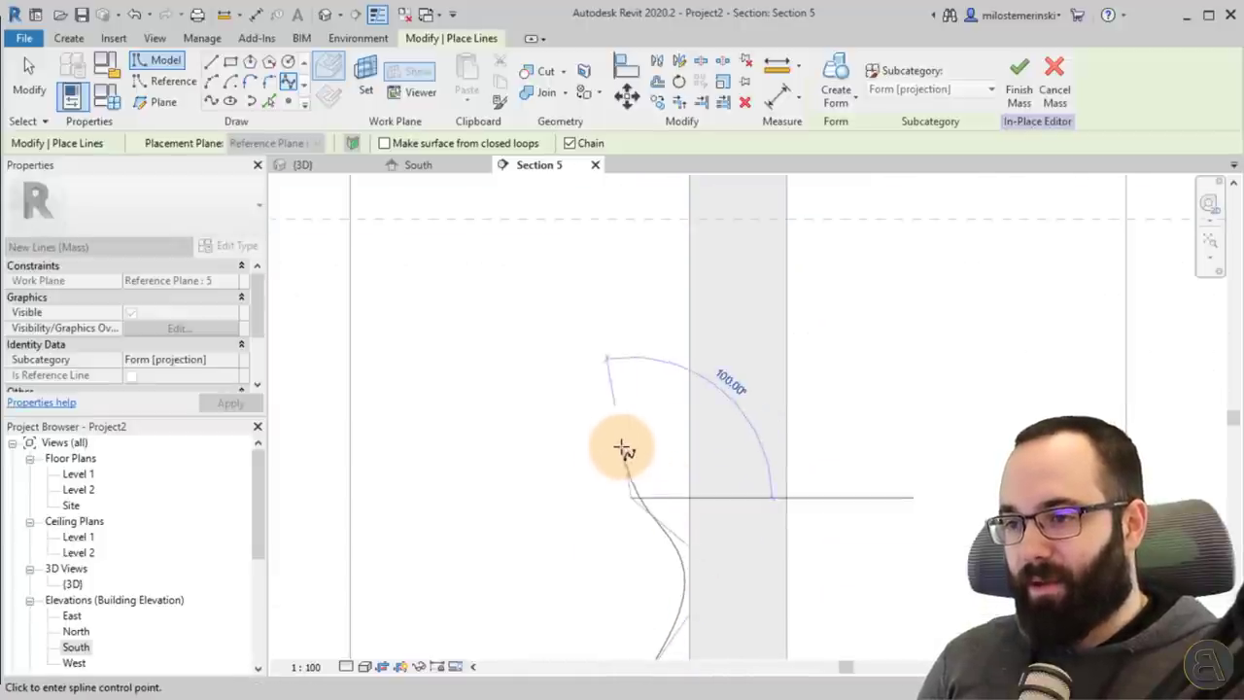
{"action": "left_click", "coordinate": [626, 432]}
{"action": "left_click", "coordinate": [654, 407]}
{"action": "left_click", "coordinate": [688, 383]}
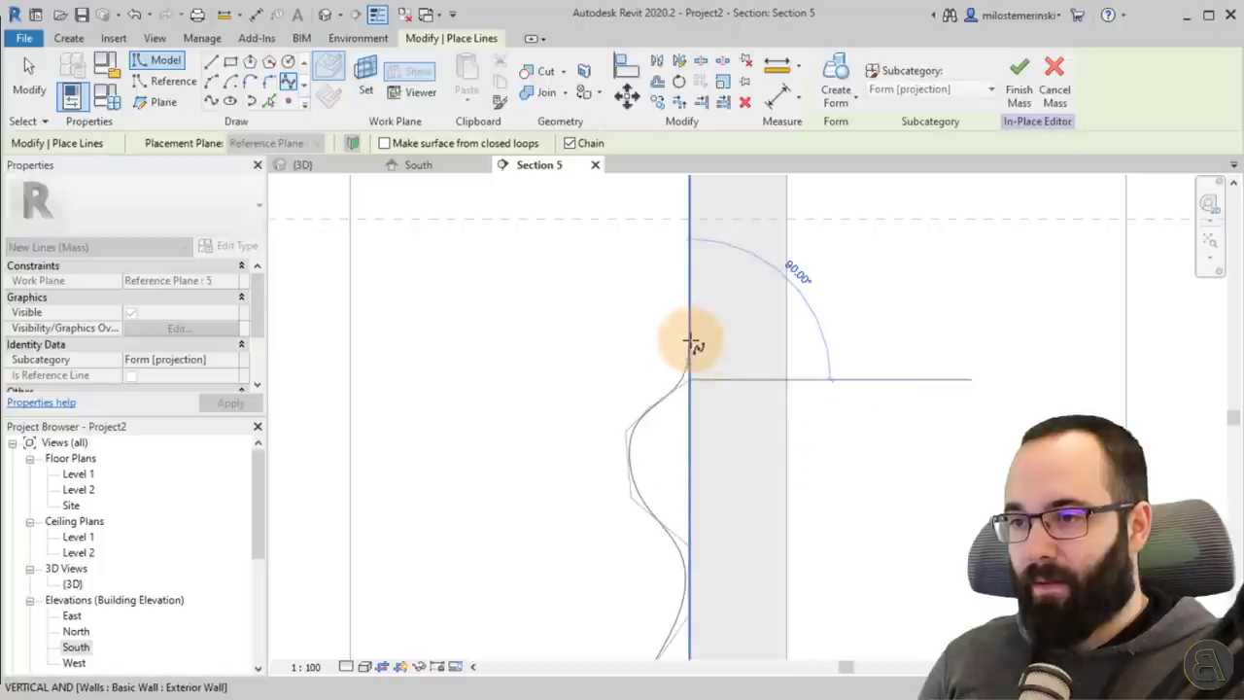
{"action": "left_click", "coordinate": [655, 281]}
{"action": "left_click", "coordinate": [674, 266]}
{"action": "left_click", "coordinate": [692, 256]}
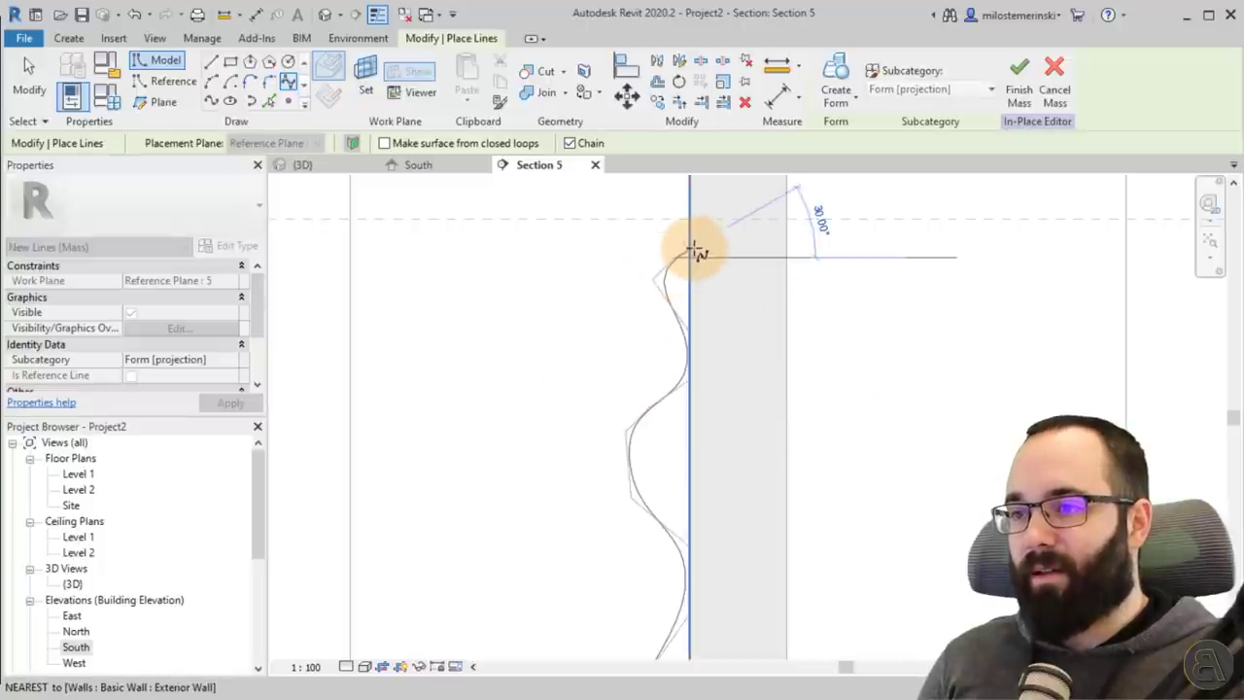
{"action": "left_click", "coordinate": [688, 221]}
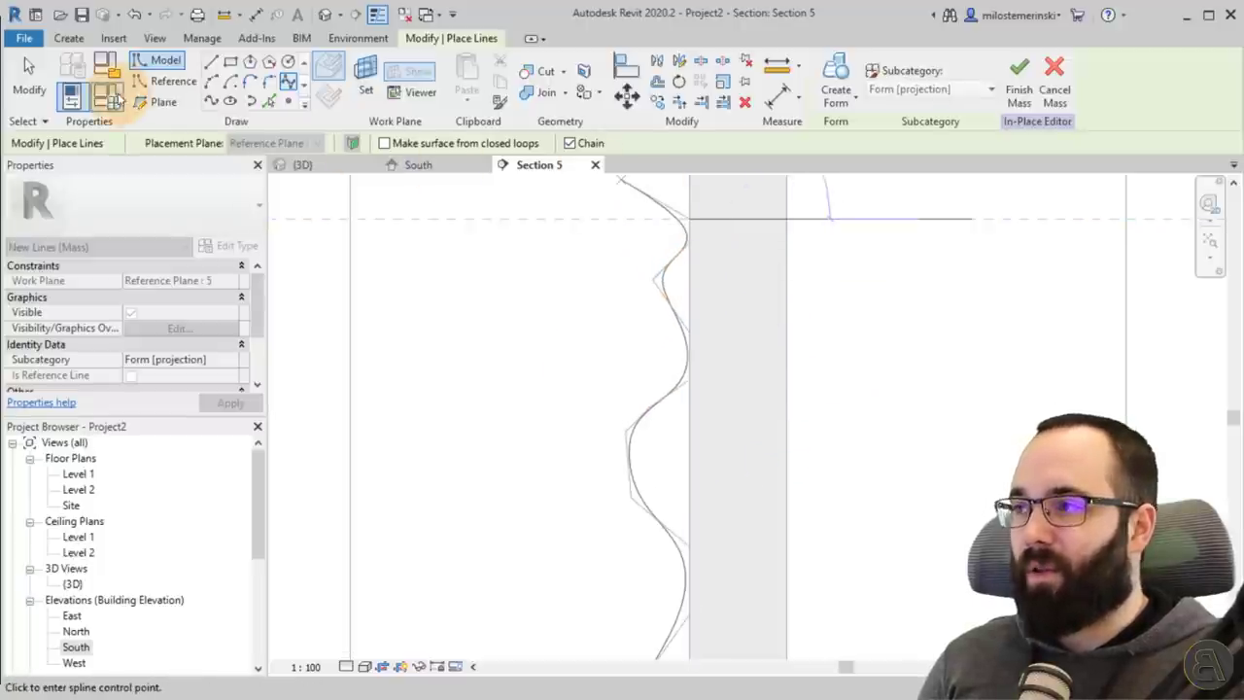
{"action": "left_click", "coordinate": [29, 73]}
{"action": "scroll", "coordinate": [734, 411], "scroll_direction": "down", "scroll_amount": 3}
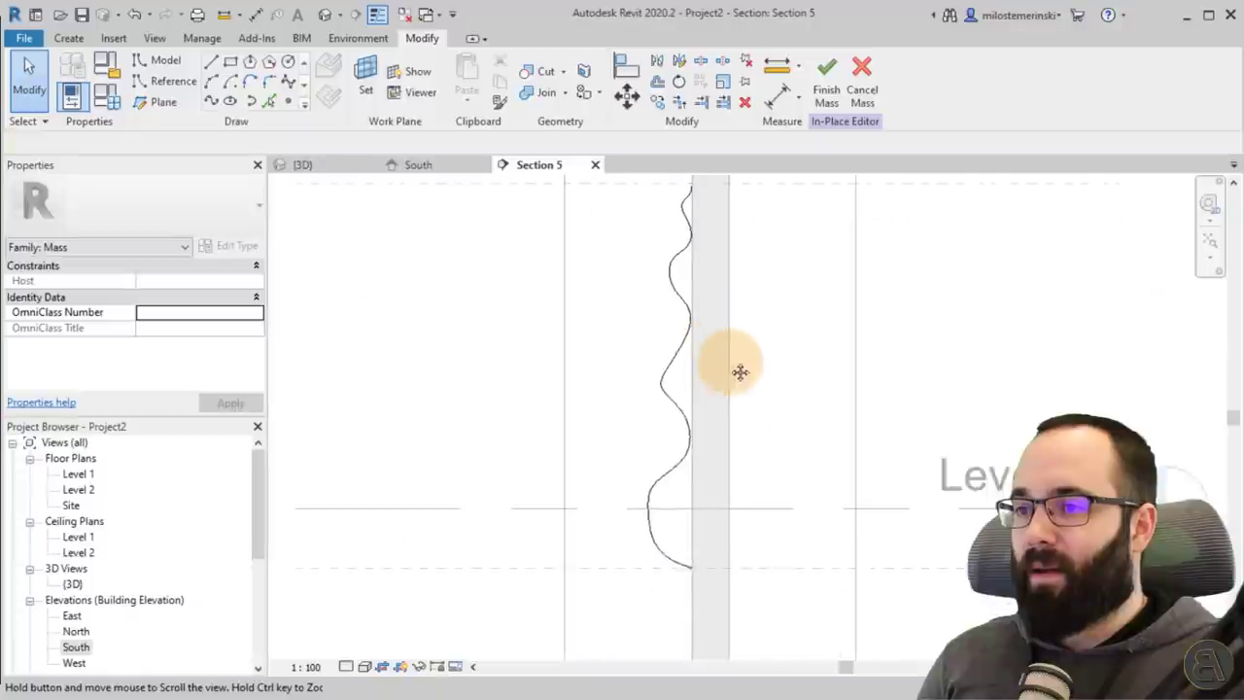
Step: Widen and round the profile's lowest bulge by moving its control points slightly outward from the wall
{"action": "left_click", "coordinate": [670, 497]}
{"action": "scroll", "coordinate": [668, 505], "scroll_direction": "up", "scroll_amount": 2}
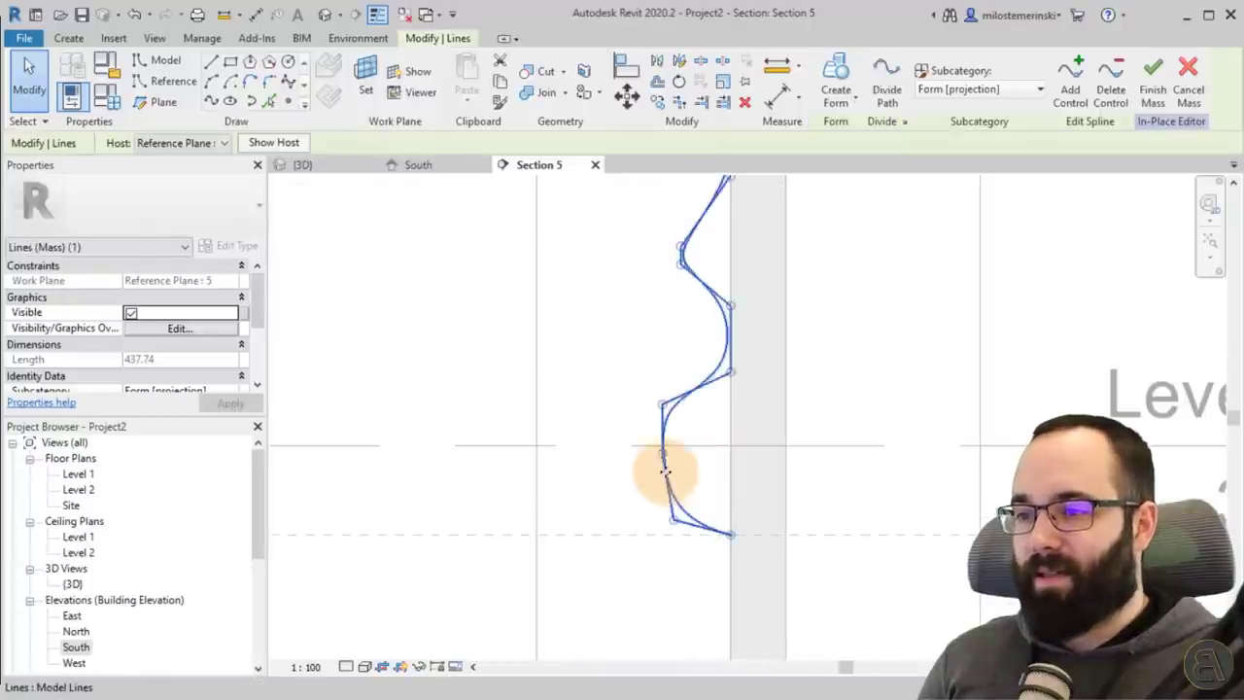
{"action": "left_click_drag", "start_coordinate": [653, 496], "coordinate": [659, 494]}
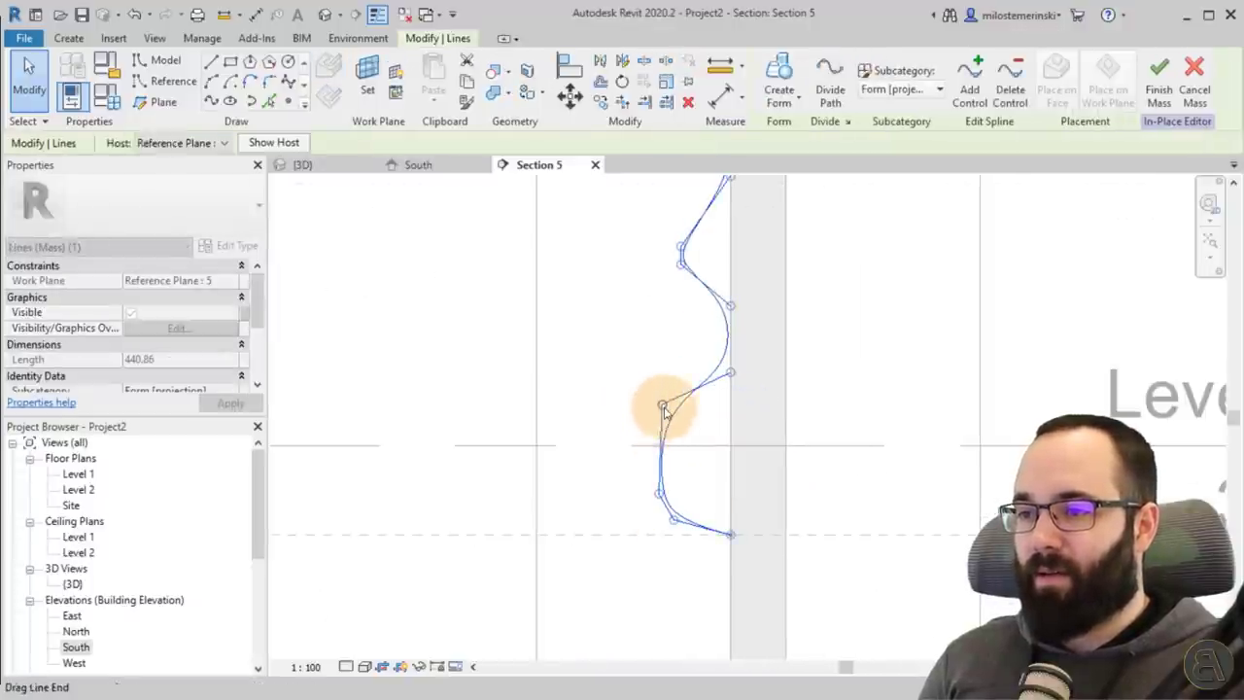
{"action": "left_click_drag", "start_coordinate": [663, 405], "coordinate": [657, 402]}
{"action": "mouse_move", "coordinate": [658, 494]}
{"action": "left_mouse_down"}
{"action": "mouse_move", "coordinate": [654, 484]}
{"action": "mouse_move", "coordinate": [691, 524]}
{"action": "mouse_move", "coordinate": [653, 503]}
{"action": "left_mouse_up"}
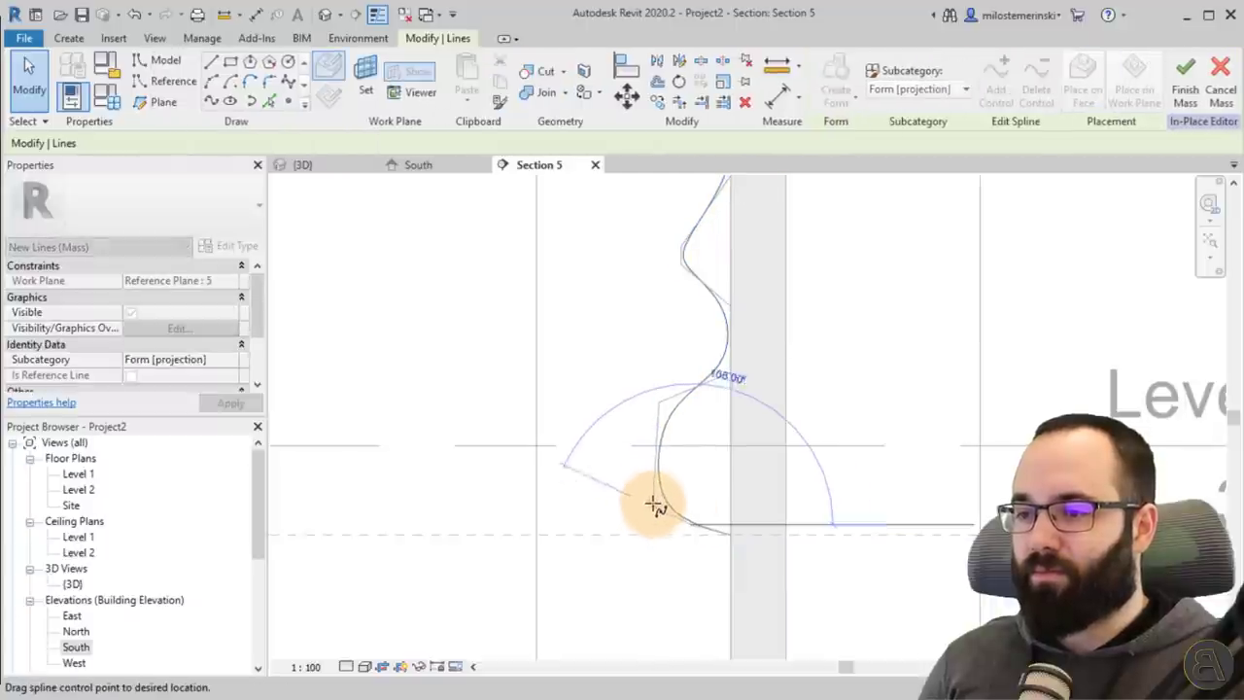
Step: Reshape the profile's second bulge by moving its control point slightly up and outward, and deselect the spline
{"action": "middle_click_drag", "start_coordinate": [678, 470], "coordinate": [675, 600]}
{"action": "scroll", "coordinate": [680, 400], "scroll_direction": "up", "scroll_amount": 2}
{"action": "mouse_move", "coordinate": [676, 391]}
{"action": "left_mouse_down"}
{"action": "mouse_move", "coordinate": [670, 381]}
{"action": "mouse_move", "coordinate": [659, 394]}
{"action": "mouse_move", "coordinate": [664, 336]}
{"action": "mouse_move", "coordinate": [671, 382]}
{"action": "left_mouse_up"}
{"action": "scroll", "coordinate": [662, 451], "scroll_direction": "down", "scroll_amount": 2}
{"action": "scroll", "coordinate": [664, 455], "scroll_direction": "down", "scroll_amount": 1}
{"action": "left_click", "coordinate": [858, 464]}
{"action": "scroll", "coordinate": [552, 374], "scroll_direction": "down", "scroll_amount": 4}
{"action": "middle_click_drag", "start_coordinate": [717, 434], "coordinate": [728, 453]}
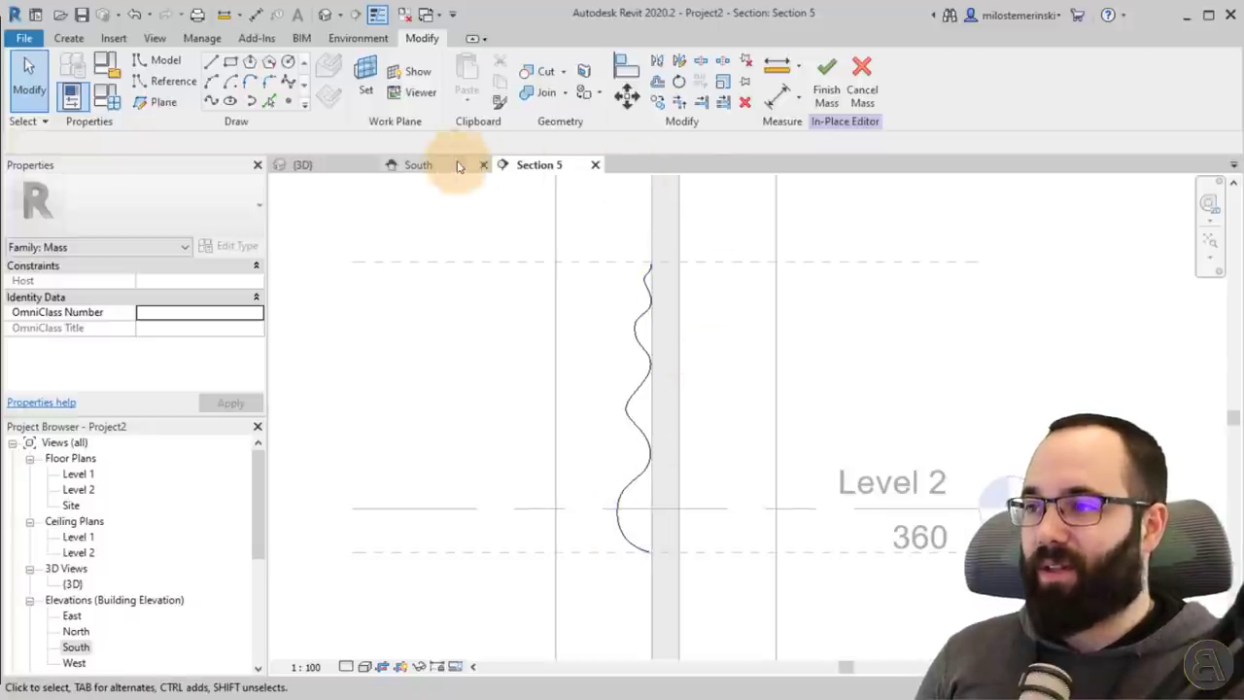
Step: In the 3D view, paste a copy of the rippled profile aligned to the same place and host it on Reference Plane : 4
{"action": "left_click", "coordinate": [300, 167]}
{"action": "middle_click_drag", "start_coordinate": [797, 395], "coordinate": [611, 437], "text": "shift"}
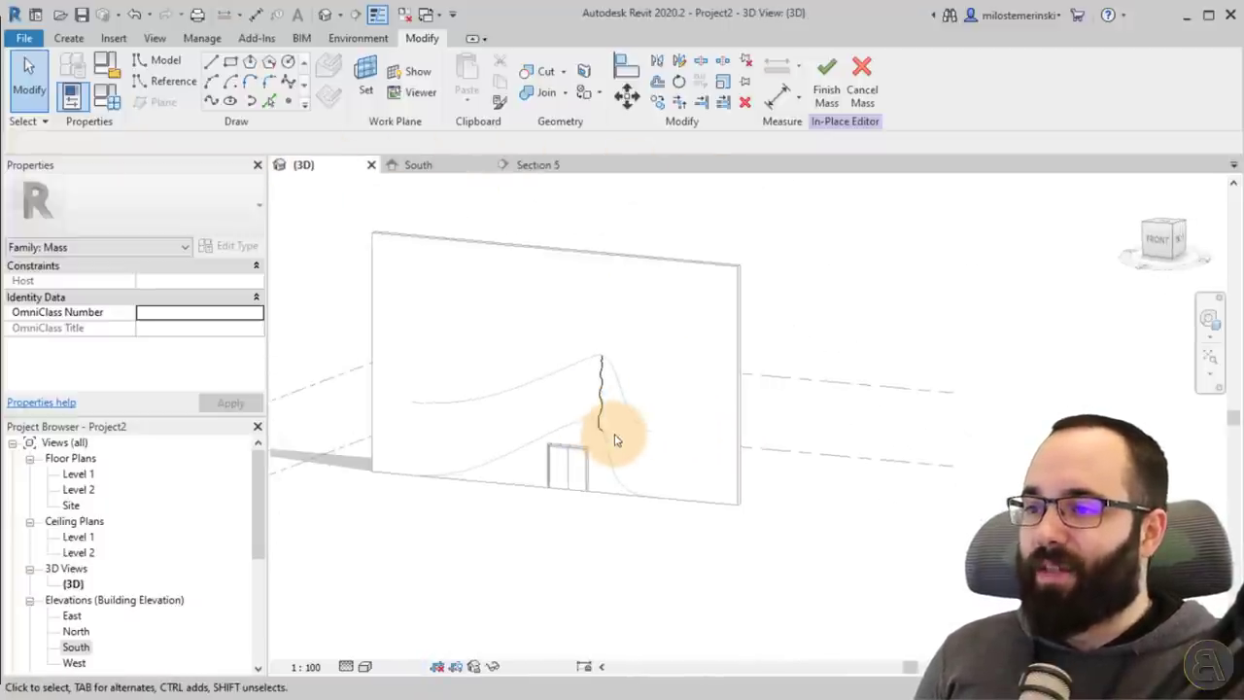
{"action": "scroll", "coordinate": [588, 439], "scroll_direction": "up", "scroll_amount": 3}
{"action": "left_click", "coordinate": [587, 439]}
{"action": "middle_click_drag", "start_coordinate": [749, 494], "coordinate": [803, 505], "text": "shift"}
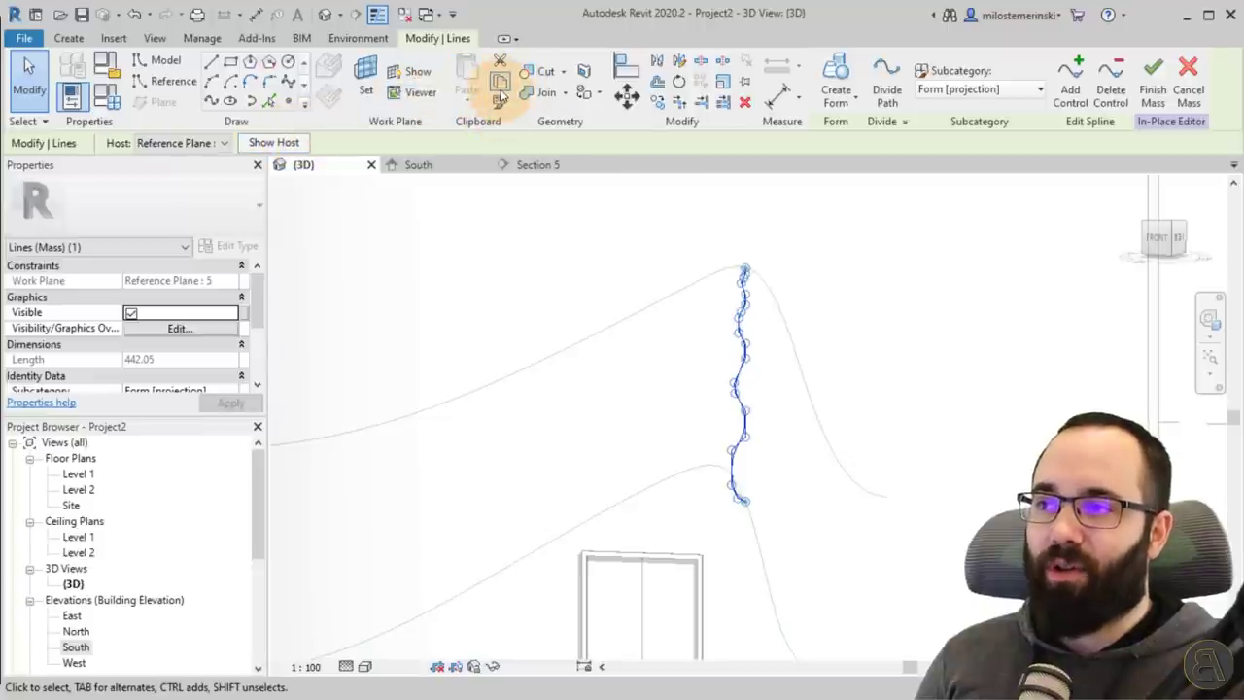
{"action": "left_click", "coordinate": [500, 94]}
{"action": "left_click", "coordinate": [477, 105]}
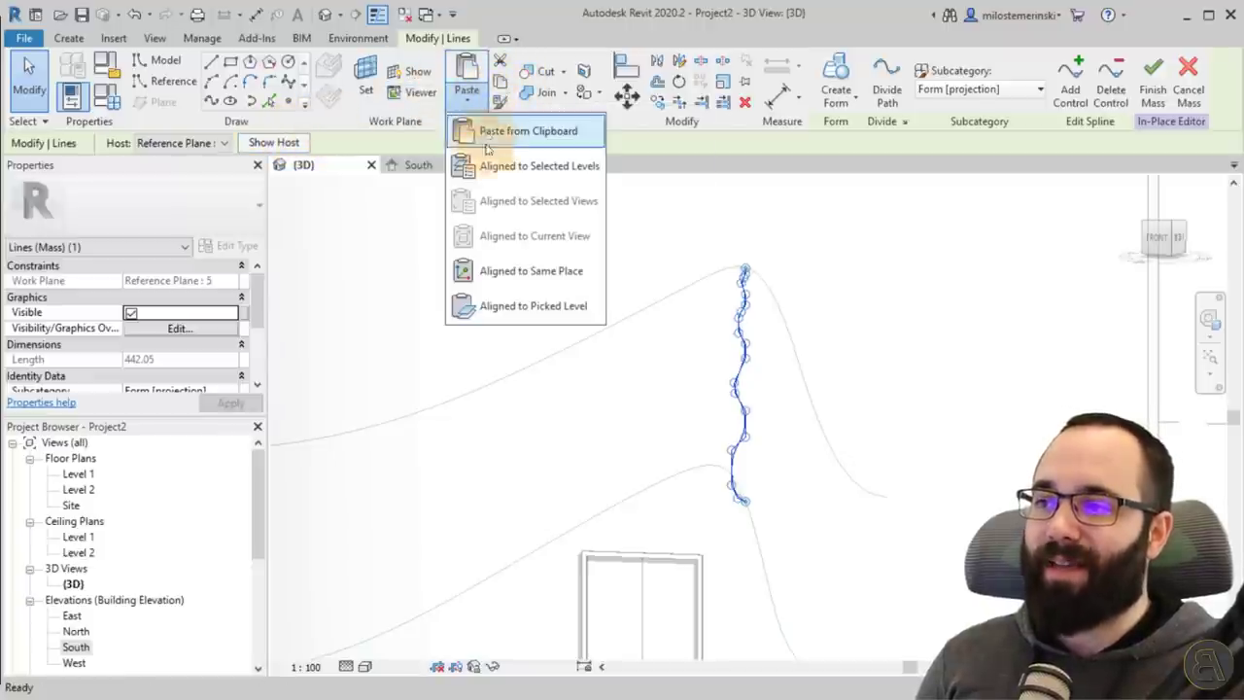
{"action": "left_click", "coordinate": [515, 279]}
{"action": "left_click", "coordinate": [663, 338]}
{"action": "left_click", "coordinate": [719, 378]}
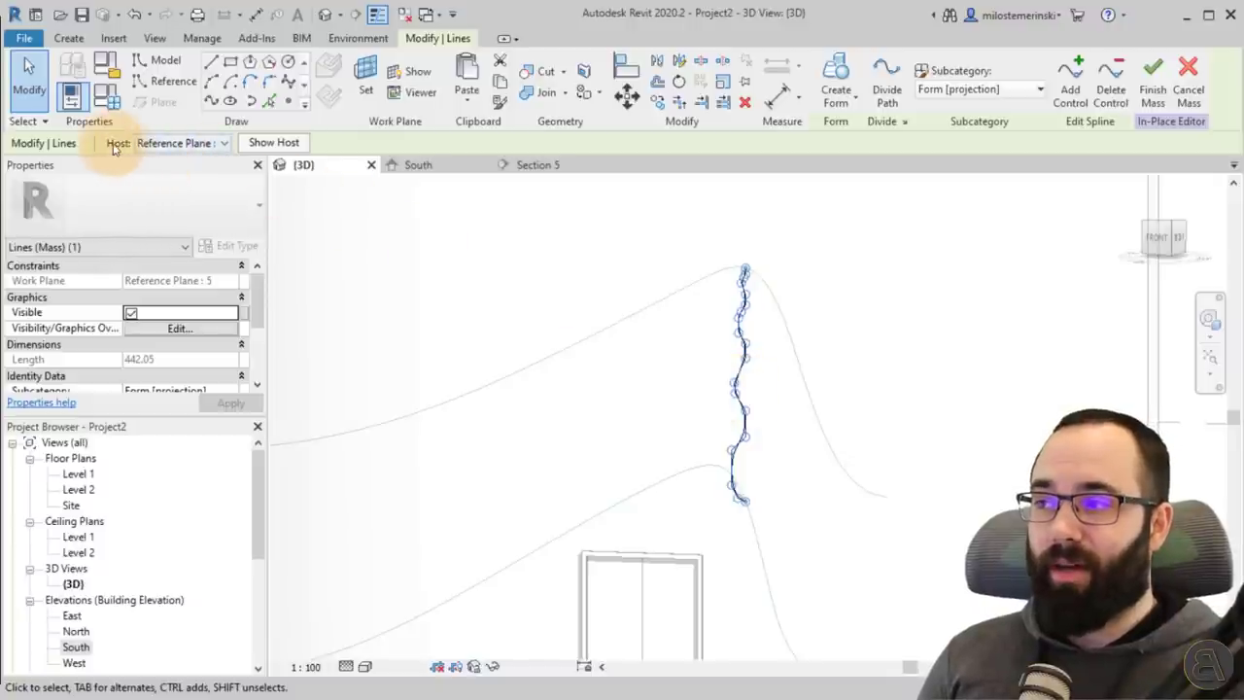
{"action": "left_click", "coordinate": [178, 143]}
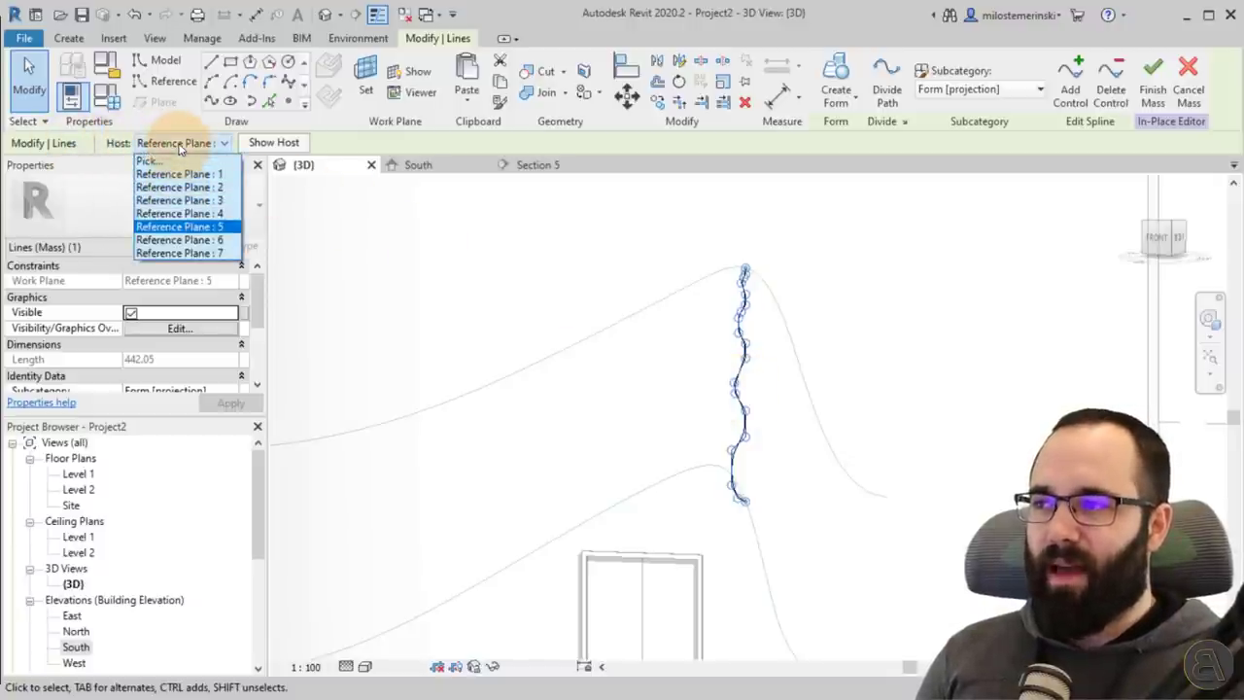
{"action": "left_click", "coordinate": [186, 217]}
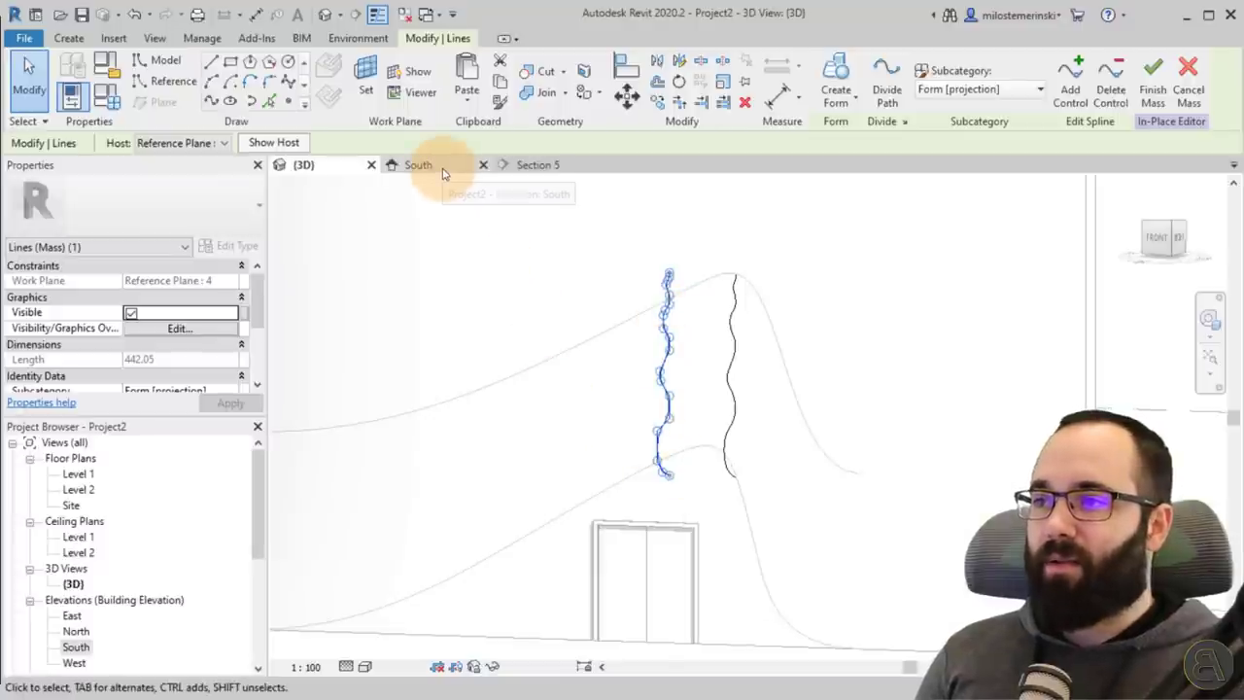
Step: In the Section 4 view, move the copied profile by its lower endpoint onto the lower reference plane at the wall face
{"action": "scroll", "coordinate": [153, 535], "scroll_direction": "down", "scroll_amount": 4}
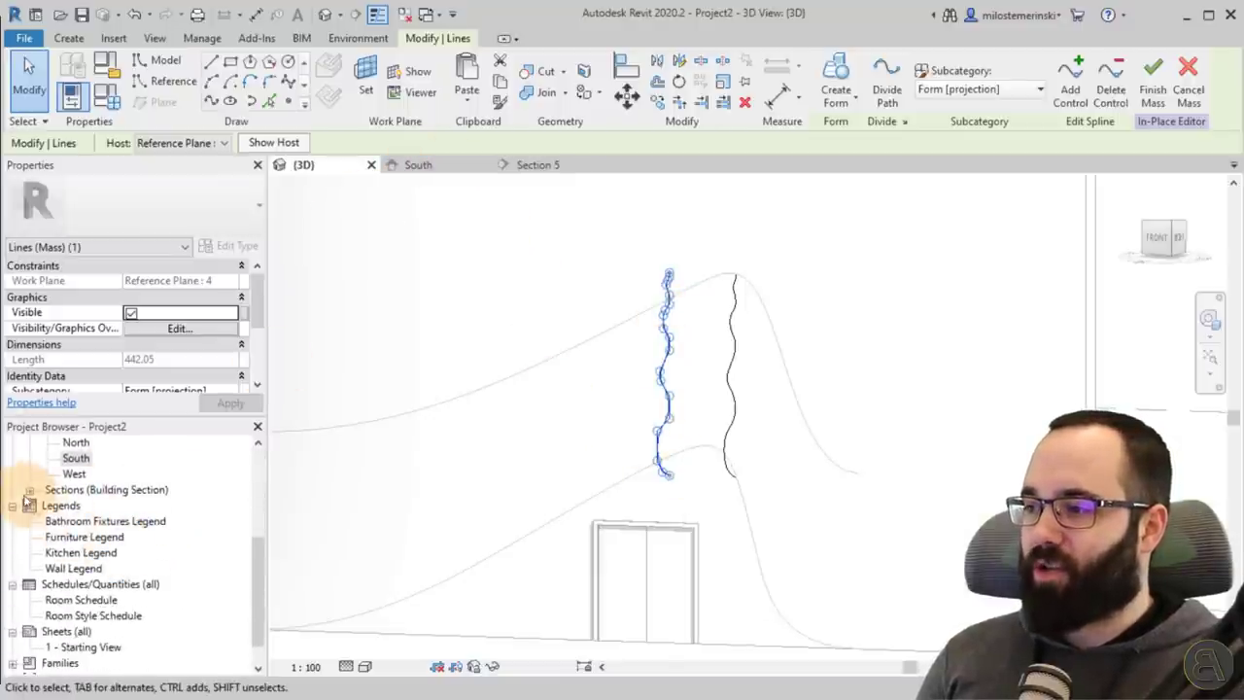
{"action": "left_click", "coordinate": [29, 490]}
{"action": "double_click", "coordinate": [83, 552]}
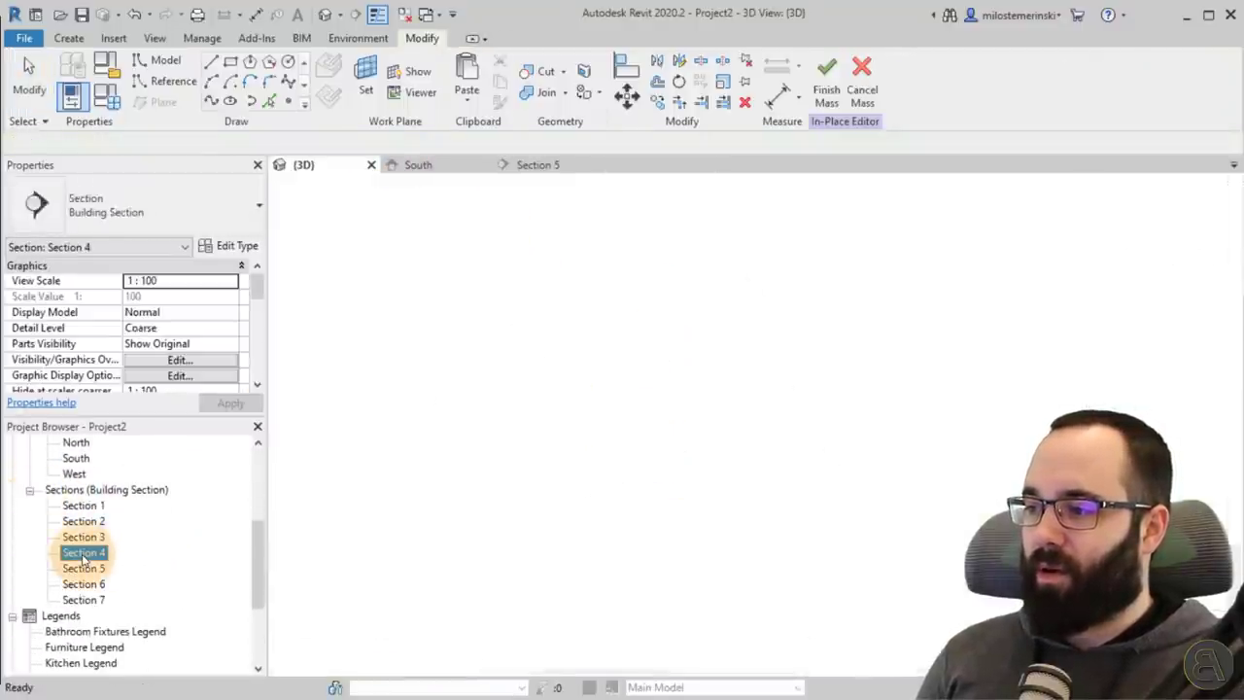
{"action": "scroll", "coordinate": [716, 394], "scroll_direction": "up", "scroll_amount": 3}
{"action": "middle_click_drag", "start_coordinate": [818, 411], "coordinate": [775, 490]}
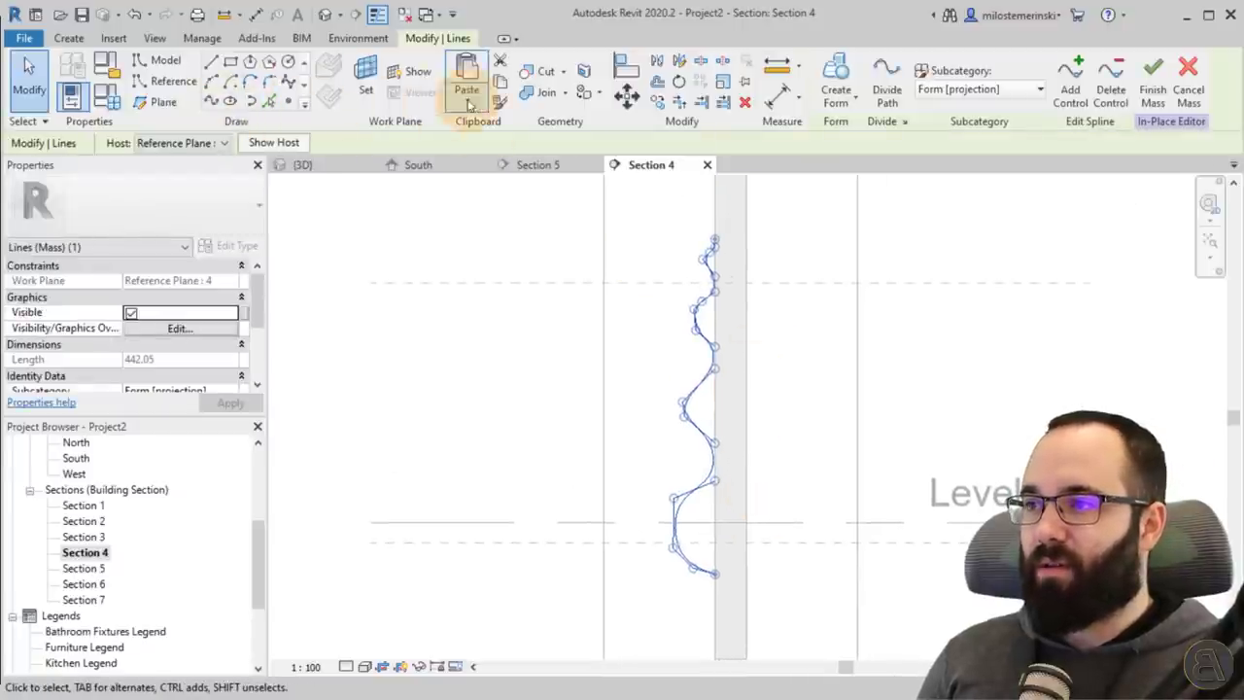
{"action": "left_click", "coordinate": [626, 94]}
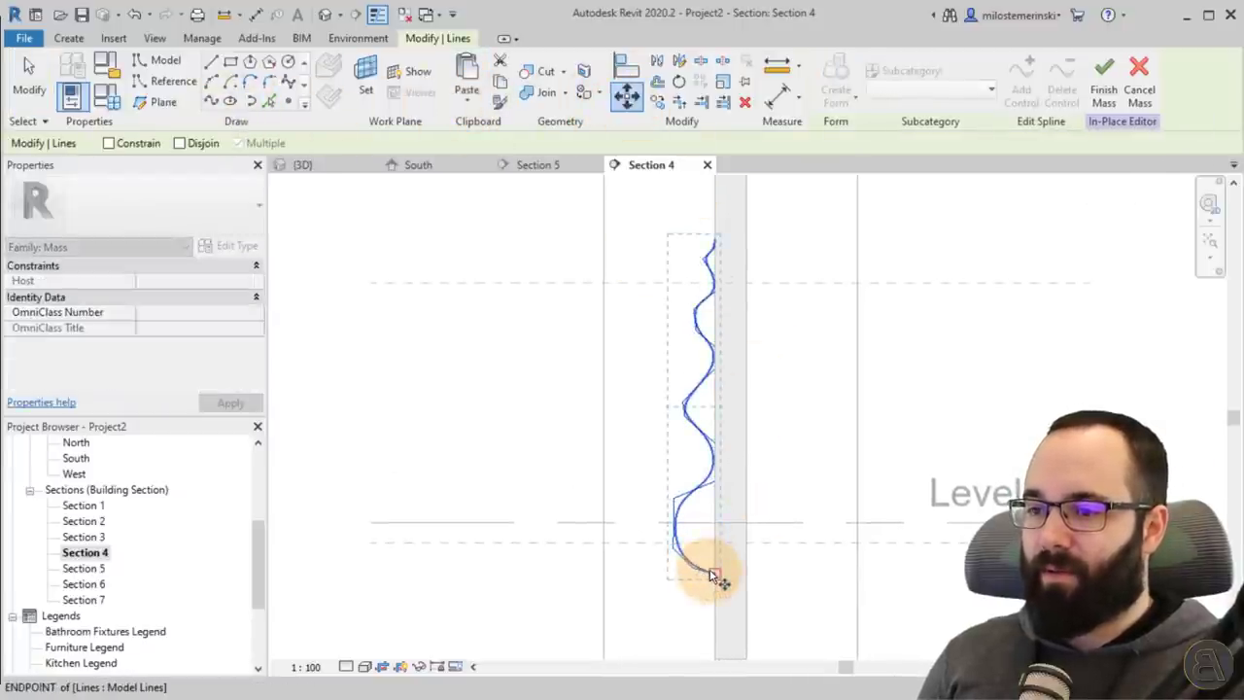
{"action": "left_click", "coordinate": [712, 544]}
{"action": "middle_click_drag", "start_coordinate": [744, 408], "coordinate": [562, 406]}
Step: Scale the profile graphically from its lower endpoint so its upper end meets the upper reference plane
{"action": "left_click", "coordinate": [723, 85]}
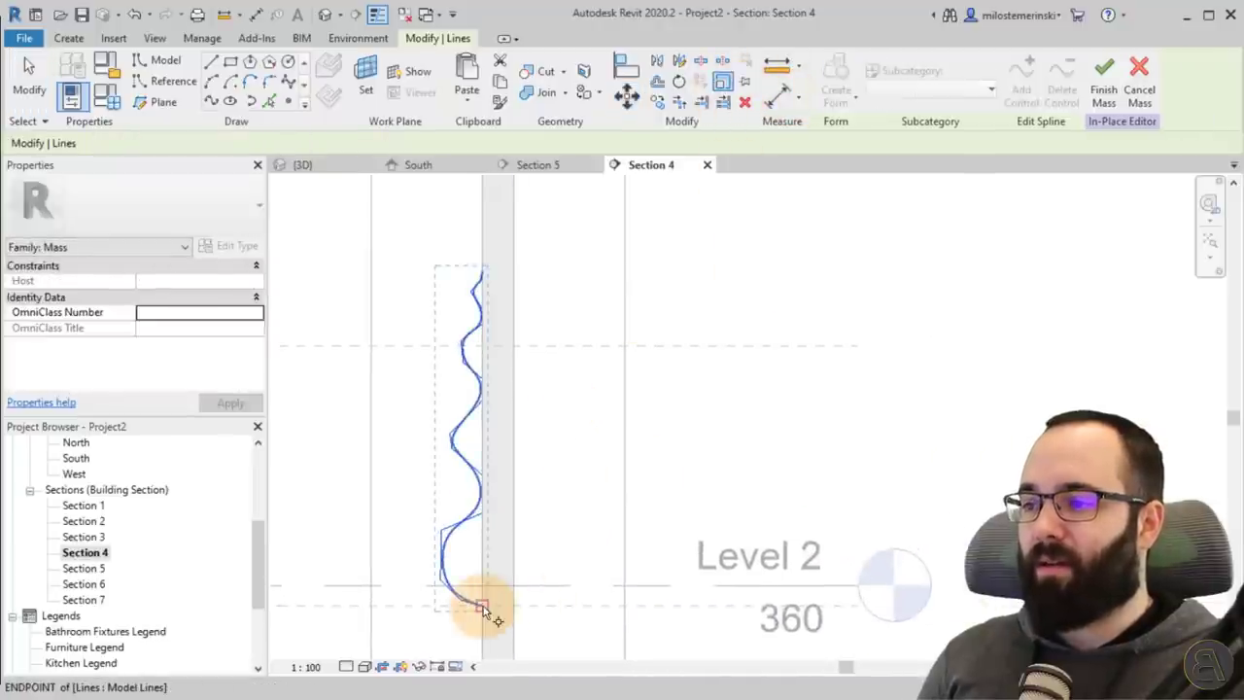
{"action": "left_click", "coordinate": [483, 602]}
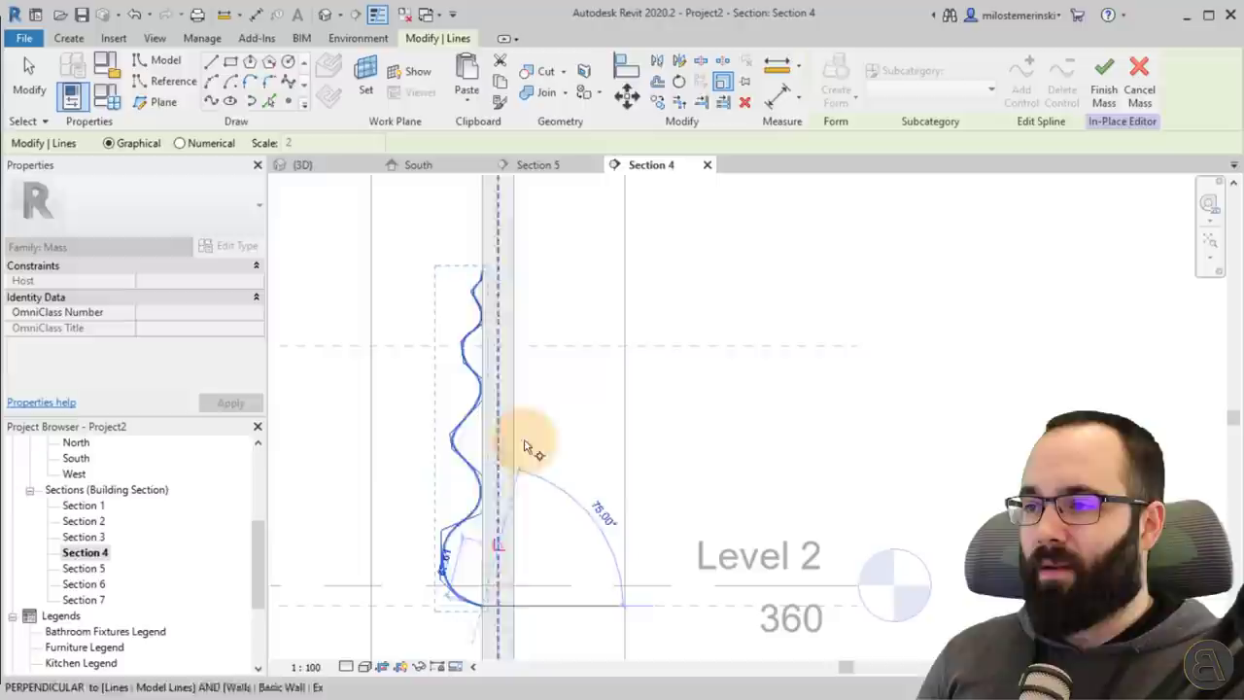
{"action": "left_click", "coordinate": [483, 296]}
{"action": "left_click", "coordinate": [486, 349]}
{"action": "middle_click_drag", "start_coordinate": [589, 436], "coordinate": [712, 388]}
Step: In the 3D view, paste a copy of the scaled profile aligned to the same place and host it on Reference Plane : 3
{"action": "left_click", "coordinate": [335, 175]}
{"action": "left_click", "coordinate": [683, 451]}
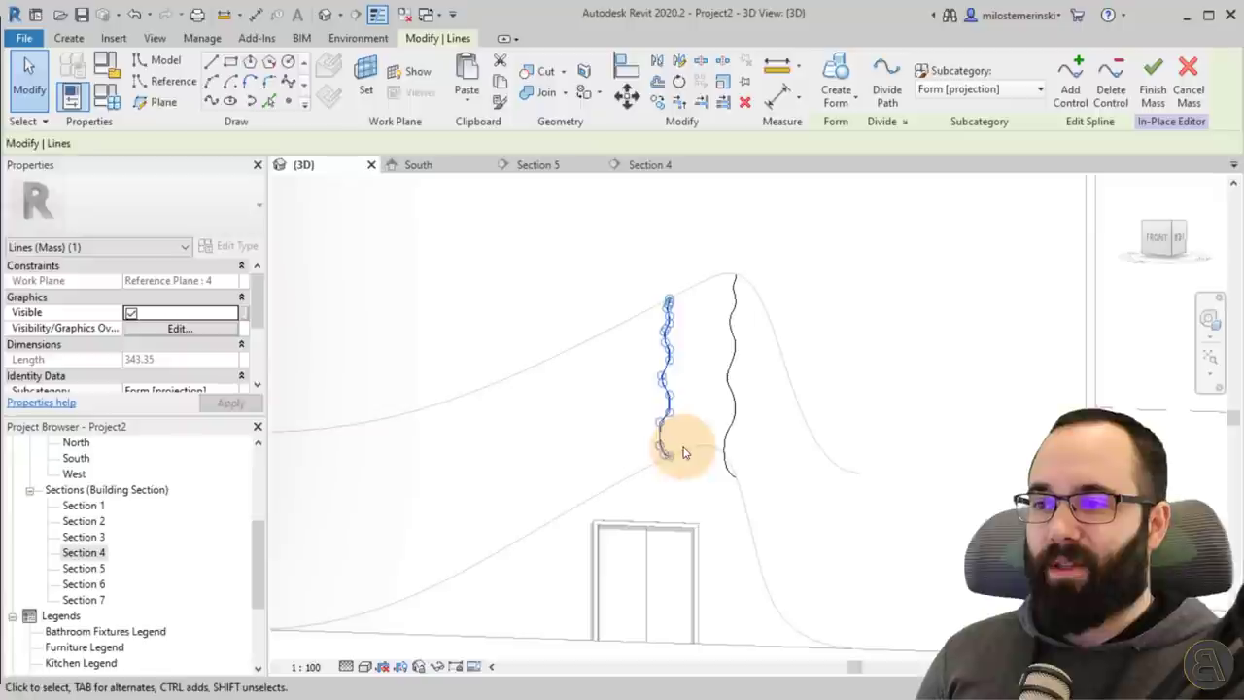
{"action": "middle_click_drag", "start_coordinate": [691, 432], "coordinate": [680, 439], "text": "shift"}
{"action": "middle_click_drag", "start_coordinate": [699, 389], "coordinate": [726, 400]}
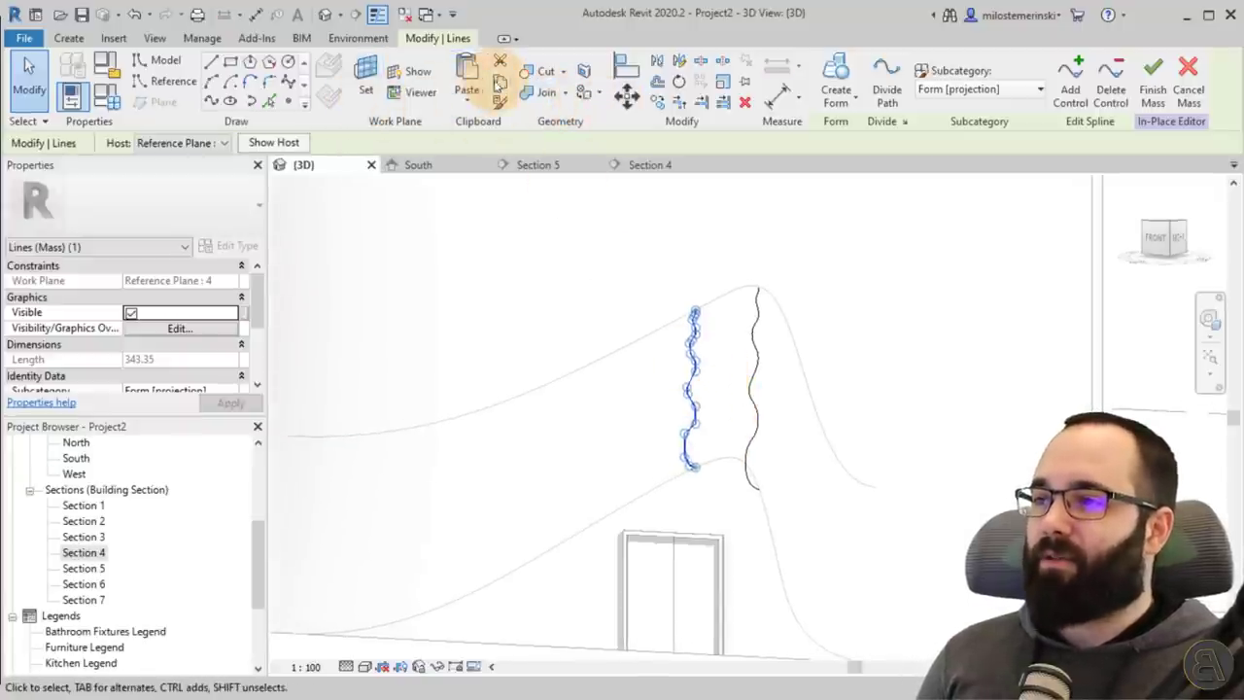
{"action": "left_click", "coordinate": [483, 109]}
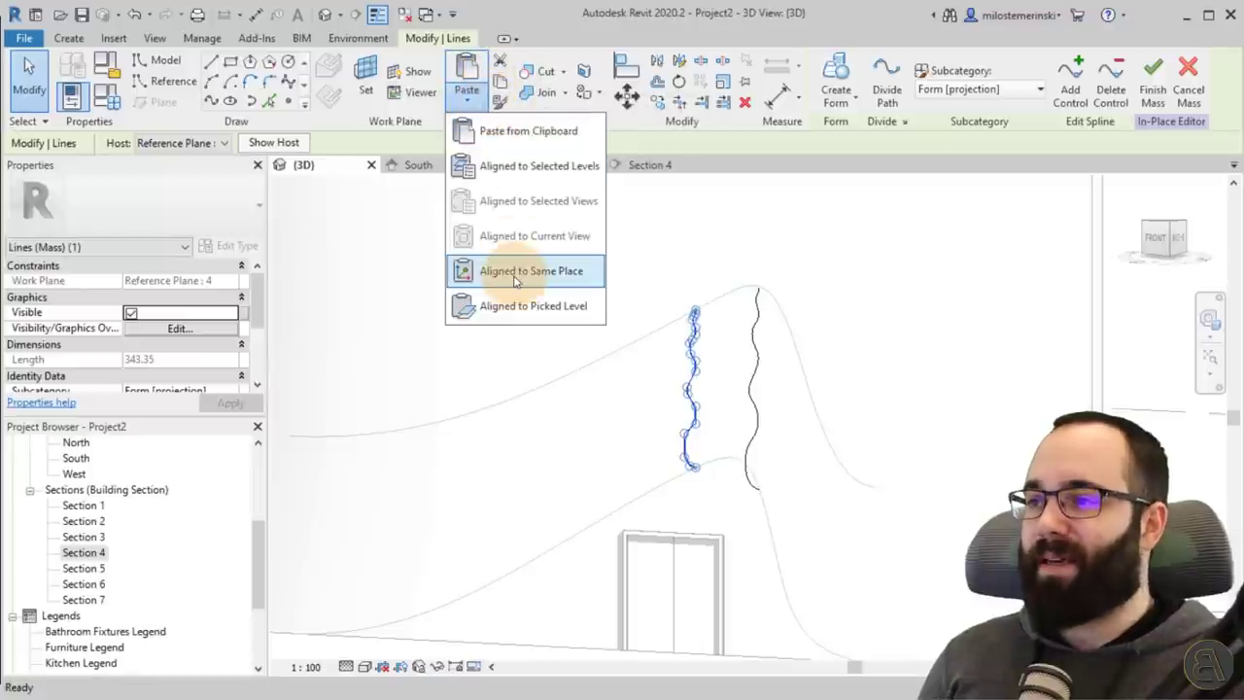
{"action": "left_click", "coordinate": [502, 275]}
{"action": "left_click", "coordinate": [254, 146]}
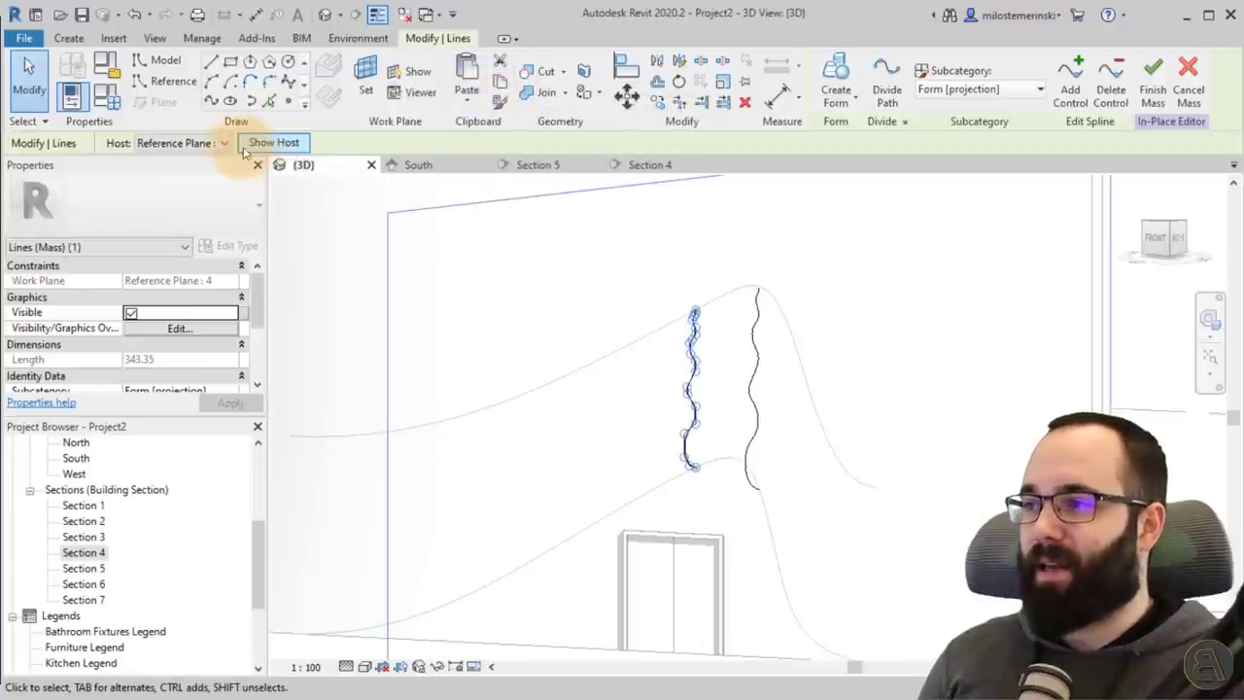
{"action": "left_click", "coordinate": [181, 200]}
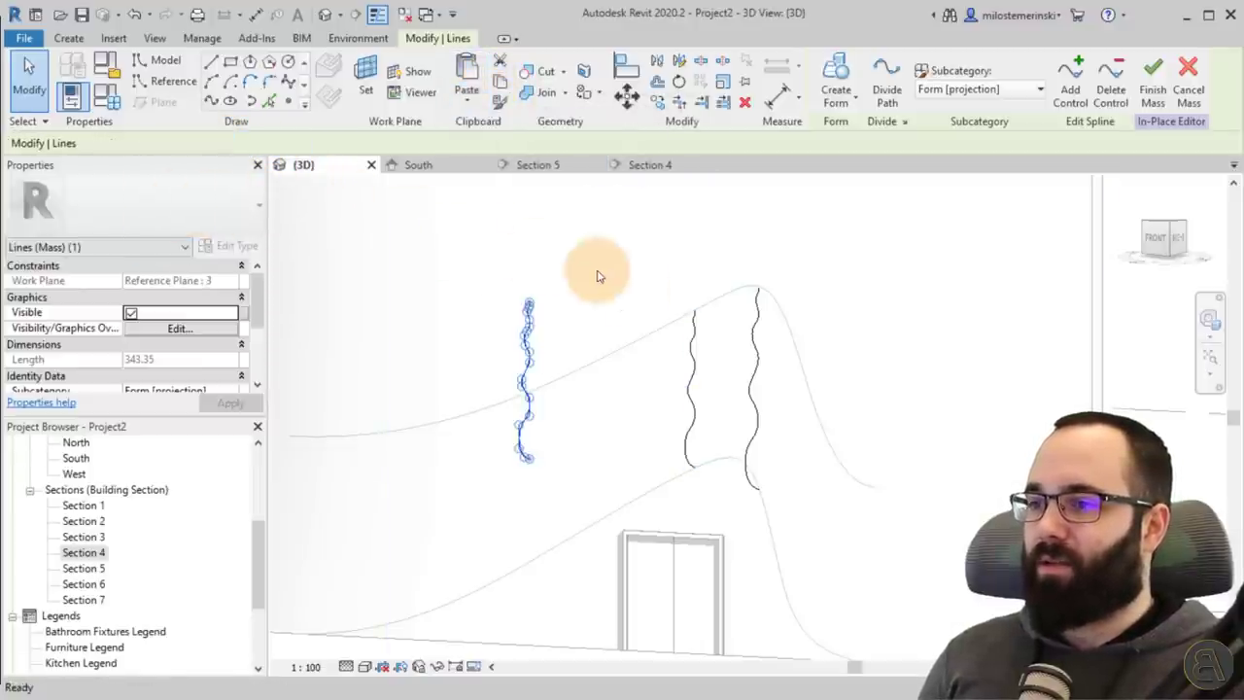
{"action": "middle_click_drag", "start_coordinate": [563, 292], "coordinate": [614, 402]}
{"action": "scroll", "coordinate": [657, 422], "scroll_direction": "up", "scroll_amount": 1}
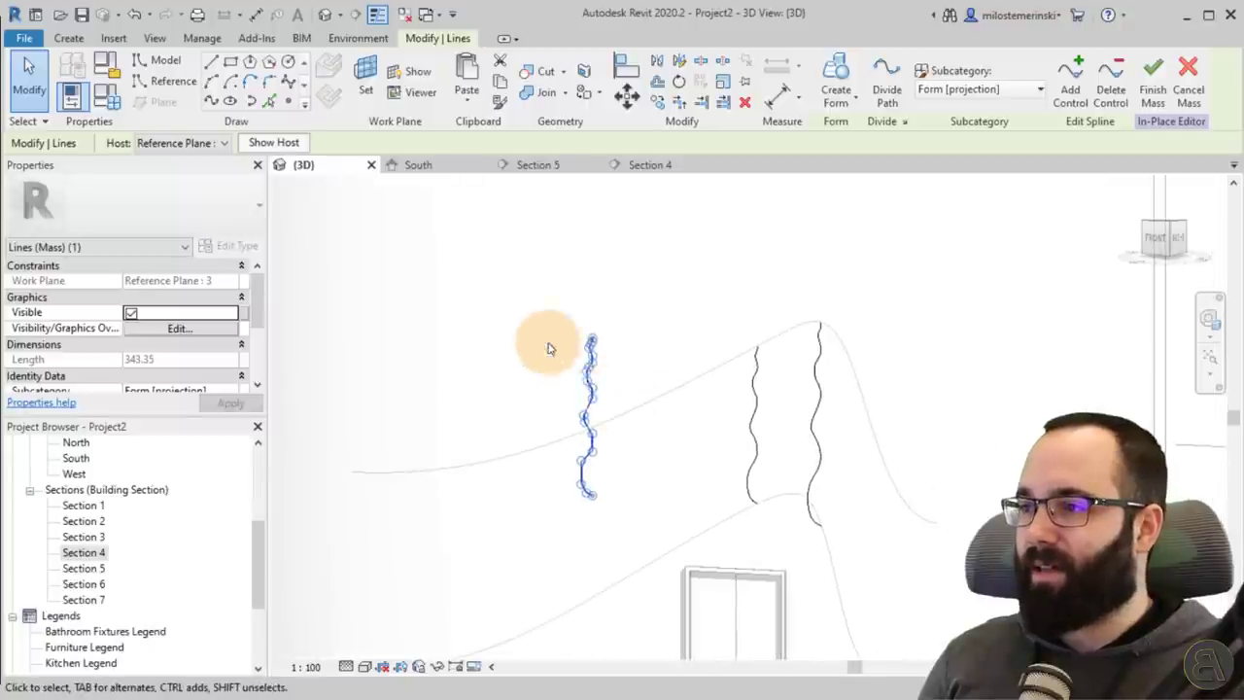
Step: In the Section 3 view, move the copied profile by its lower endpoint onto the lower reference plane at the wall face
{"action": "double_click", "coordinate": [93, 538]}
{"action": "scroll", "coordinate": [738, 427], "scroll_direction": "up", "scroll_amount": 3}
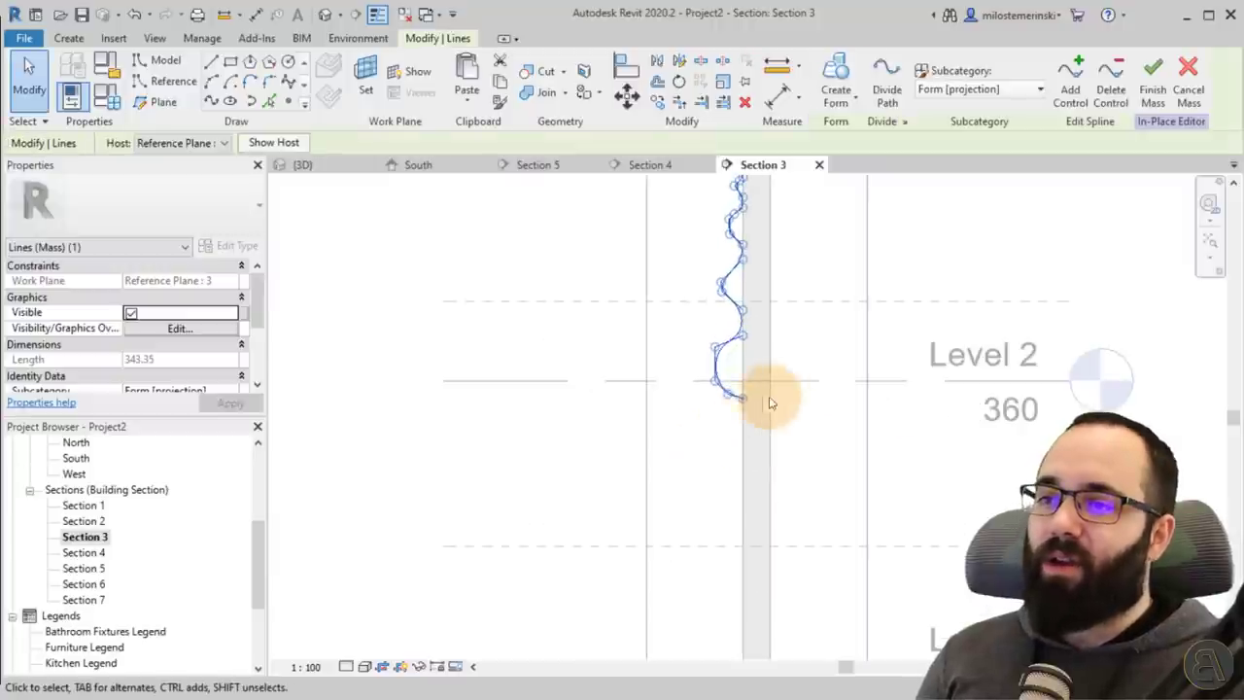
{"action": "middle_click_drag", "start_coordinate": [769, 402], "coordinate": [695, 420]}
{"action": "left_click", "coordinate": [627, 94]}
{"action": "left_click", "coordinate": [672, 415]}
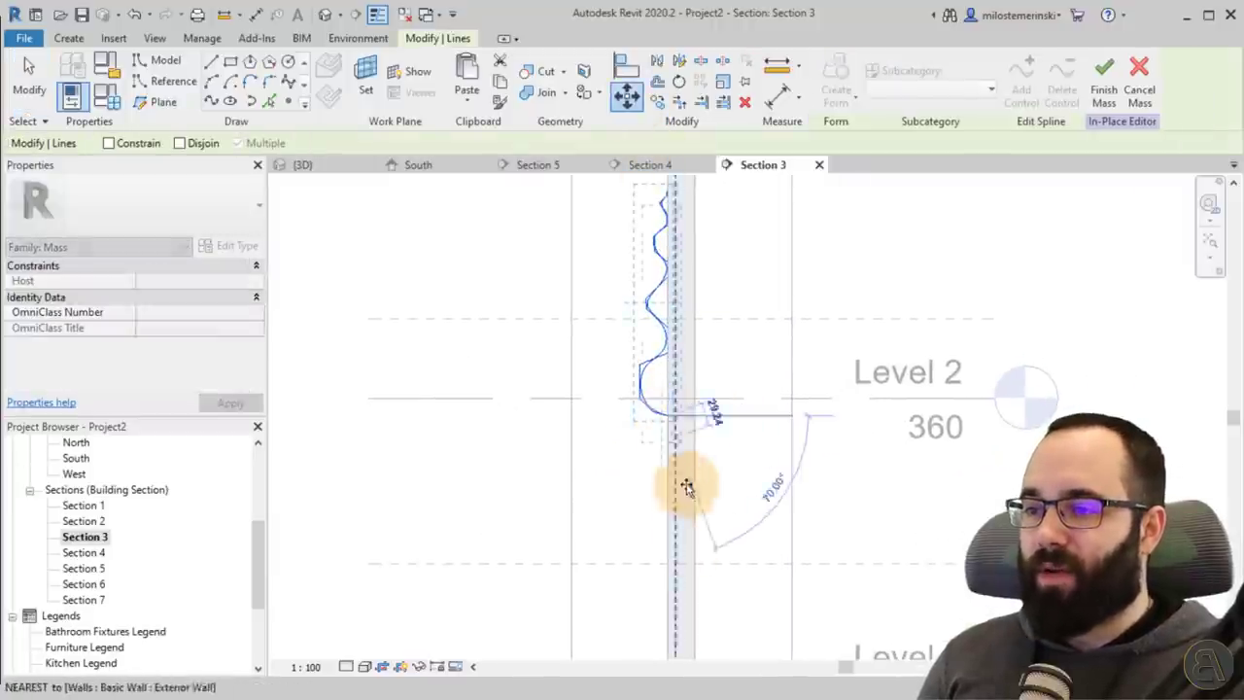
{"action": "left_click", "coordinate": [667, 562]}
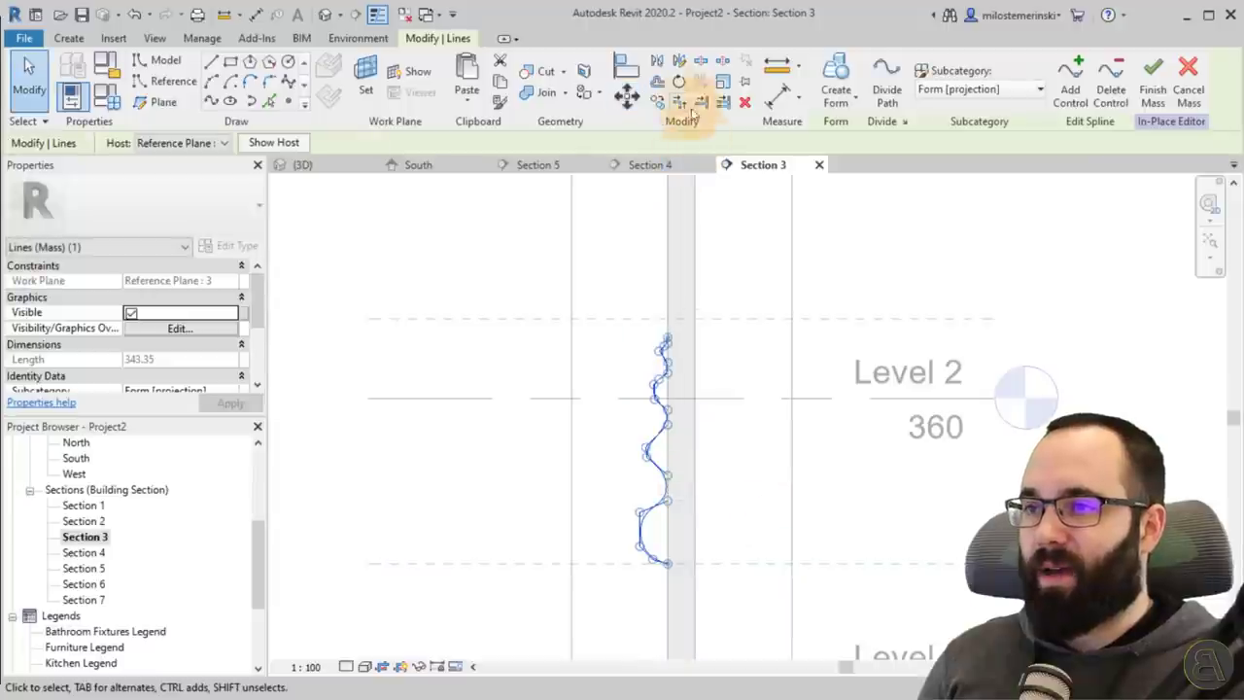
Step: Scale the profile graphically from its lower endpoint so its upper end meets the upper reference plane
{"action": "left_click", "coordinate": [719, 86]}
{"action": "left_click", "coordinate": [668, 564]}
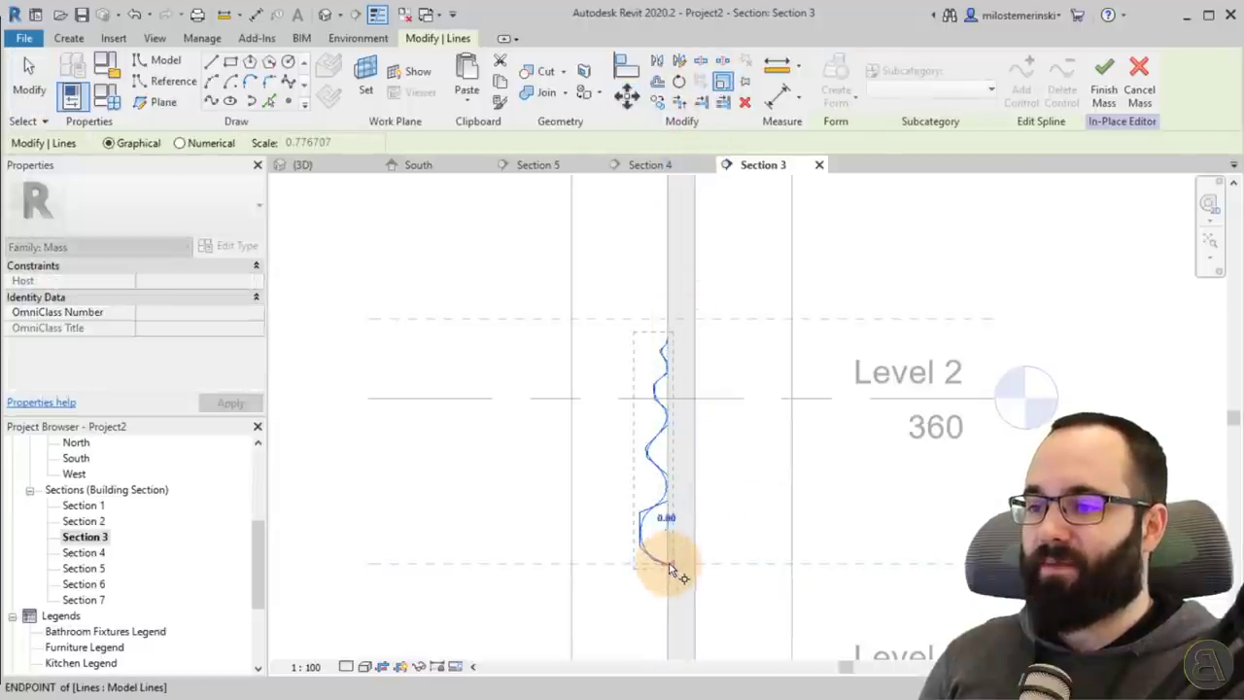
{"action": "left_click", "coordinate": [668, 337]}
{"action": "left_click", "coordinate": [670, 321]}
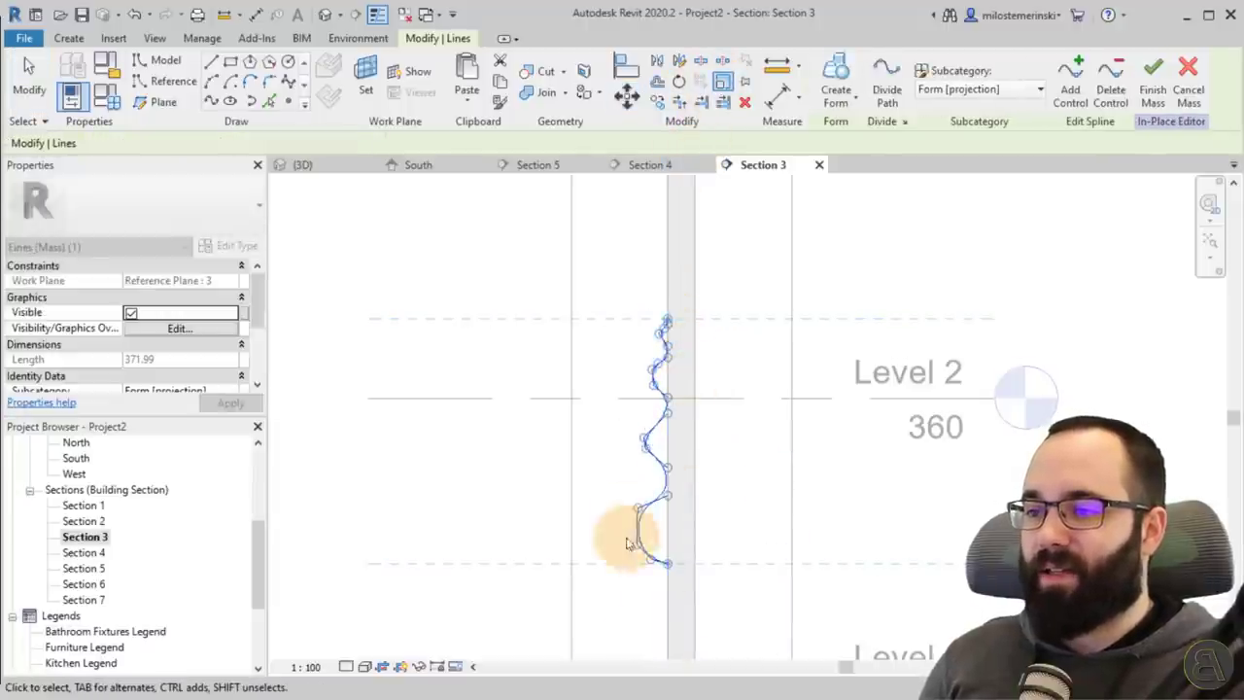
Step: Flatten the two lowest waves of the Section 3 profile by pulling their spline control points toward the wall face
{"action": "scroll", "coordinate": [636, 532], "scroll_direction": "up", "scroll_amount": 3}
{"action": "left_click_drag", "start_coordinate": [672, 590], "coordinate": [695, 590]}
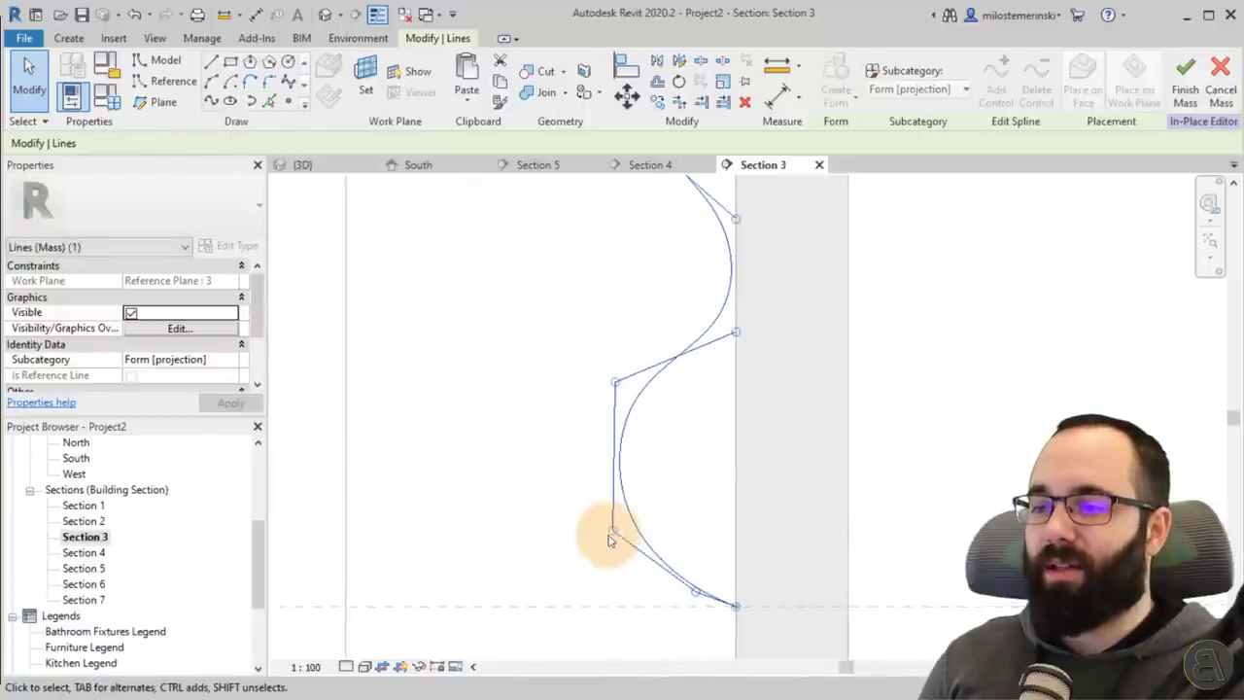
{"action": "left_click_drag", "start_coordinate": [612, 530], "coordinate": [649, 525]}
{"action": "left_click_drag", "start_coordinate": [646, 407], "coordinate": [669, 351]}
{"action": "middle_click_drag", "start_coordinate": [683, 329], "coordinate": [683, 589]}
{"action": "left_click_drag", "start_coordinate": [645, 405], "coordinate": [670, 413]}
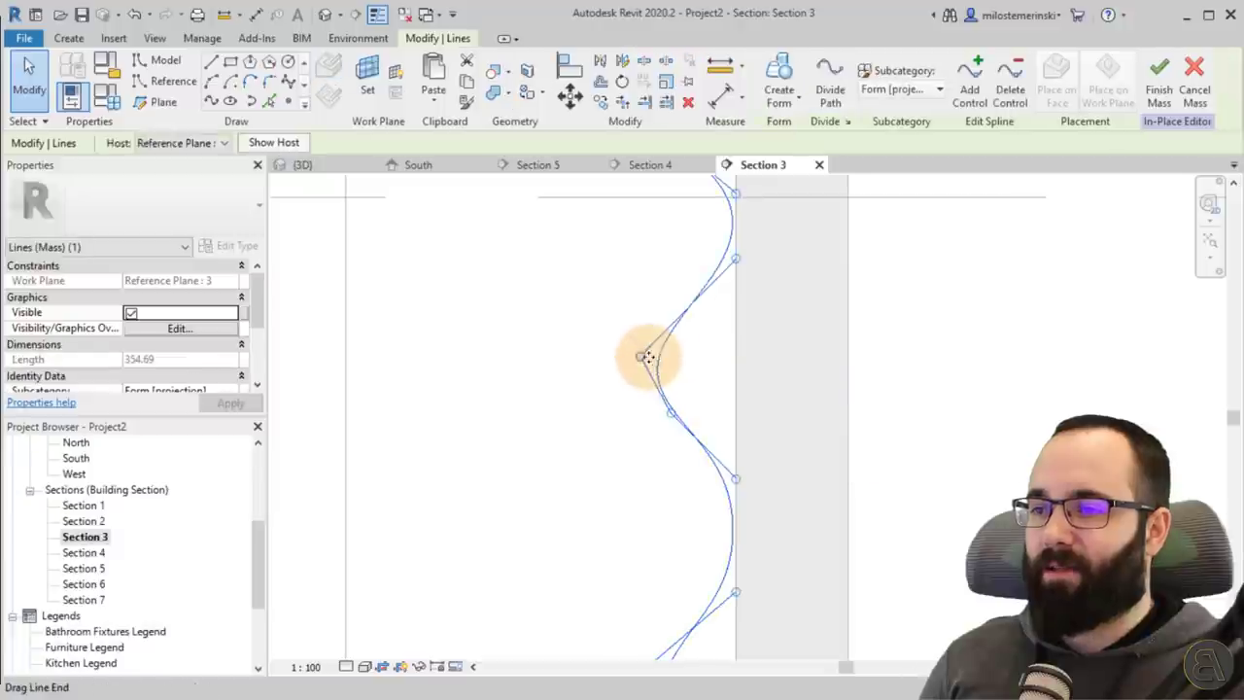
{"action": "left_click_drag", "start_coordinate": [642, 357], "coordinate": [666, 355]}
Step: Flatten the upper waves of the Section 3 profile by moving their control points closer to the wall face, and deselect the spline
{"action": "middle_click_drag", "start_coordinate": [669, 326], "coordinate": [657, 597]}
{"action": "left_click_drag", "start_coordinate": [669, 418], "coordinate": [680, 411]}
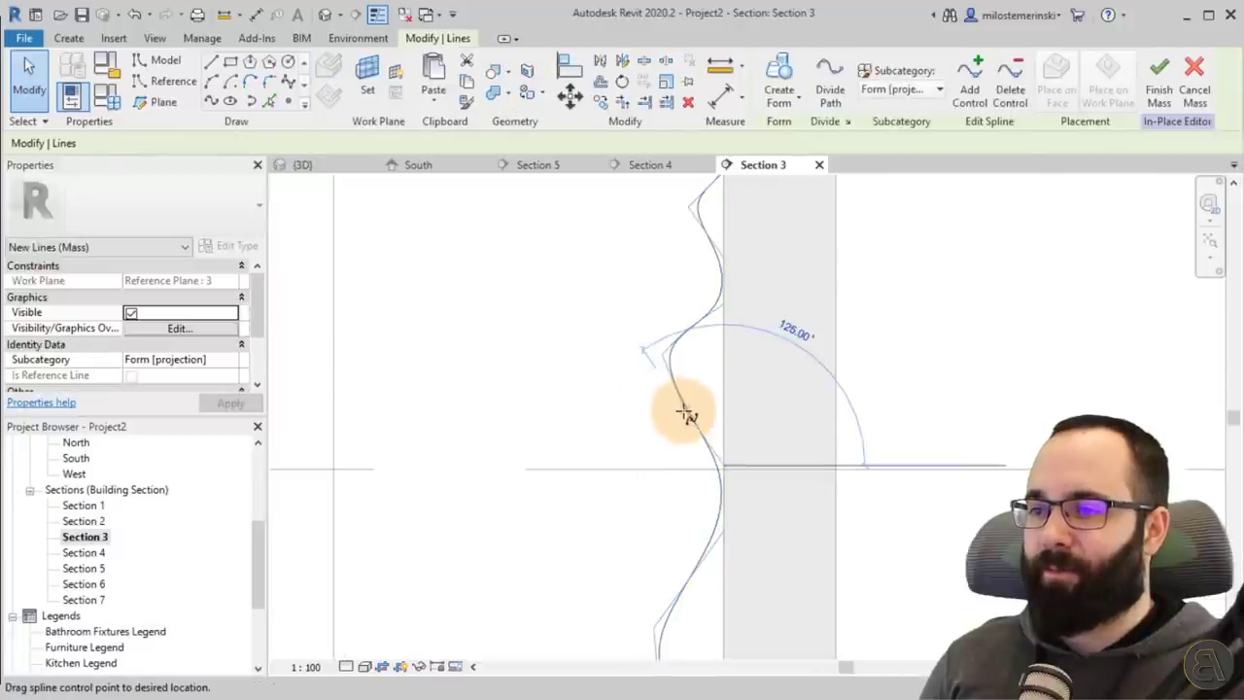
{"action": "mouse_move", "coordinate": [661, 352]}
{"action": "left_mouse_down"}
{"action": "mouse_move", "coordinate": [699, 361]}
{"action": "mouse_move", "coordinate": [680, 360]}
{"action": "left_mouse_up"}
{"action": "left_click_drag", "start_coordinate": [688, 331], "coordinate": [701, 337]}
{"action": "middle_click_drag", "start_coordinate": [681, 295], "coordinate": [671, 506]}
{"action": "left_click_drag", "start_coordinate": [681, 417], "coordinate": [708, 399]}
{"action": "scroll", "coordinate": [708, 333], "scroll_direction": "down", "scroll_amount": 4}
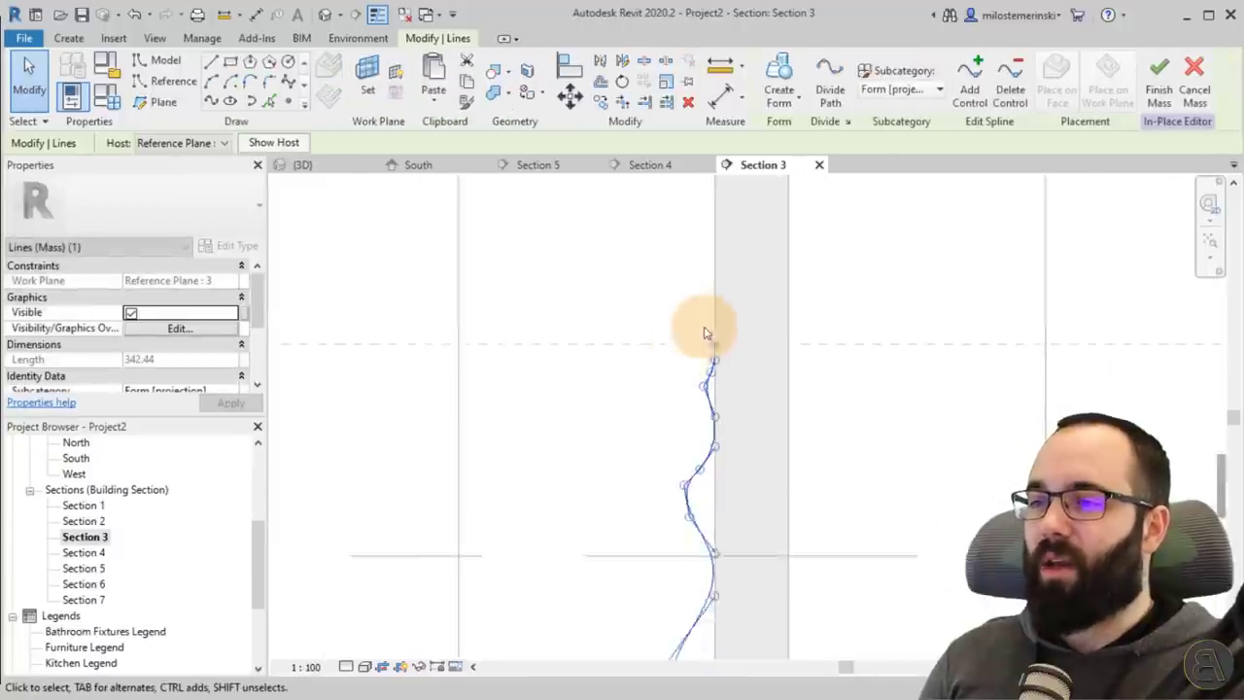
{"action": "left_click", "coordinate": [569, 397]}
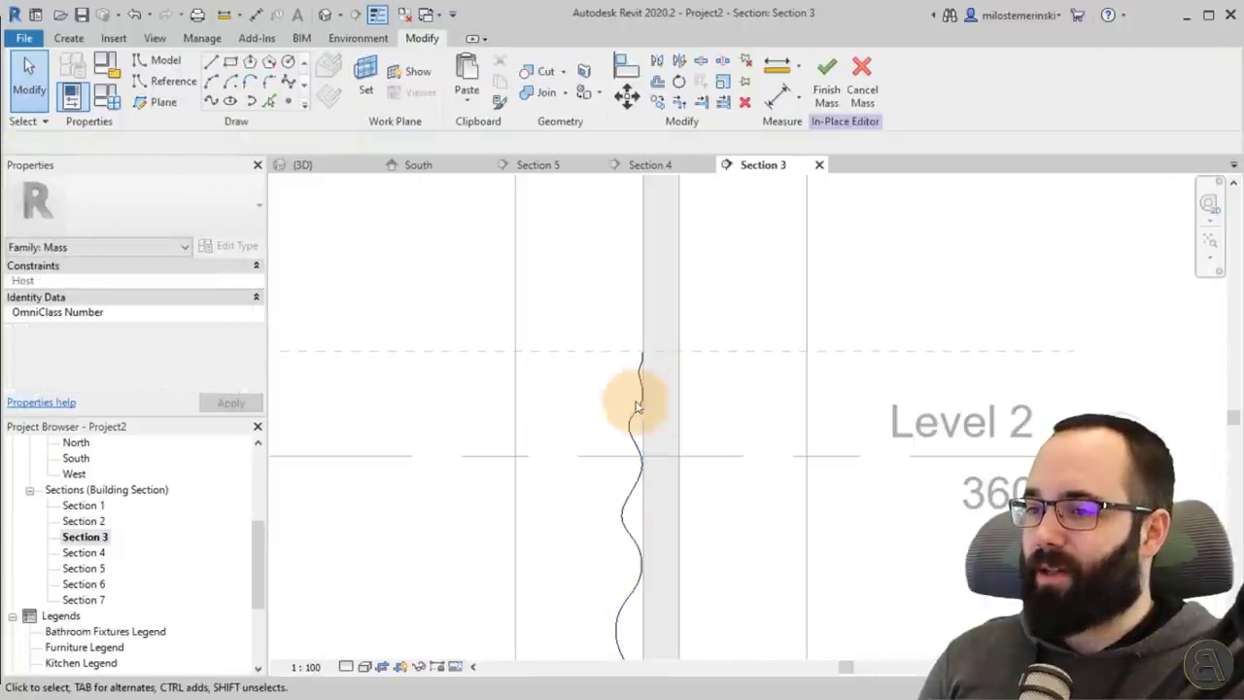
Step: In the 3D view, paste a copy of the flattened profile aligned to the same place and host it on Reference Plane : 2
{"action": "left_click", "coordinate": [326, 167]}
{"action": "middle_click_drag", "start_coordinate": [680, 411], "coordinate": [757, 311]}
{"action": "scroll", "coordinate": [697, 379], "scroll_direction": "up", "scroll_amount": 2}
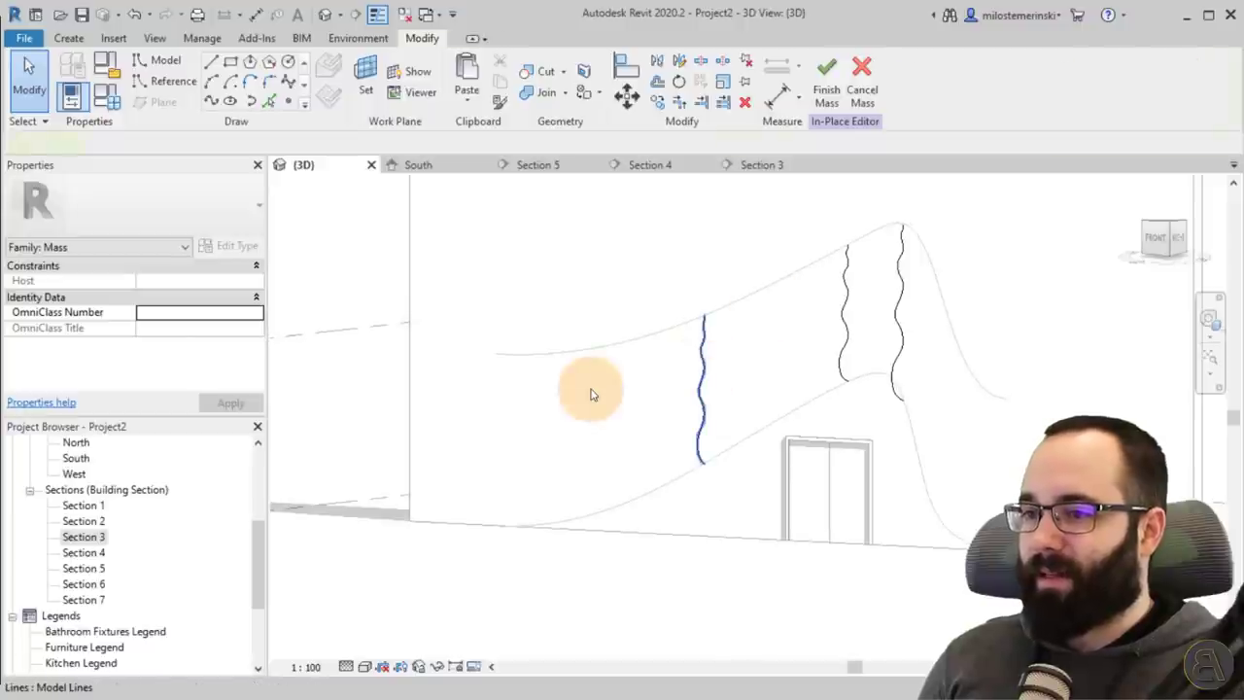
{"action": "left_click", "coordinate": [470, 103]}
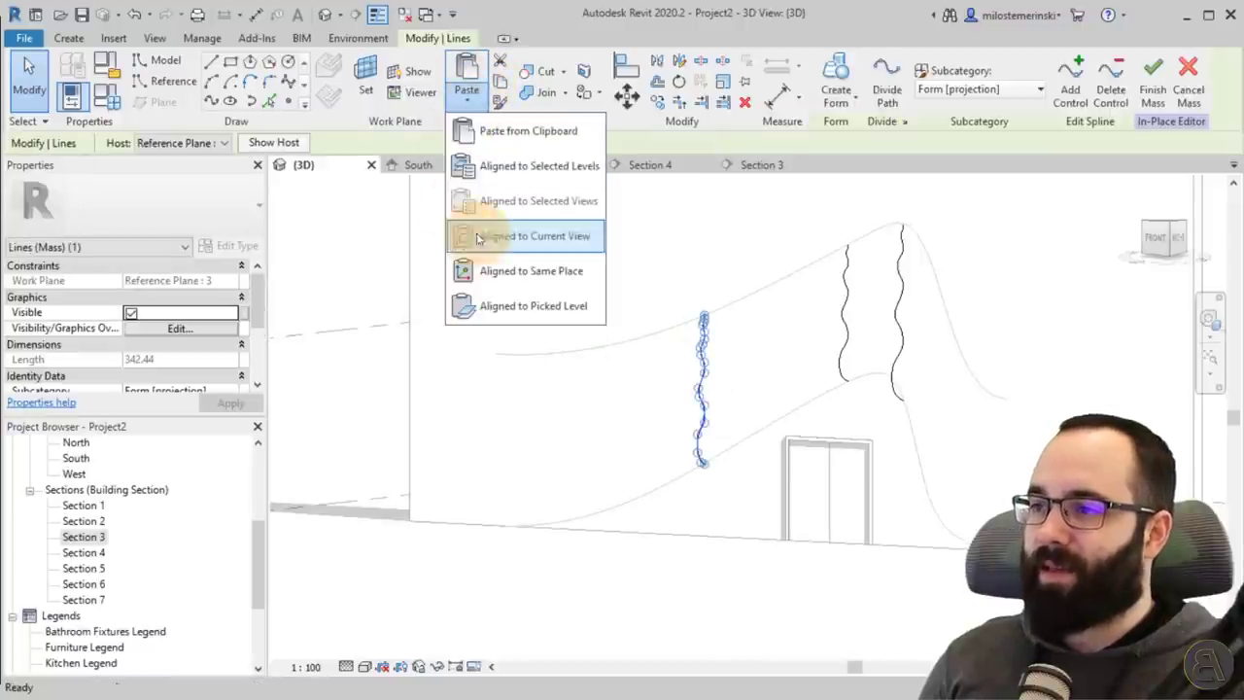
{"action": "left_click", "coordinate": [488, 270]}
{"action": "left_click", "coordinate": [185, 143]}
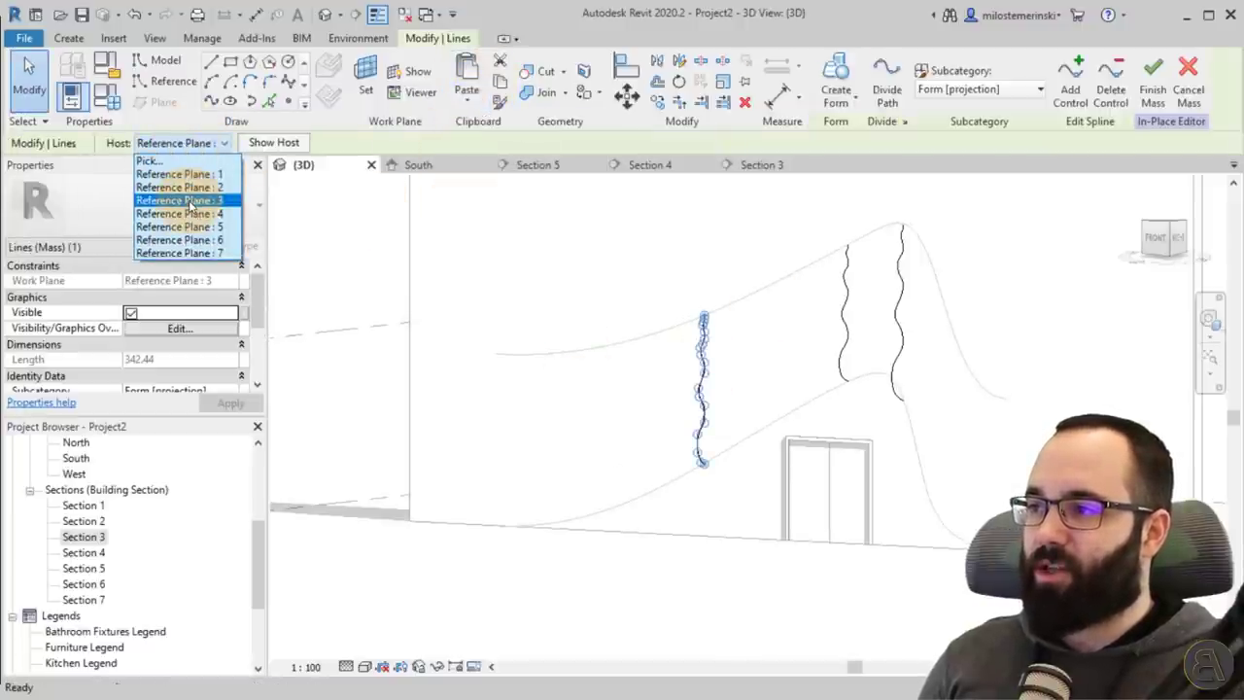
{"action": "left_click", "coordinate": [187, 190]}
{"action": "left_click", "coordinate": [598, 404]}
{"action": "left_click", "coordinate": [582, 414]}
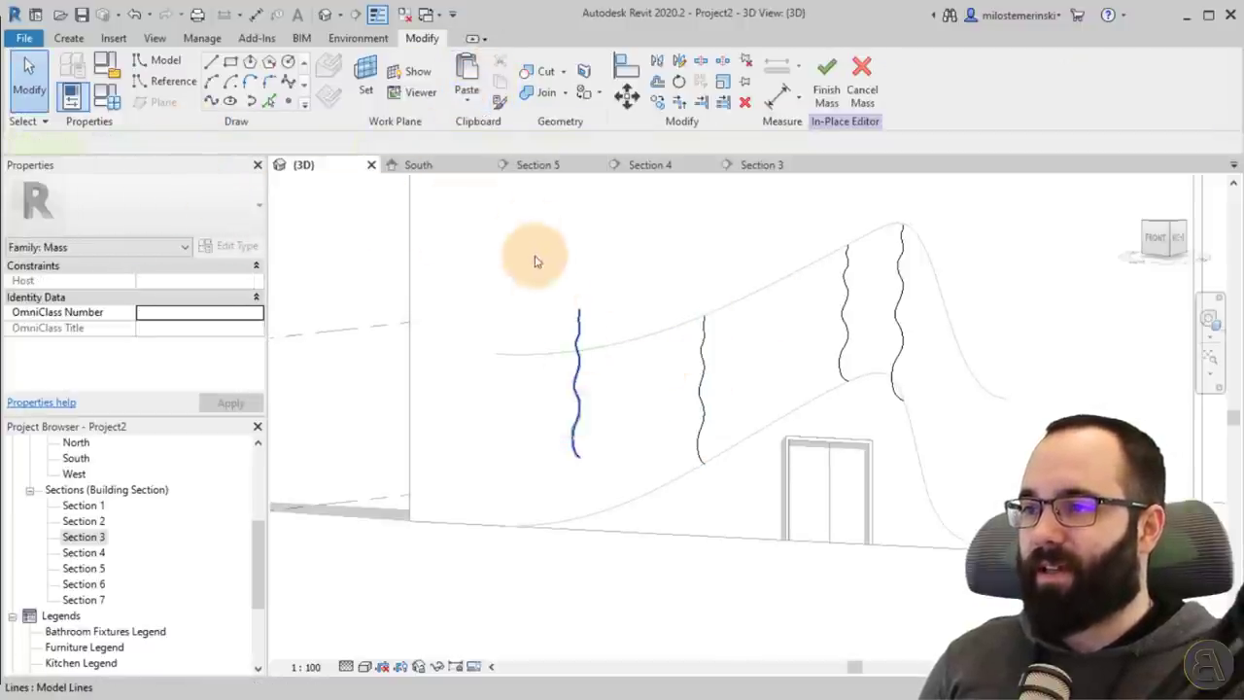
Step: In the Section 2 view, move the copied profile by its lower endpoint onto the lower reference plane at the wall face
{"action": "double_click", "coordinate": [83, 522]}
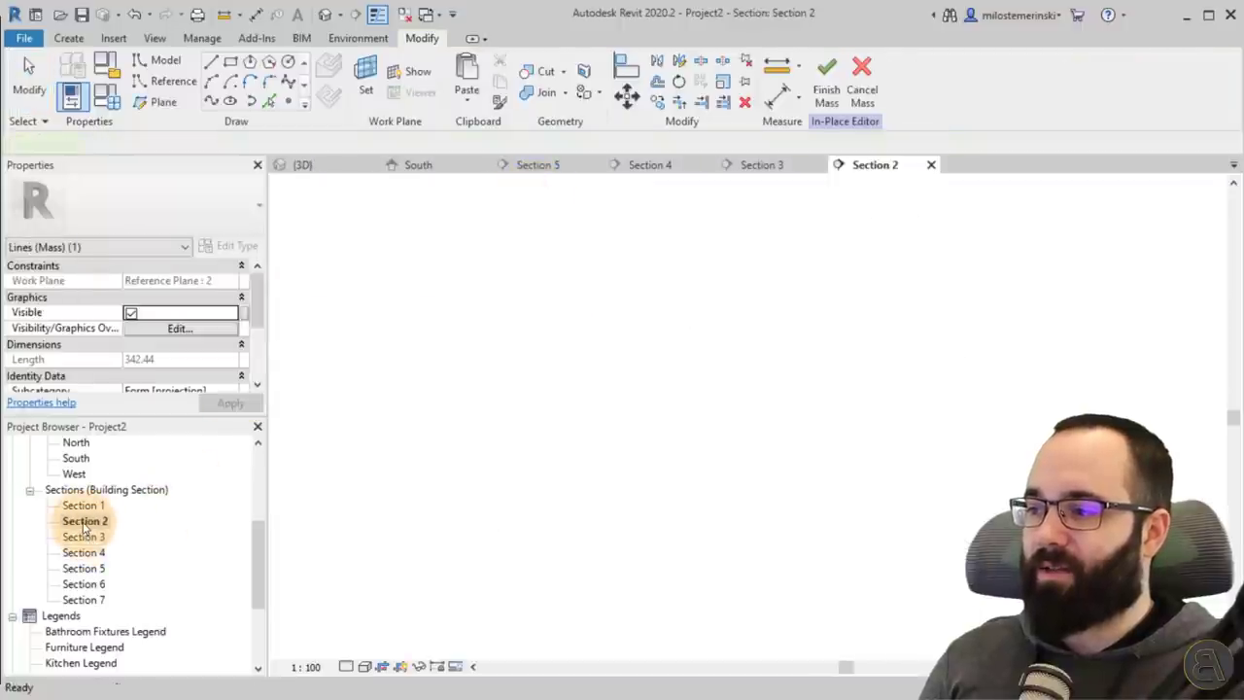
{"action": "scroll", "coordinate": [736, 476], "scroll_direction": "up", "scroll_amount": 5}
{"action": "key", "text": "m"}
{"action": "key", "text": "v"}
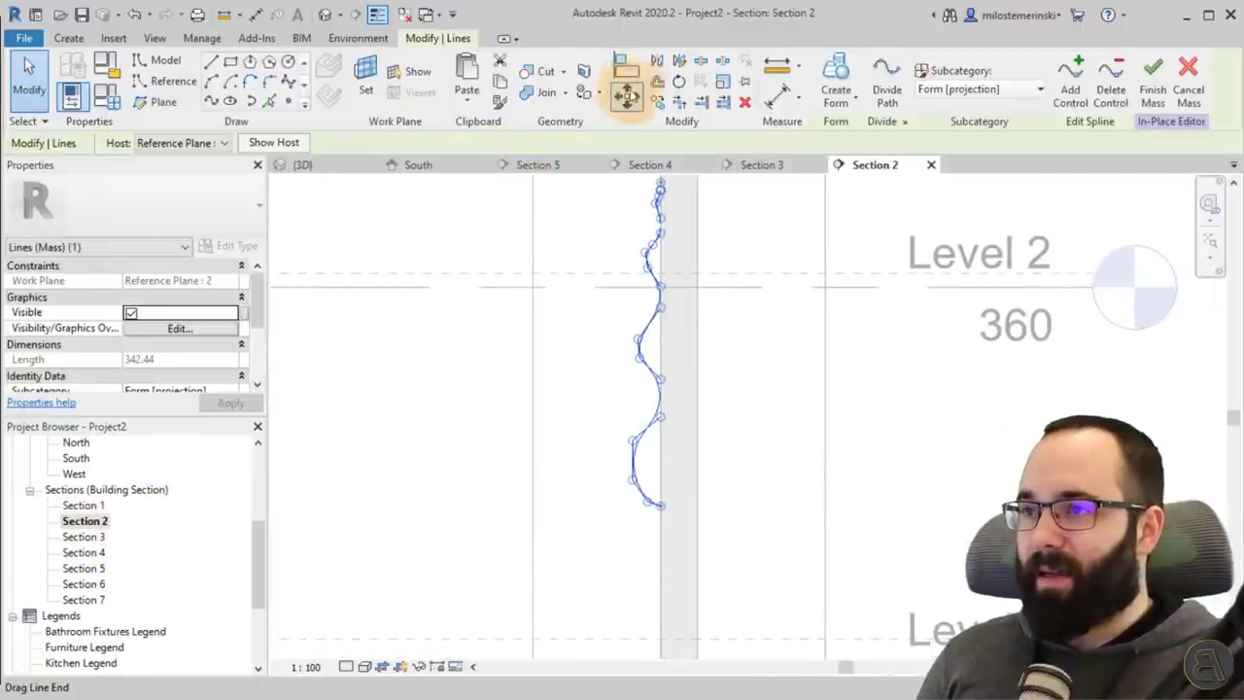
{"action": "left_click", "coordinate": [661, 506]}
{"action": "left_click", "coordinate": [659, 639]}
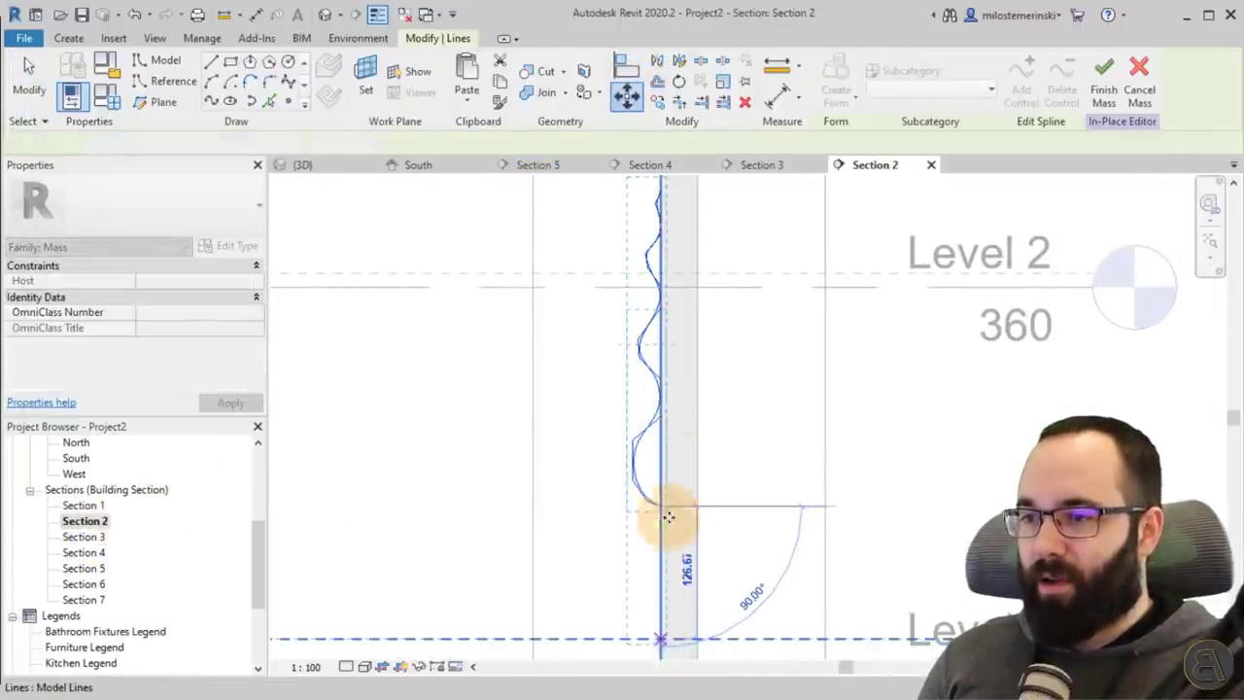
Step: Scale the Section 2 profile graphically from its lower endpoint up to the upper reference plane
{"action": "middle_click_drag", "start_coordinate": [680, 465], "coordinate": [570, 476]}
{"action": "left_click", "coordinate": [722, 82]}
{"action": "key", "text": "r"}
{"action": "key", "text": "e"}
{"action": "left_click", "coordinate": [559, 641]}
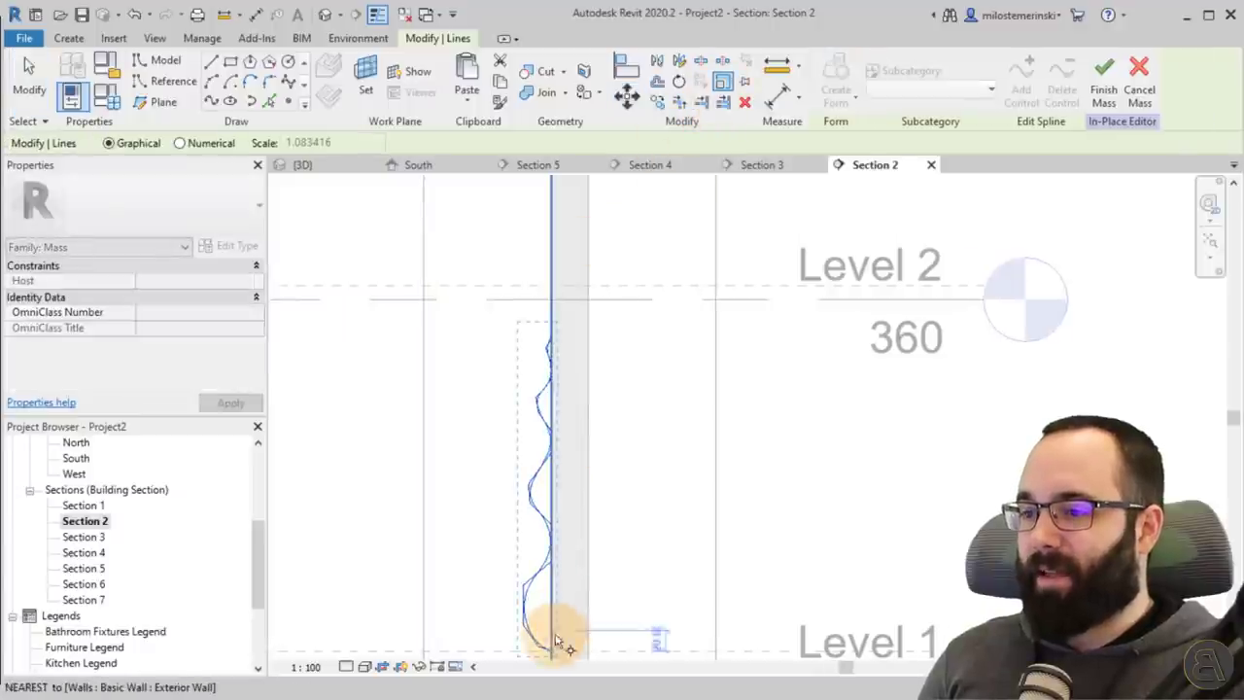
{"action": "left_click", "coordinate": [550, 649]}
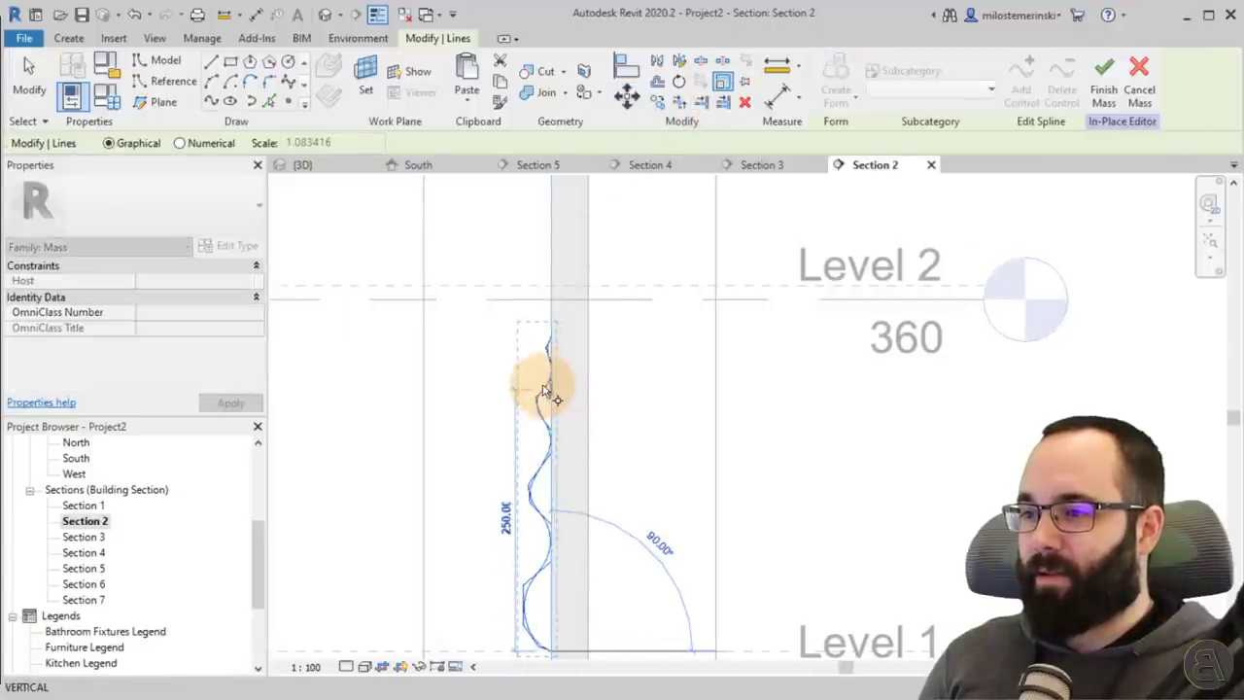
{"action": "left_click", "coordinate": [555, 287]}
Step: Flatten the two lowest waves of the Section 2 profile by pulling their spline control points toward the wall face
{"action": "middle_click_drag", "start_coordinate": [582, 400], "coordinate": [617, 374]}
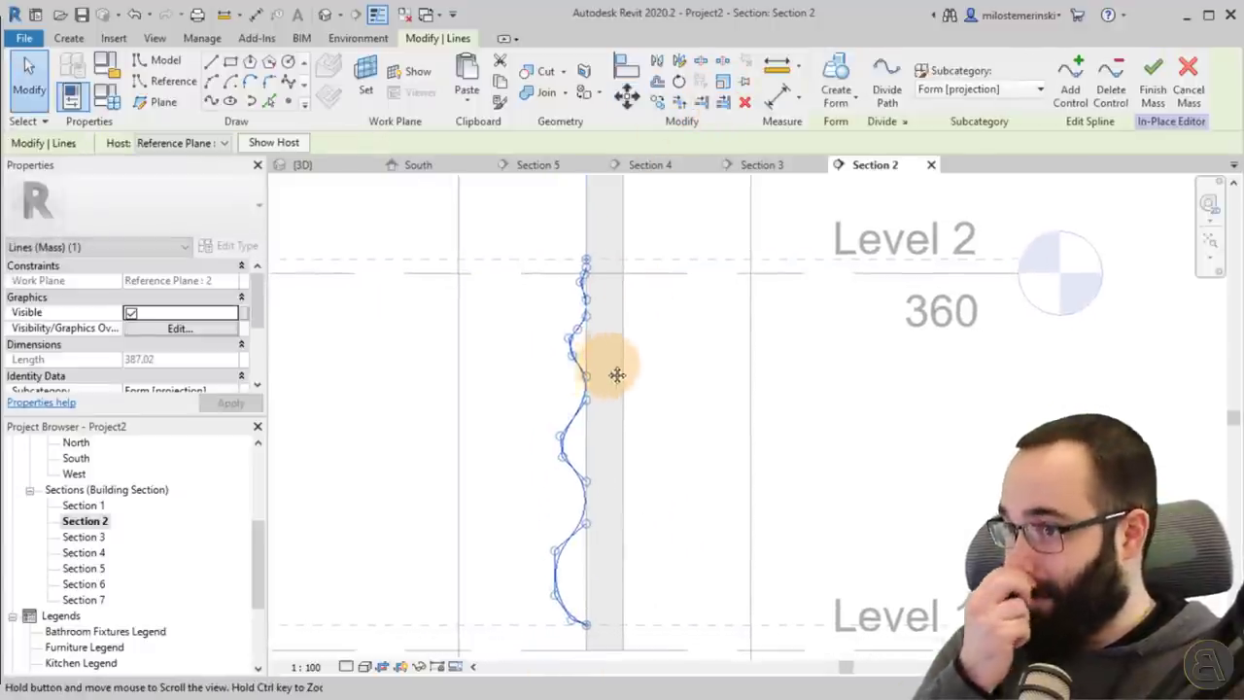
{"action": "scroll", "coordinate": [581, 556], "scroll_direction": "up", "scroll_amount": 1}
{"action": "middle_click_drag", "start_coordinate": [581, 557], "coordinate": [547, 450]}
{"action": "scroll", "coordinate": [546, 522], "scroll_direction": "up", "scroll_amount": 4}
{"action": "left_click_drag", "start_coordinate": [531, 521], "coordinate": [545, 518]}
{"action": "left_click_drag", "start_coordinate": [495, 471], "coordinate": [532, 472]}
{"action": "left_click_drag", "start_coordinate": [495, 383], "coordinate": [533, 395]}
{"action": "middle_click_drag", "start_coordinate": [517, 183], "coordinate": [530, 385]}
{"action": "left_click_drag", "start_coordinate": [533, 402], "coordinate": [559, 400]}
{"action": "left_click_drag", "start_coordinate": [528, 352], "coordinate": [559, 360]}
Step: Smooth the upper waves of the Section 2 profile into a nearly straight line along the wall face using its control points
{"action": "middle_click_drag", "start_coordinate": [559, 307], "coordinate": [545, 518]}
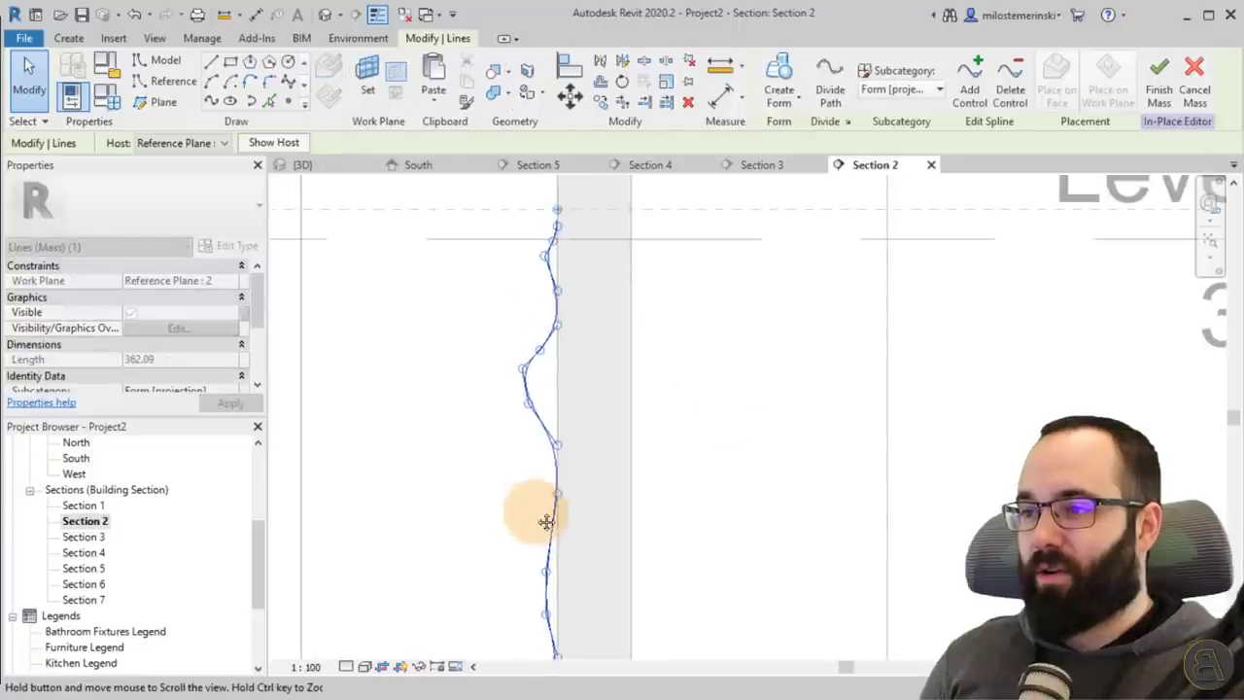
{"action": "left_click_drag", "start_coordinate": [528, 403], "coordinate": [557, 411]}
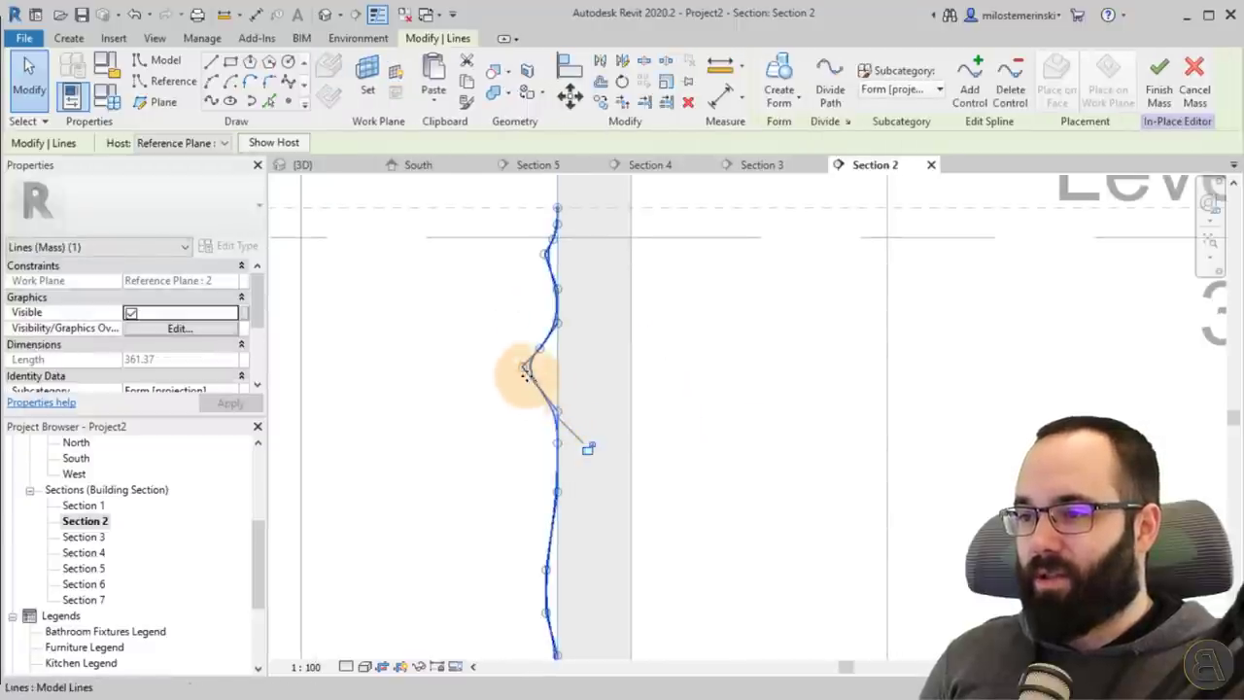
{"action": "left_click_drag", "start_coordinate": [525, 367], "coordinate": [555, 354]}
{"action": "scroll", "coordinate": [545, 347], "scroll_direction": "up", "scroll_amount": 3}
{"action": "middle_click_drag", "start_coordinate": [669, 318], "coordinate": [665, 299]}
{"action": "left_click_drag", "start_coordinate": [568, 477], "coordinate": [543, 482]}
{"action": "left_click_drag", "start_coordinate": [568, 390], "coordinate": [542, 394]}
{"action": "left_click_drag", "start_coordinate": [541, 485], "coordinate": [568, 481]}
{"action": "middle_click_drag", "start_coordinate": [576, 328], "coordinate": [558, 580]}
{"action": "left_click_drag", "start_coordinate": [523, 371], "coordinate": [554, 334]}
{"action": "scroll", "coordinate": [676, 333], "scroll_direction": "down", "scroll_amount": 3}
{"action": "scroll", "coordinate": [677, 349], "scroll_direction": "down", "scroll_amount": 3}
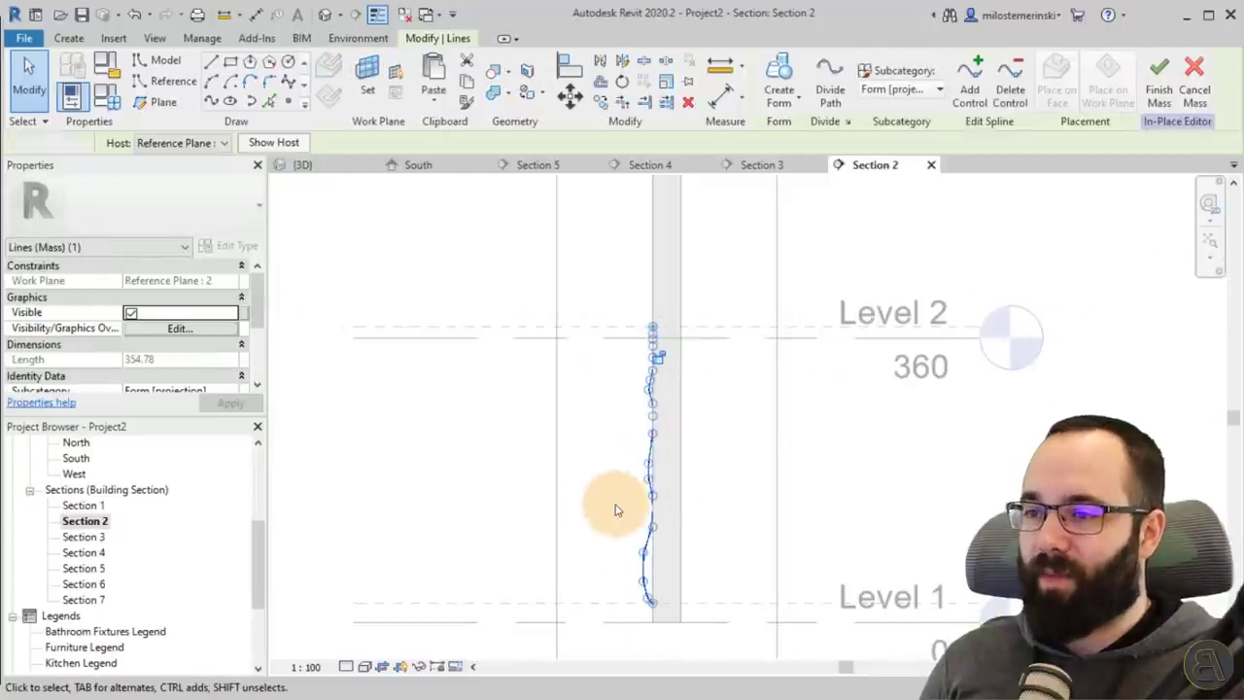
{"action": "left_click", "coordinate": [686, 456]}
Step: In the 3D view, paste a copy of the nearly straight profile aligned to the same place and host it on Reference Plane : 1
{"action": "left_click", "coordinate": [365, 169]}
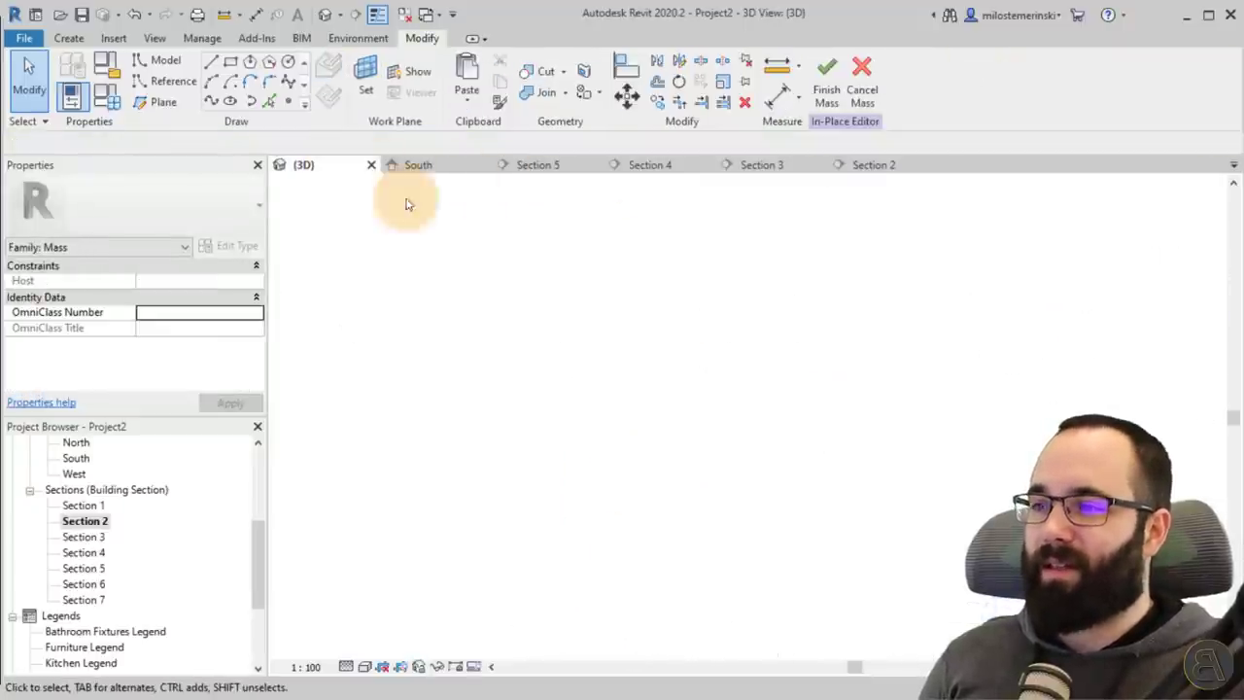
{"action": "left_click", "coordinate": [580, 442]}
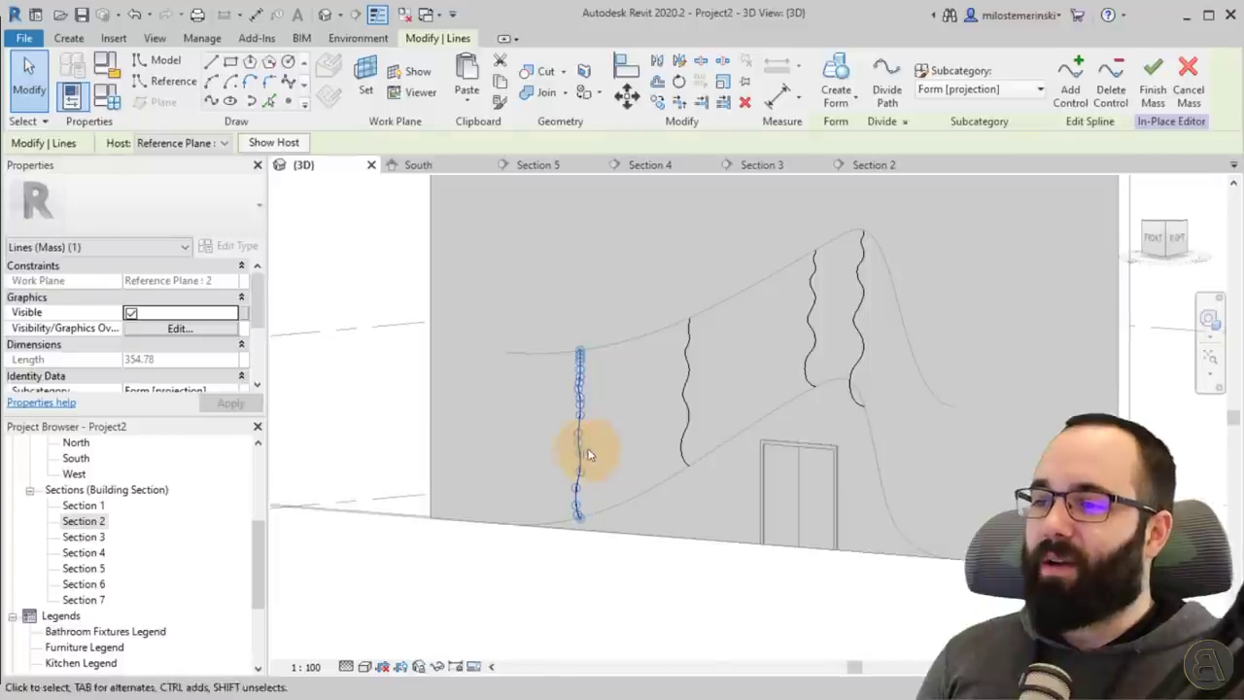
{"action": "left_click", "coordinate": [472, 103]}
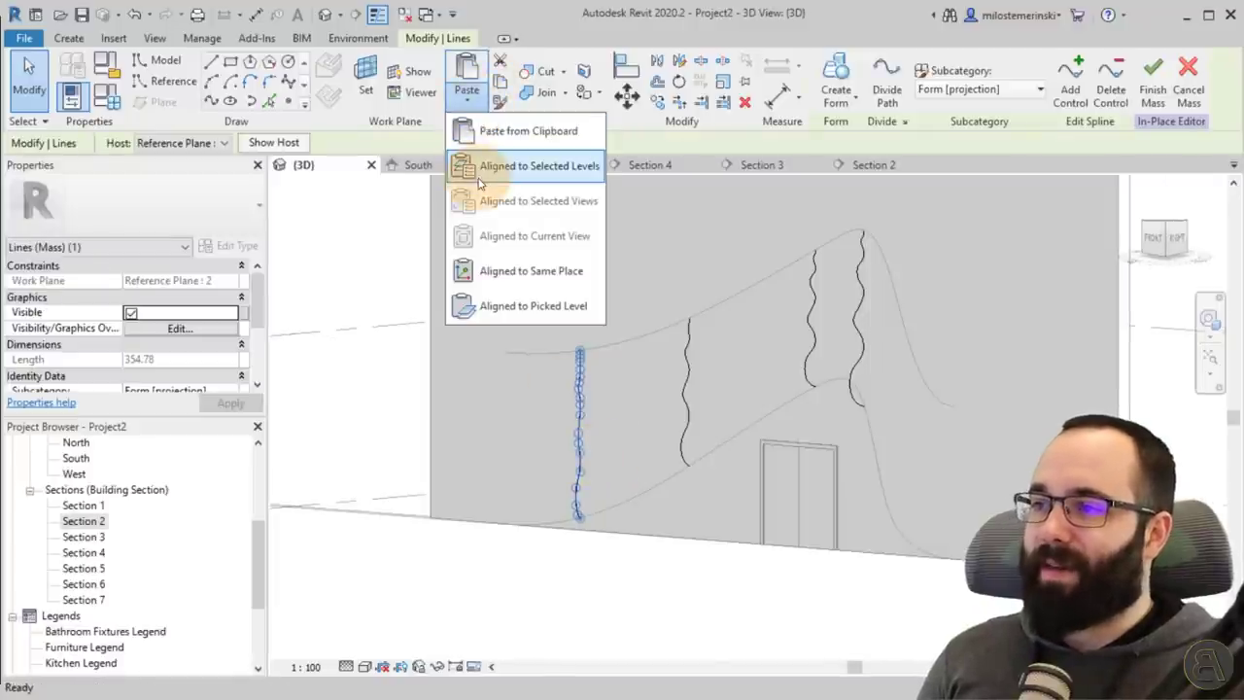
{"action": "left_click", "coordinate": [491, 272]}
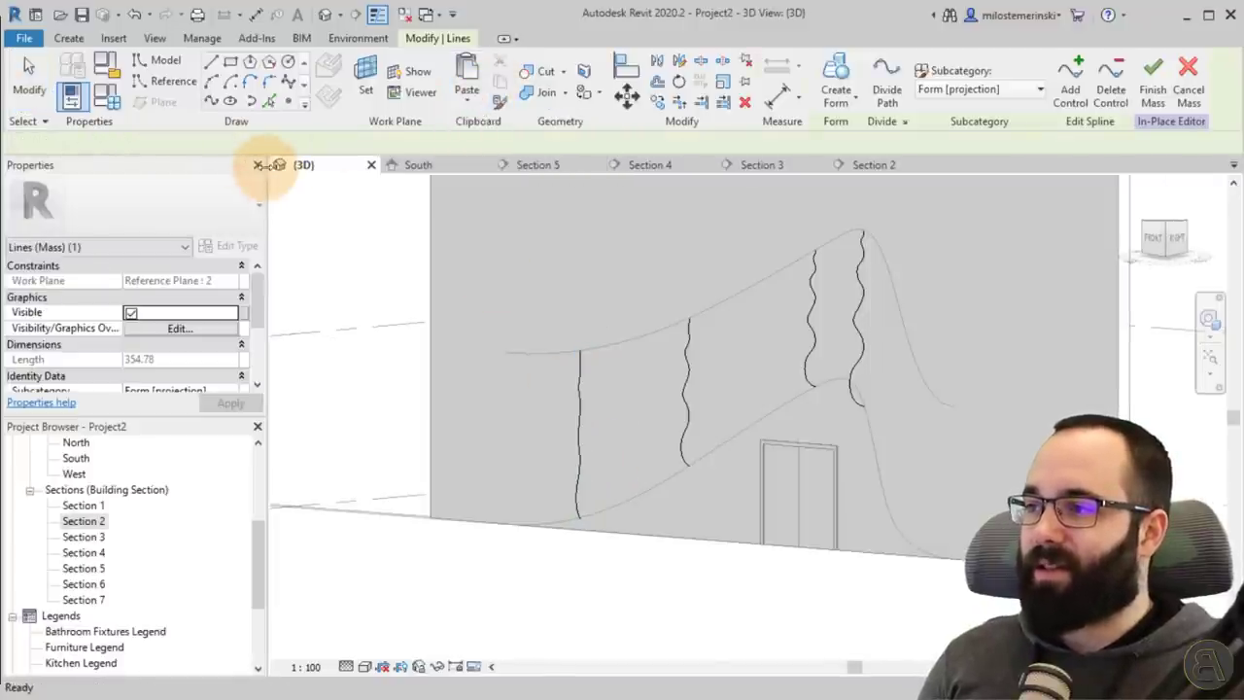
{"action": "left_click", "coordinate": [177, 143]}
{"action": "left_click", "coordinate": [185, 174]}
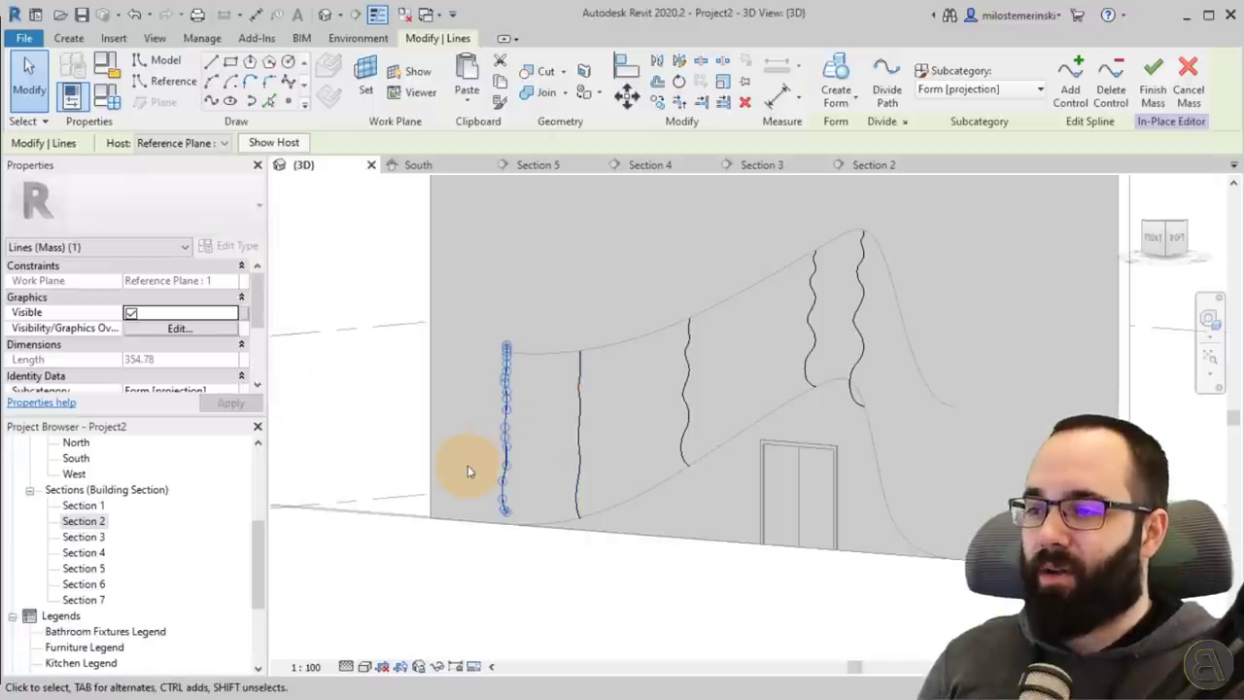
Step: In the Section 1 view, move the copied profile by its lower endpoint to the base of the wall face at Level 1
{"action": "double_click", "coordinate": [83, 505]}
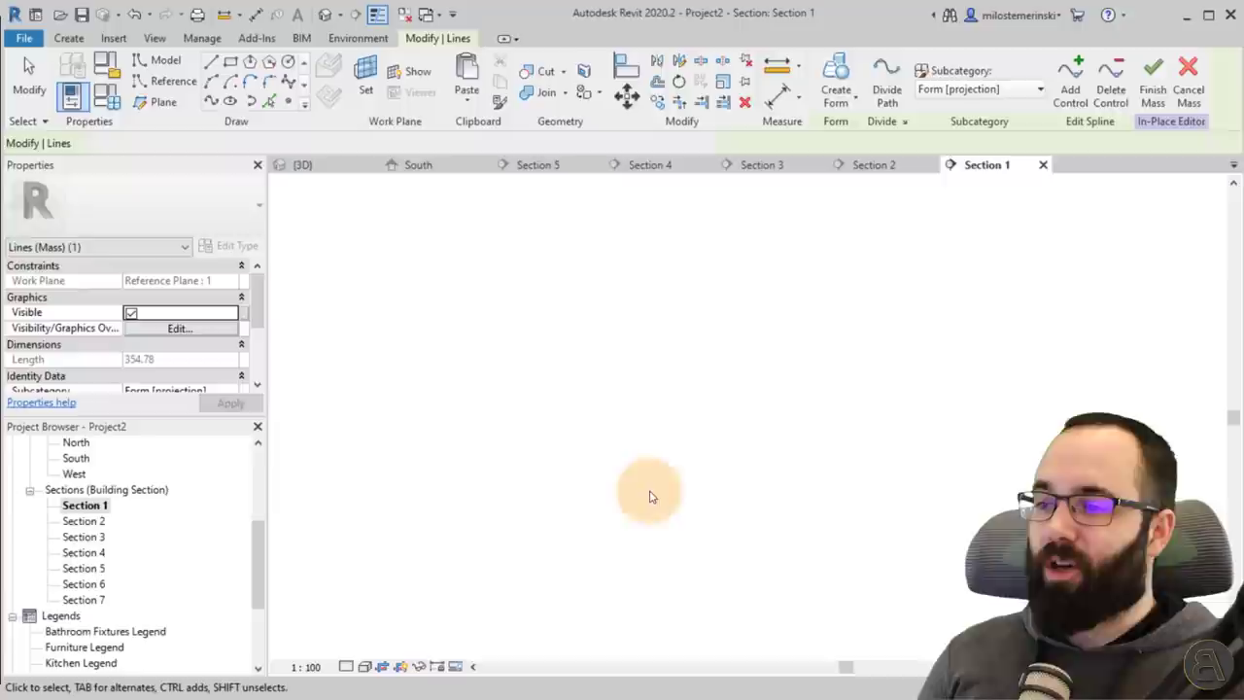
{"action": "scroll", "coordinate": [663, 561], "scroll_direction": "up", "scroll_amount": 3}
{"action": "scroll", "coordinate": [663, 560], "scroll_direction": "up", "scroll_amount": 3}
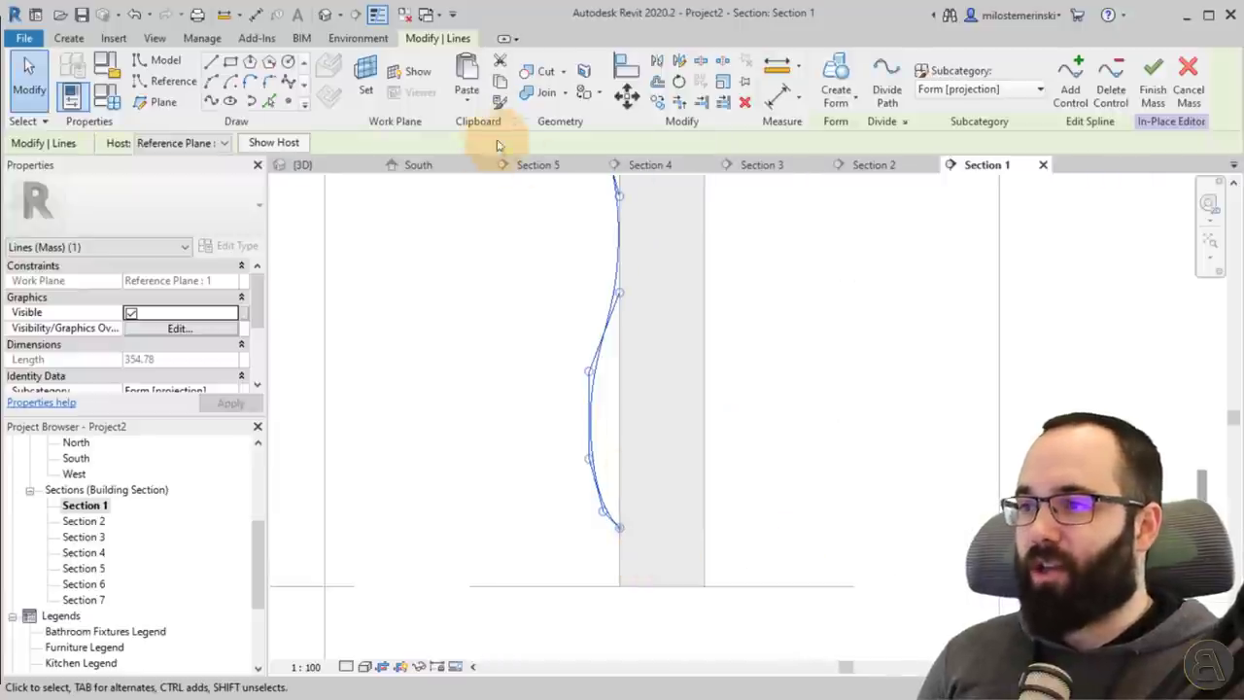
{"action": "left_click", "coordinate": [628, 95]}
{"action": "left_click", "coordinate": [619, 586]}
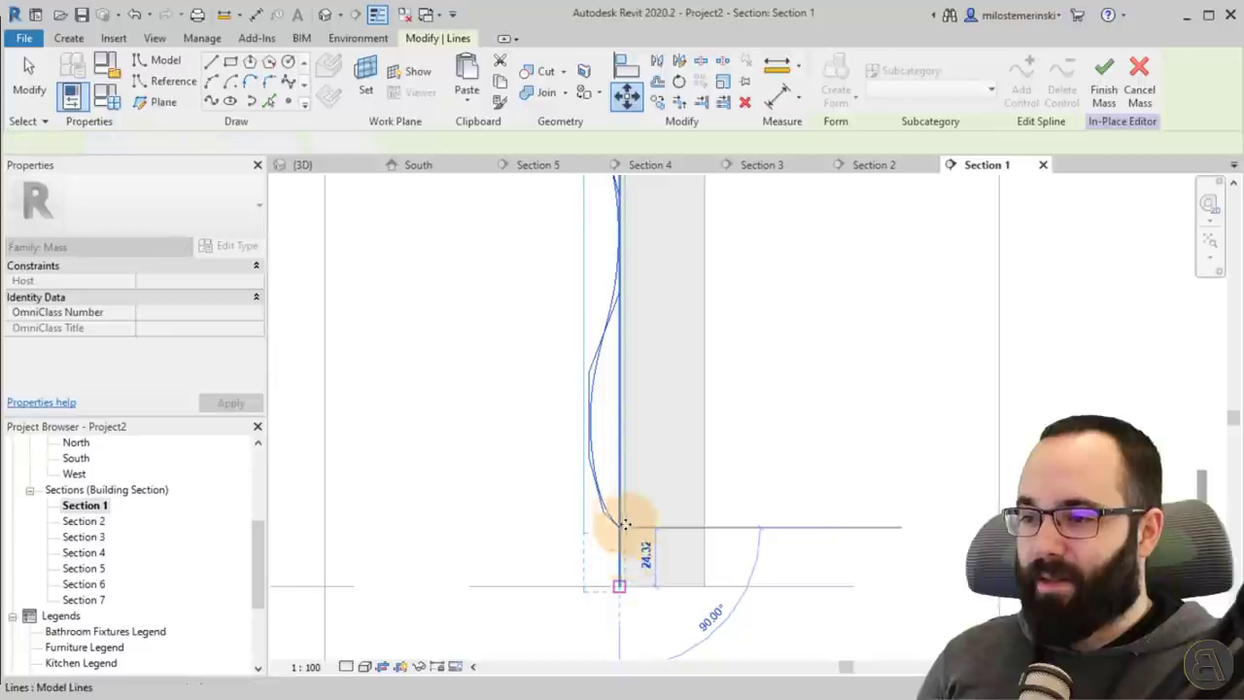
{"action": "left_click", "coordinate": [624, 524]}
{"action": "scroll", "coordinate": [632, 467], "scroll_direction": "down", "scroll_amount": 4}
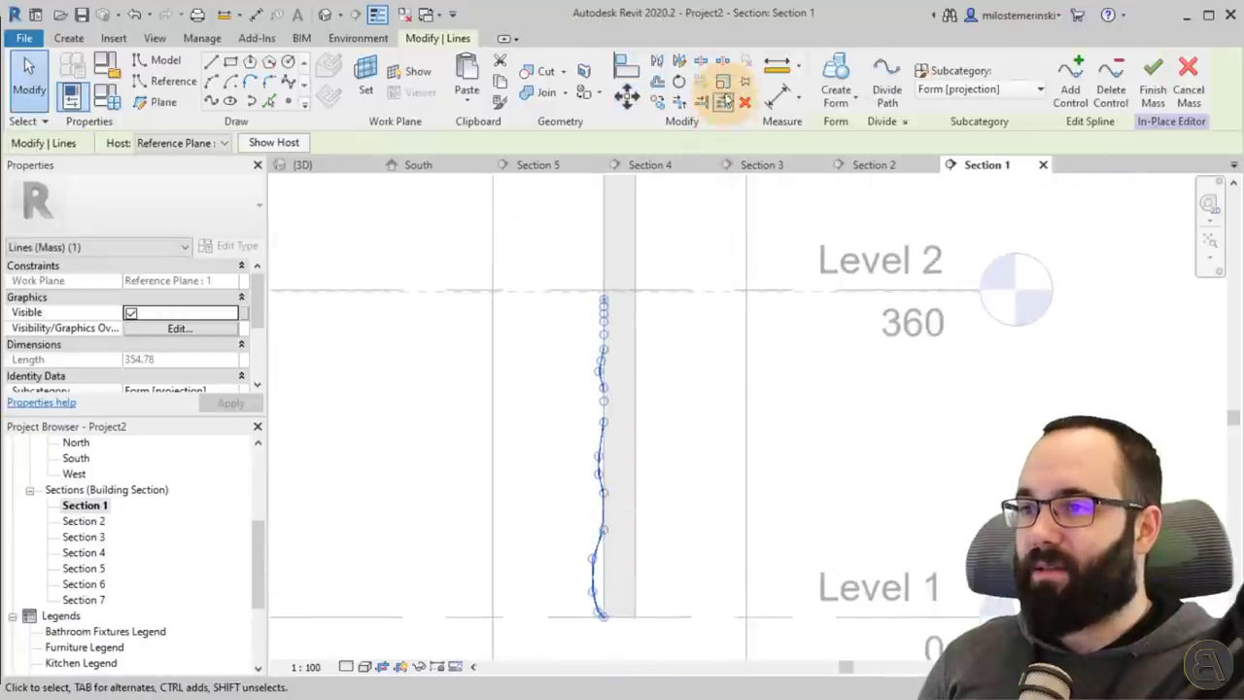
Step: Scale the Section 1 profile graphically from its lower endpoint up to the upper reference plane just below Level 2
{"action": "left_click", "coordinate": [724, 85]}
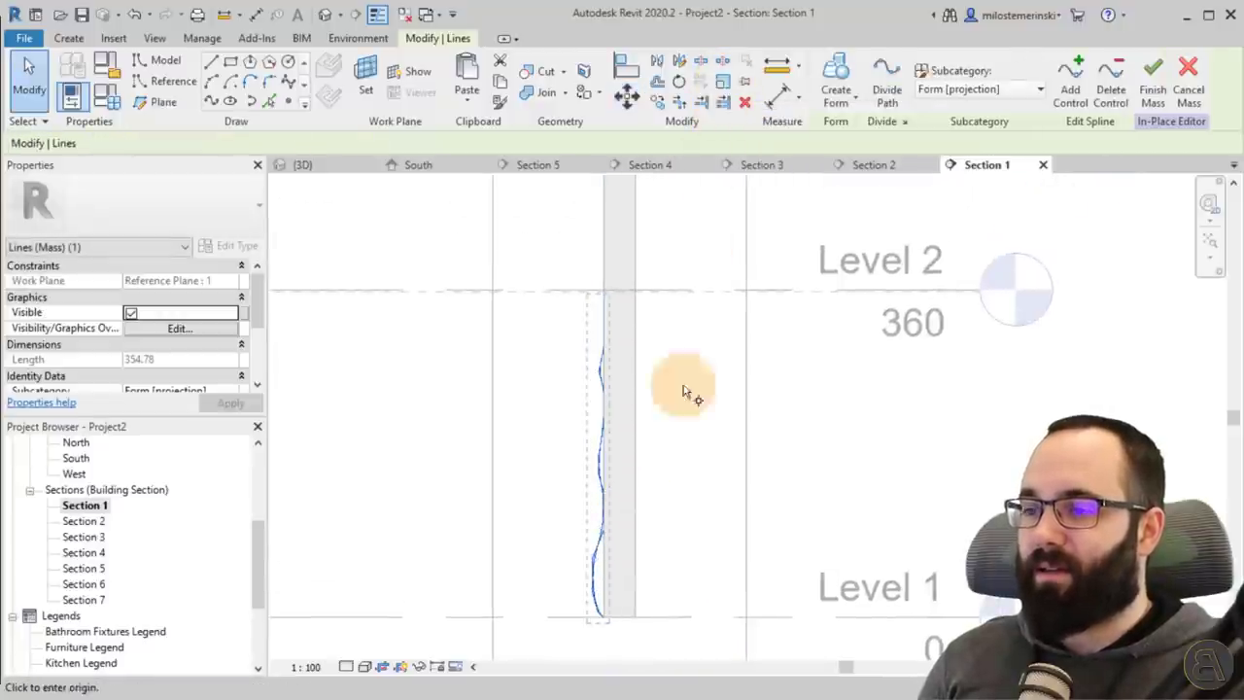
{"action": "left_click", "coordinate": [595, 615]}
{"action": "left_click", "coordinate": [580, 390]}
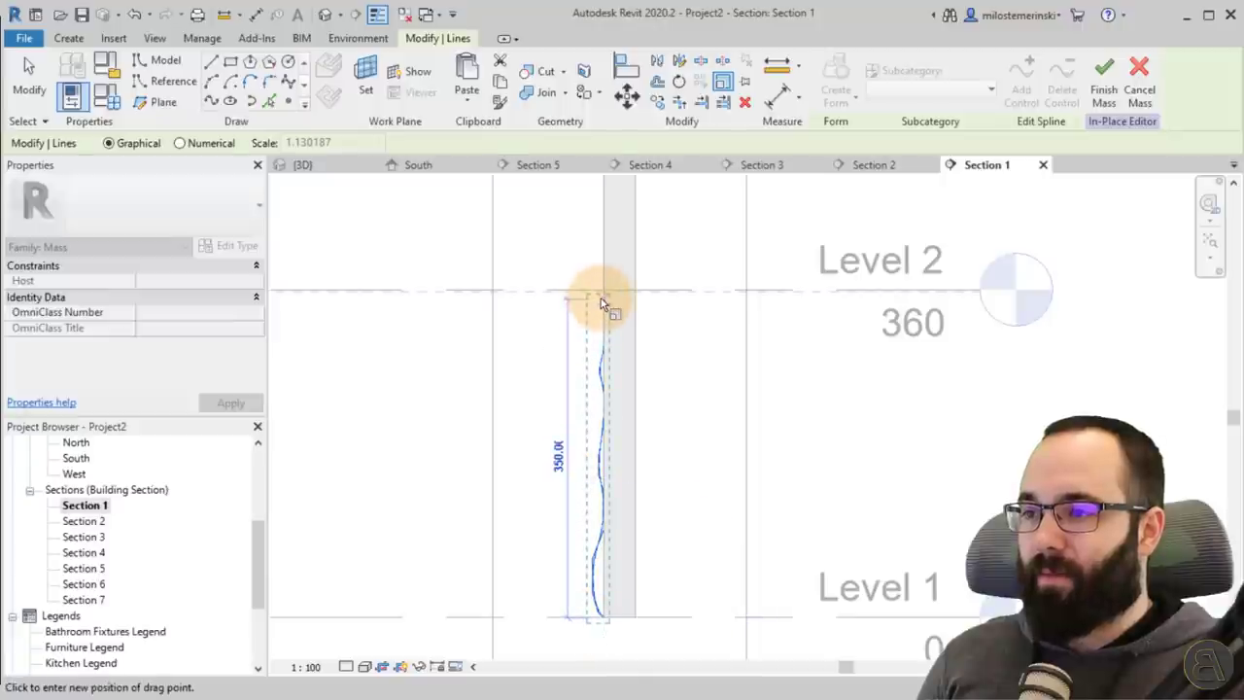
{"action": "left_click", "coordinate": [633, 330]}
{"action": "key", "text": "Escape"}
{"action": "scroll", "coordinate": [616, 297], "scroll_direction": "up", "scroll_amount": 3}
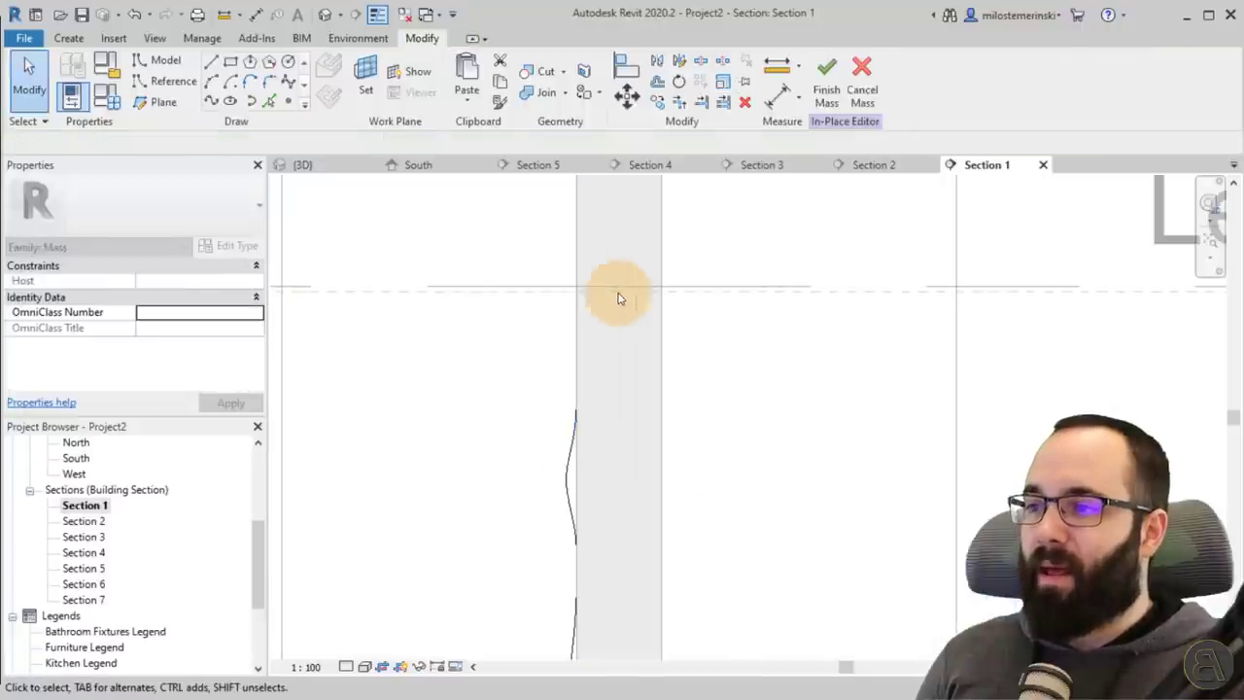
Step: Flatten the upper and middle waves of the Section 1 profile onto the wall face by moving its control points
{"action": "left_click", "coordinate": [568, 472]}
{"action": "scroll", "coordinate": [570, 488], "scroll_direction": "up", "scroll_amount": 3}
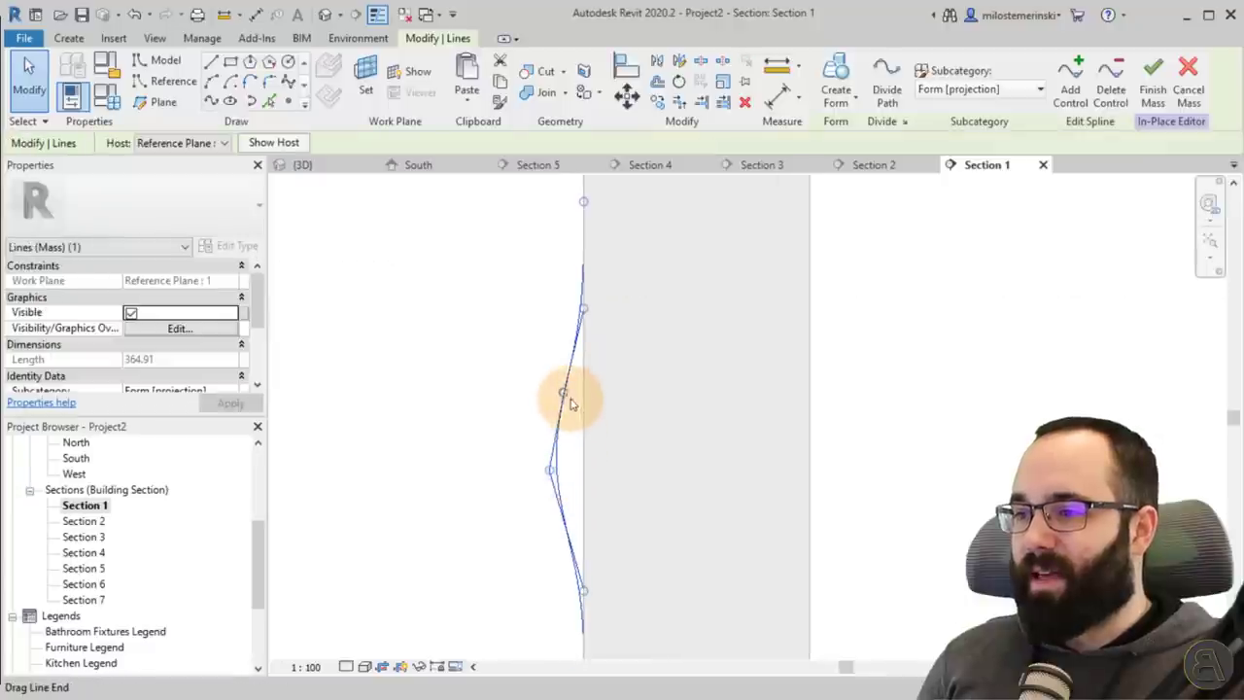
{"action": "left_click_drag", "start_coordinate": [565, 393], "coordinate": [584, 397]}
{"action": "left_click_drag", "start_coordinate": [541, 482], "coordinate": [584, 470]}
{"action": "scroll", "coordinate": [616, 535], "scroll_direction": "down", "scroll_amount": 3}
{"action": "middle_click_drag", "start_coordinate": [616, 535], "coordinate": [599, 463]}
{"action": "scroll", "coordinate": [554, 522], "scroll_direction": "up", "scroll_amount": 4}
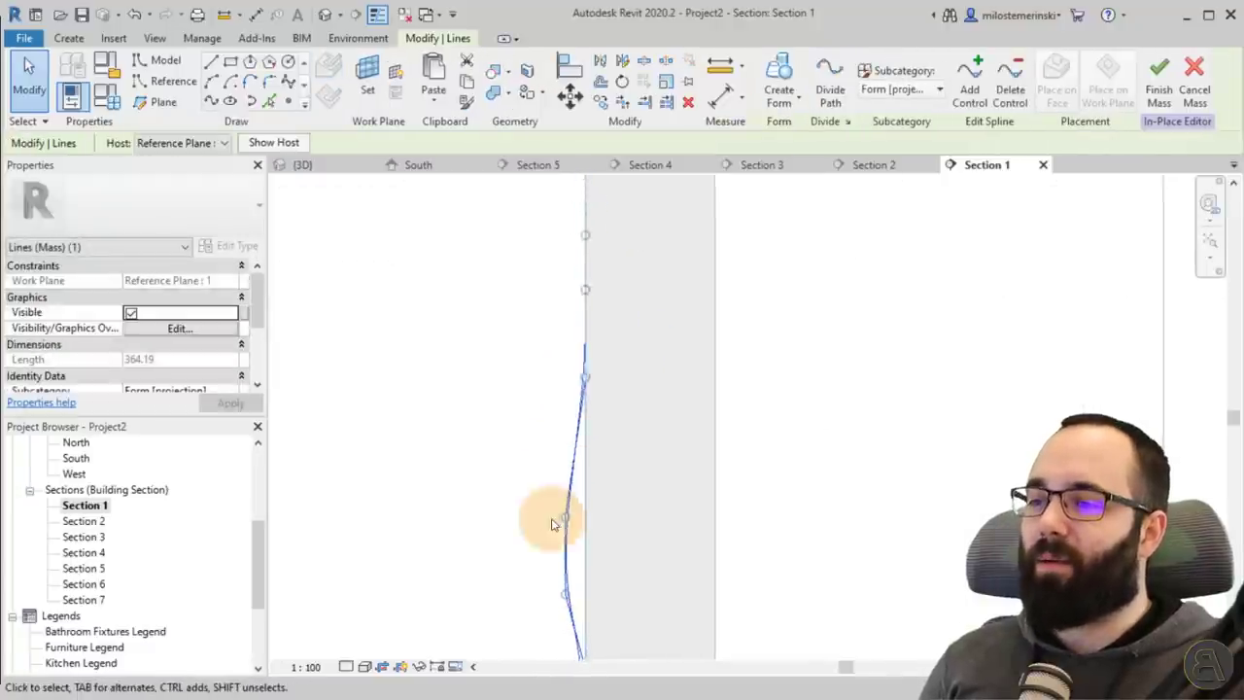
{"action": "left_click_drag", "start_coordinate": [571, 518], "coordinate": [603, 519]}
{"action": "scroll", "coordinate": [606, 437], "scroll_direction": "down", "scroll_amount": 2}
{"action": "middle_click_drag", "start_coordinate": [606, 421], "coordinate": [586, 312]}
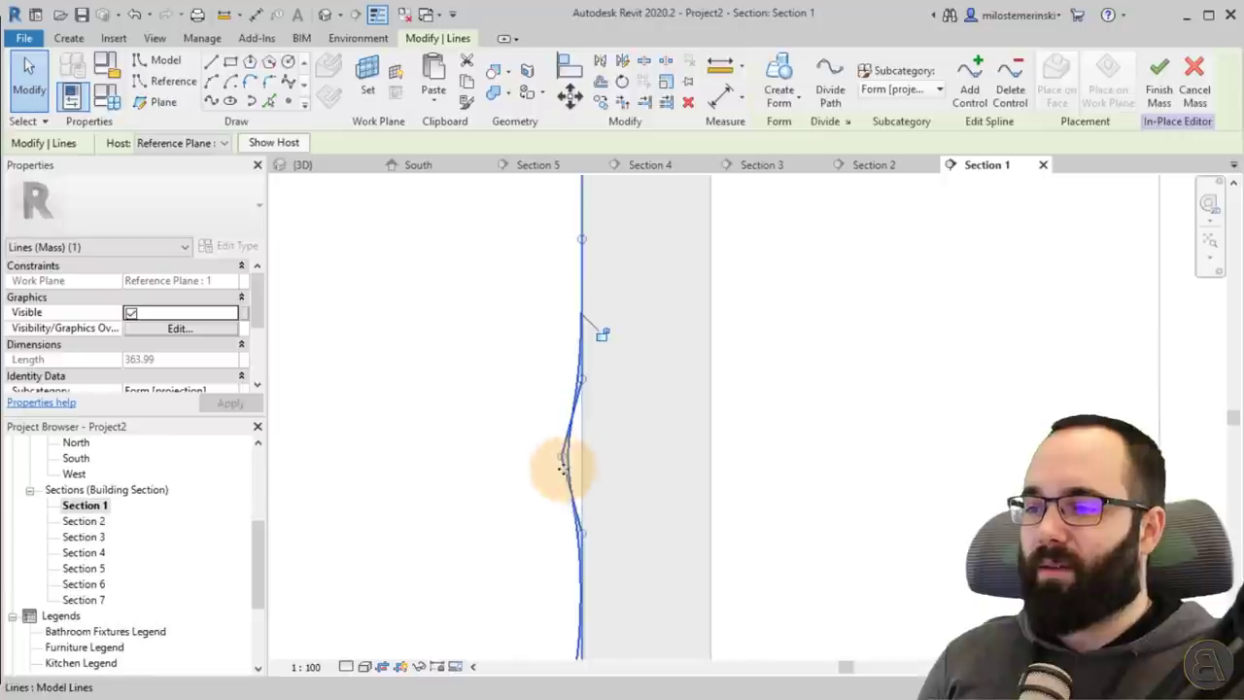
{"action": "left_click_drag", "start_coordinate": [582, 457], "coordinate": [582, 460]}
Step: Straighten the lowest wave of the Section 1 profile against the wall face down to Level 1 and deselect the profile
{"action": "scroll", "coordinate": [591, 519], "scroll_direction": "down", "scroll_amount": 3}
{"action": "middle_click_drag", "start_coordinate": [599, 572], "coordinate": [583, 314]}
{"action": "scroll", "coordinate": [566, 385], "scroll_direction": "up", "scroll_amount": 2}
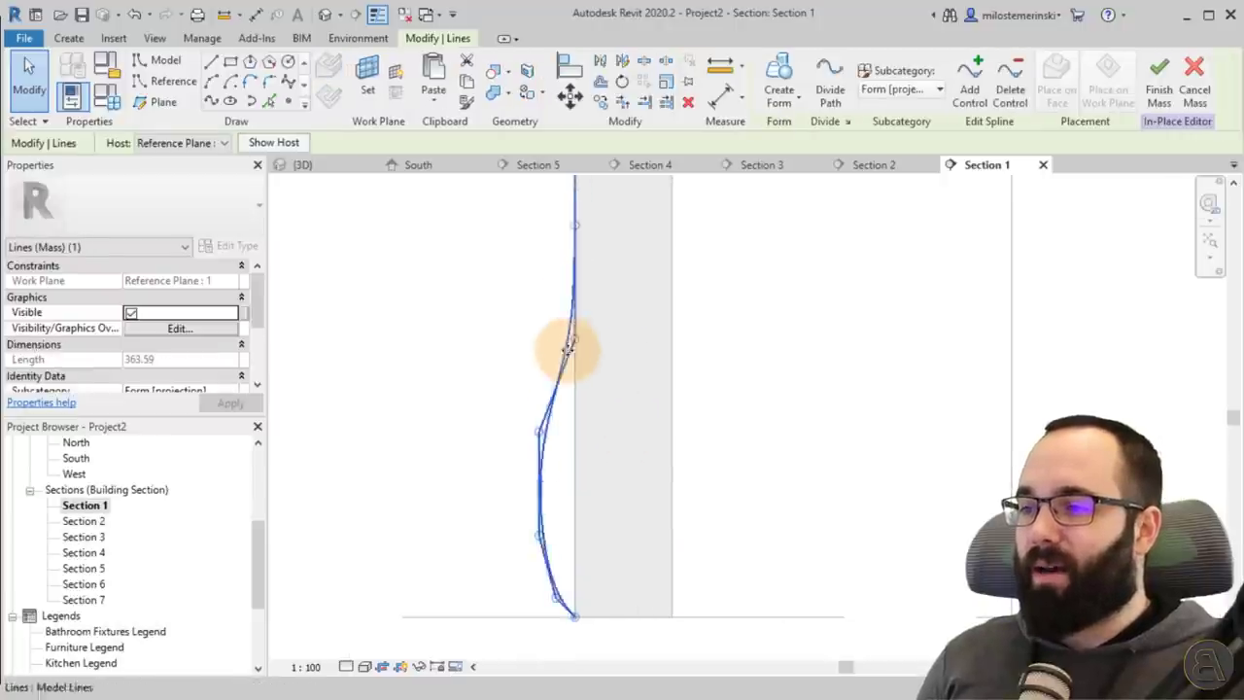
{"action": "left_click_drag", "start_coordinate": [574, 438], "coordinate": [574, 442]}
{"action": "left_click_drag", "start_coordinate": [539, 535], "coordinate": [574, 526]}
{"action": "mouse_move", "coordinate": [557, 598]}
{"action": "left_mouse_down"}
{"action": "mouse_move", "coordinate": [583, 583]}
{"action": "mouse_move", "coordinate": [574, 588]}
{"action": "left_mouse_up"}
{"action": "scroll", "coordinate": [530, 463], "scroll_direction": "down", "scroll_amount": 2}
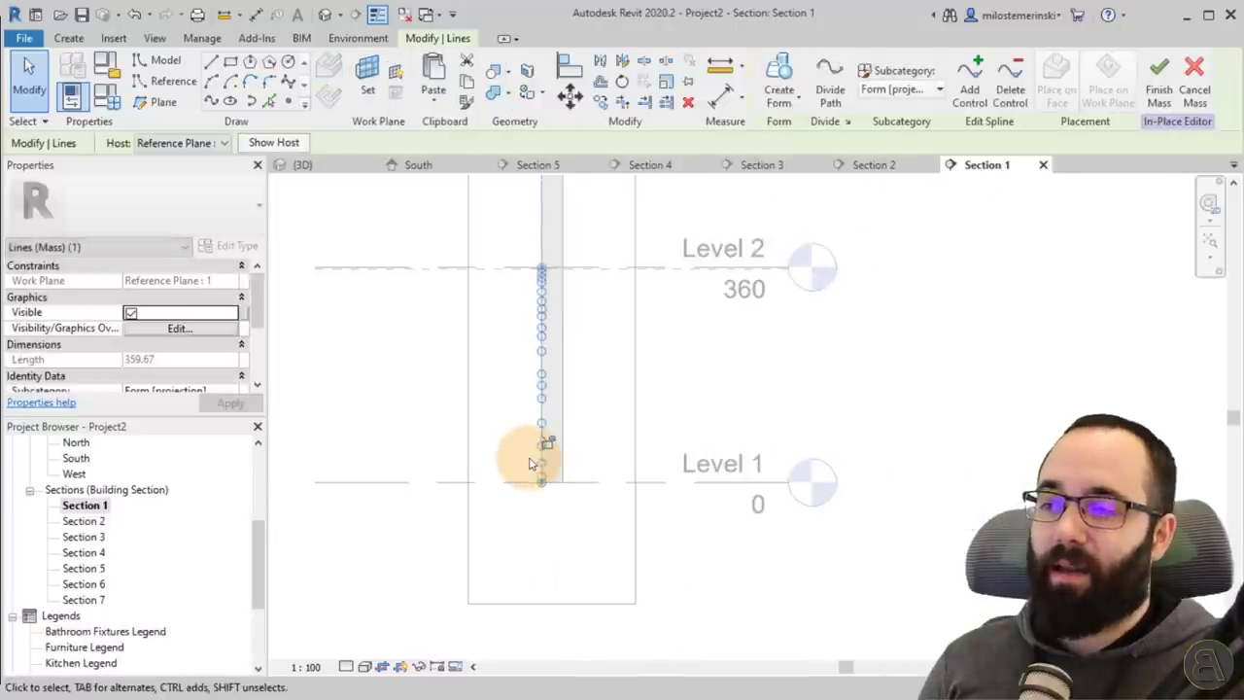
{"action": "scroll", "coordinate": [512, 405], "scroll_direction": "up", "scroll_amount": 3}
{"action": "left_click", "coordinate": [513, 401]}
{"action": "middle_click_drag", "start_coordinate": [524, 392], "coordinate": [523, 493]}
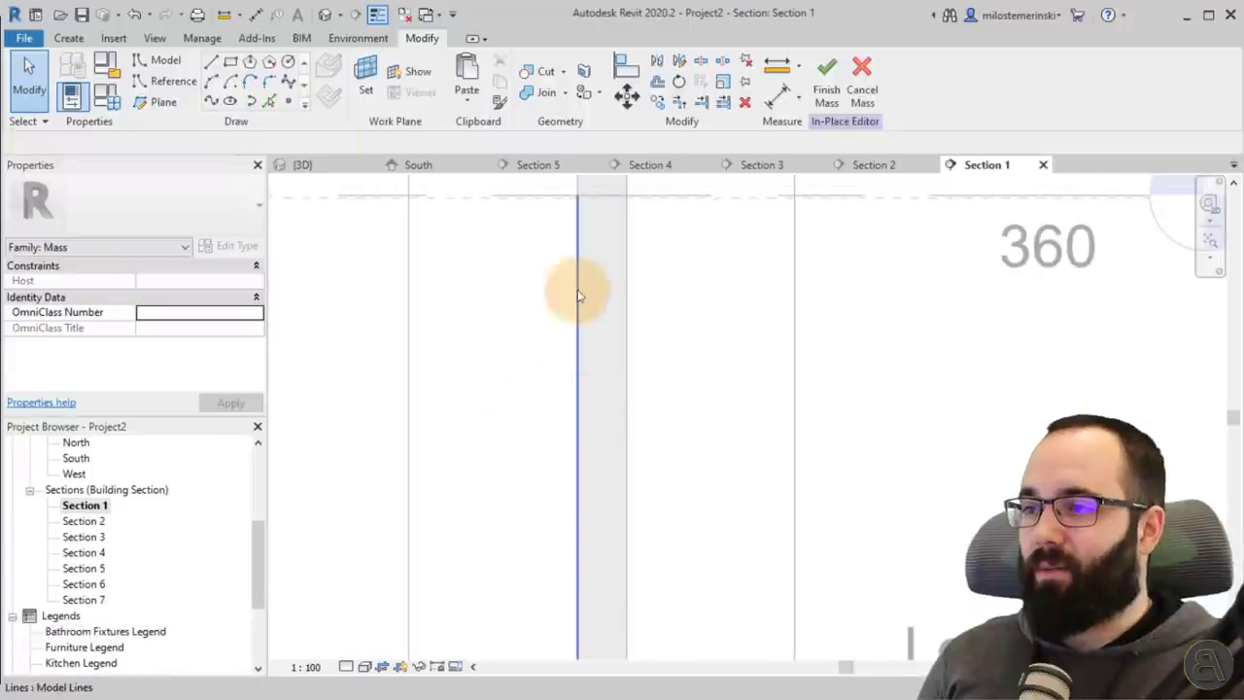
Step: In the 3D view, paste a copy of the Reference Plane : 5 profile aligned to the same place and host it on Reference Plane : 6
{"action": "left_click", "coordinate": [343, 170]}
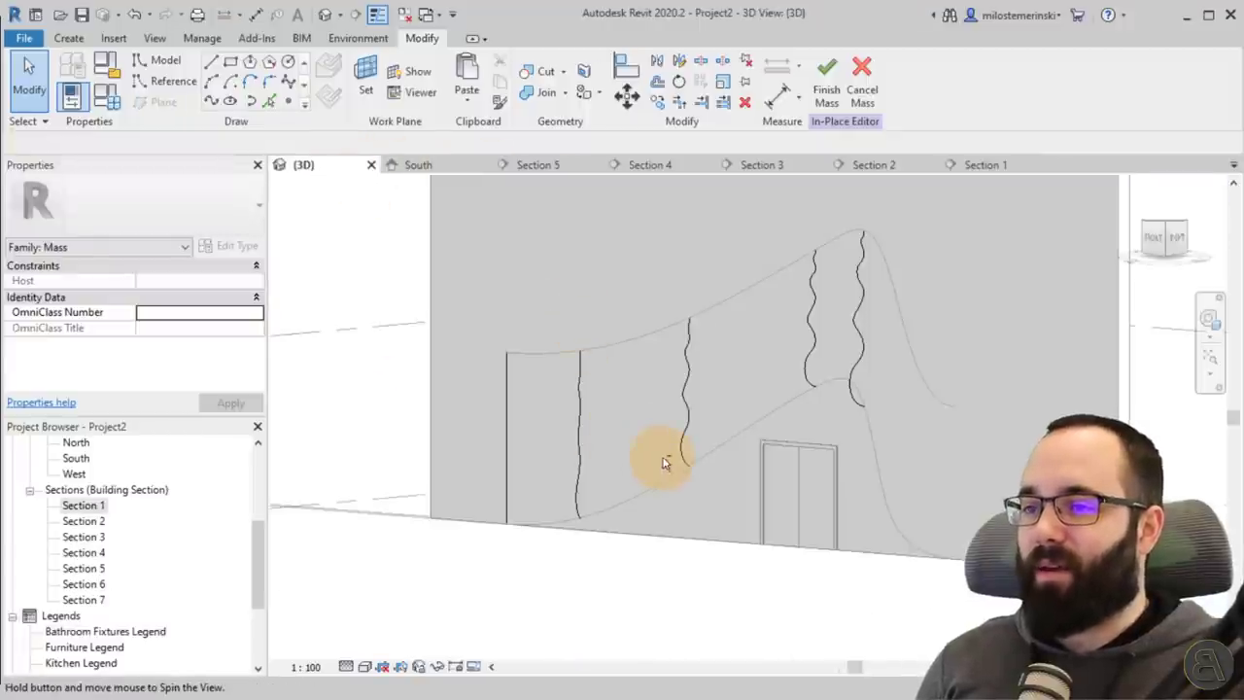
{"action": "middle_click_drag", "start_coordinate": [664, 463], "coordinate": [766, 472], "text": "shift"}
{"action": "middle_click_drag", "start_coordinate": [593, 520], "coordinate": [768, 430], "text": "shift"}
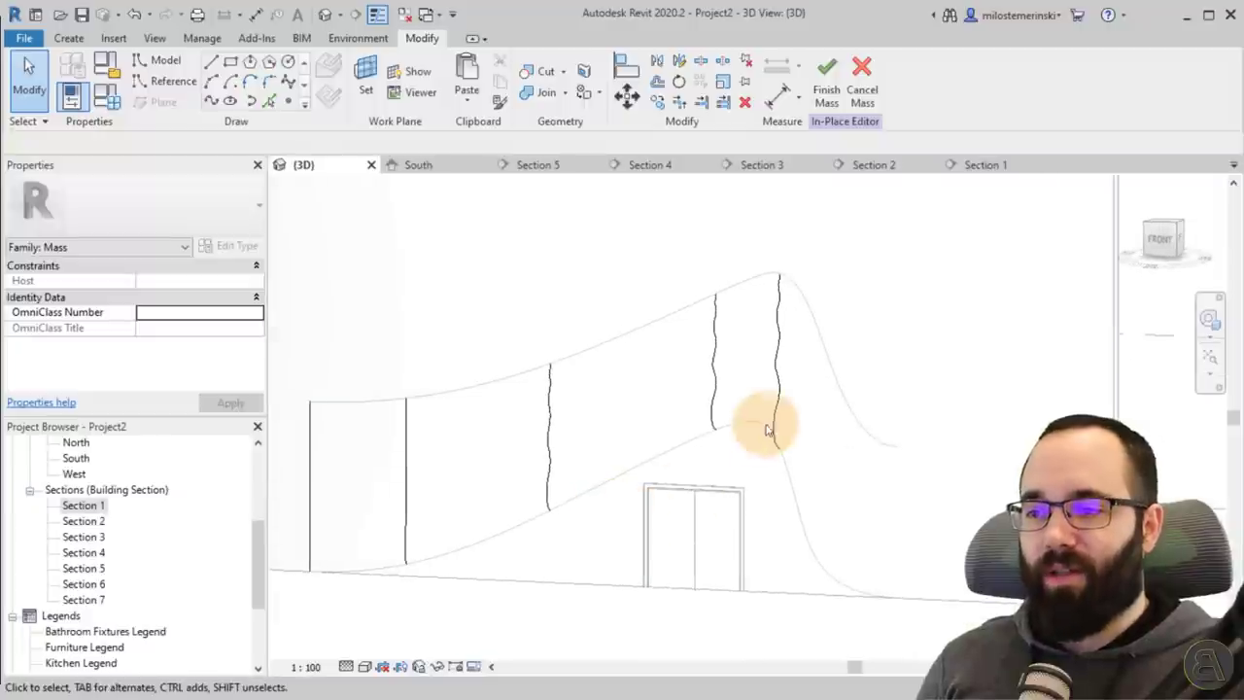
{"action": "left_click", "coordinate": [774, 432]}
{"action": "middle_click_drag", "start_coordinate": [693, 502], "coordinate": [451, 502]}
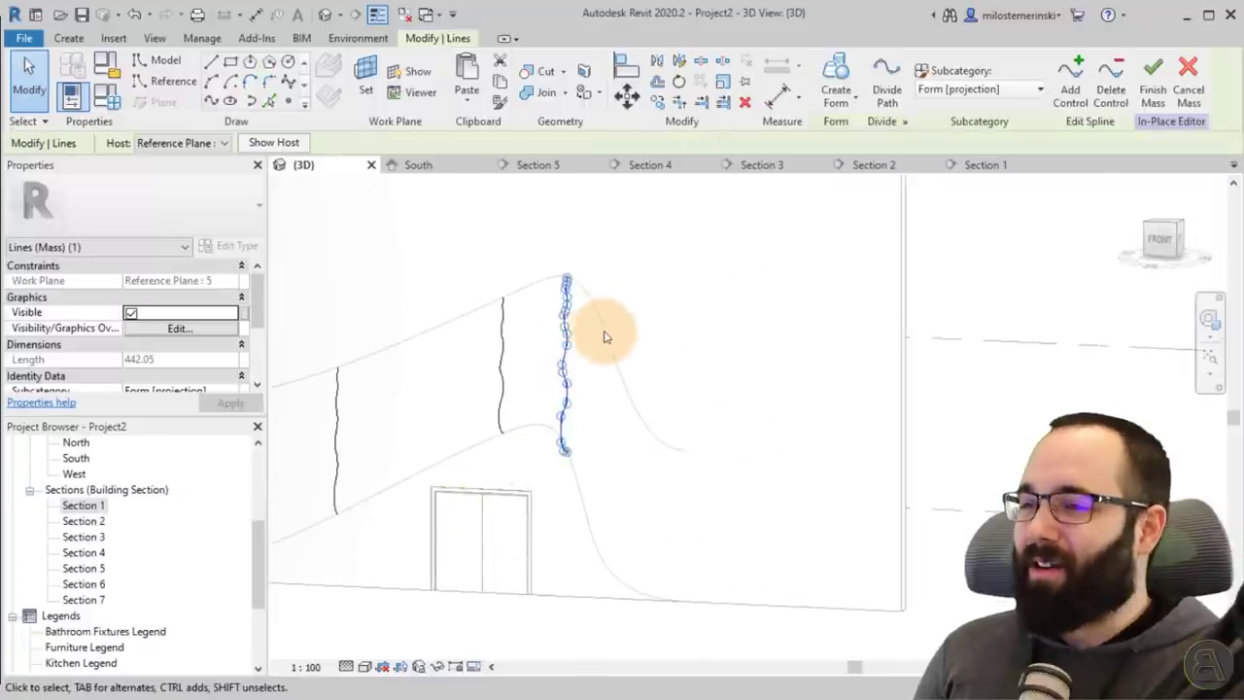
{"action": "left_click", "coordinate": [472, 103]}
{"action": "left_click", "coordinate": [476, 269]}
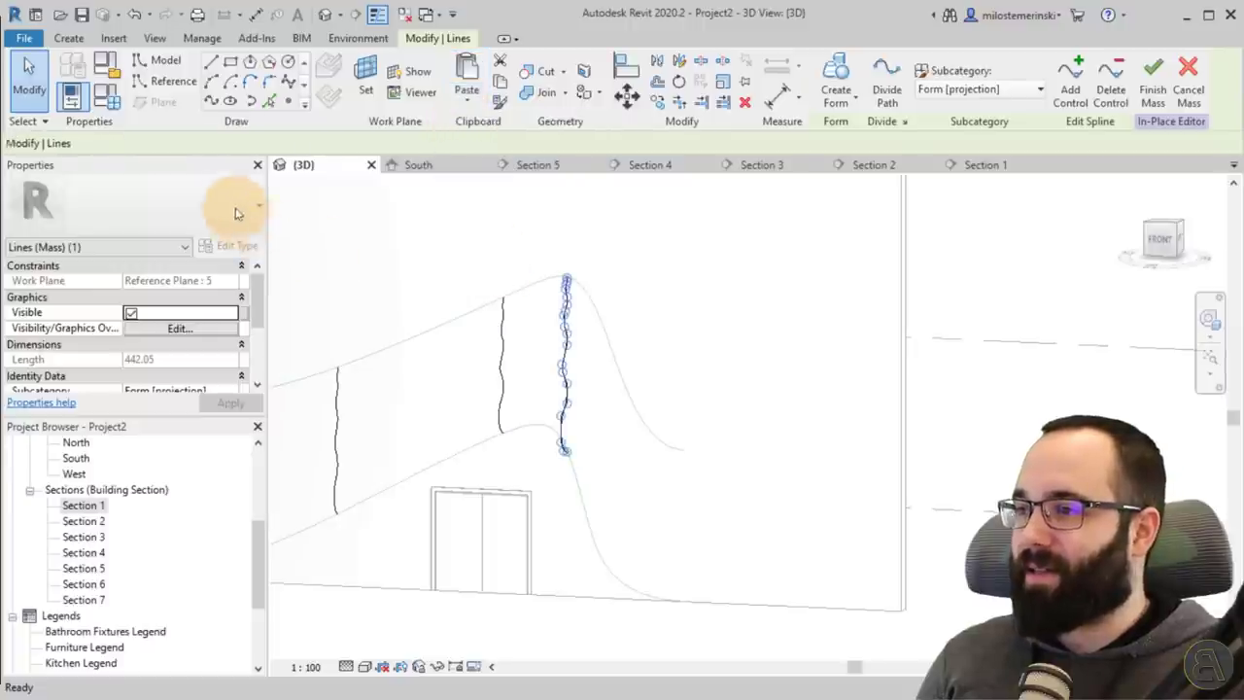
{"action": "left_click", "coordinate": [205, 142]}
{"action": "left_click", "coordinate": [178, 239]}
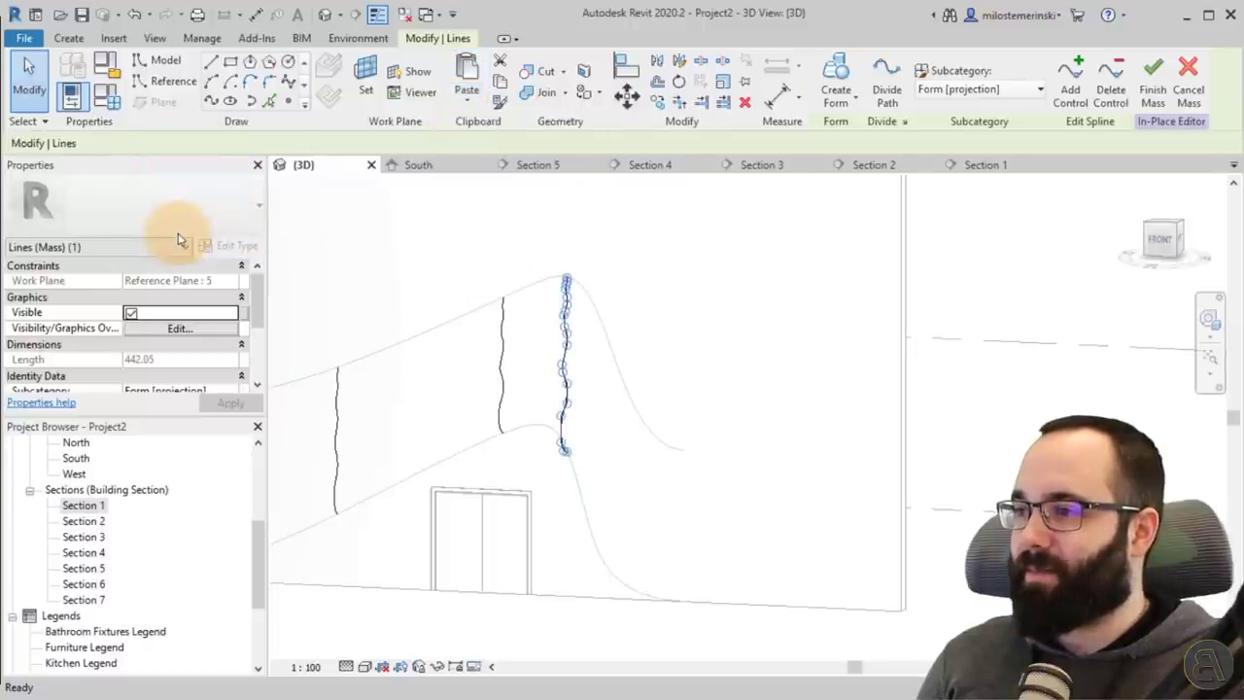
Step: Open the Section 6 view and close the Section 1 to Section 5 views
{"action": "double_click", "coordinate": [83, 584]}
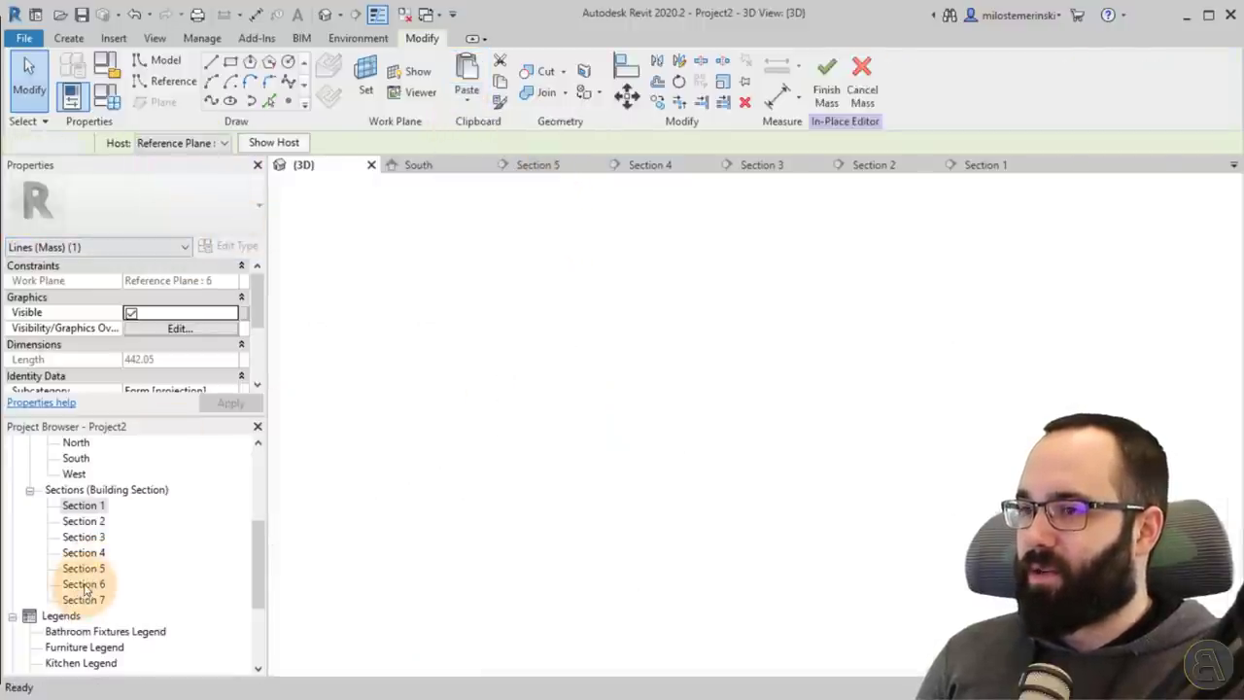
{"action": "left_click", "coordinate": [594, 167]}
{"action": "left_click", "coordinate": [595, 167]}
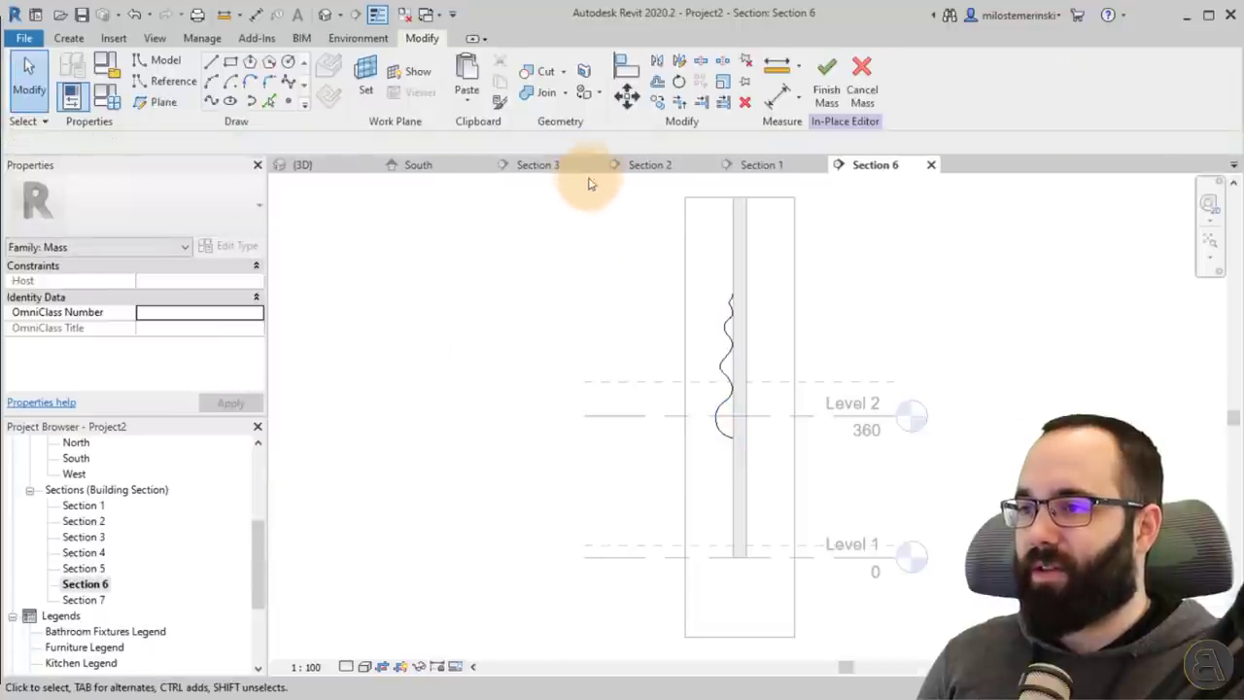
{"action": "left_click", "coordinate": [595, 167]}
{"action": "left_click", "coordinate": [595, 167]}
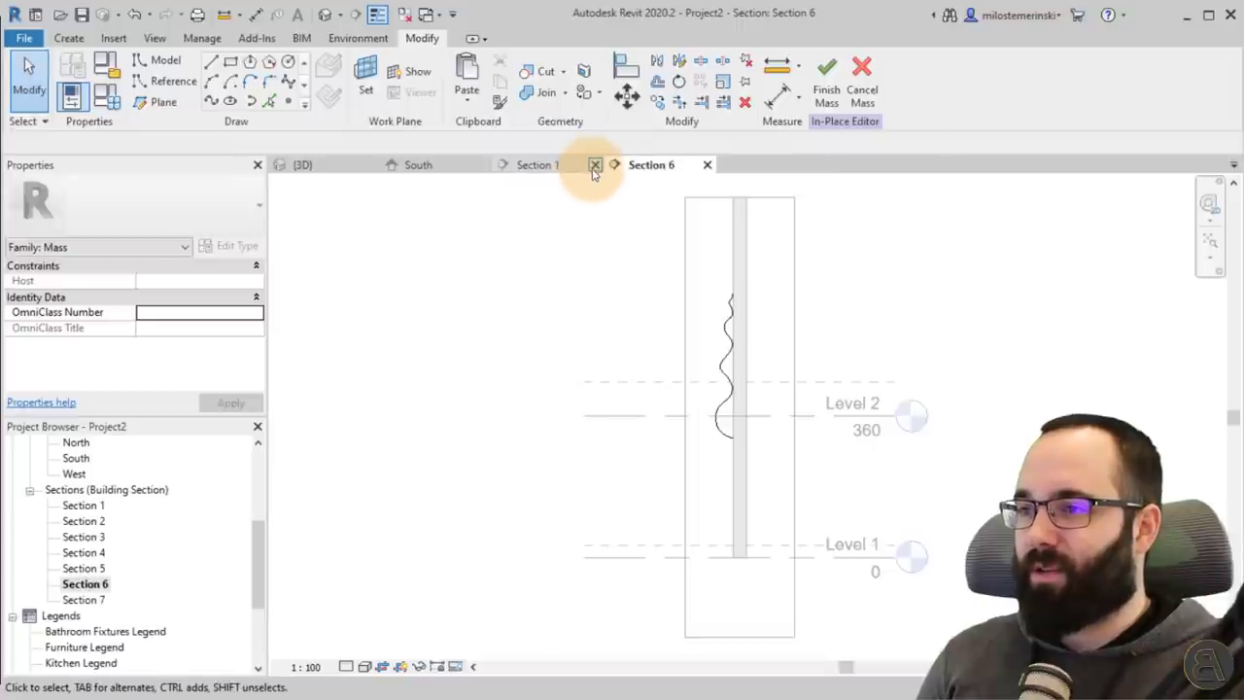
{"action": "left_click", "coordinate": [594, 169]}
Step: Move the Section 6 profile by its lower endpoint to where the wall face meets the reference plane just above Level 1
{"action": "scroll", "coordinate": [758, 398], "scroll_direction": "up", "scroll_amount": 5}
{"action": "left_click", "coordinate": [675, 420]}
{"action": "scroll", "coordinate": [594, 420], "scroll_direction": "down", "scroll_amount": 1}
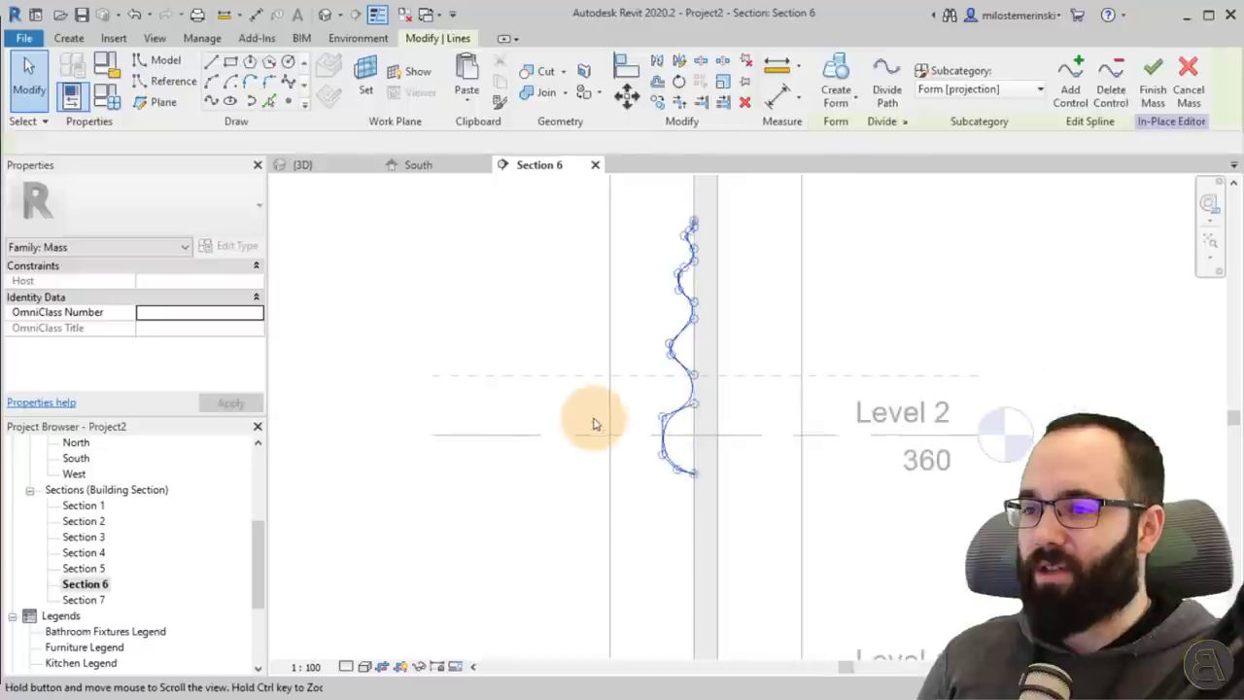
{"action": "middle_click_drag", "start_coordinate": [594, 423], "coordinate": [485, 372]}
{"action": "left_click", "coordinate": [627, 94]}
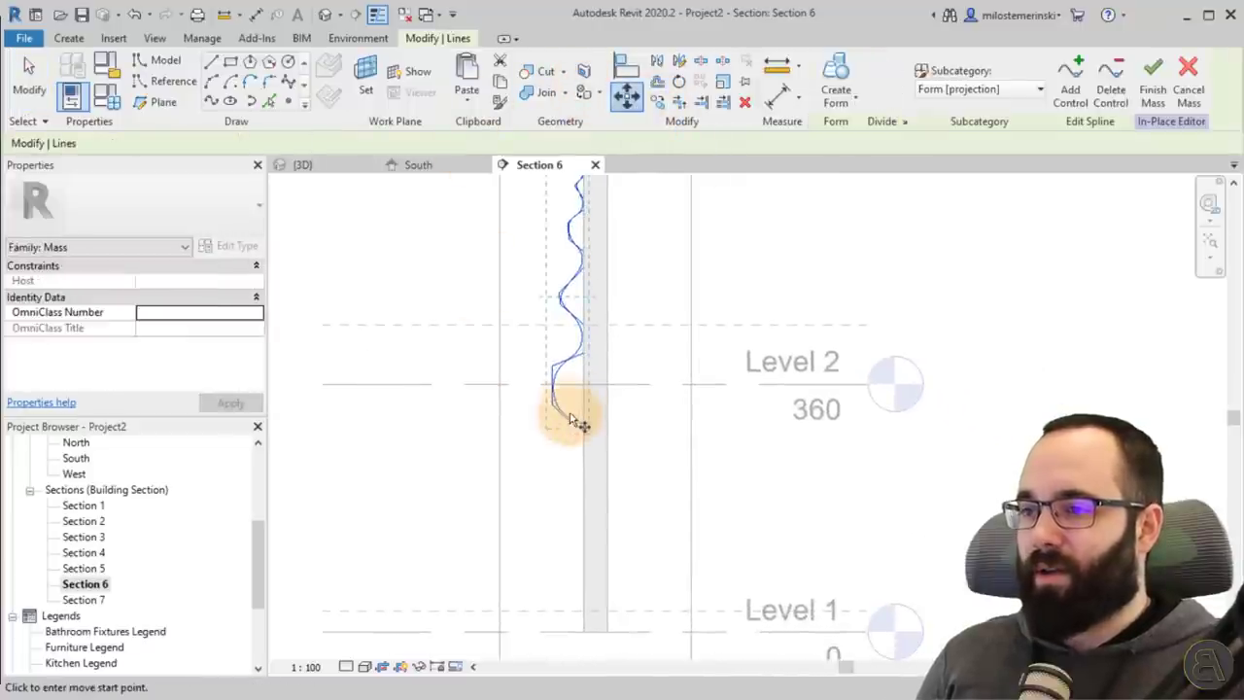
{"action": "left_click", "coordinate": [583, 421]}
{"action": "middle_click_drag", "start_coordinate": [583, 508], "coordinate": [587, 470]}
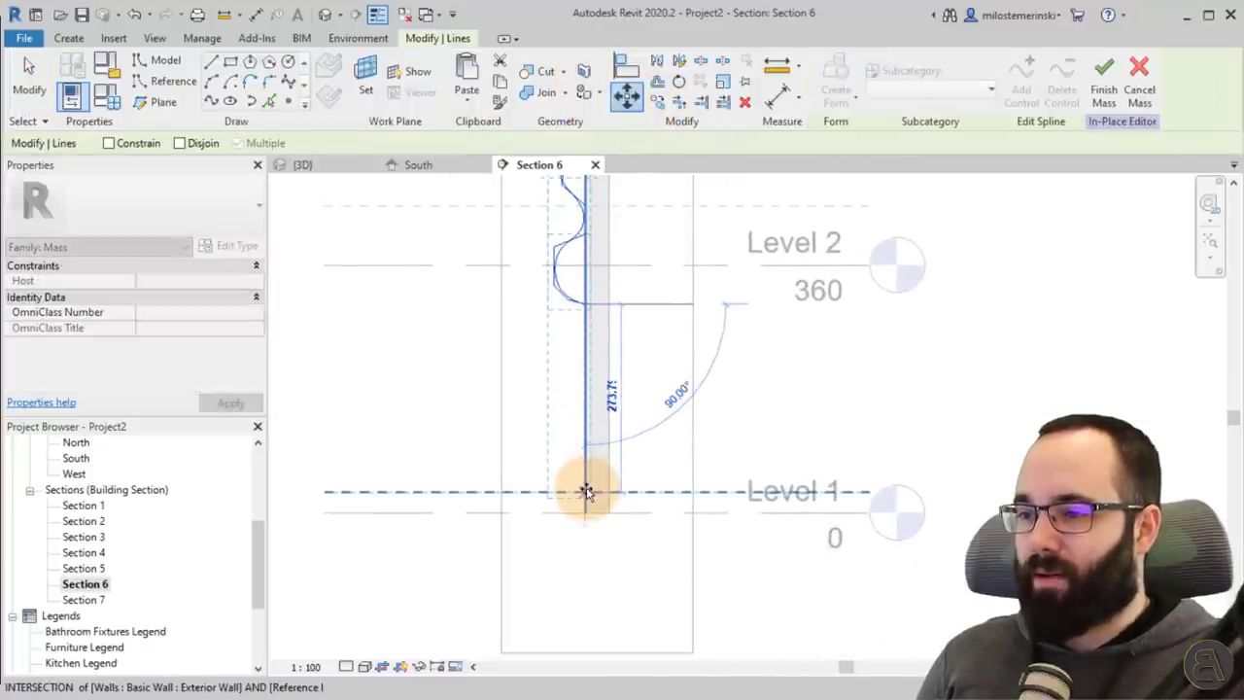
{"action": "left_click", "coordinate": [586, 490]}
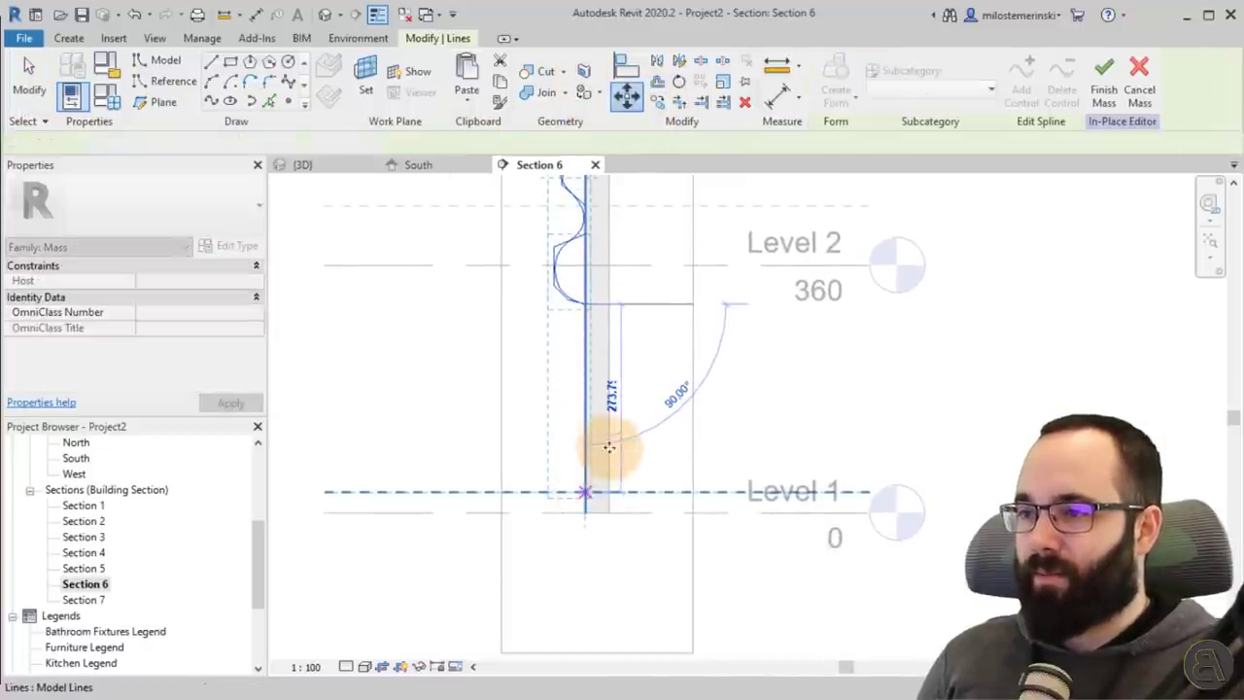
Step: Scale the Section 6 profile graphically from its lower endpoint up to the reference plane above Level 2
{"action": "key", "text": "r"}
{"action": "key", "text": "e"}
{"action": "left_click", "coordinate": [586, 492]}
{"action": "left_click", "coordinate": [584, 239]}
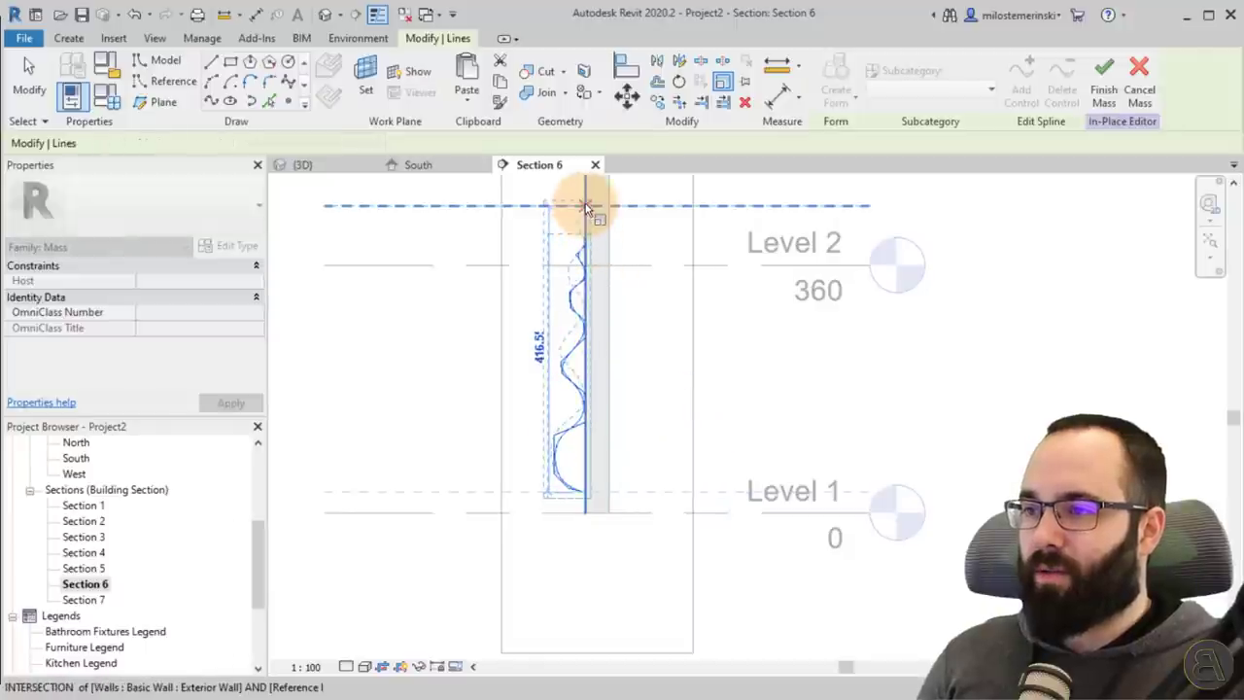
{"action": "left_click", "coordinate": [583, 201]}
Step: Soften the waves of the Section 6 profile by pulling its control points closer to the wall face
{"action": "scroll", "coordinate": [545, 478], "scroll_direction": "up", "scroll_amount": 2}
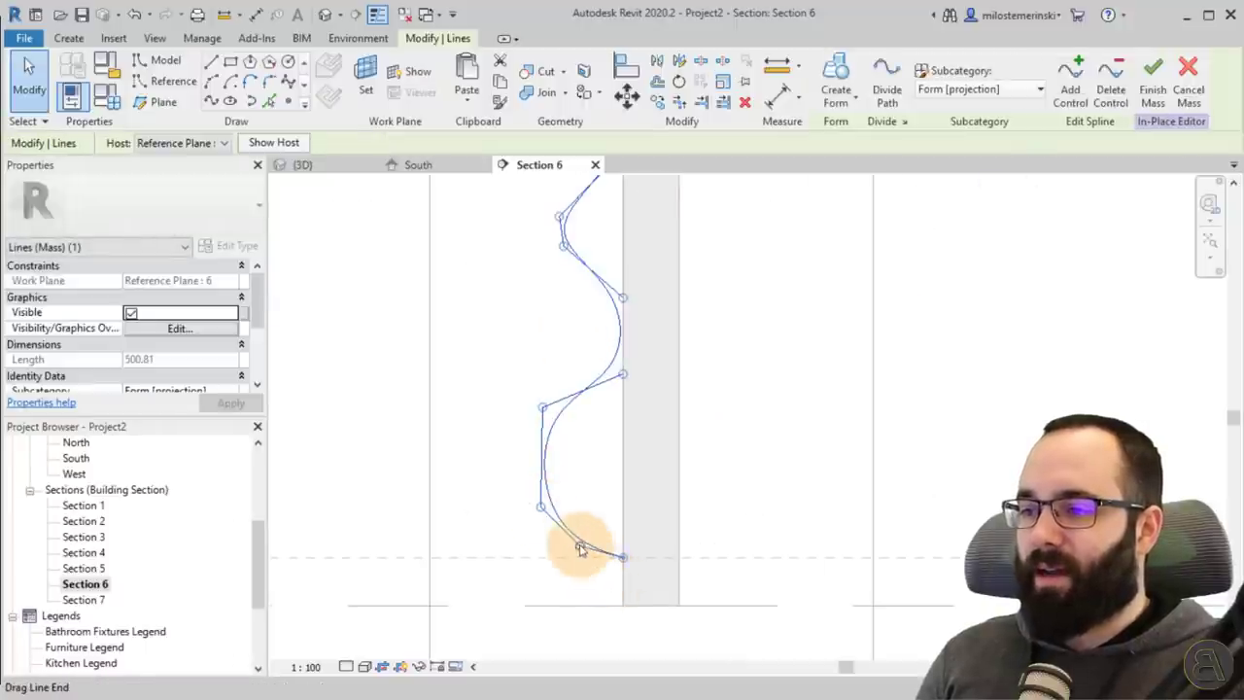
{"action": "left_click_drag", "start_coordinate": [580, 549], "coordinate": [547, 508]}
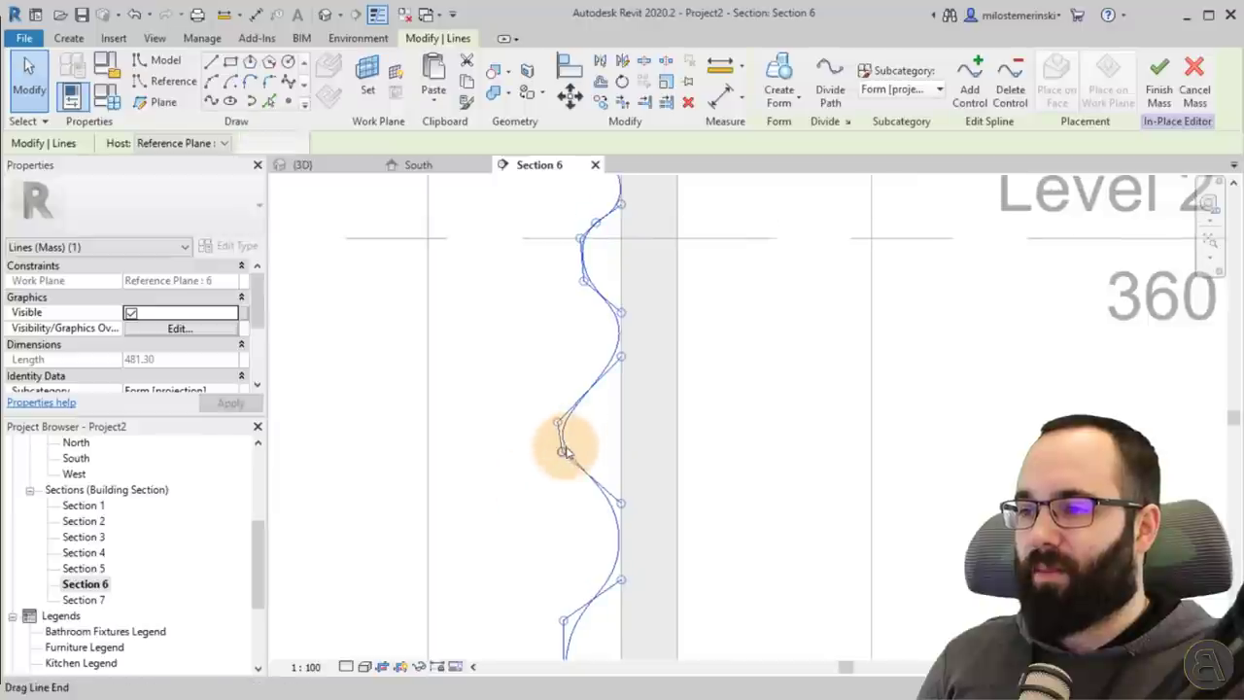
{"action": "mouse_move", "coordinate": [563, 444]}
{"action": "left_mouse_down"}
{"action": "mouse_move", "coordinate": [583, 452]}
{"action": "mouse_move", "coordinate": [555, 383]}
{"action": "left_mouse_up"}
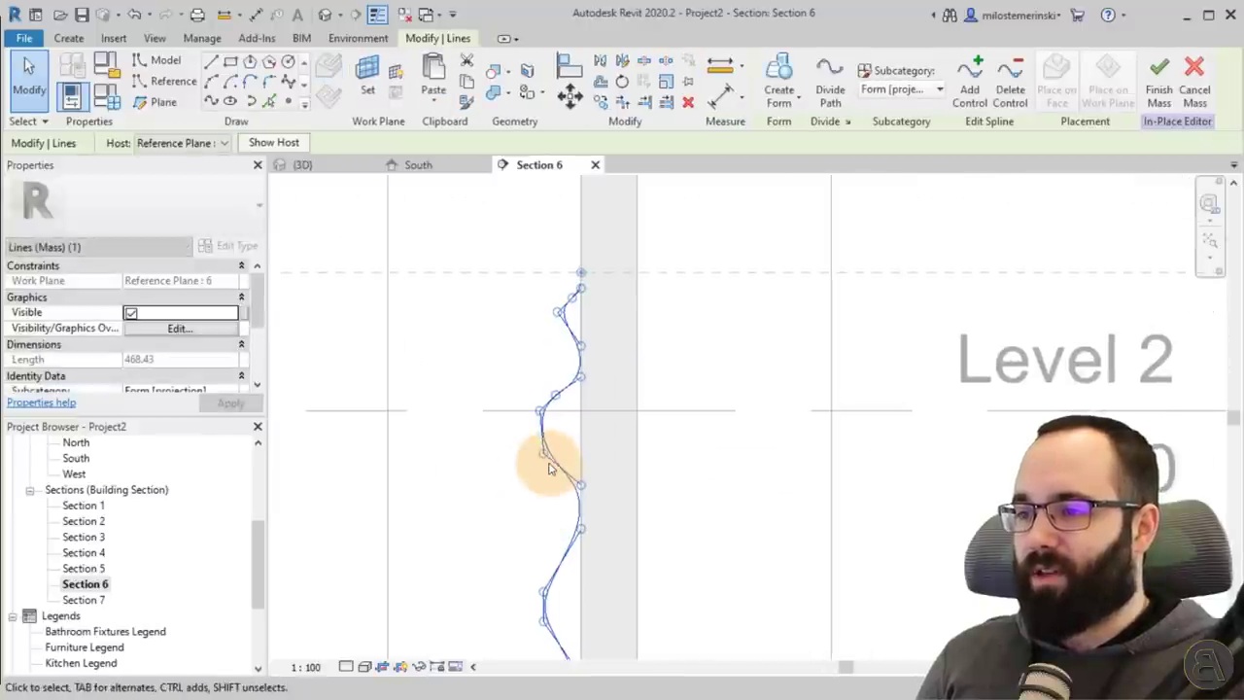
{"action": "left_click_drag", "start_coordinate": [544, 453], "coordinate": [572, 401]}
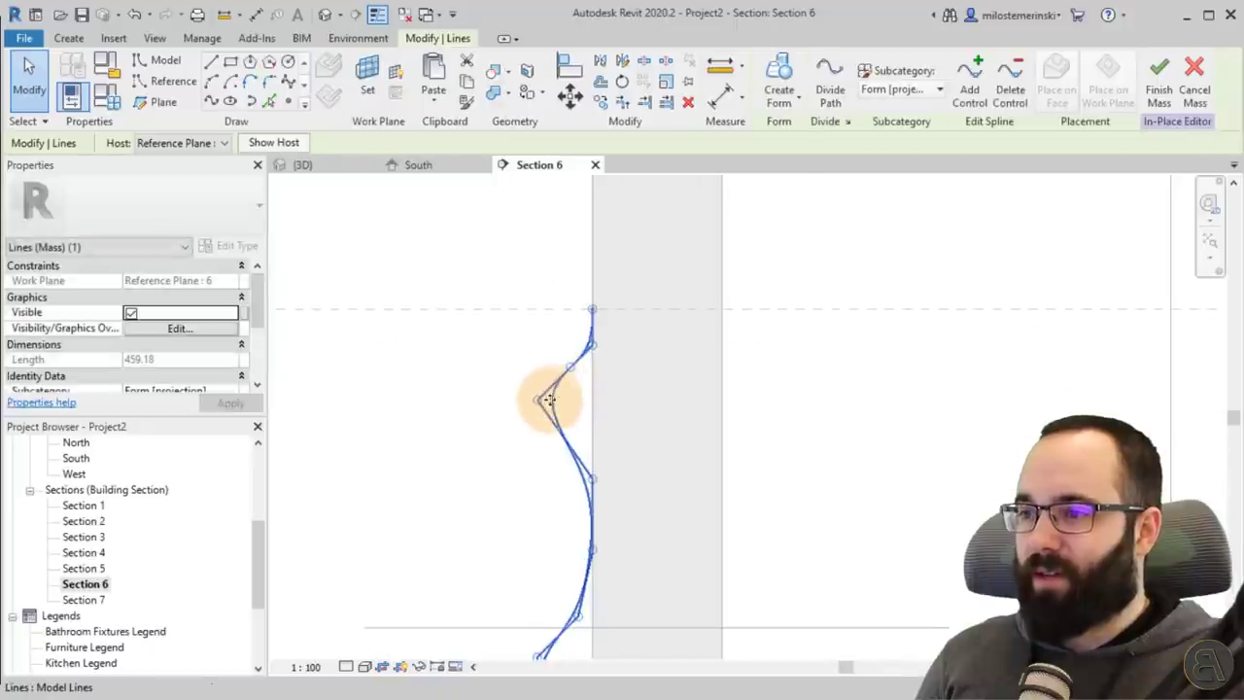
{"action": "left_click_drag", "start_coordinate": [552, 398], "coordinate": [585, 369]}
{"action": "scroll", "coordinate": [633, 339], "scroll_direction": "down", "scroll_amount": 3}
{"action": "left_click", "coordinate": [535, 374]}
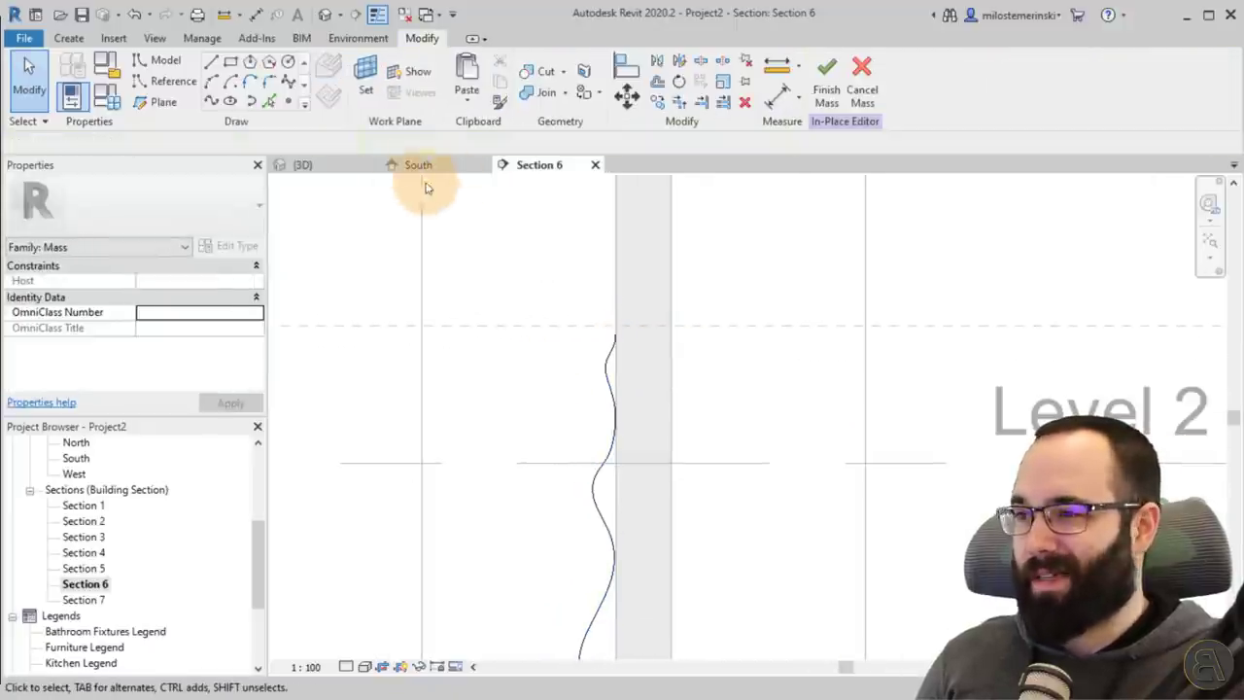
Step: In the 3D view, paste a copy of the softened profile aligned to the same place and host it on Reference Plane : 7
{"action": "left_click", "coordinate": [303, 165]}
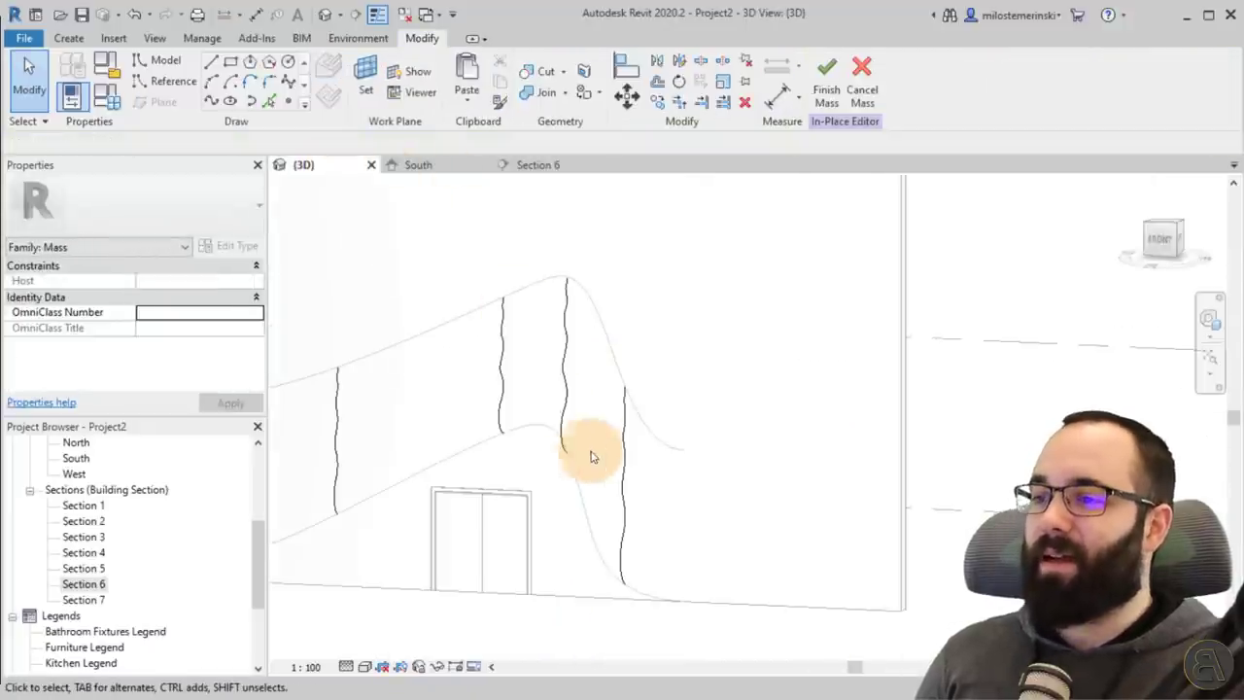
{"action": "left_click", "coordinate": [619, 505]}
{"action": "scroll", "coordinate": [624, 492], "scroll_direction": "up", "scroll_amount": 4}
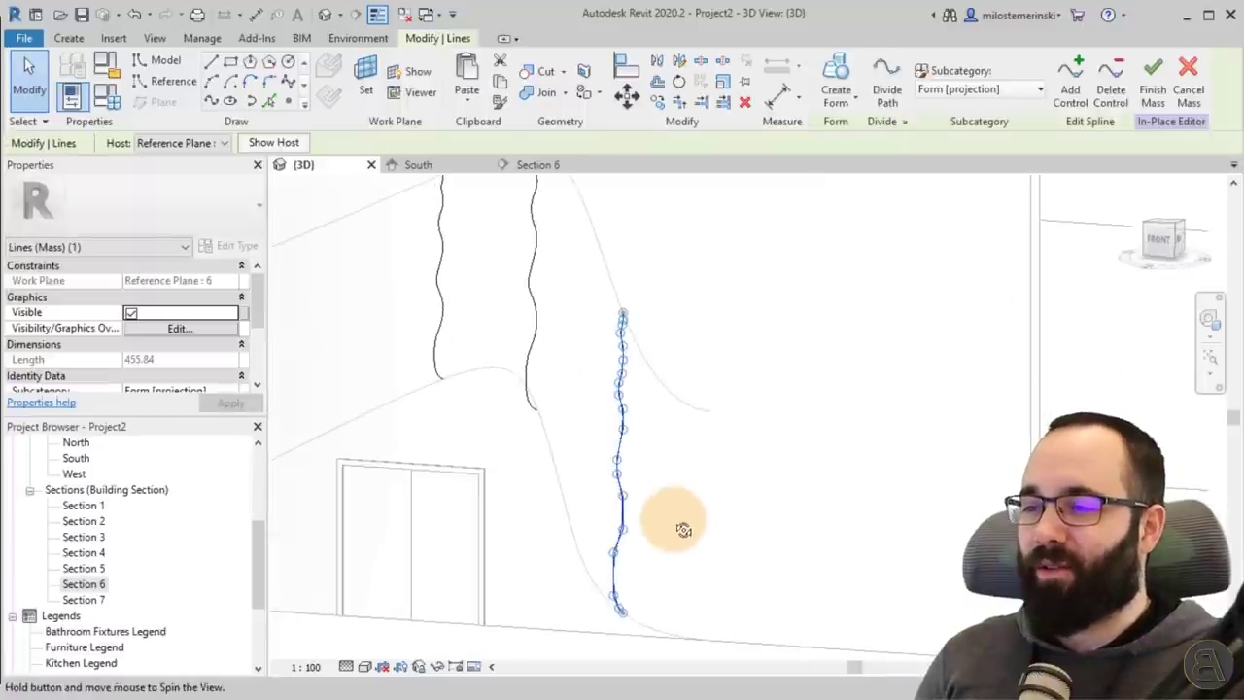
{"action": "left_click", "coordinate": [486, 98]}
{"action": "left_click", "coordinate": [486, 272]}
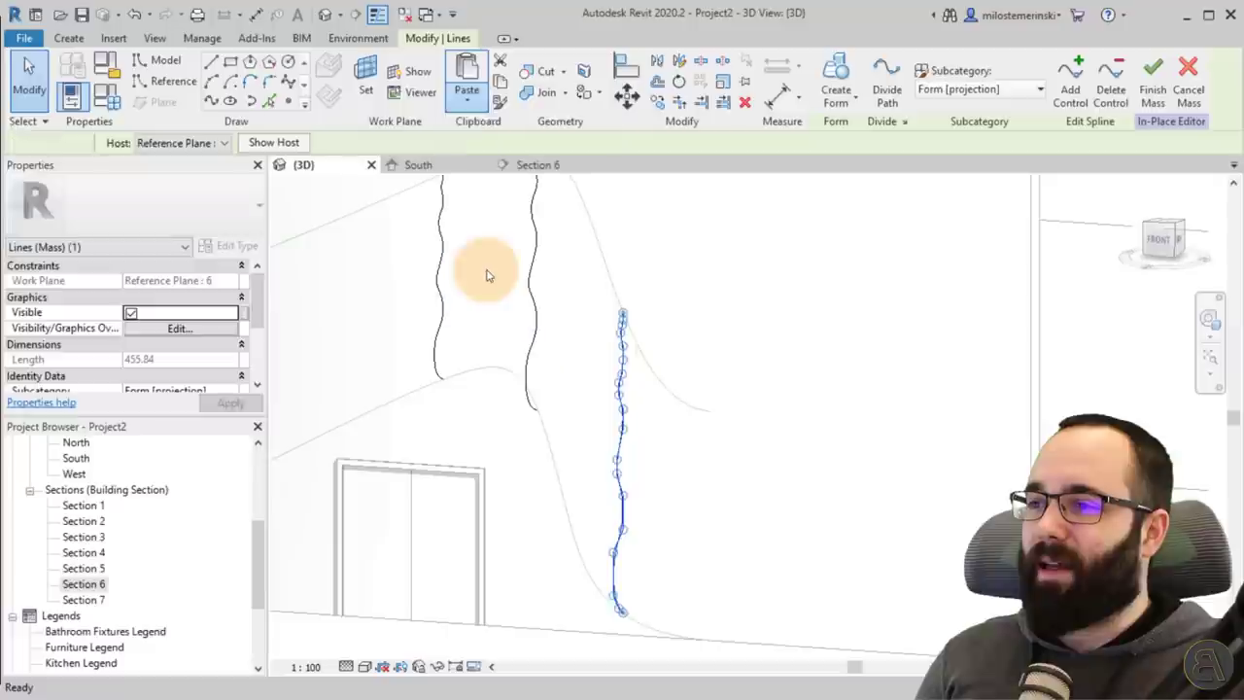
{"action": "left_click", "coordinate": [437, 262]}
{"action": "left_click", "coordinate": [178, 144]}
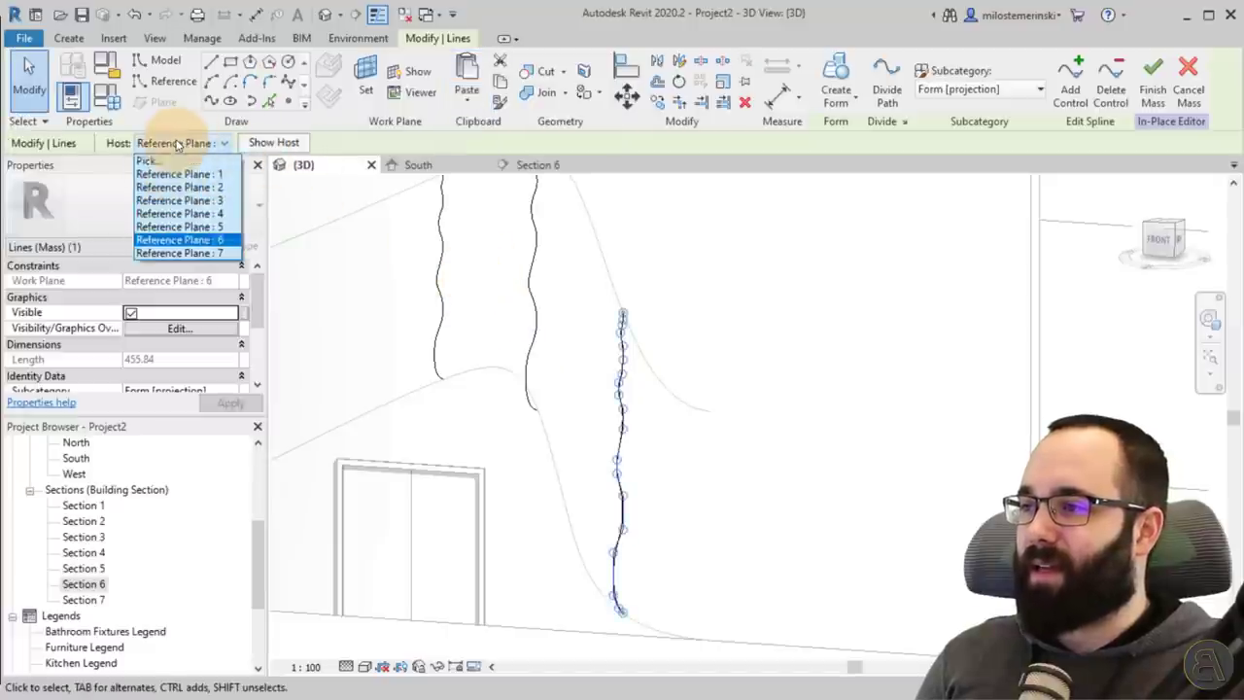
{"action": "left_click", "coordinate": [190, 252]}
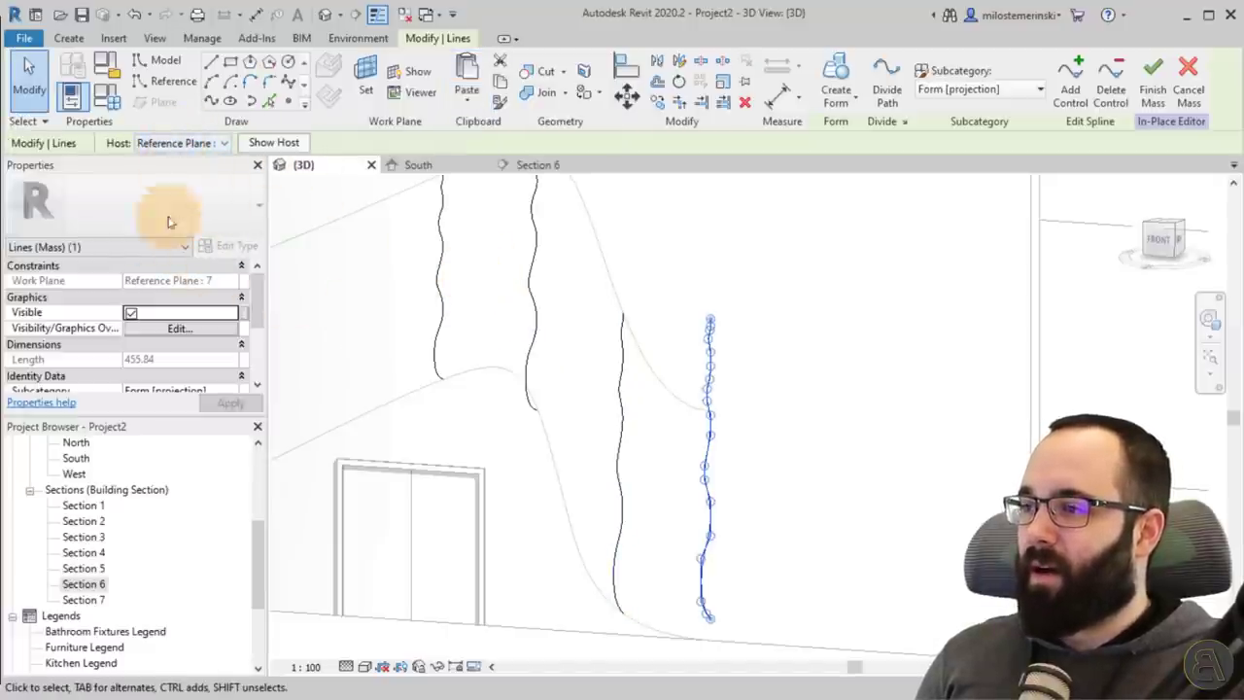
Step: In the Section 7 view, move the copied profile by its lower endpoint to the base of the wall face at Level 1
{"action": "double_click", "coordinate": [84, 599]}
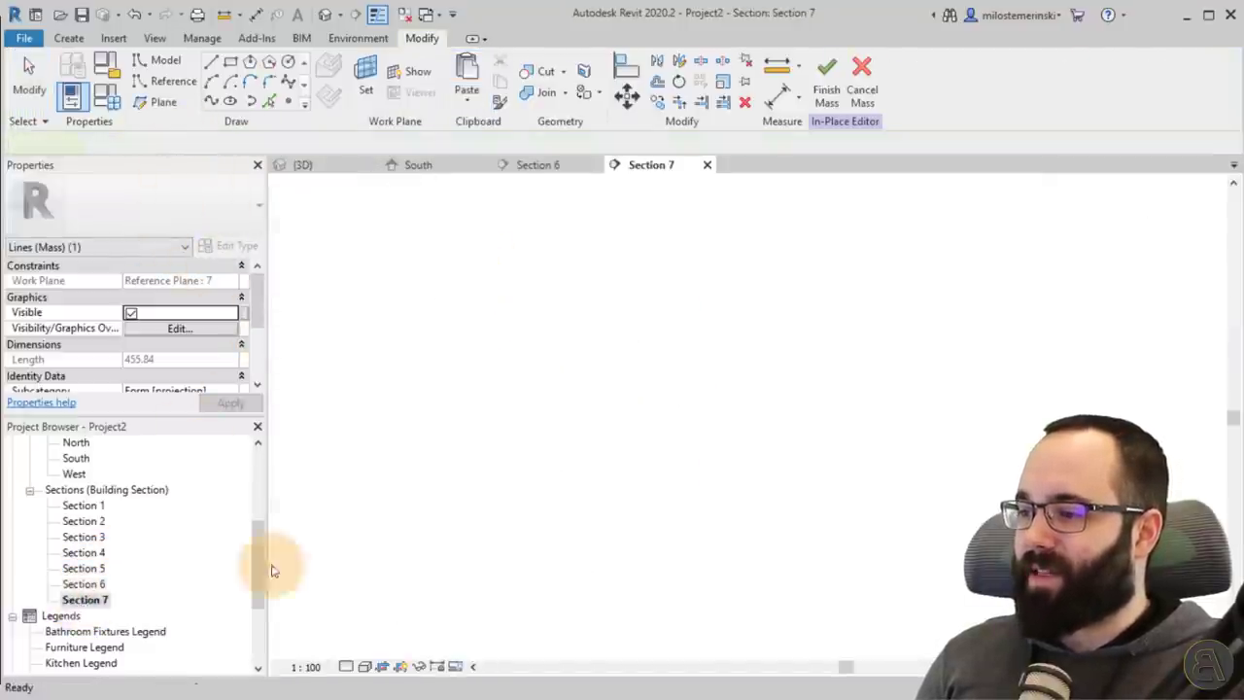
{"action": "scroll", "coordinate": [619, 419], "scroll_direction": "up", "scroll_amount": 2}
{"action": "left_click", "coordinate": [627, 97]}
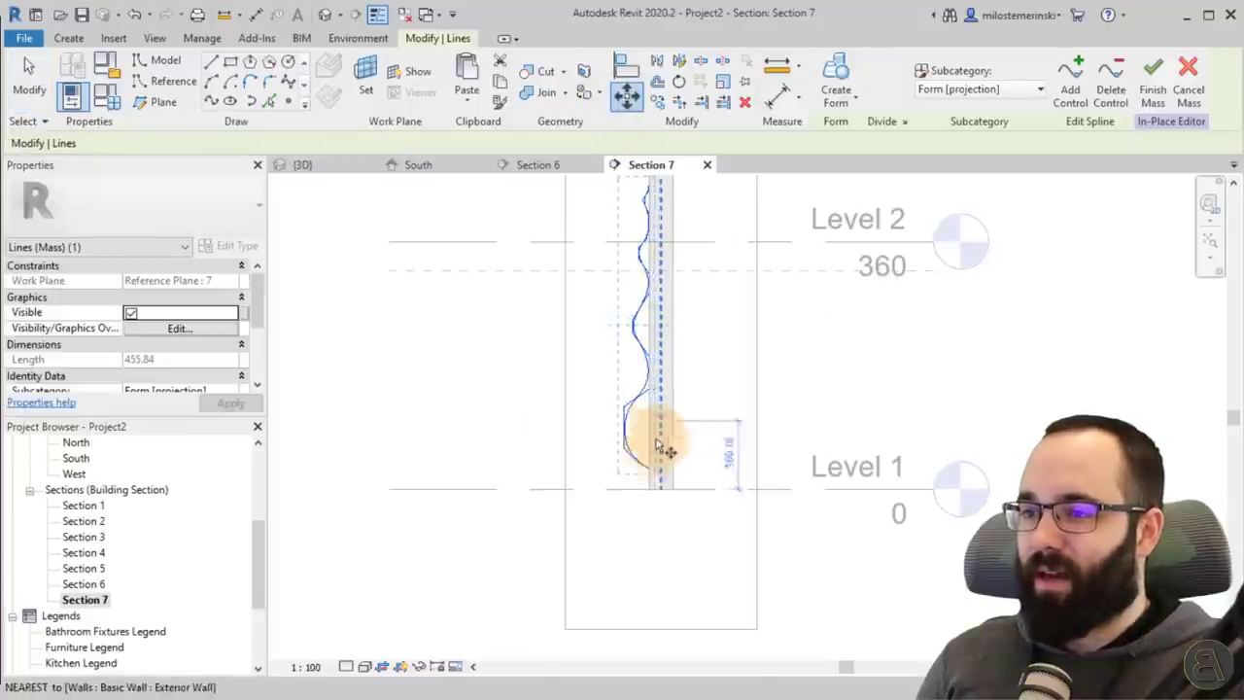
{"action": "left_click", "coordinate": [651, 480]}
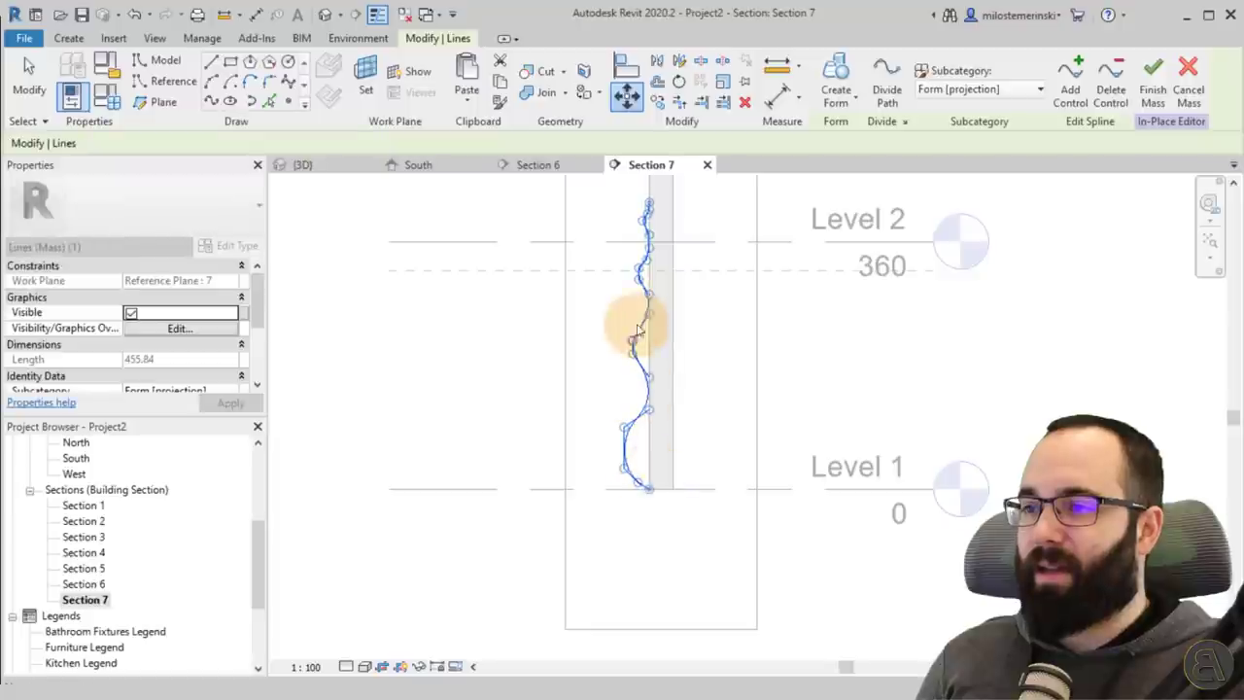
Step: Scale the Section 7 profile graphically from its lower endpoint so its top meets the reference plane just below Level 2
{"action": "left_click", "coordinate": [722, 81]}
{"action": "left_click", "coordinate": [649, 500]}
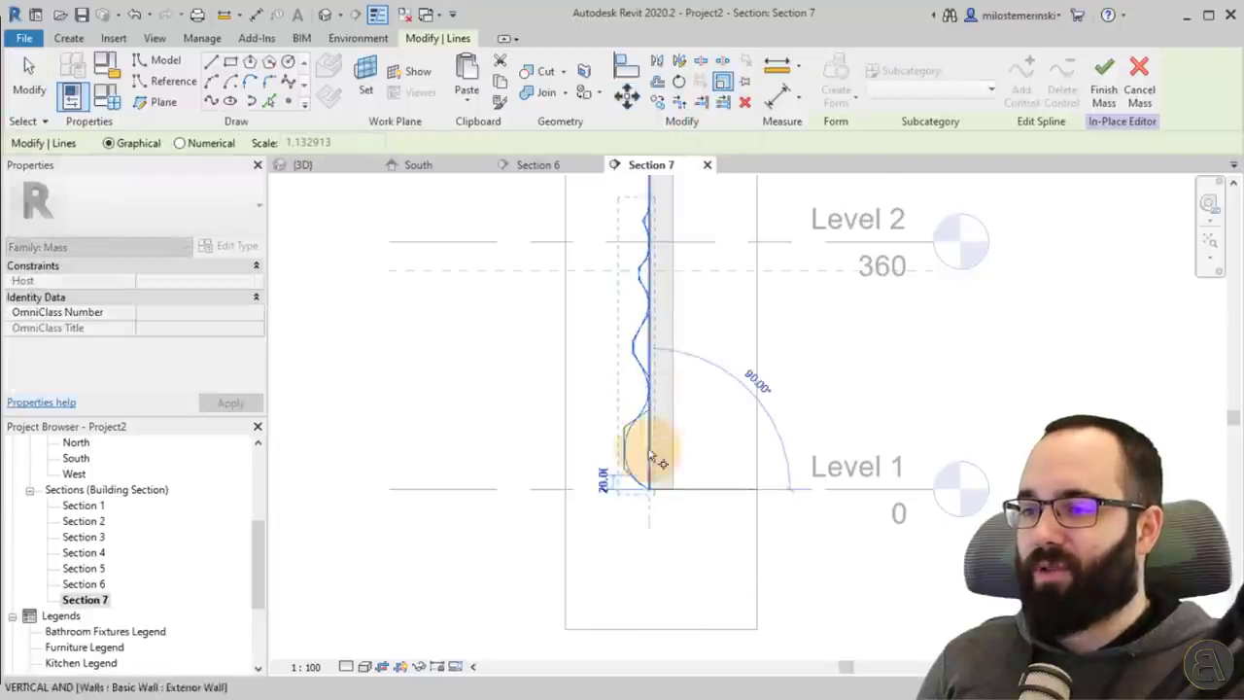
{"action": "left_click", "coordinate": [643, 182]}
{"action": "left_click", "coordinate": [653, 270]}
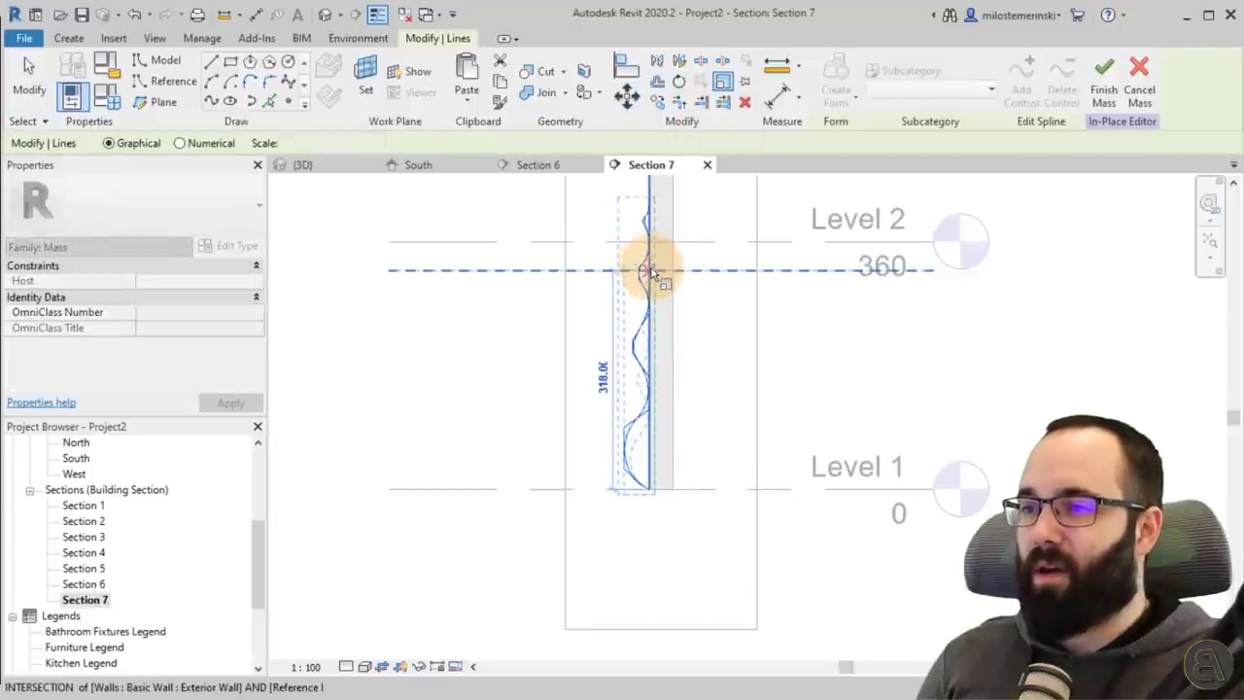
{"action": "scroll", "coordinate": [656, 277], "scroll_direction": "up", "scroll_amount": 3}
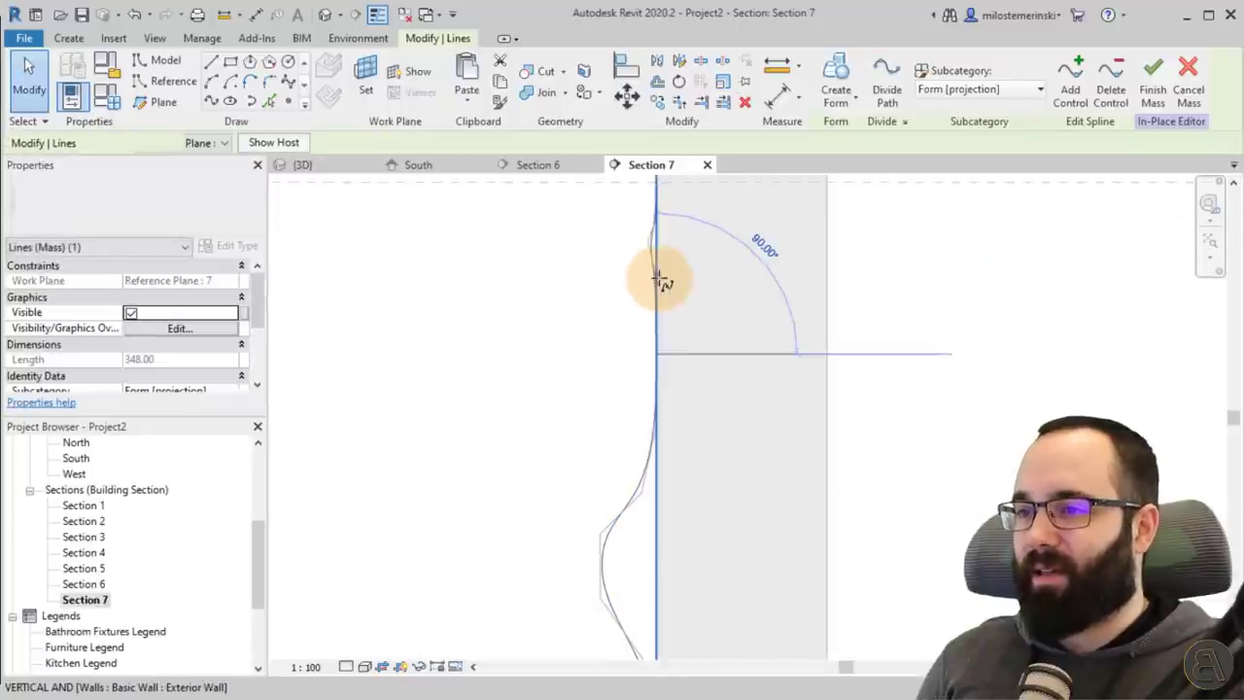
Step: Flatten the Section 7 profile by pulling its remaining bulging control points onto the wall face, from top to bottom
{"action": "left_click_drag", "start_coordinate": [658, 279], "coordinate": [657, 243]}
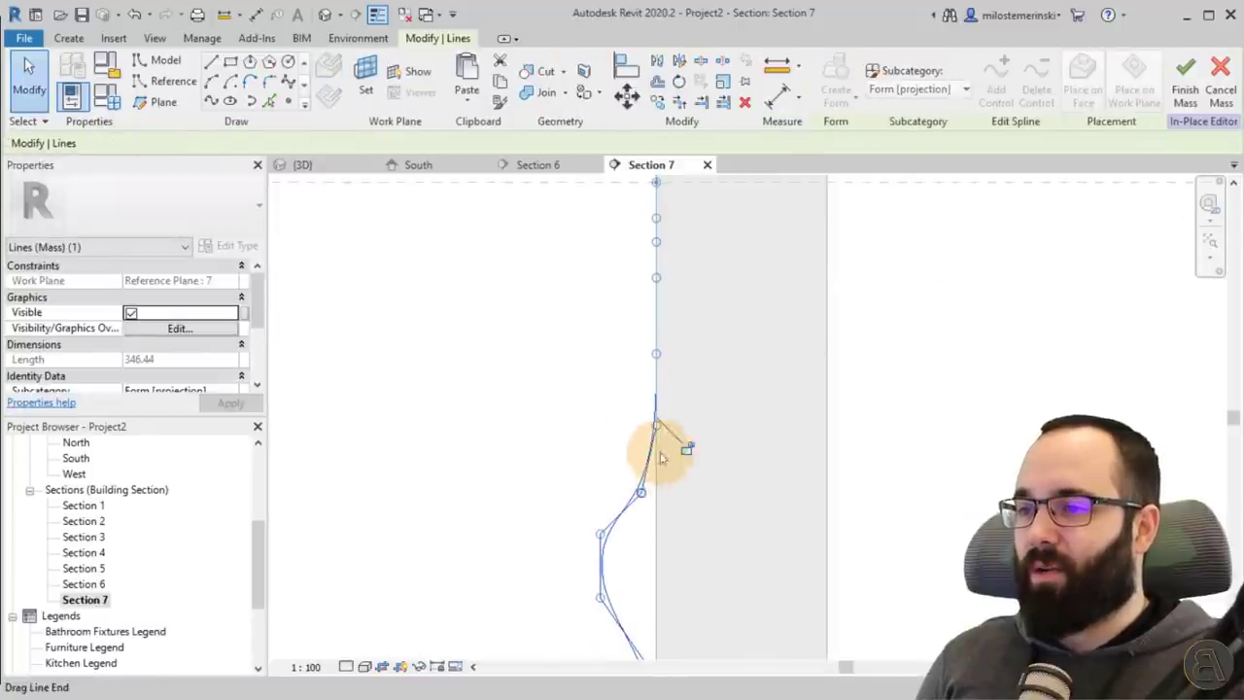
{"action": "left_click_drag", "start_coordinate": [641, 493], "coordinate": [657, 496]}
{"action": "left_click_drag", "start_coordinate": [601, 534], "coordinate": [655, 545]}
{"action": "middle_click_drag", "start_coordinate": [646, 440], "coordinate": [596, 184]}
{"action": "left_click_drag", "start_coordinate": [548, 340], "coordinate": [609, 348]}
{"action": "middle_click_drag", "start_coordinate": [625, 514], "coordinate": [620, 254]}
{"action": "left_click_drag", "start_coordinate": [516, 416], "coordinate": [600, 413]}
{"action": "left_click_drag", "start_coordinate": [533, 483], "coordinate": [602, 493]}
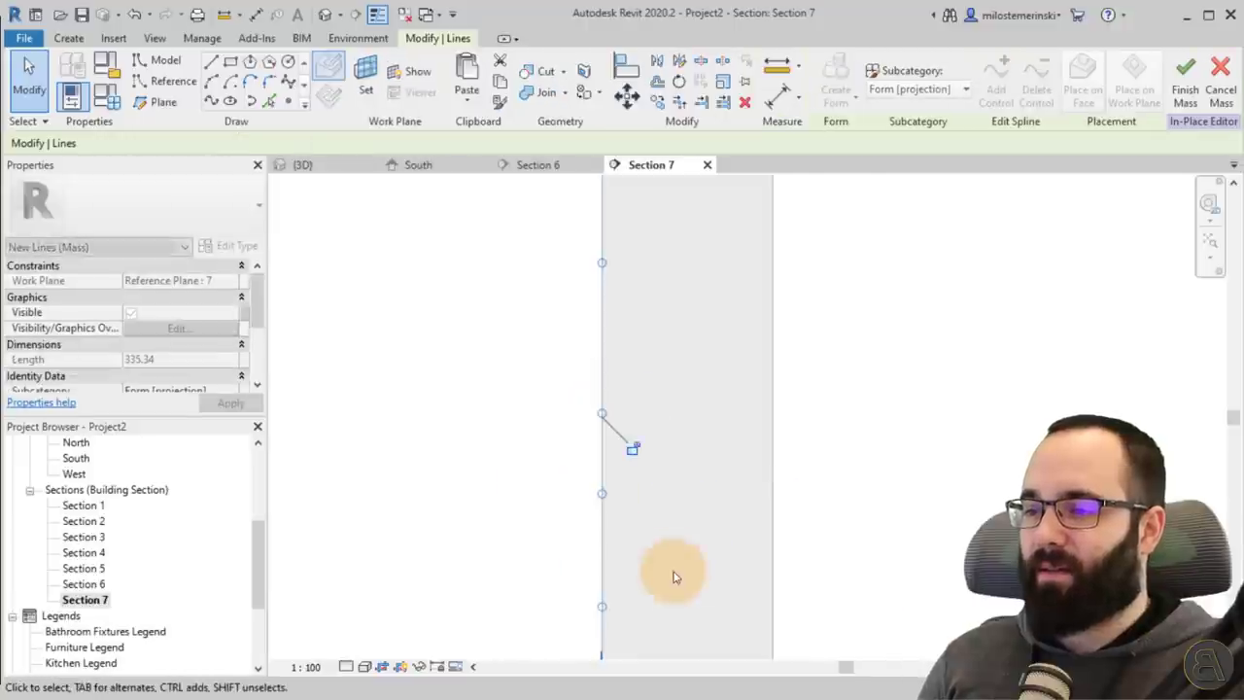
{"action": "middle_click_drag", "start_coordinate": [616, 646], "coordinate": [674, 324]}
{"action": "scroll", "coordinate": [661, 312], "scroll_direction": "down", "scroll_amount": 2}
{"action": "left_click_drag", "start_coordinate": [587, 342], "coordinate": [674, 353]}
{"action": "left_click_drag", "start_coordinate": [587, 491], "coordinate": [675, 475]}
{"action": "left_click_drag", "start_coordinate": [638, 542], "coordinate": [675, 531]}
{"action": "scroll", "coordinate": [596, 494], "scroll_direction": "down", "scroll_amount": 4}
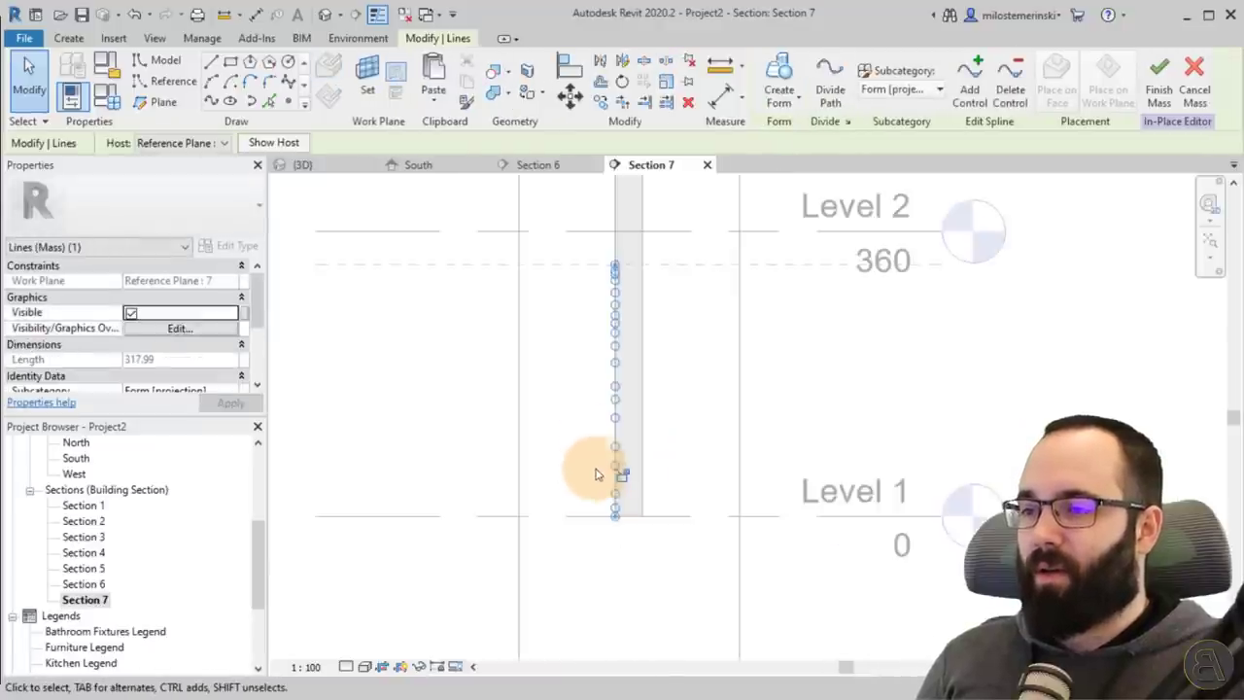
Step: In the 3D view, select all seven section profiles and create a mass form from them
{"action": "scroll", "coordinate": [597, 474], "scroll_direction": "down", "scroll_amount": 6}
{"action": "middle_click_drag", "start_coordinate": [546, 426], "coordinate": [563, 480]}
{"action": "scroll", "coordinate": [442, 231], "scroll_direction": "up", "scroll_amount": 1}
{"action": "left_click", "coordinate": [333, 166]}
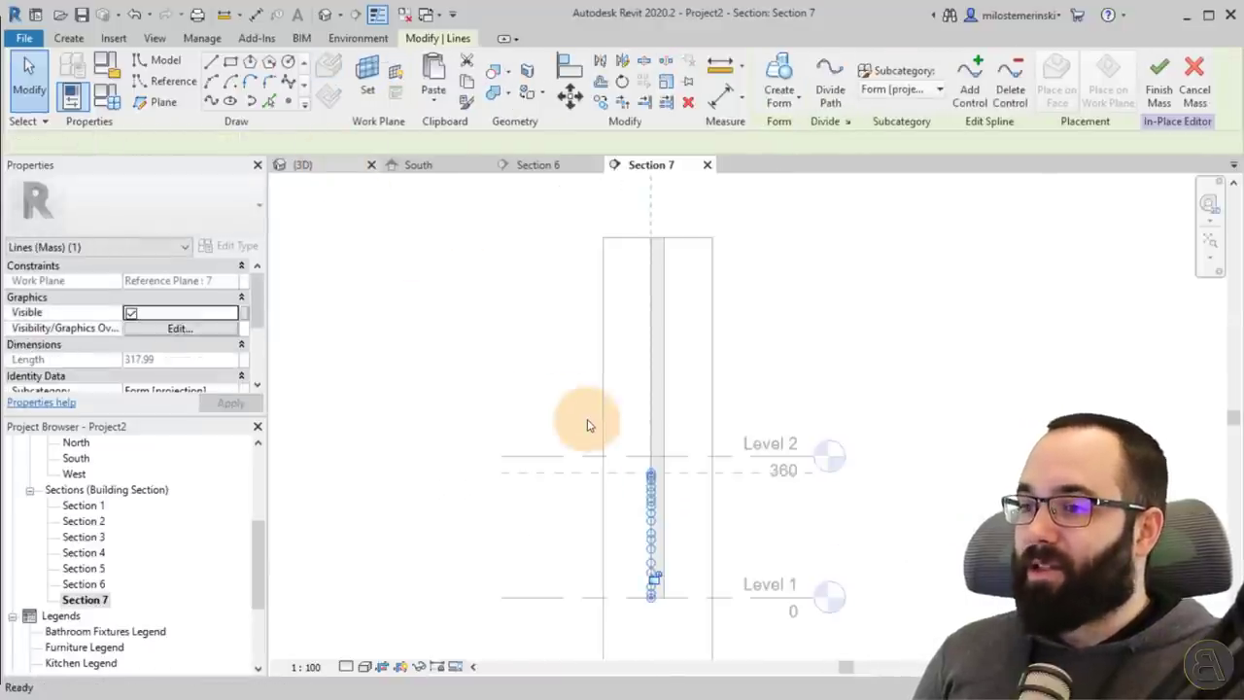
{"action": "scroll", "coordinate": [594, 388], "scroll_direction": "down", "scroll_amount": 3}
{"action": "left_click", "coordinate": [575, 275]}
{"action": "middle_click_drag", "start_coordinate": [665, 269], "coordinate": [899, 285]}
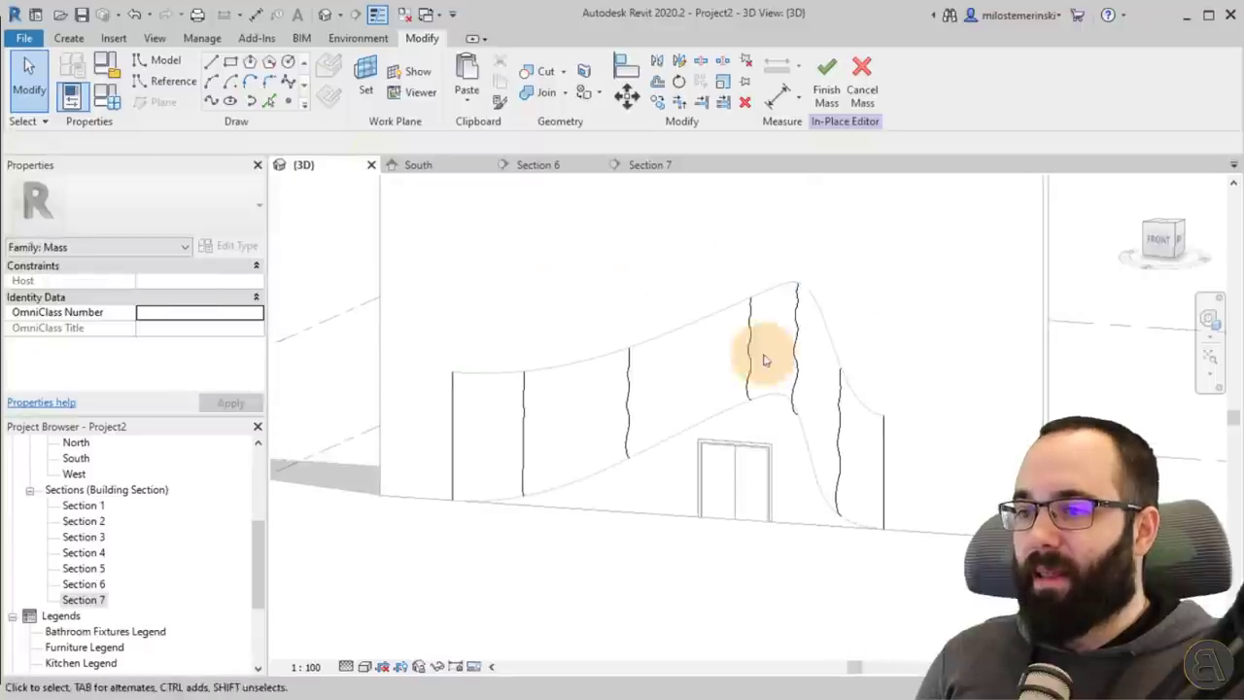
{"action": "middle_click_drag", "start_coordinate": [765, 360], "coordinate": [738, 417], "text": "shift"}
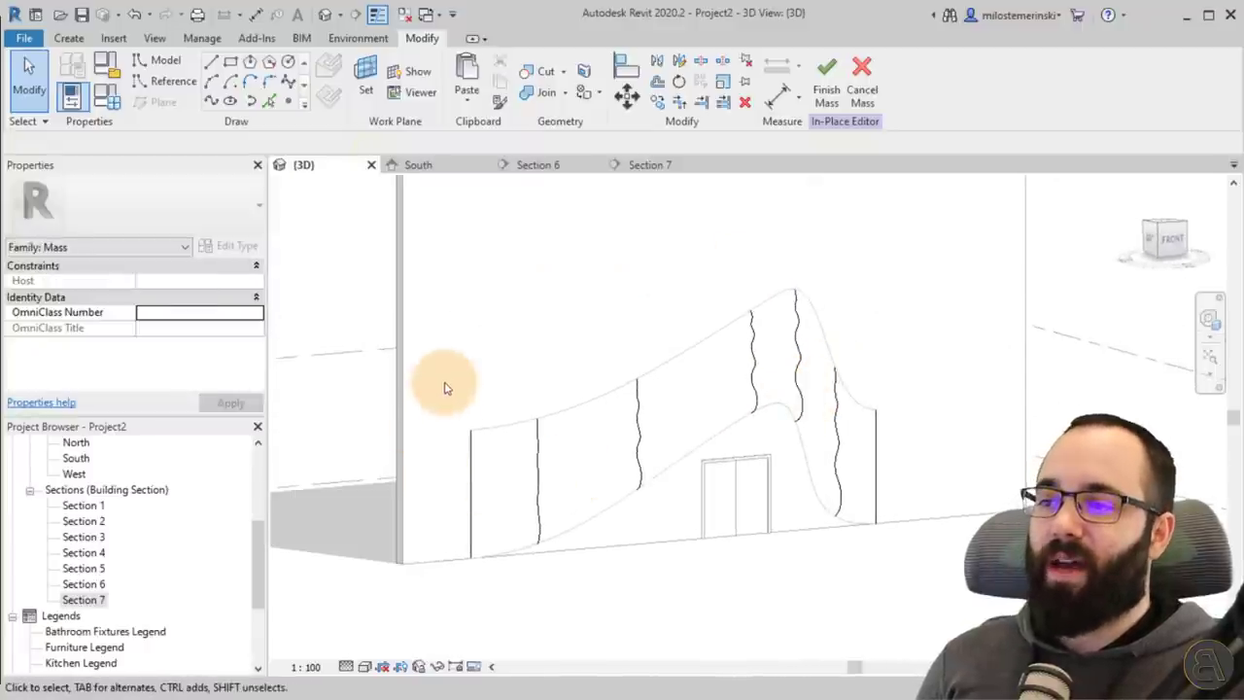
{"action": "middle_click_drag", "start_coordinate": [444, 387], "coordinate": [438, 300], "text": "shift"}
{"action": "left_click_drag", "start_coordinate": [438, 300], "coordinate": [786, 583]}
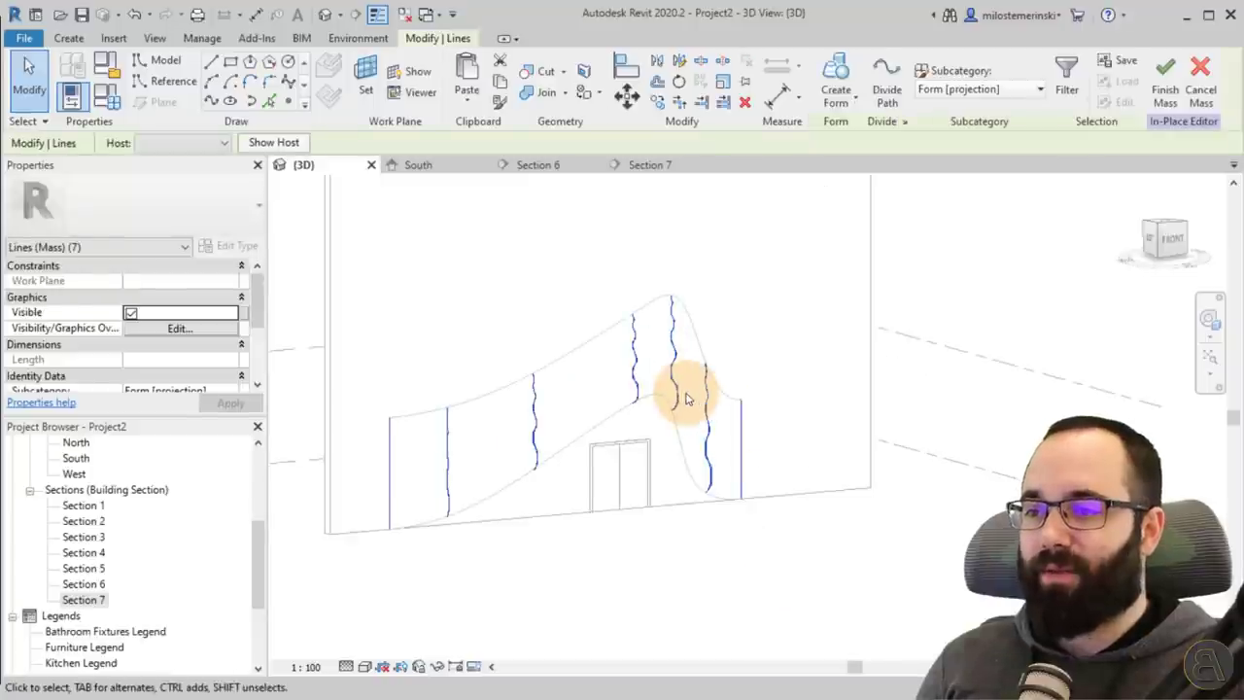
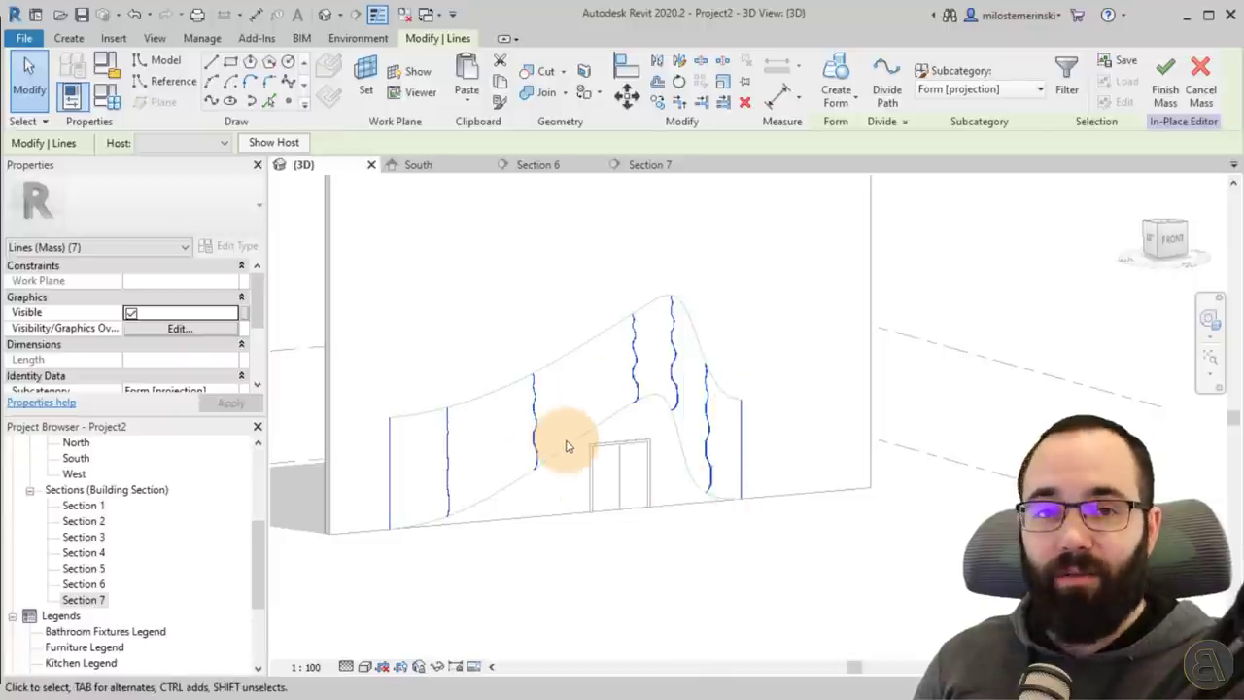
{"action": "left_click", "coordinate": [833, 80]}
{"action": "left_click", "coordinate": [722, 267]}
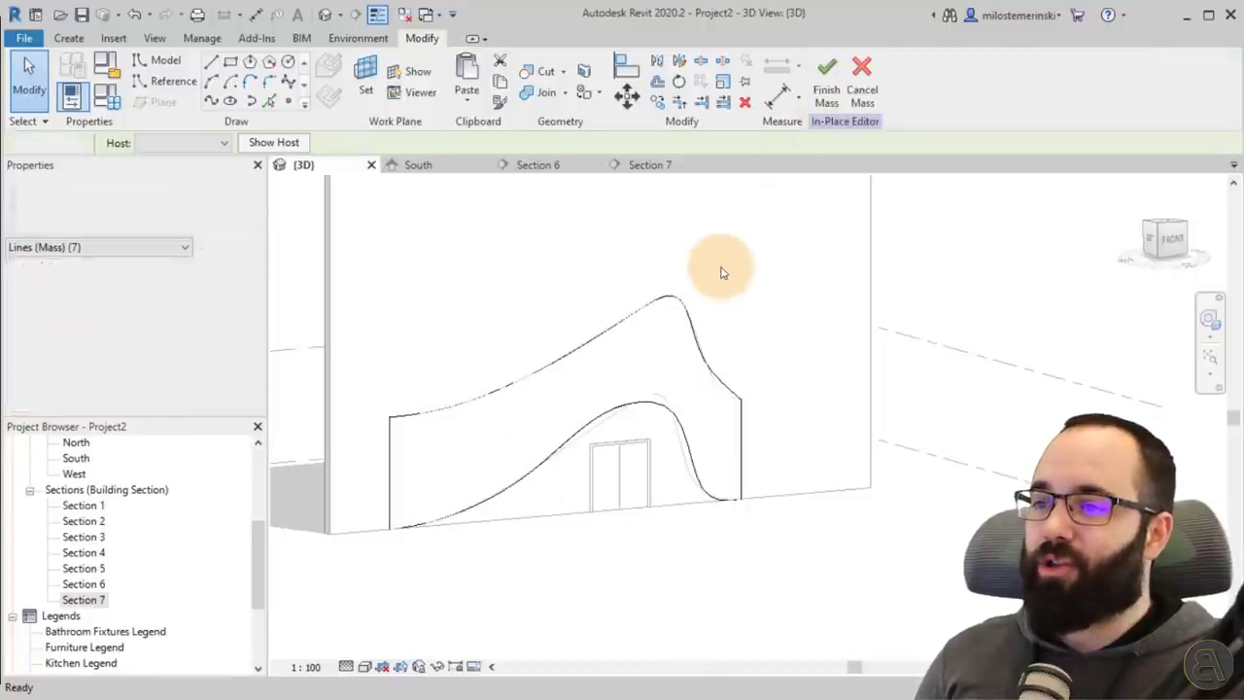
Step: Examine the lofted form around the door opening and finish the in-place mass
{"action": "middle_click_drag", "start_coordinate": [647, 424], "coordinate": [500, 515], "text": "shift"}
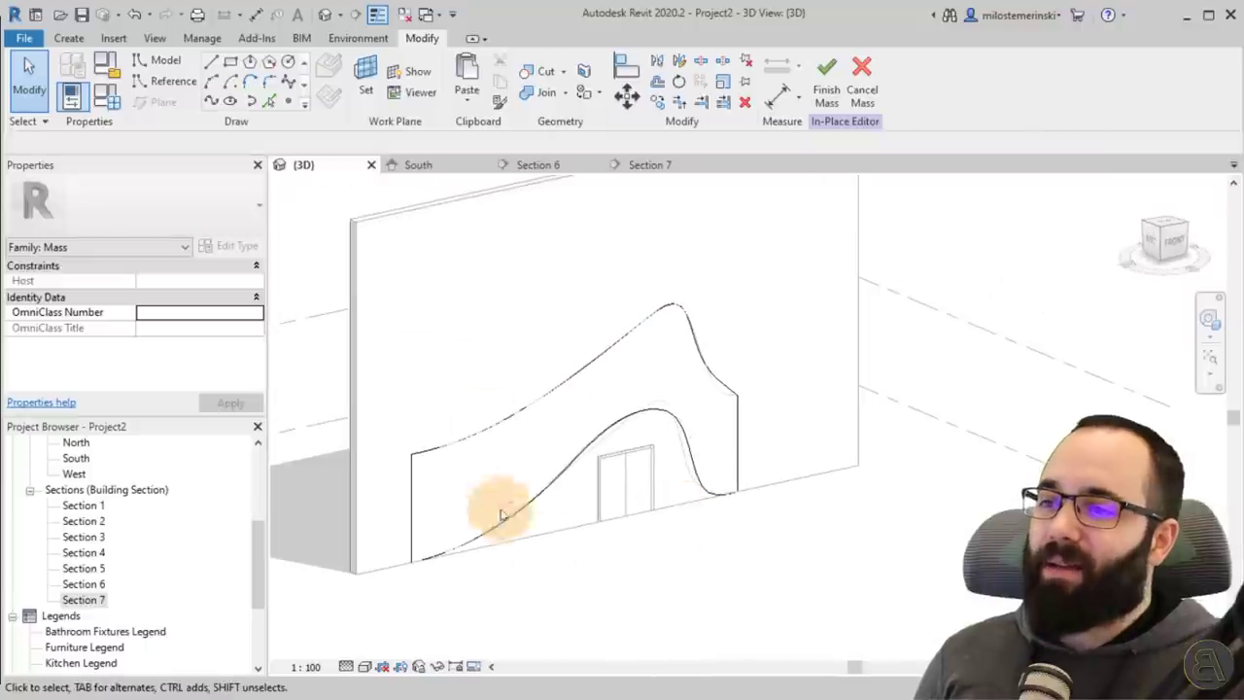
{"action": "mouse_move", "coordinate": [557, 468]}
{"action": "middle_mouse_down", "text": "shift"}
{"action": "mouse_move", "coordinate": [583, 458]}
{"action": "mouse_move", "coordinate": [611, 495]}
{"action": "mouse_move", "coordinate": [458, 431]}
{"action": "mouse_move", "coordinate": [561, 471]}
{"action": "middle_mouse_up", "text": "shift"}
{"action": "scroll", "coordinate": [583, 448], "scroll_direction": "up", "scroll_amount": 2}
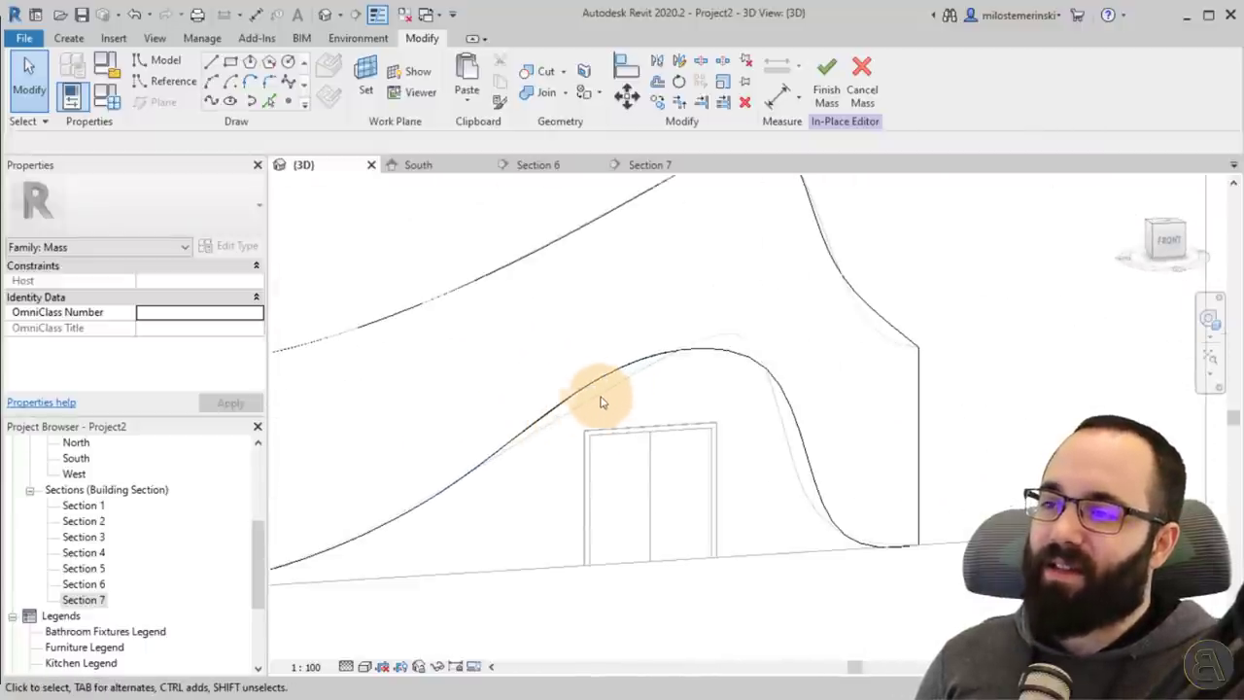
{"action": "scroll", "coordinate": [797, 471], "scroll_direction": "down", "scroll_amount": 2}
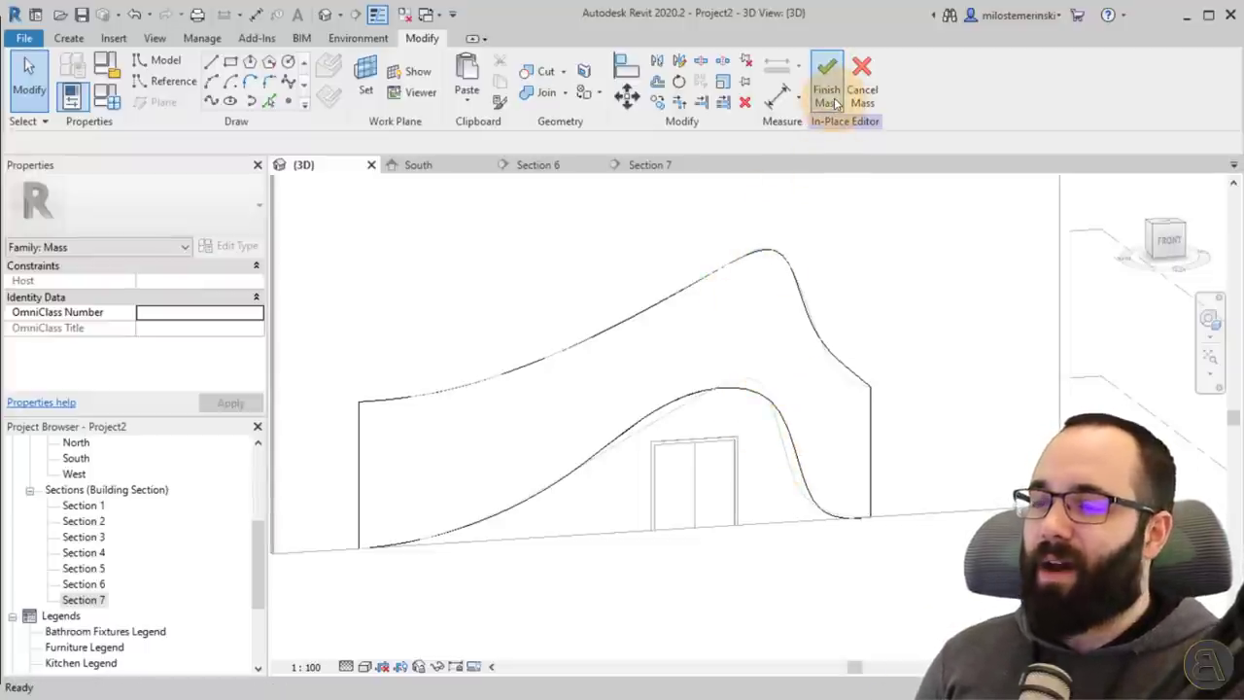
Step: Set the 3D view's visual style to Shaded
{"action": "middle_click_drag", "start_coordinate": [643, 579], "coordinate": [595, 498], "text": "shift"}
{"action": "left_click", "coordinate": [365, 667]}
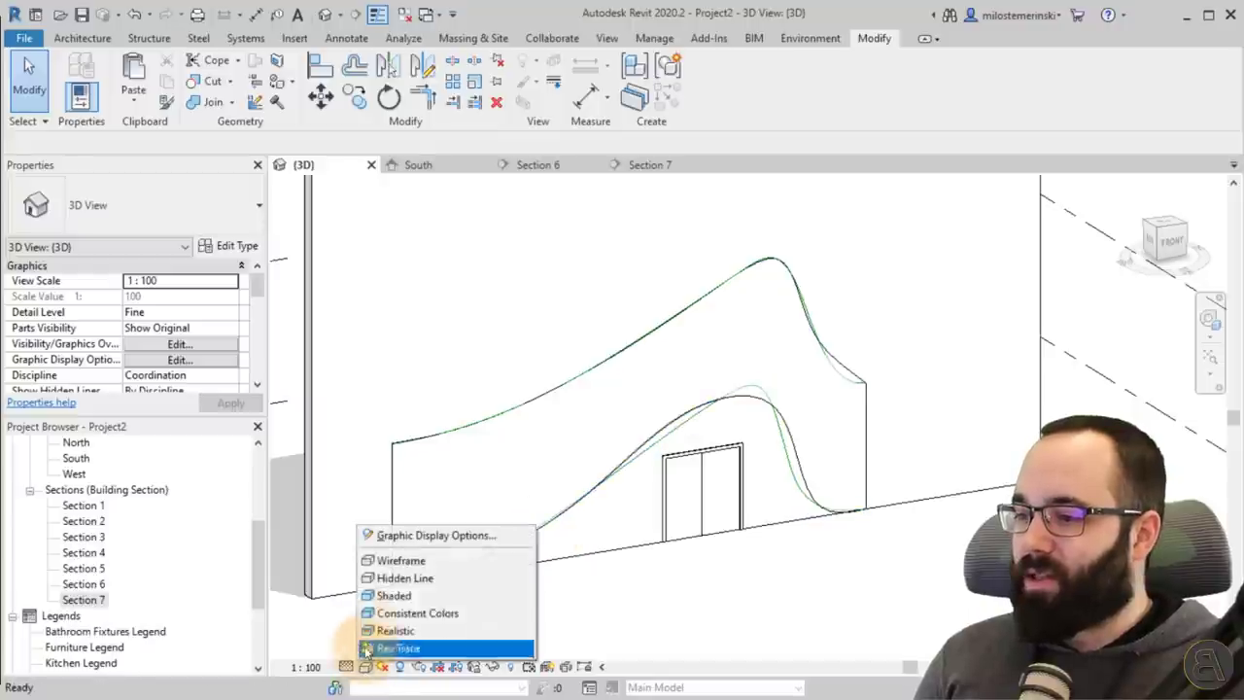
{"action": "left_click", "coordinate": [372, 596]}
{"action": "mouse_move", "coordinate": [700, 547]}
{"action": "middle_mouse_down", "text": "shift"}
{"action": "mouse_move", "coordinate": [730, 553]}
{"action": "mouse_move", "coordinate": [783, 311]}
{"action": "mouse_move", "coordinate": [735, 356]}
{"action": "mouse_move", "coordinate": [702, 422]}
{"action": "mouse_move", "coordinate": [633, 430]}
{"action": "mouse_move", "coordinate": [641, 442]}
{"action": "middle_mouse_up", "text": "shift"}
{"action": "scroll", "coordinate": [625, 422], "scroll_direction": "up", "scroll_amount": 3}
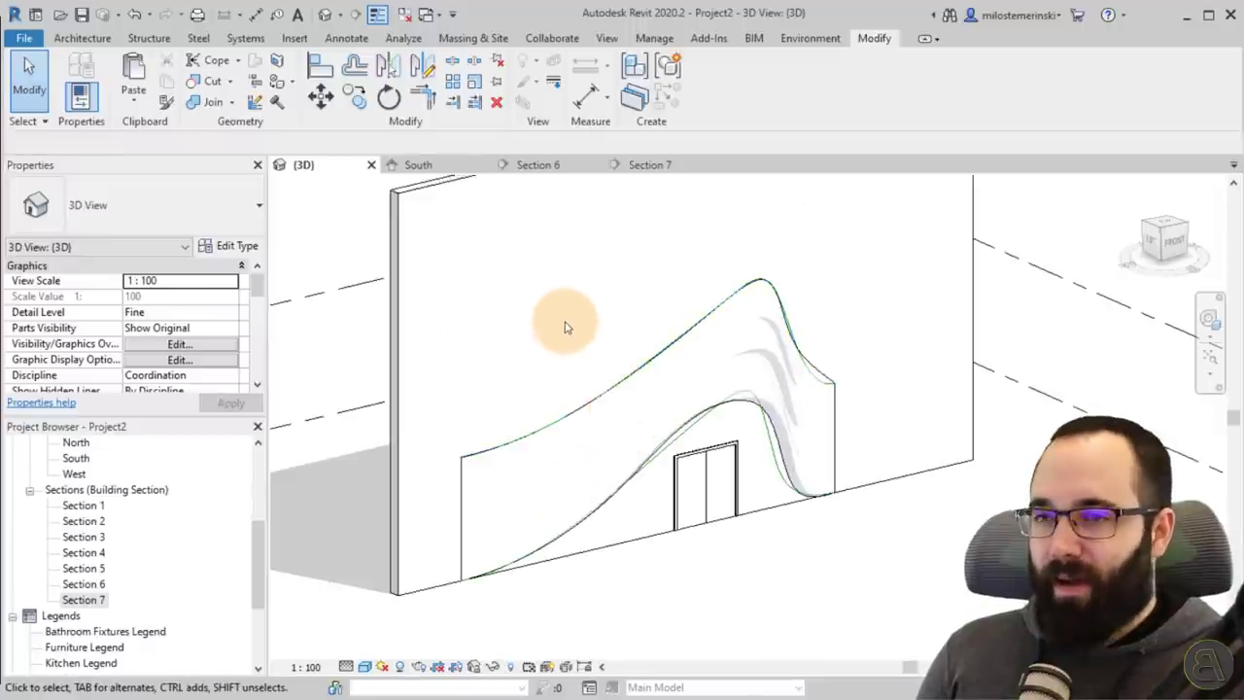
Step: Place a wall by face of type Interior Bearing Wall on the rippling surface of the mass
{"action": "left_click", "coordinate": [107, 43]}
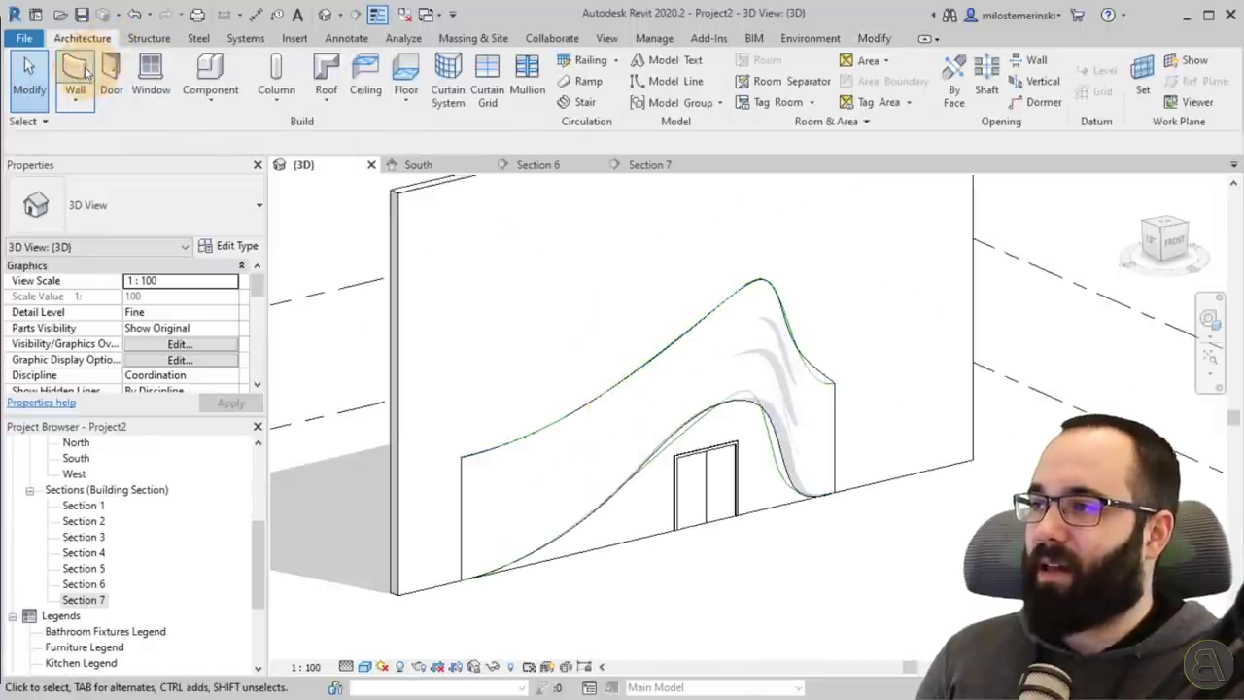
{"action": "left_click", "coordinate": [86, 72]}
{"action": "left_click", "coordinate": [175, 224]}
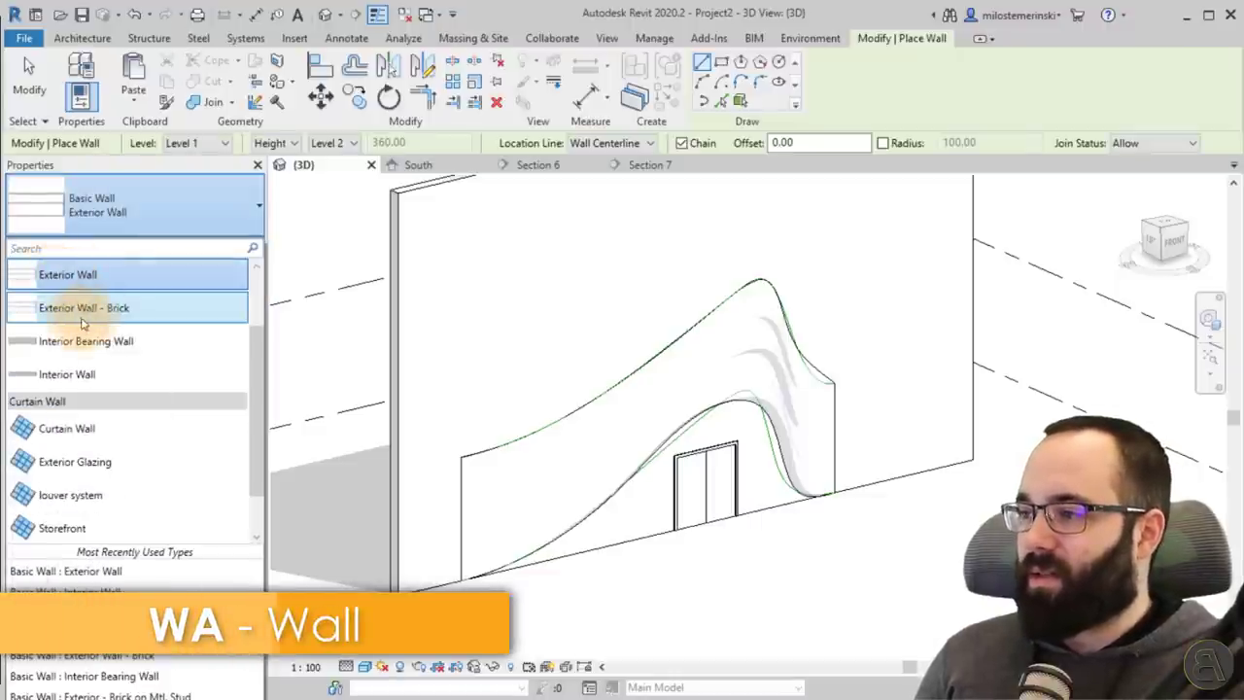
{"action": "left_click", "coordinate": [63, 341]}
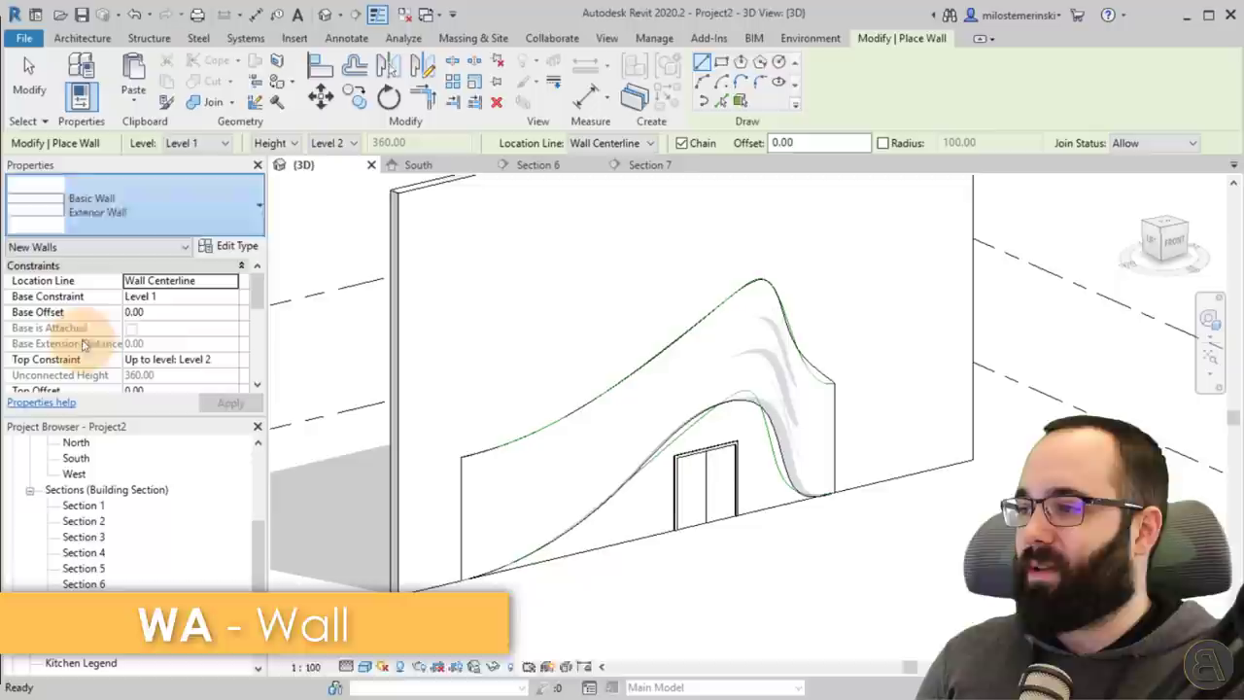
{"action": "left_click", "coordinate": [741, 101]}
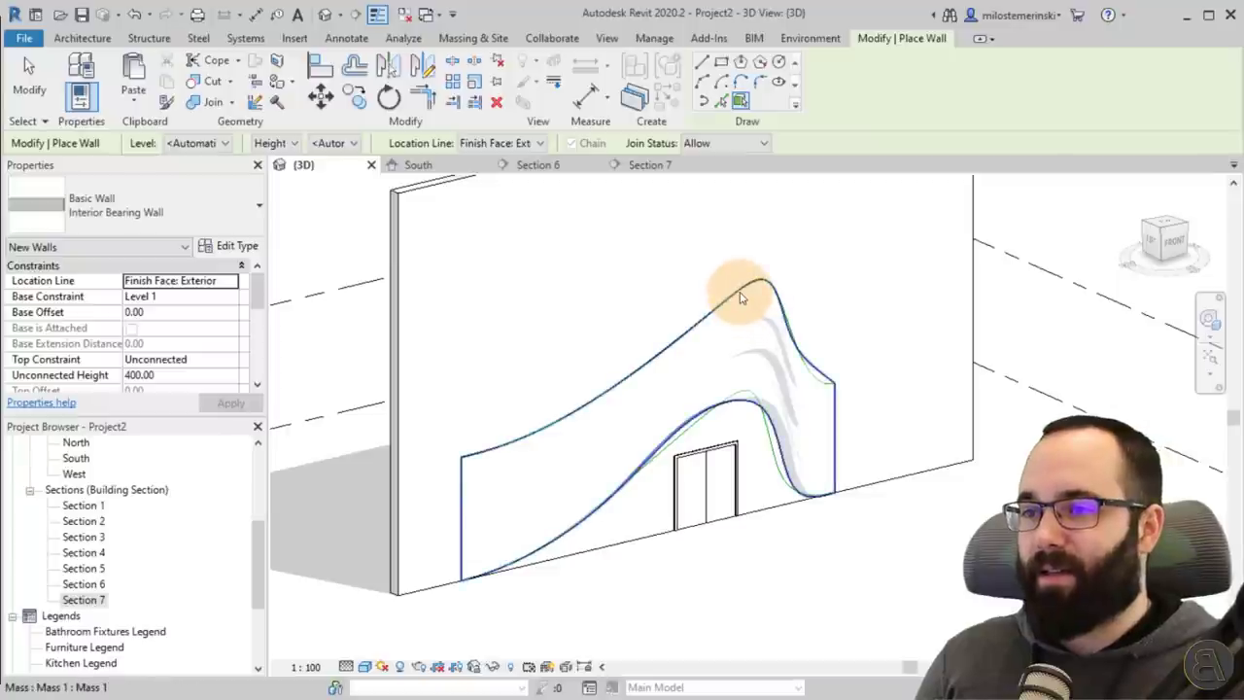
{"action": "left_click", "coordinate": [676, 388]}
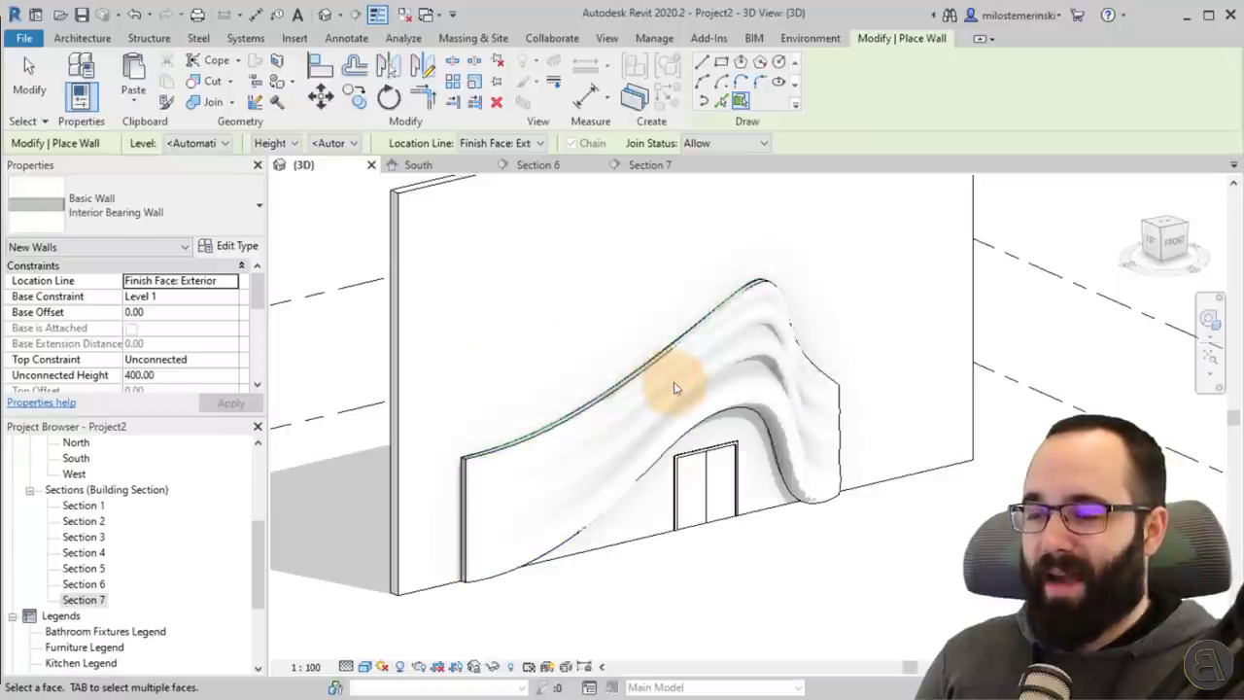
{"action": "scroll", "coordinate": [513, 375], "scroll_direction": "up", "scroll_amount": 5}
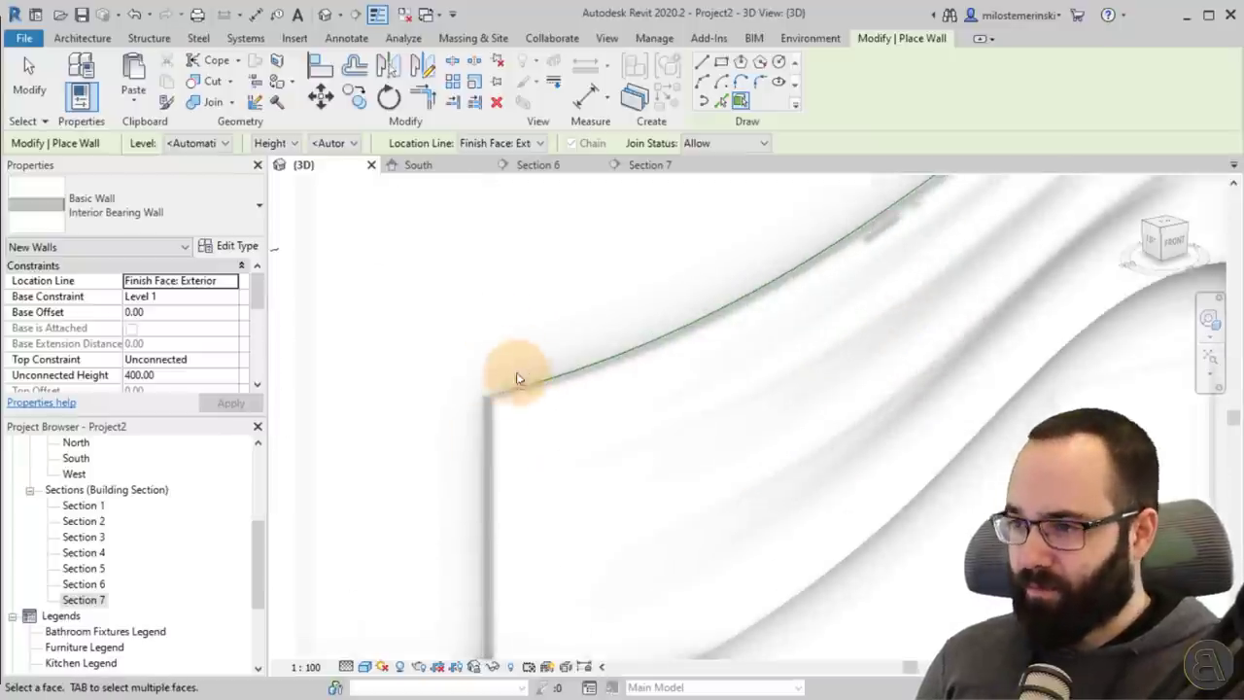
{"action": "scroll", "coordinate": [448, 424], "scroll_direction": "down", "scroll_amount": 5}
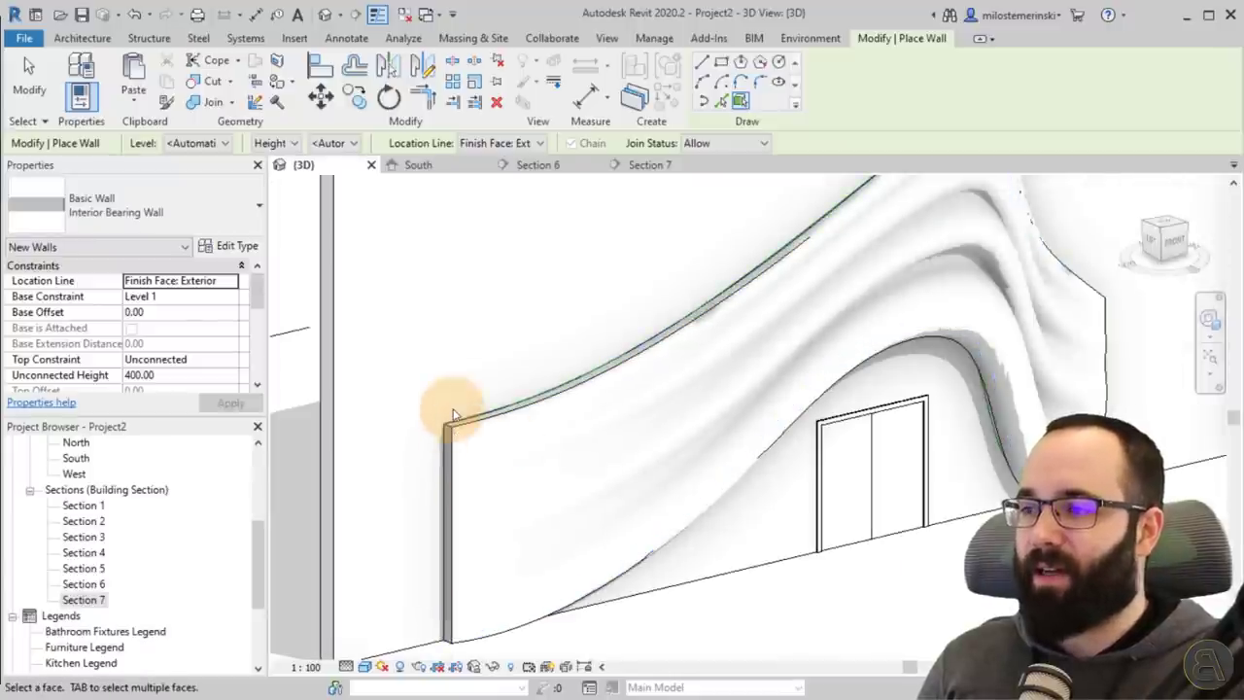
{"action": "key", "text": "Escape"}
{"action": "key", "text": "Escape"}
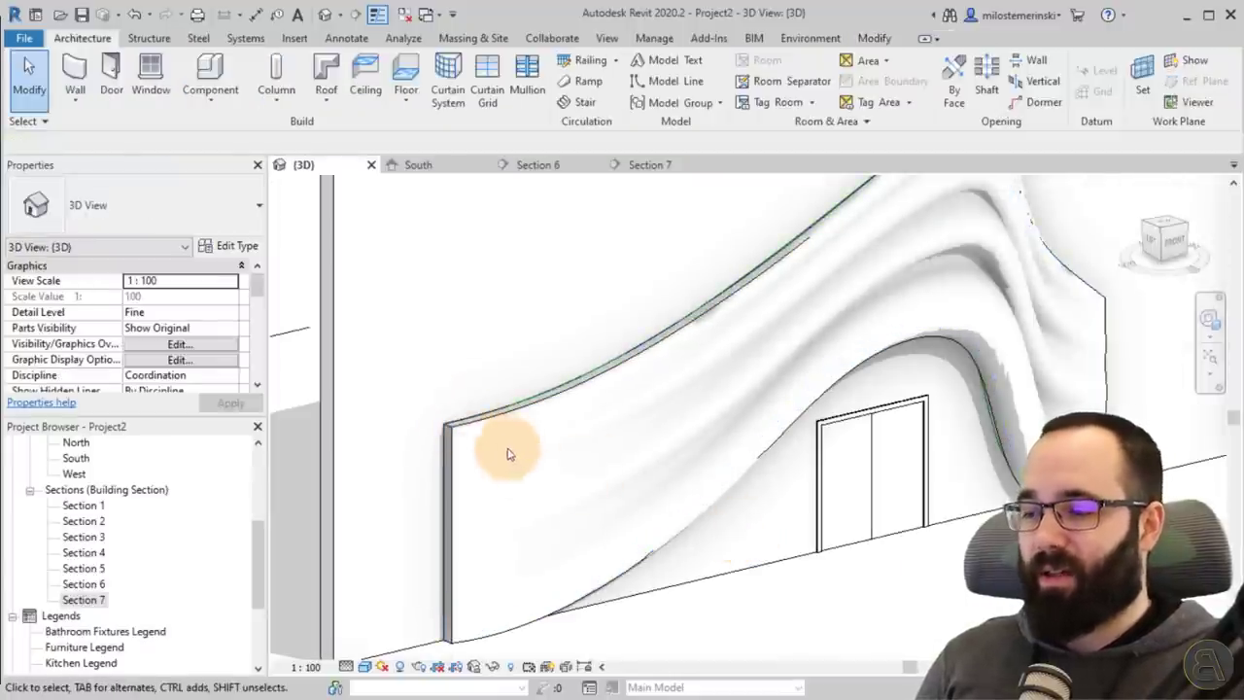
Step: Set the location line of the draped wall to Finish Face: Interior
{"action": "left_click", "coordinate": [471, 432]}
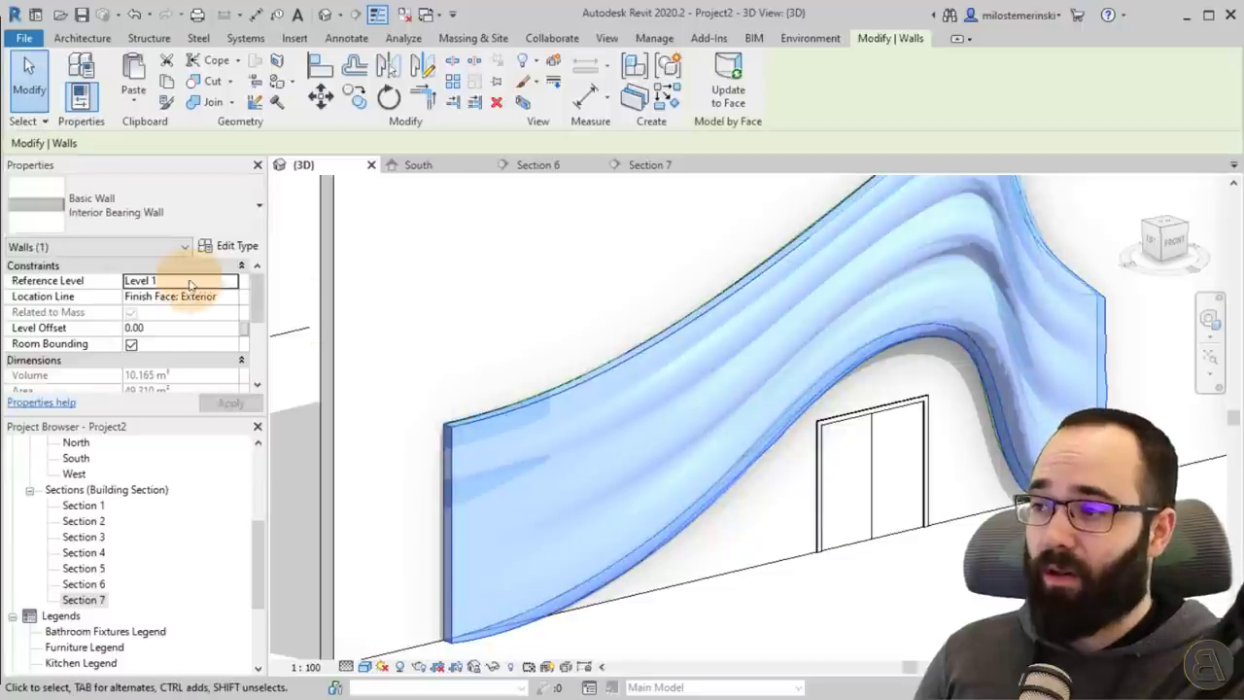
{"action": "left_click", "coordinate": [235, 302]}
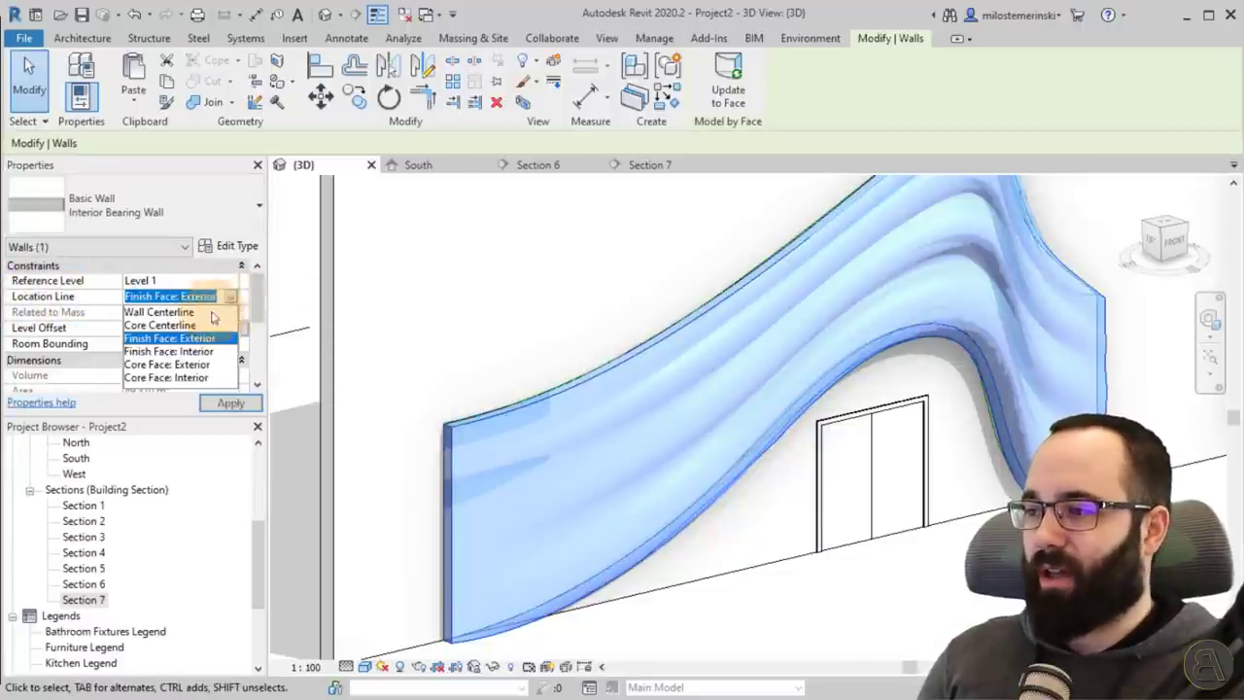
{"action": "left_click", "coordinate": [175, 350]}
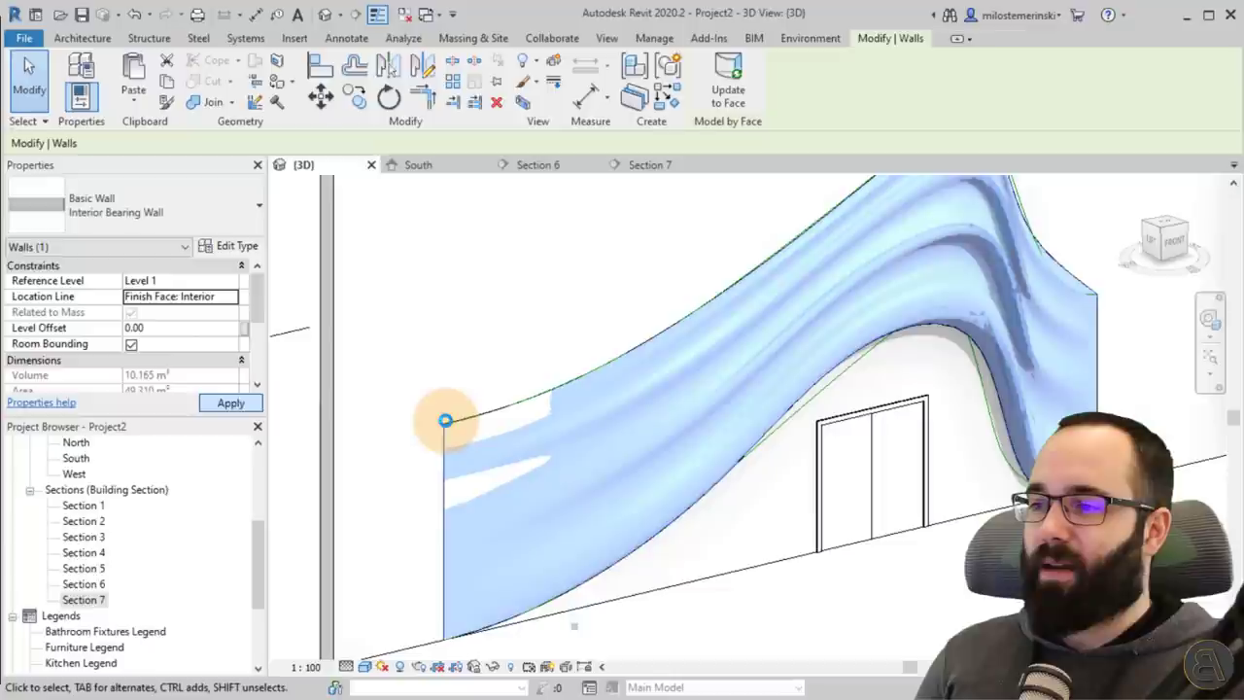
{"action": "scroll", "coordinate": [517, 287], "scroll_direction": "down", "scroll_amount": 2}
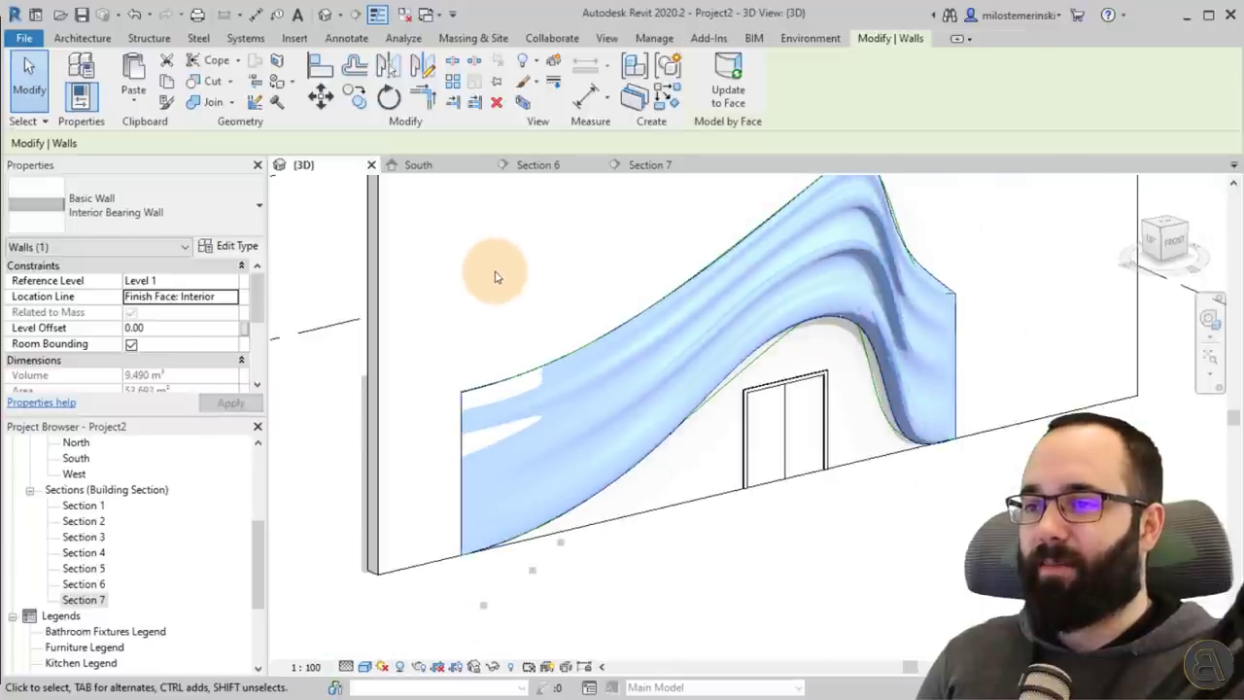
{"action": "left_click", "coordinate": [487, 273]}
{"action": "middle_click_drag", "start_coordinate": [537, 250], "coordinate": [458, 328]}
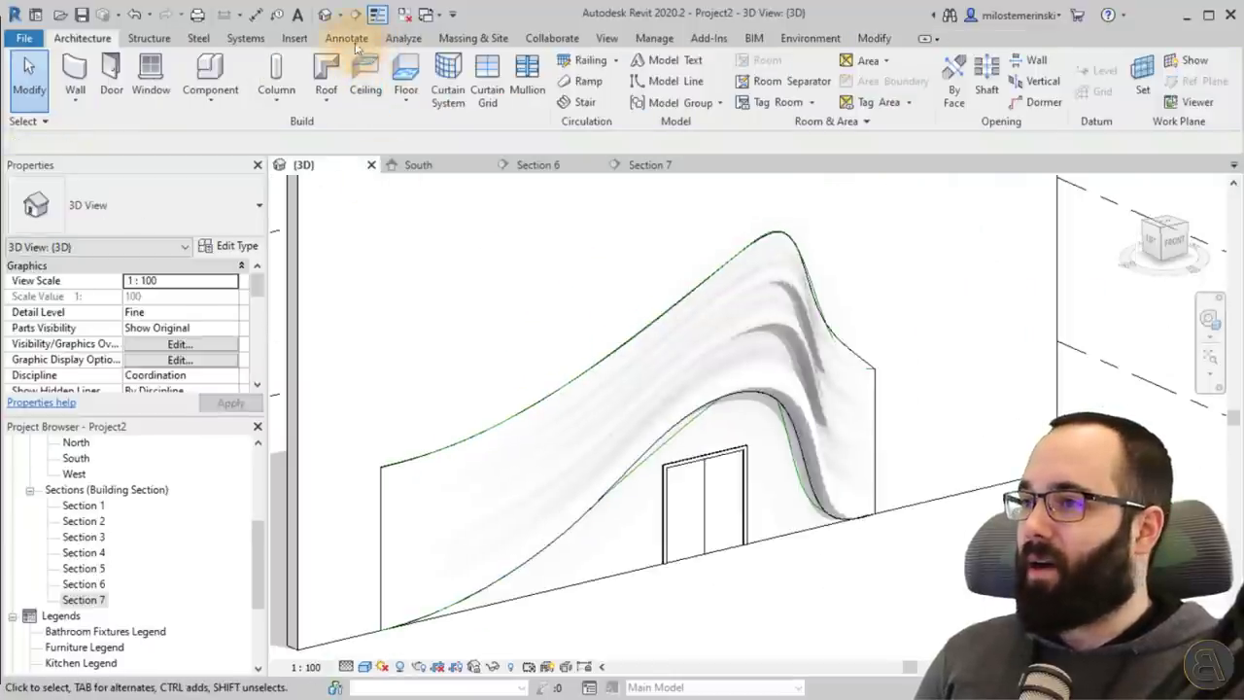
Step: Set mass visibility to Show Mass by View Settings so only the draped wall is displayed
{"action": "left_click", "coordinate": [457, 38]}
{"action": "left_click", "coordinate": [93, 77]}
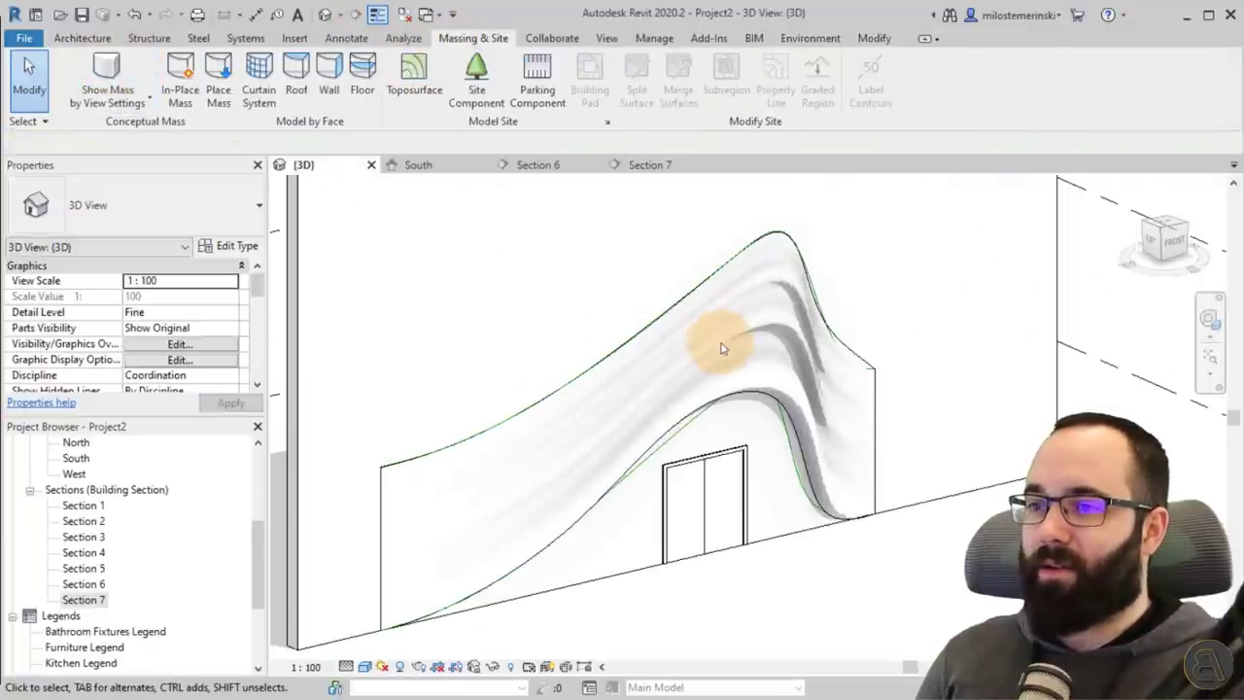
{"action": "scroll", "coordinate": [783, 308], "scroll_direction": "up", "scroll_amount": 6}
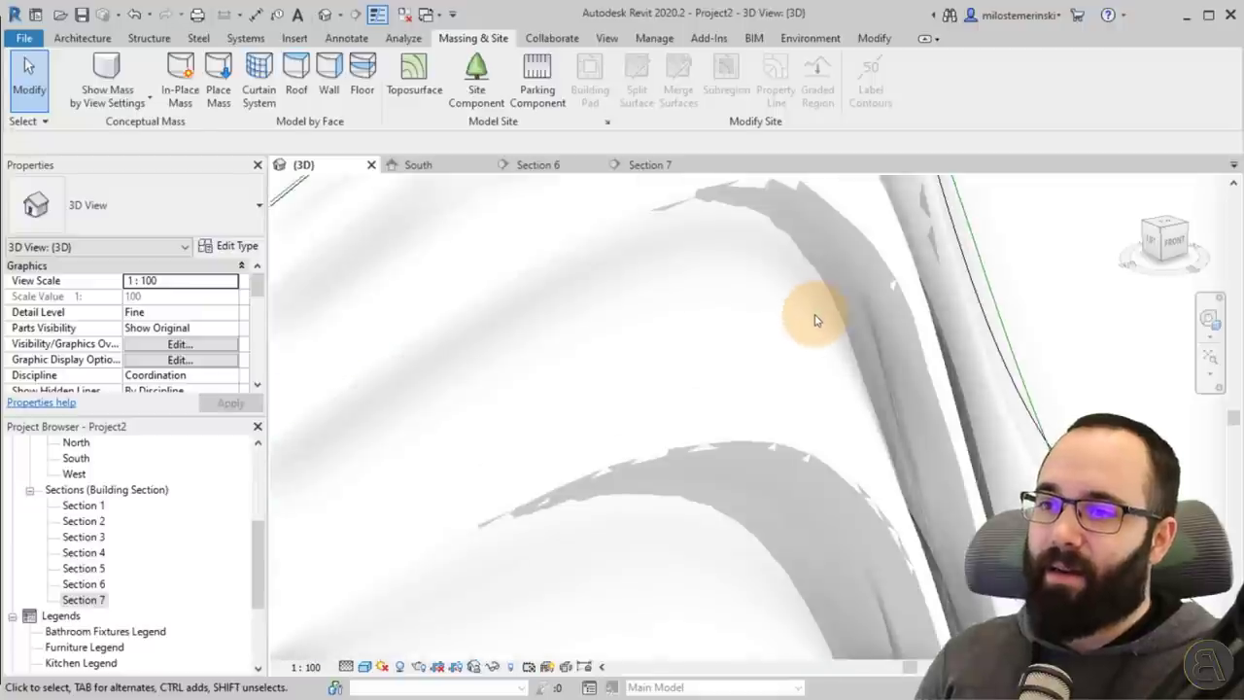
{"action": "scroll", "coordinate": [772, 489], "scroll_direction": "down", "scroll_amount": 5}
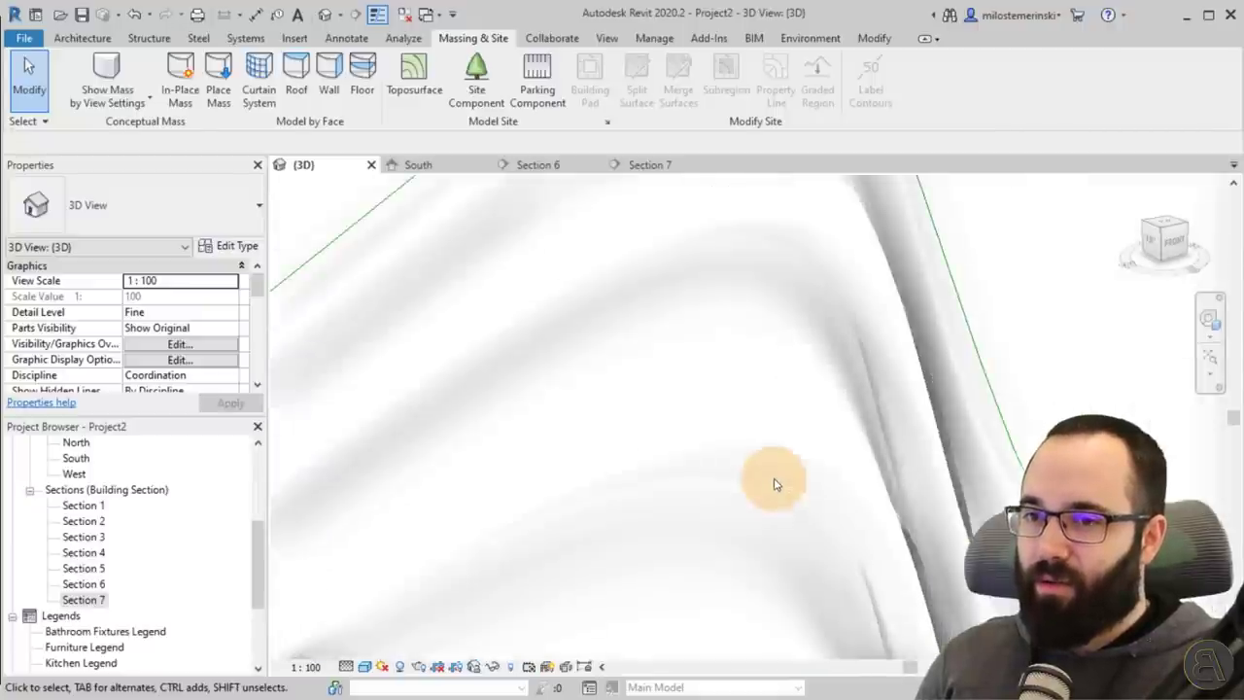
{"action": "scroll", "coordinate": [777, 418], "scroll_direction": "down", "scroll_amount": 5}
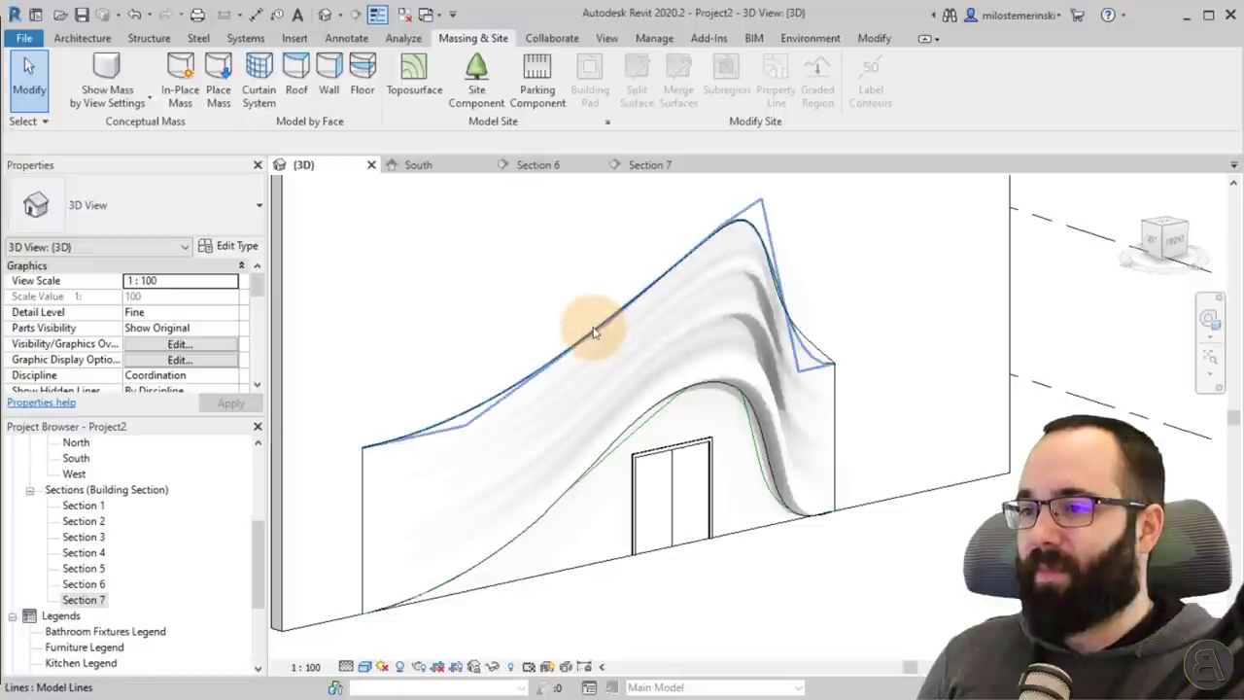
Step: Remove the two guide spline model lines along the draped wall's upper and lower edges from the 3D view
{"action": "left_click", "coordinate": [654, 423]}
{"action": "left_click", "coordinate": [668, 442], "text": "ctrl"}
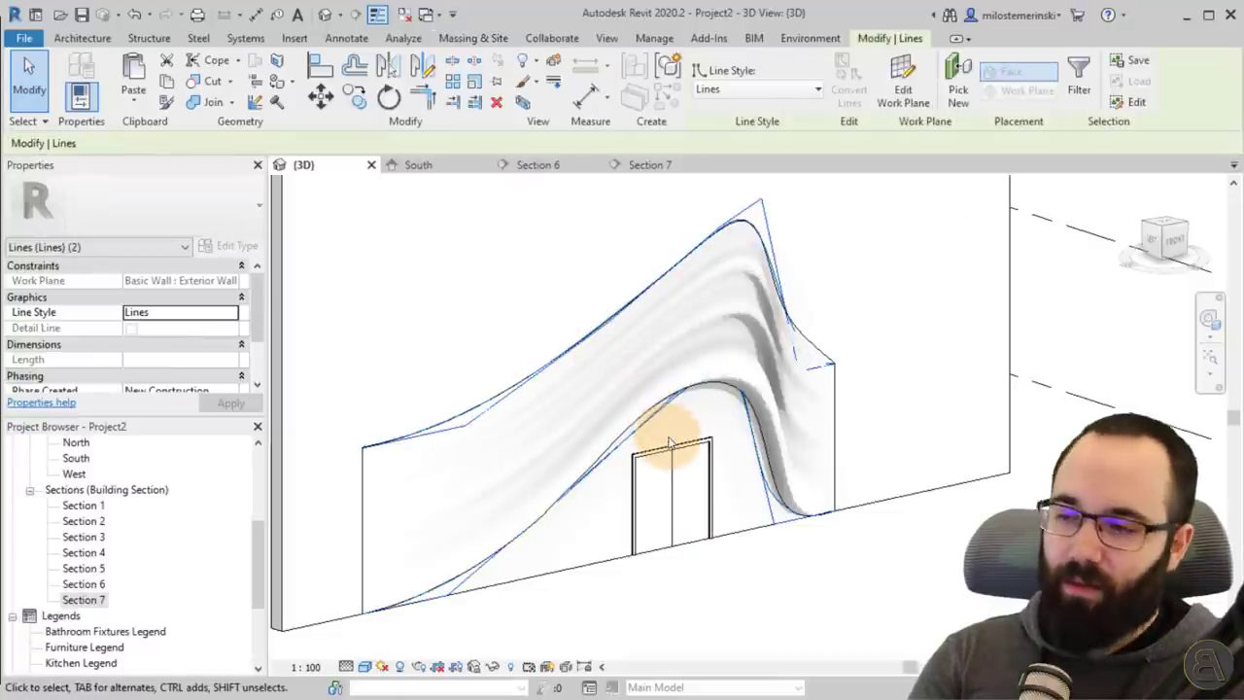
{"action": "left_click", "coordinate": [620, 419]}
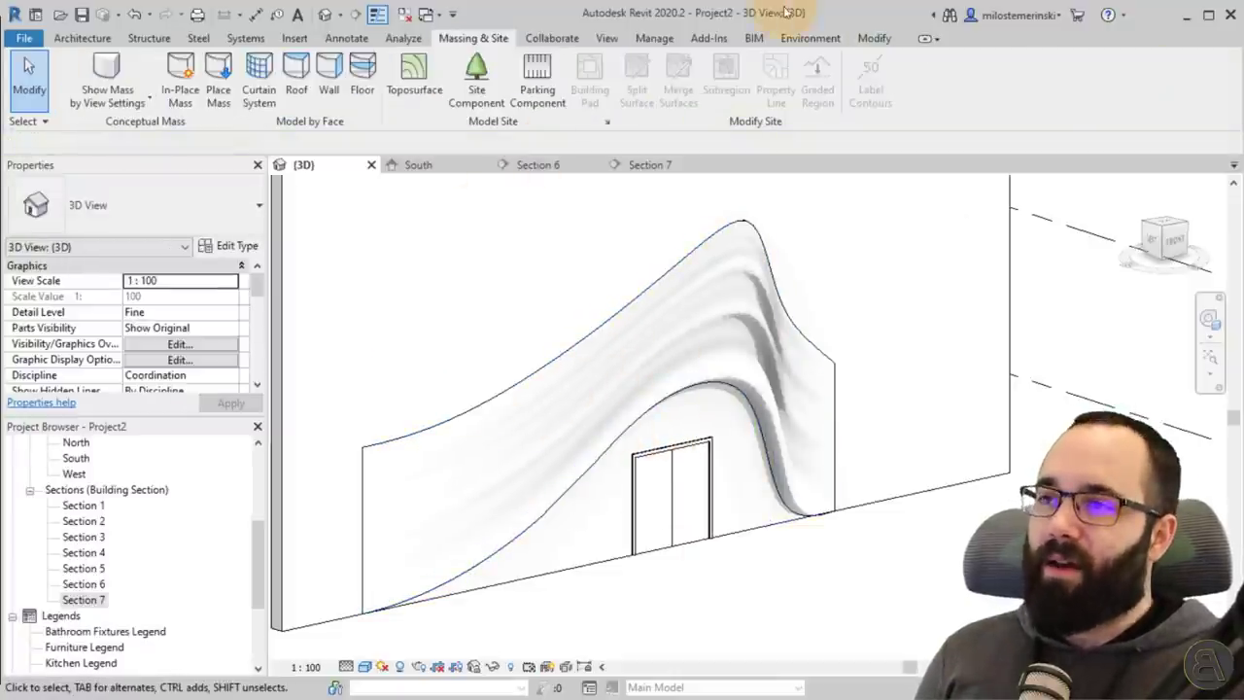
{"action": "middle_click_drag", "start_coordinate": [730, 298], "coordinate": [430, 360], "text": "shift"}
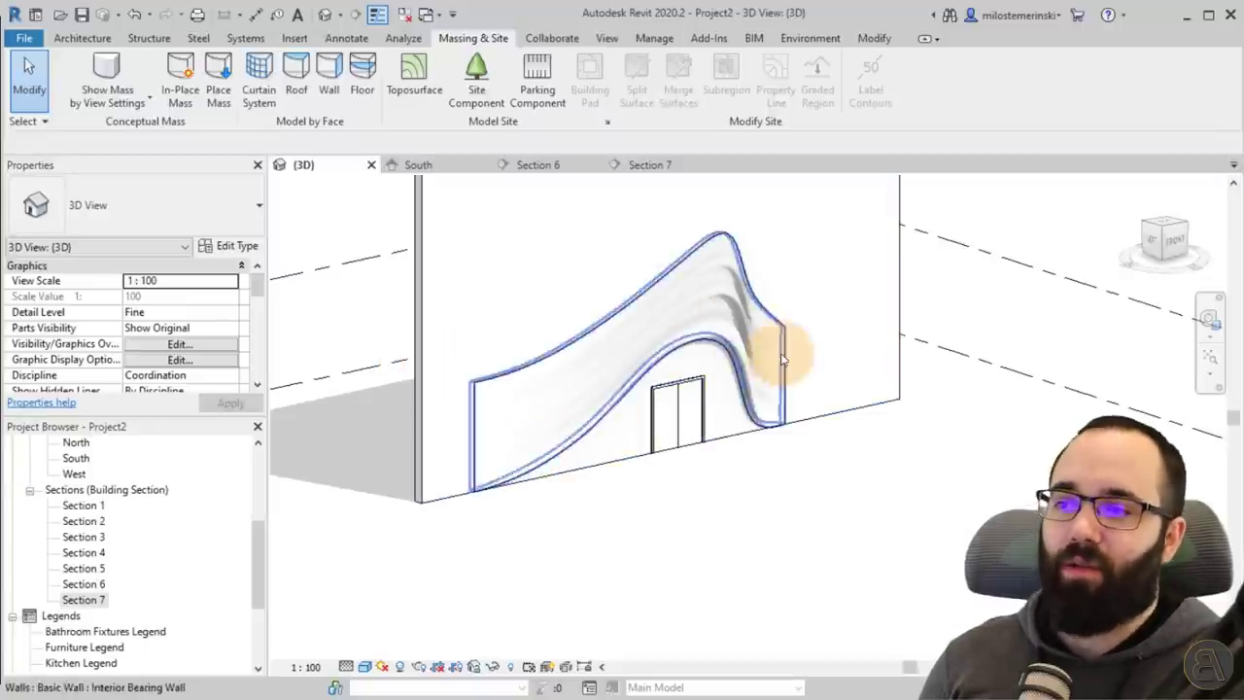
{"action": "middle_click_drag", "start_coordinate": [536, 255], "coordinate": [511, 281]}
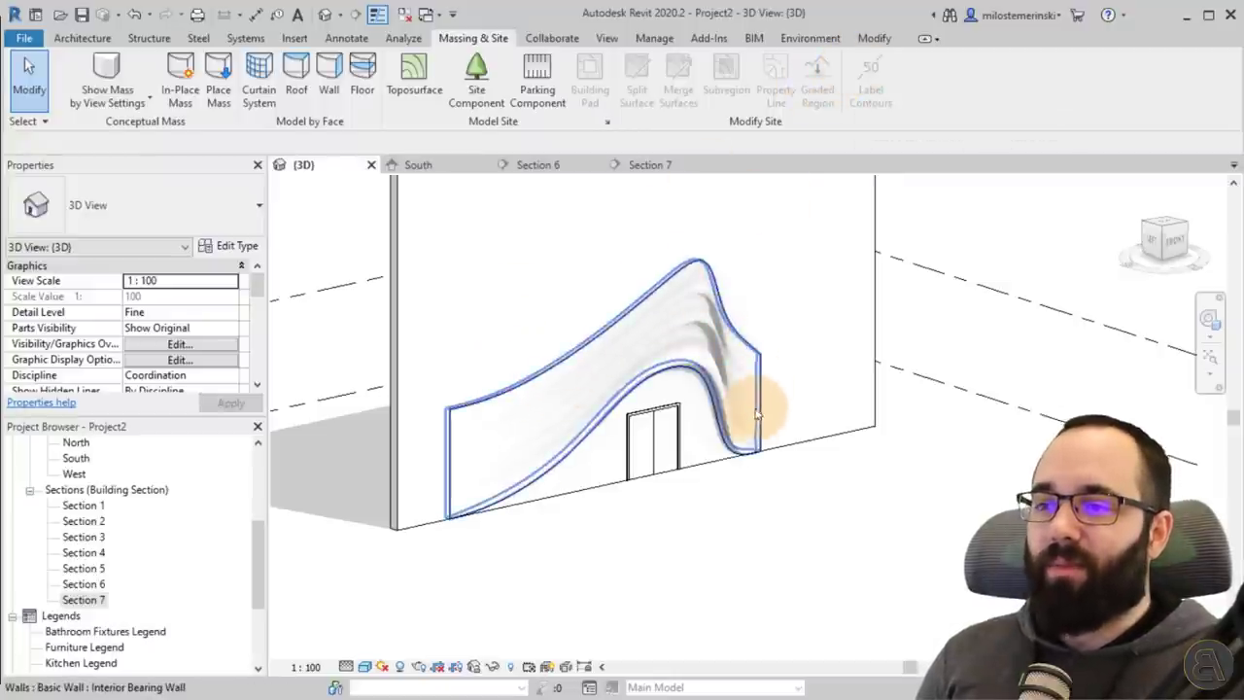
Step: Delete the double door from the straight exterior wall beneath the draped wall
{"action": "left_click", "coordinate": [677, 467]}
{"action": "left_click", "coordinate": [667, 486]}
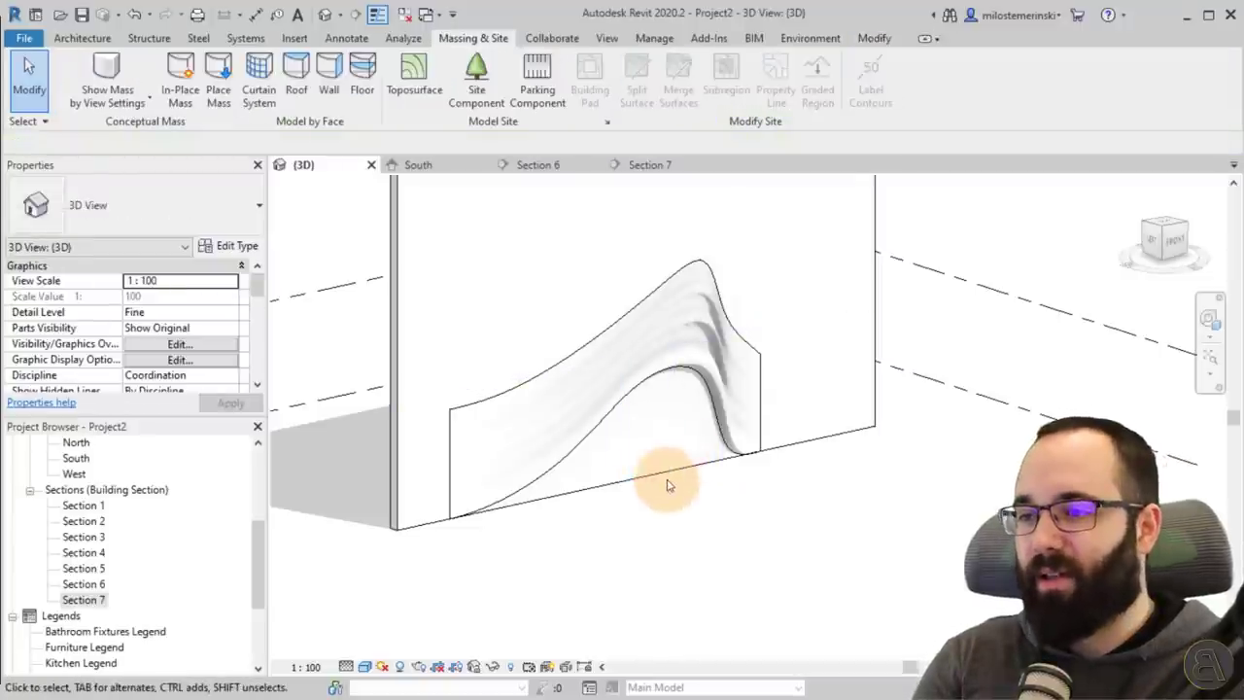
Step: Edit the exterior wall's profile and add a sketch line picked from the draped wall's curved lower edge
{"action": "left_click", "coordinate": [667, 478]}
{"action": "left_click", "coordinate": [705, 90]}
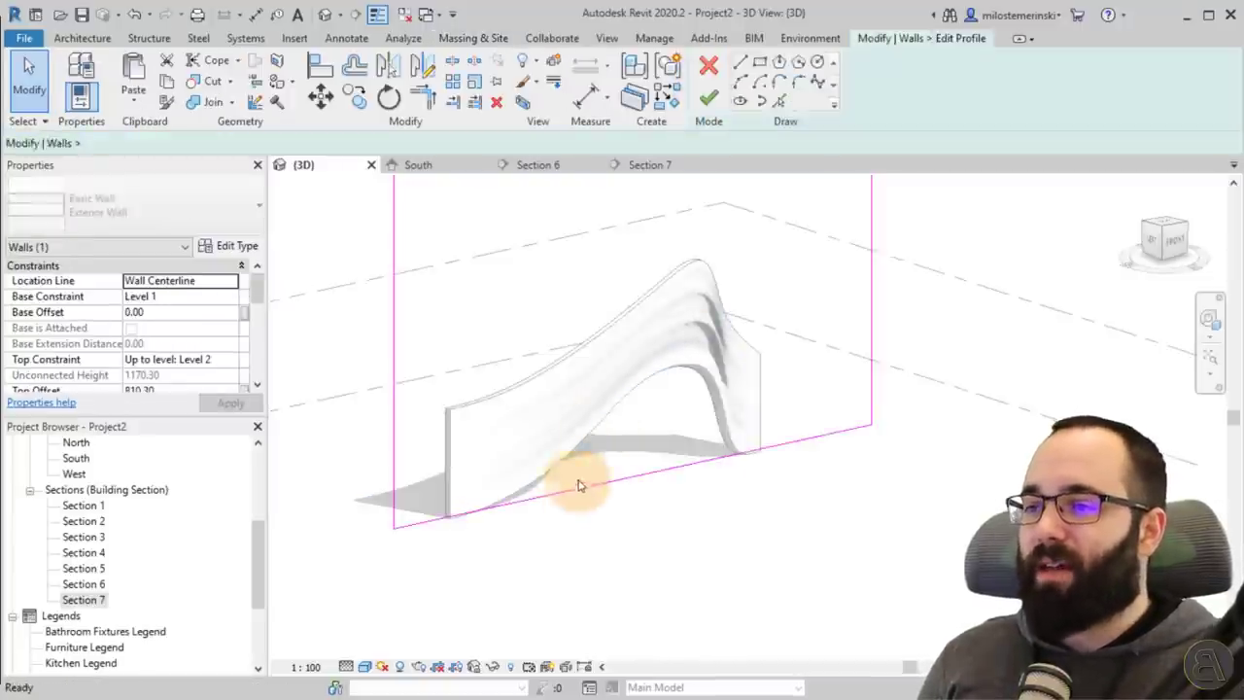
{"action": "left_click", "coordinate": [781, 99]}
{"action": "middle_click_drag", "start_coordinate": [605, 396], "coordinate": [583, 262], "text": "shift"}
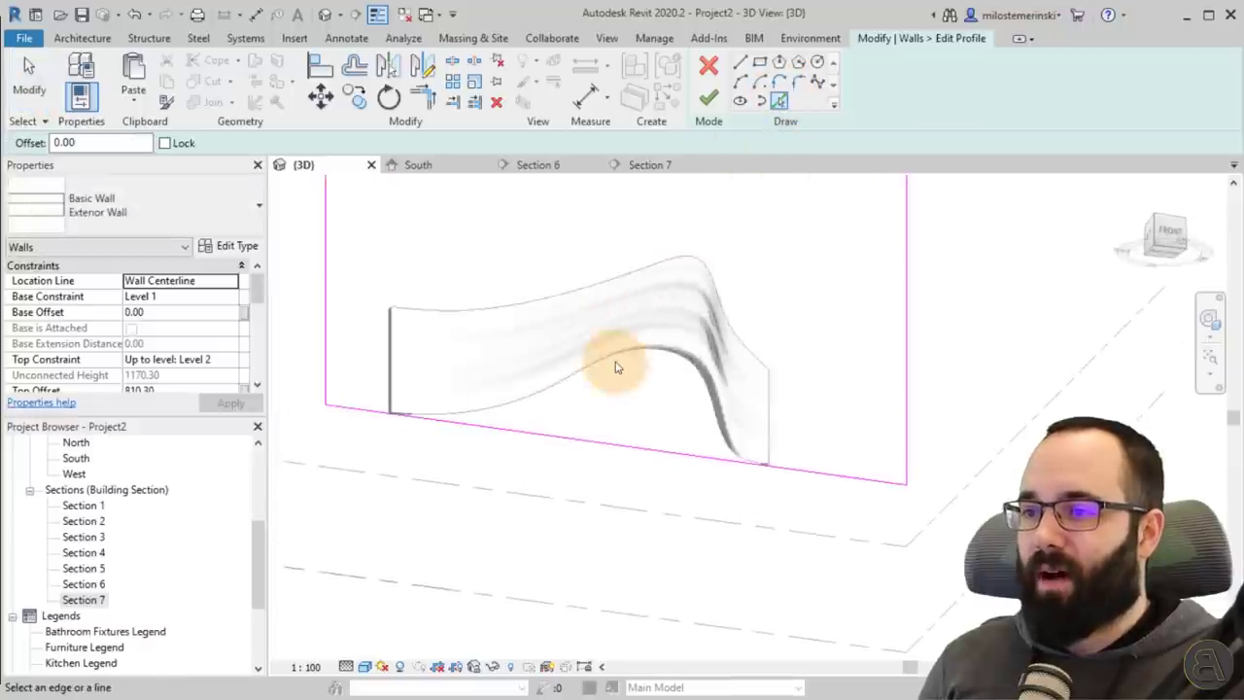
{"action": "scroll", "coordinate": [615, 360], "scroll_direction": "up", "scroll_amount": 3}
{"action": "left_click", "coordinate": [607, 357]}
Step: Split the profile's bottom line at both ends of the picked curve with Delete Inner Segment enabled, removing the stretch between them
{"action": "mouse_move", "coordinate": [632, 402]}
{"action": "middle_mouse_down", "text": "shift"}
{"action": "mouse_move", "coordinate": [650, 494]}
{"action": "mouse_move", "coordinate": [640, 137]}
{"action": "middle_mouse_up", "text": "shift"}
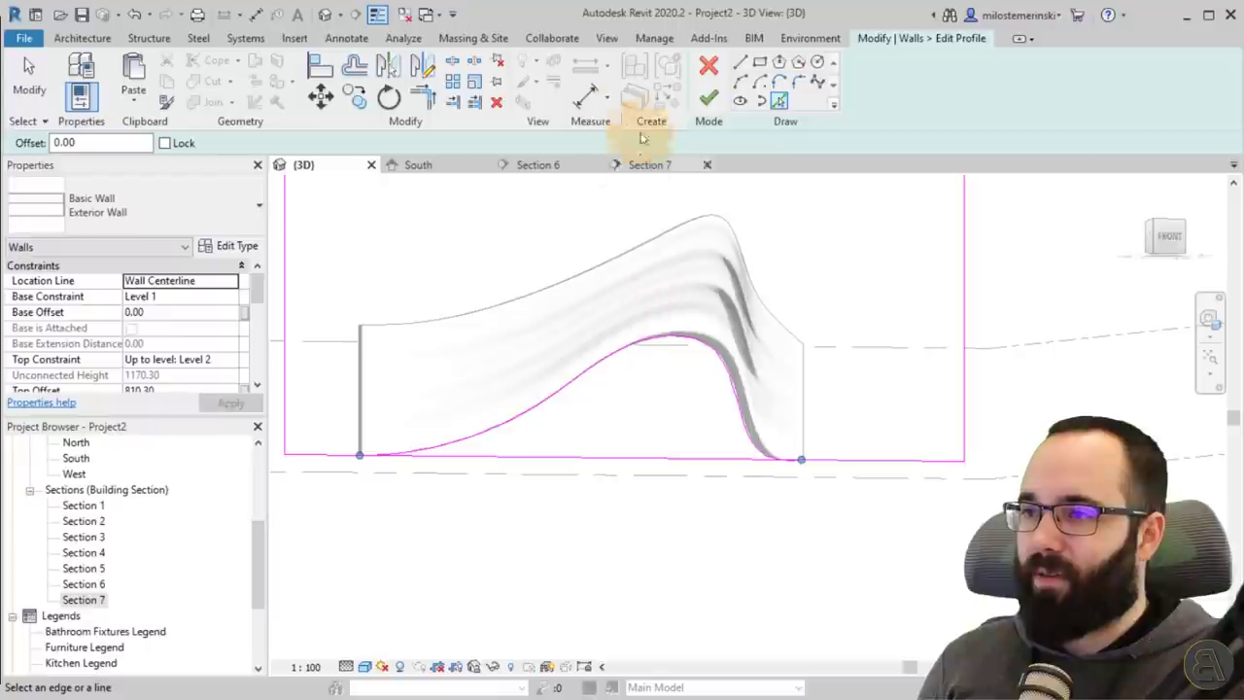
{"action": "left_click", "coordinate": [473, 62]}
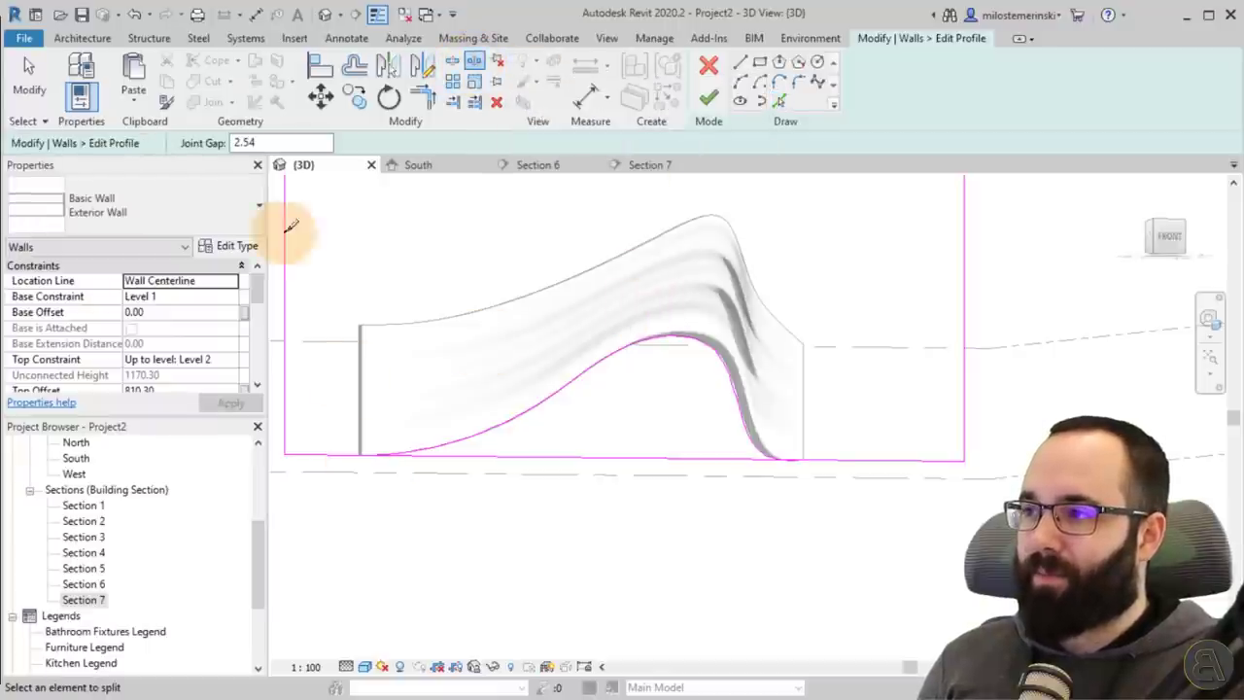
{"action": "left_click", "coordinate": [180, 143]}
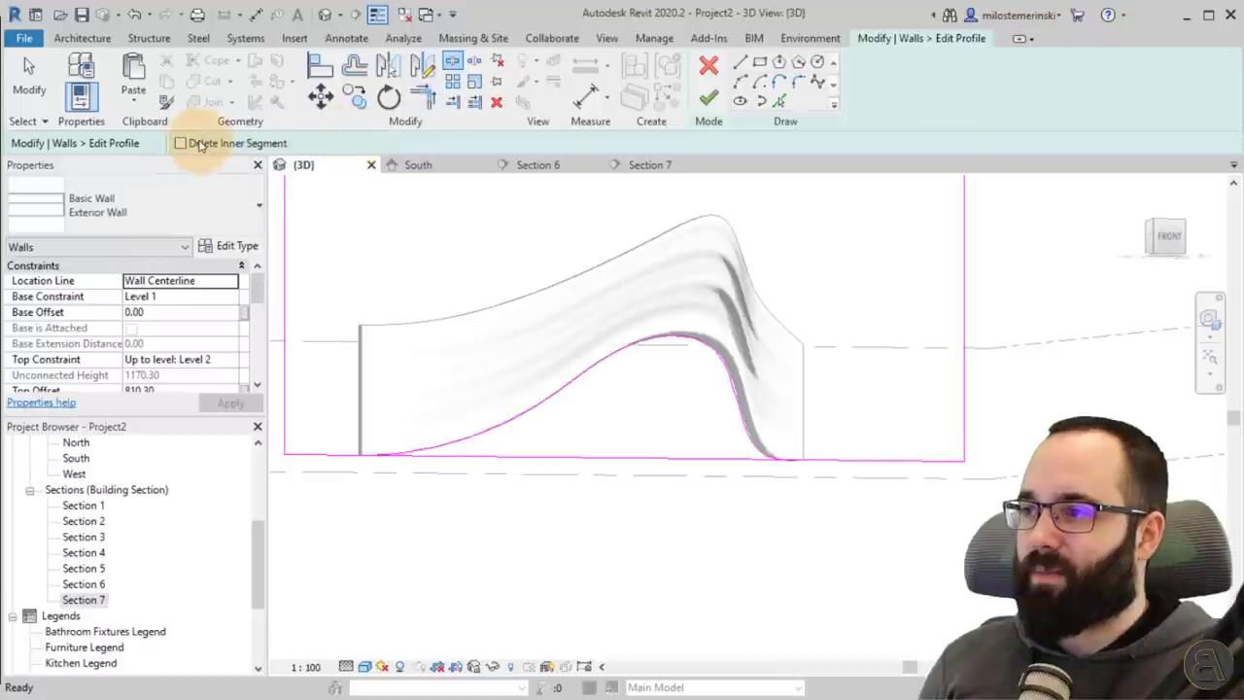
{"action": "middle_click_drag", "start_coordinate": [394, 525], "coordinate": [412, 594], "text": "shift"}
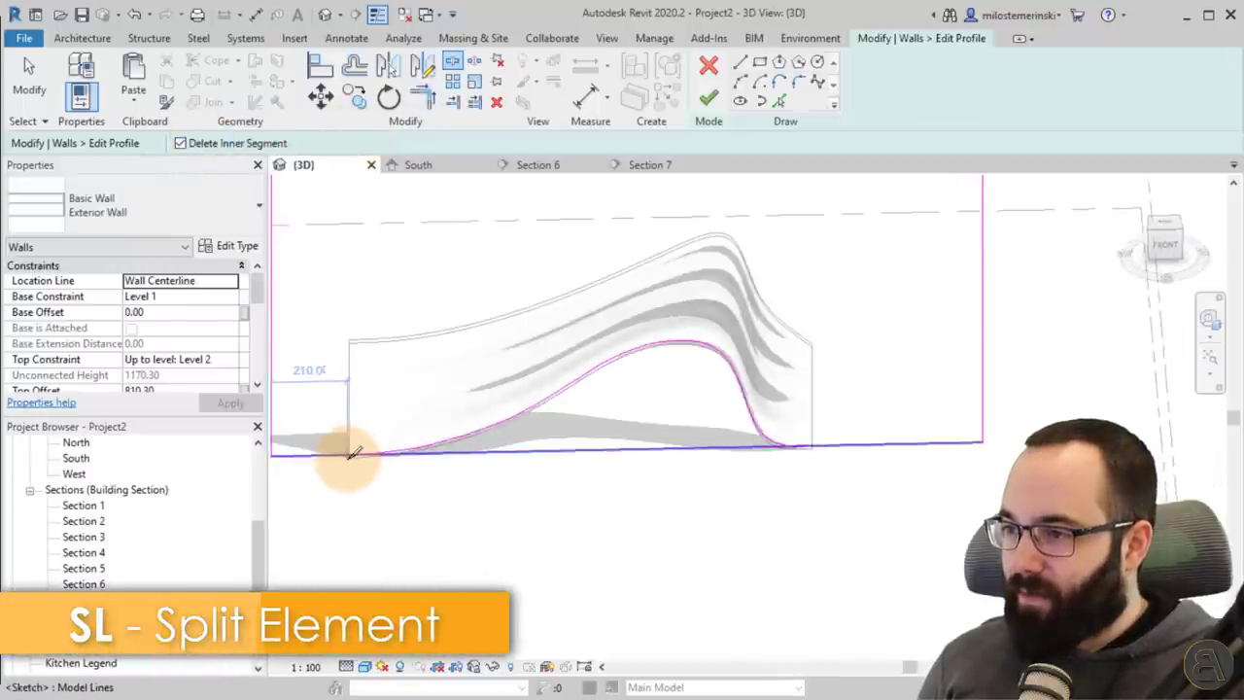
{"action": "scroll", "coordinate": [356, 449], "scroll_direction": "up", "scroll_amount": 4}
{"action": "scroll", "coordinate": [356, 447], "scroll_direction": "down", "scroll_amount": 1}
{"action": "left_click", "coordinate": [353, 444]}
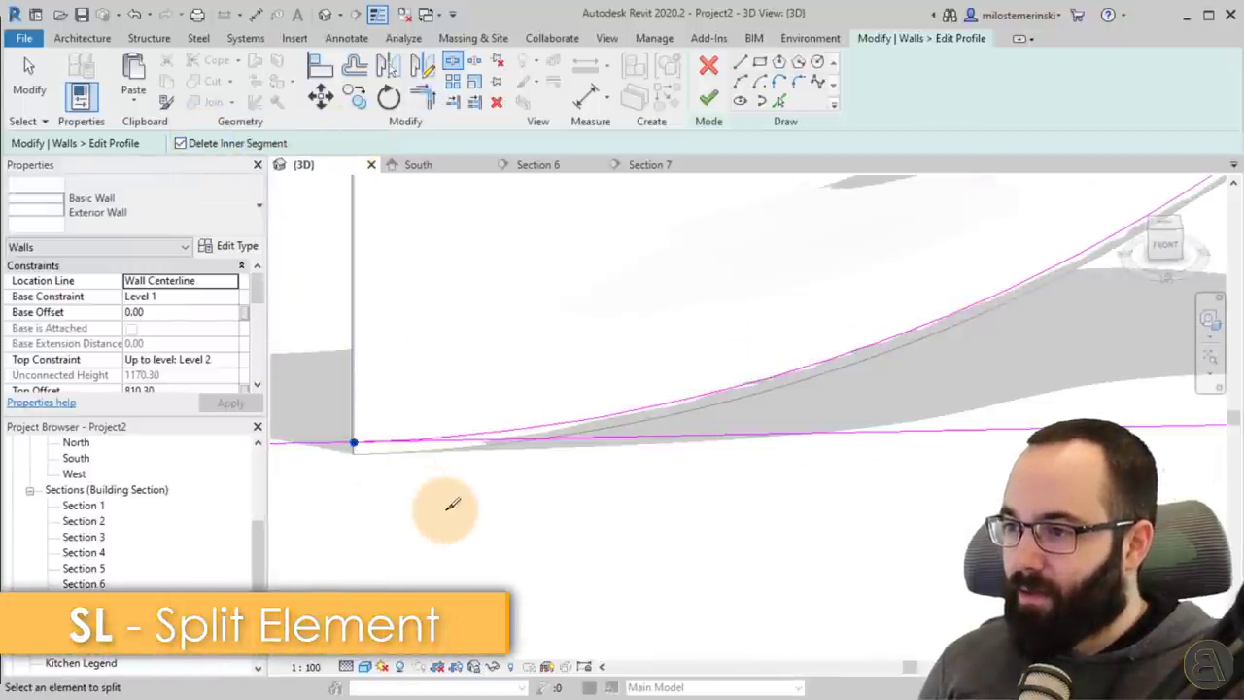
{"action": "scroll", "coordinate": [454, 505], "scroll_direction": "down", "scroll_amount": 4}
{"action": "middle_click_drag", "start_coordinate": [670, 525], "coordinate": [394, 510]}
{"action": "left_click", "coordinate": [727, 455]}
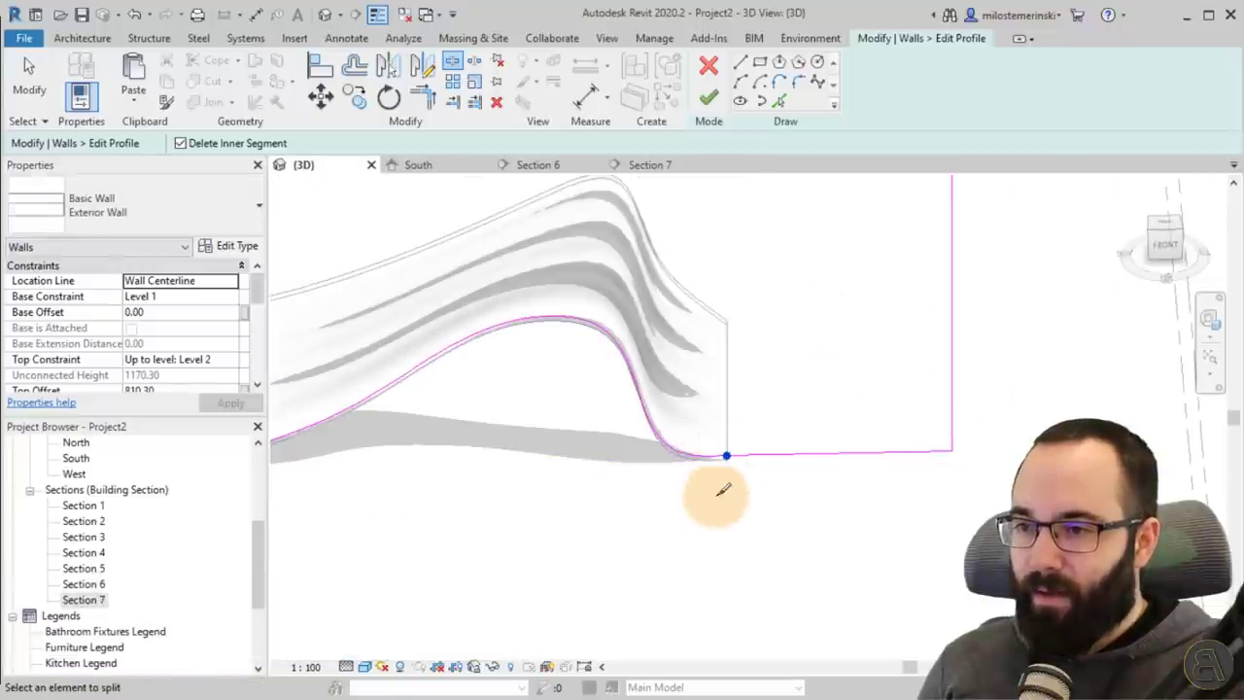
Step: Finish the profile edit to cut the curved opening into the exterior wall
{"action": "scroll", "coordinate": [686, 537], "scroll_direction": "down", "scroll_amount": 3}
{"action": "middle_click_drag", "start_coordinate": [689, 538], "coordinate": [727, 507], "text": "shift"}
{"action": "key", "text": "Escape"}
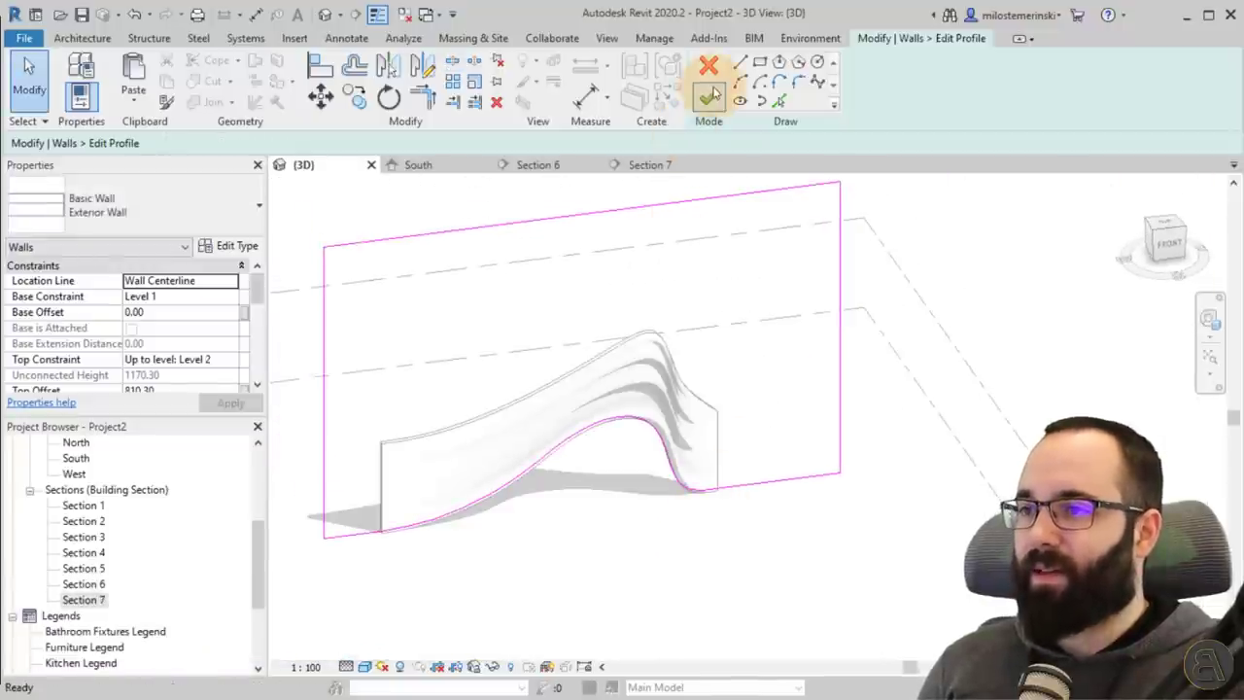
{"action": "left_click", "coordinate": [708, 97]}
{"action": "left_click", "coordinate": [606, 574]}
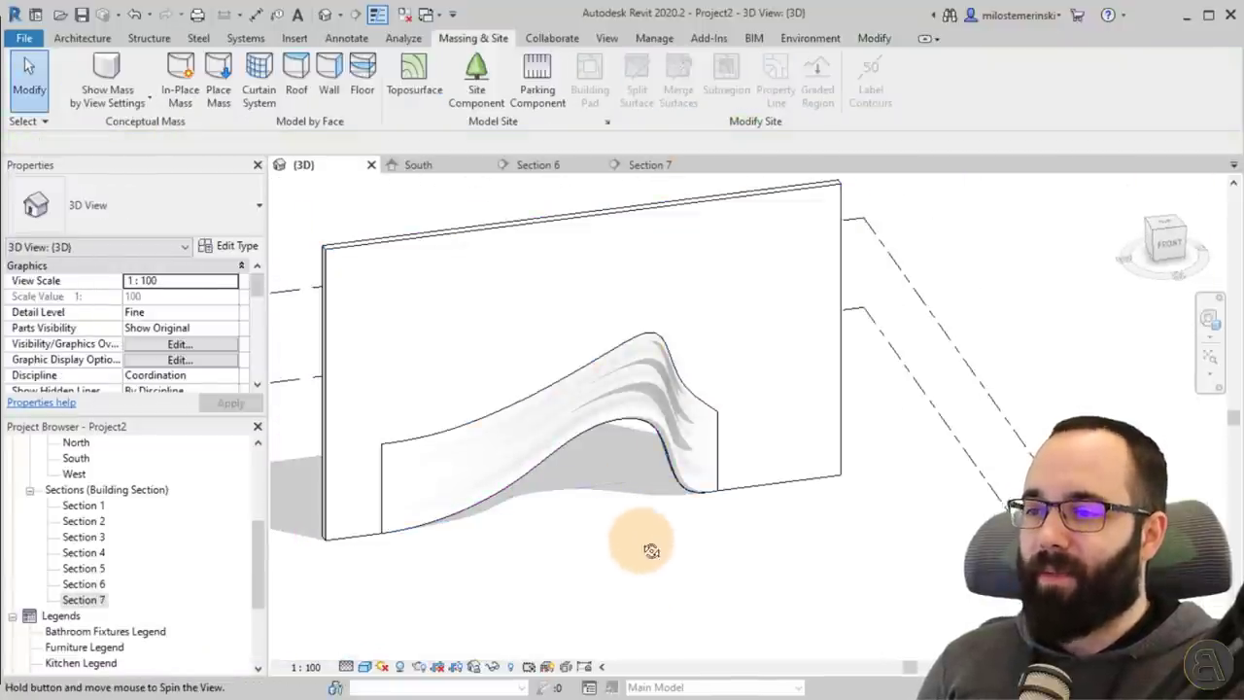
{"action": "mouse_move", "coordinate": [647, 547]}
{"action": "middle_mouse_down", "text": "shift"}
{"action": "mouse_move", "coordinate": [694, 334]}
{"action": "mouse_move", "coordinate": [730, 386]}
{"action": "mouse_move", "coordinate": [656, 534]}
{"action": "mouse_move", "coordinate": [605, 495]}
{"action": "mouse_move", "coordinate": [644, 544]}
{"action": "middle_mouse_up", "text": "shift"}
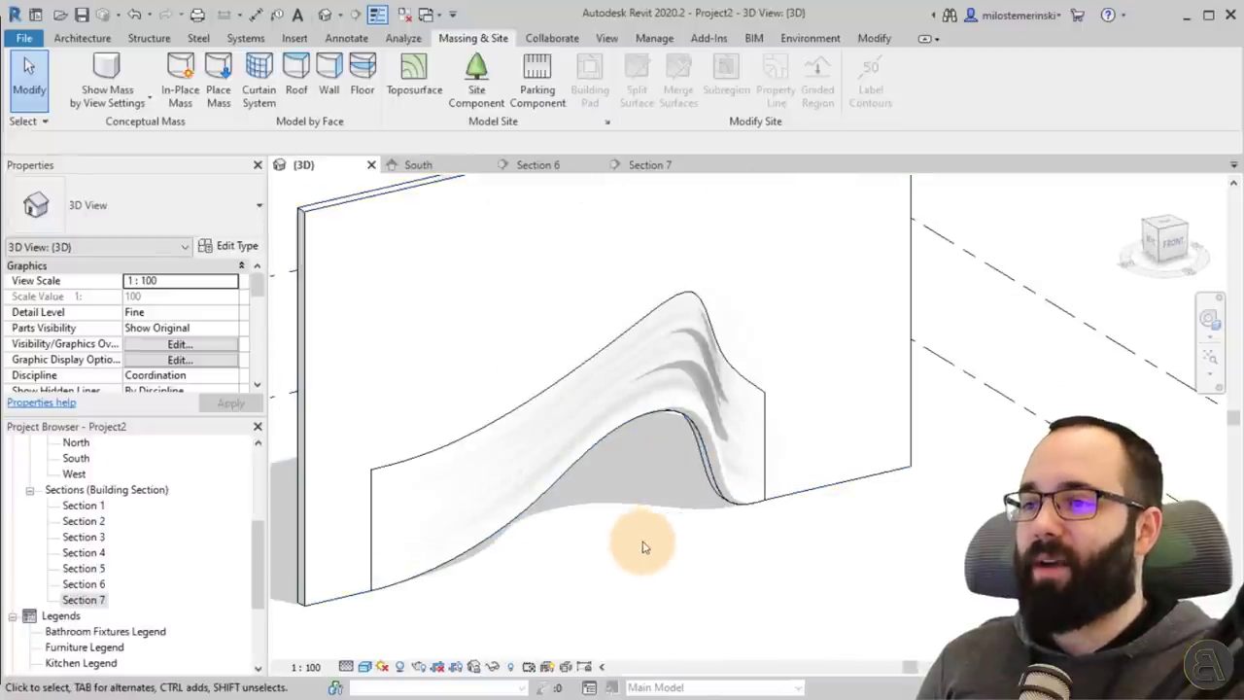
Step: Use Linework with the <Invisible lines> style to hide the draped wall's upper and vertical side edges
{"action": "left_click", "coordinate": [874, 39]}
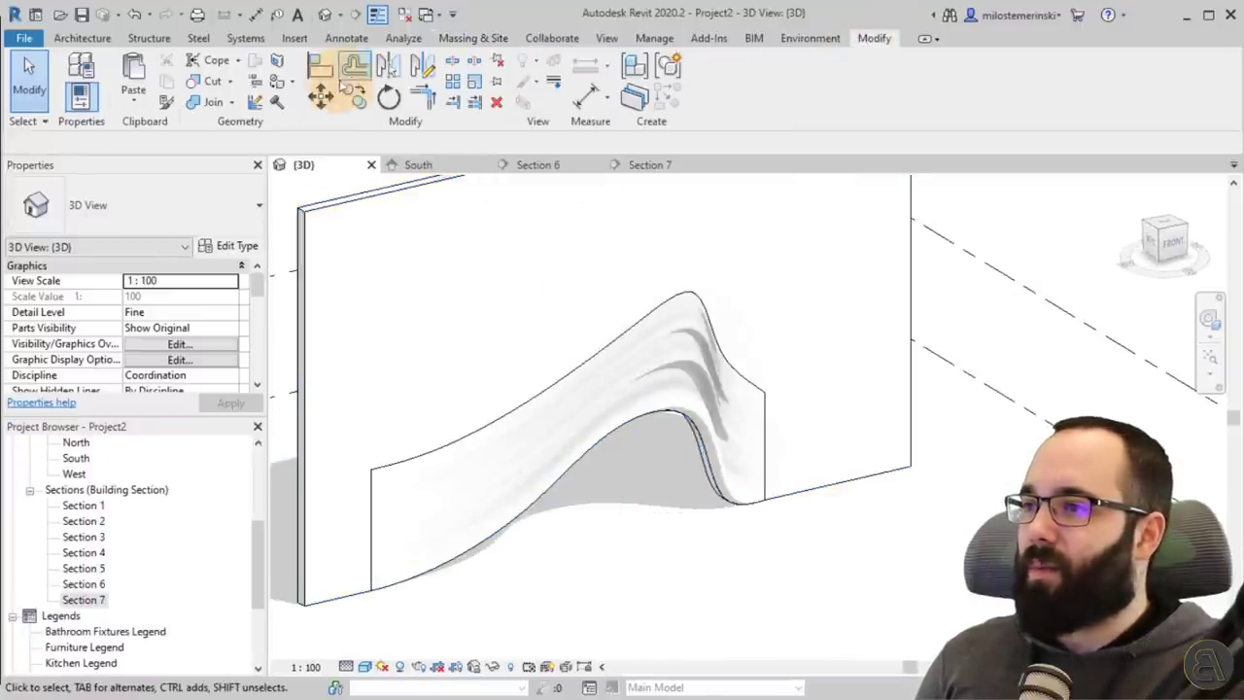
{"action": "left_click", "coordinate": [552, 83]}
{"action": "left_click", "coordinate": [719, 88]}
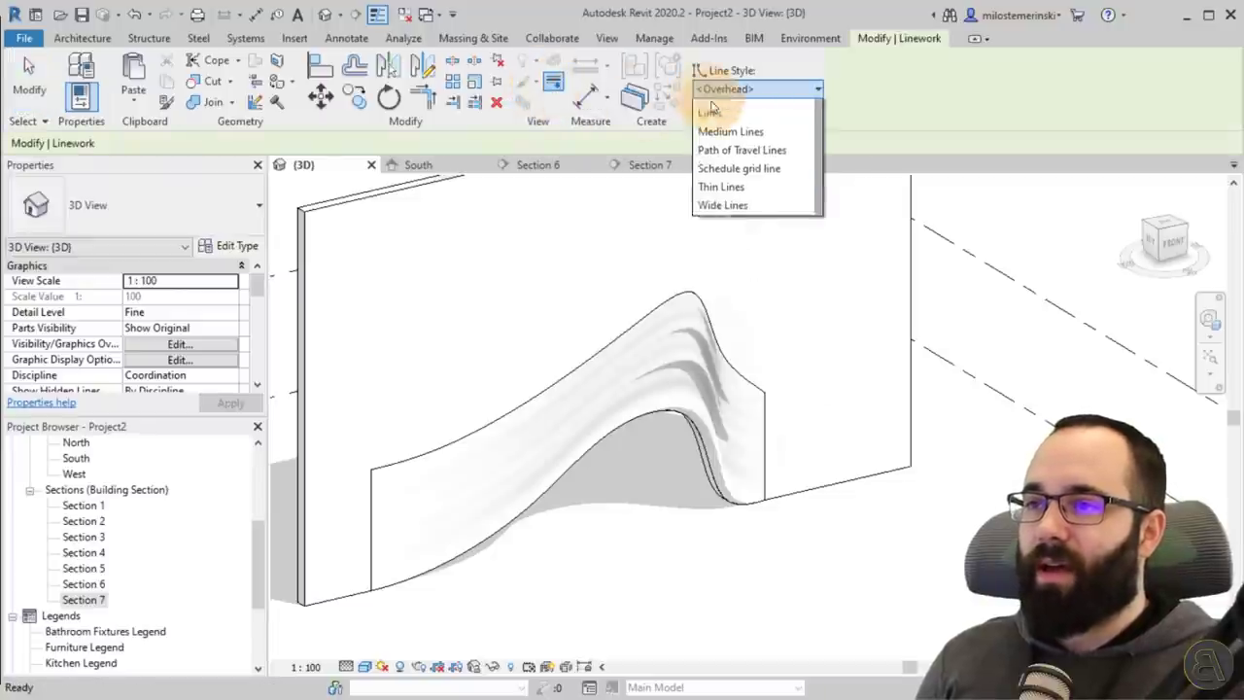
{"action": "left_click", "coordinate": [724, 163]}
{"action": "left_click", "coordinate": [775, 409]}
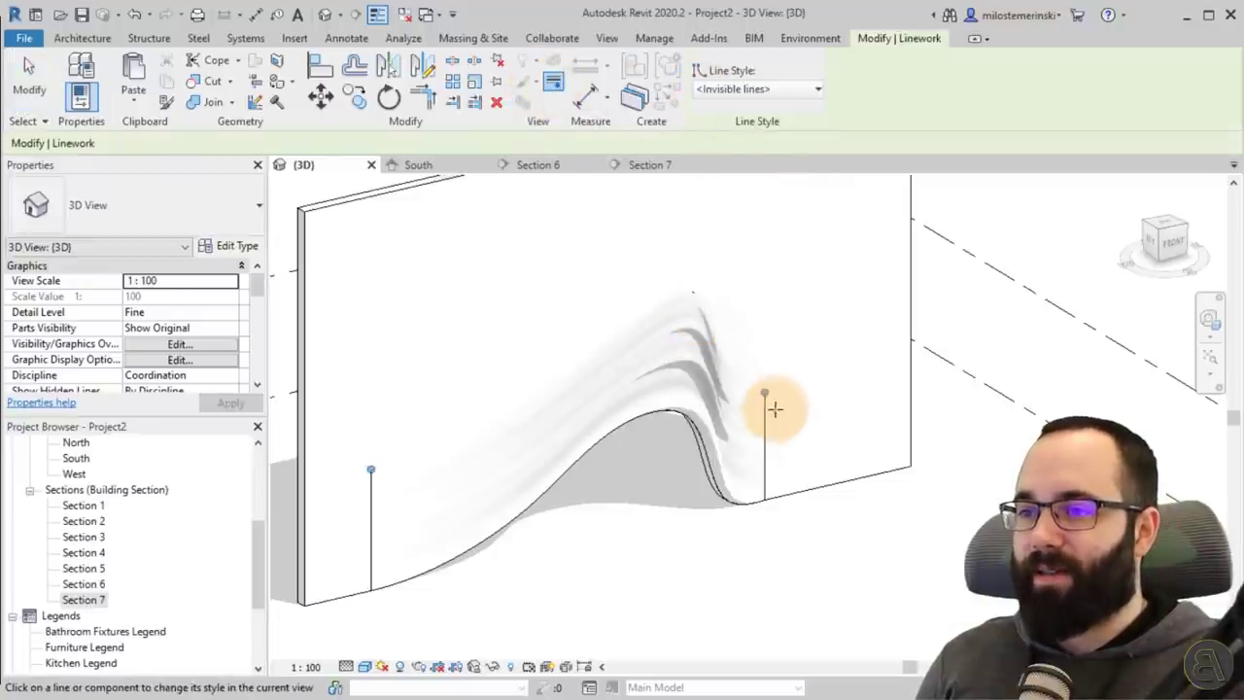
{"action": "left_click", "coordinate": [362, 489]}
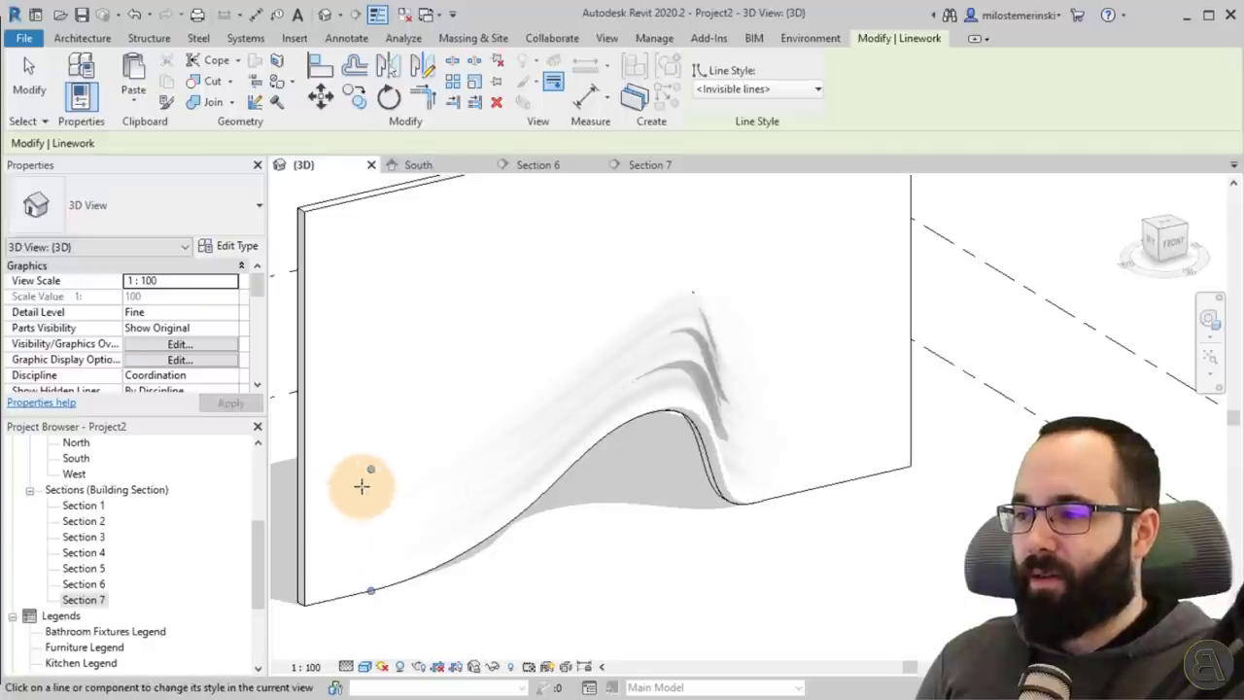
{"action": "left_click", "coordinate": [695, 289]}
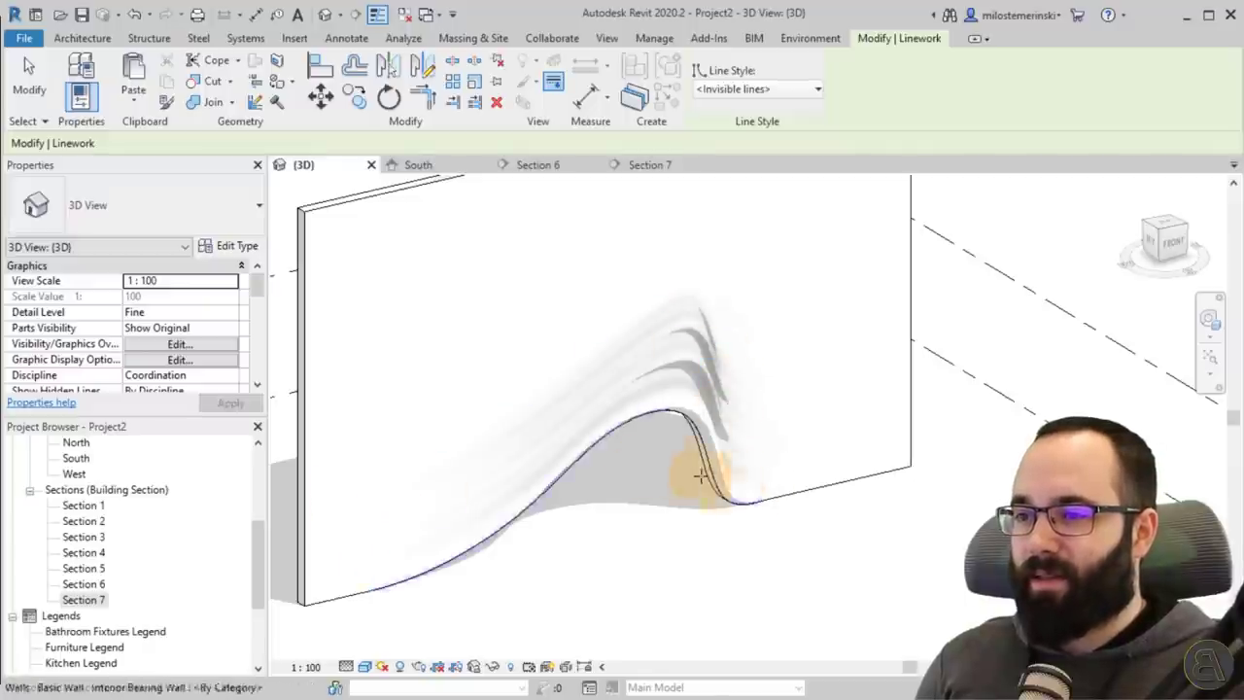
Step: Apply <Invisible lines> to the short seam lines on the underside where the draped wall's ends meet the exterior wall
{"action": "mouse_move", "coordinate": [700, 474]}
{"action": "middle_mouse_down", "text": "shift"}
{"action": "mouse_move", "coordinate": [741, 223]}
{"action": "mouse_move", "coordinate": [763, 278]}
{"action": "mouse_move", "coordinate": [722, 325]}
{"action": "mouse_move", "coordinate": [780, 343]}
{"action": "middle_mouse_up", "text": "shift"}
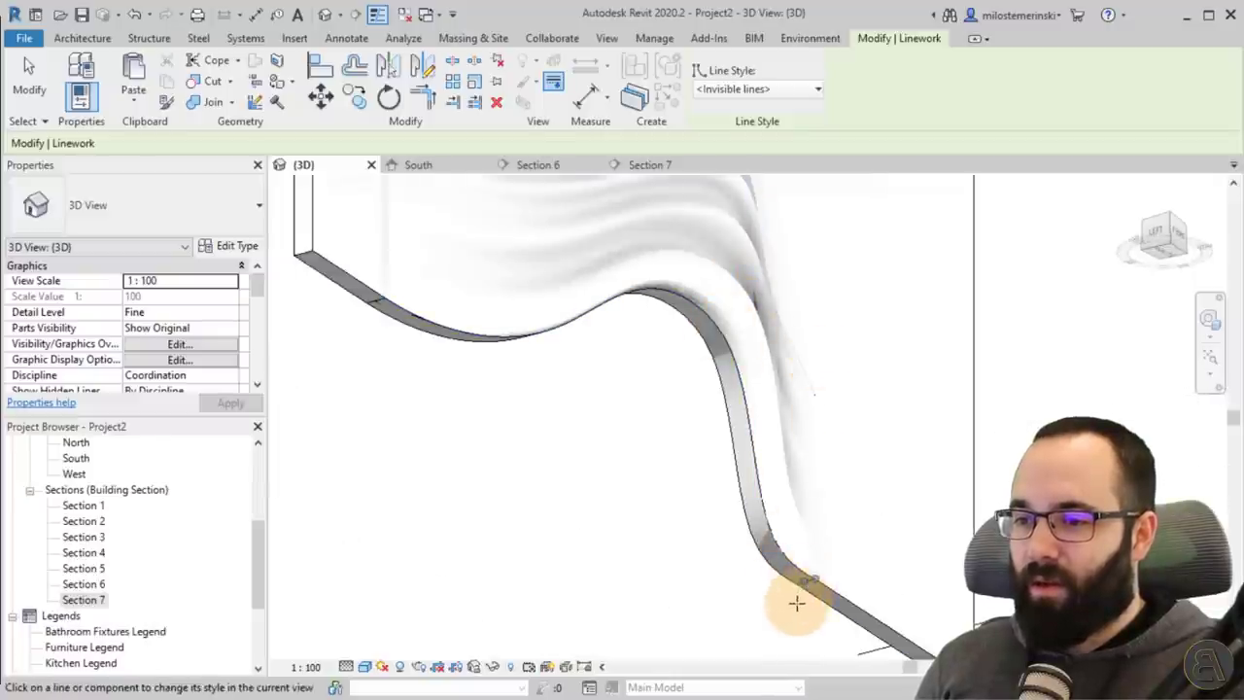
{"action": "scroll", "coordinate": [804, 581], "scroll_direction": "up", "scroll_amount": 3}
{"action": "mouse_move", "coordinate": [822, 600]}
{"action": "middle_mouse_down", "text": "shift"}
{"action": "mouse_move", "coordinate": [641, 505]}
{"action": "mouse_move", "coordinate": [367, 295]}
{"action": "mouse_move", "coordinate": [518, 316]}
{"action": "middle_mouse_up", "text": "shift"}
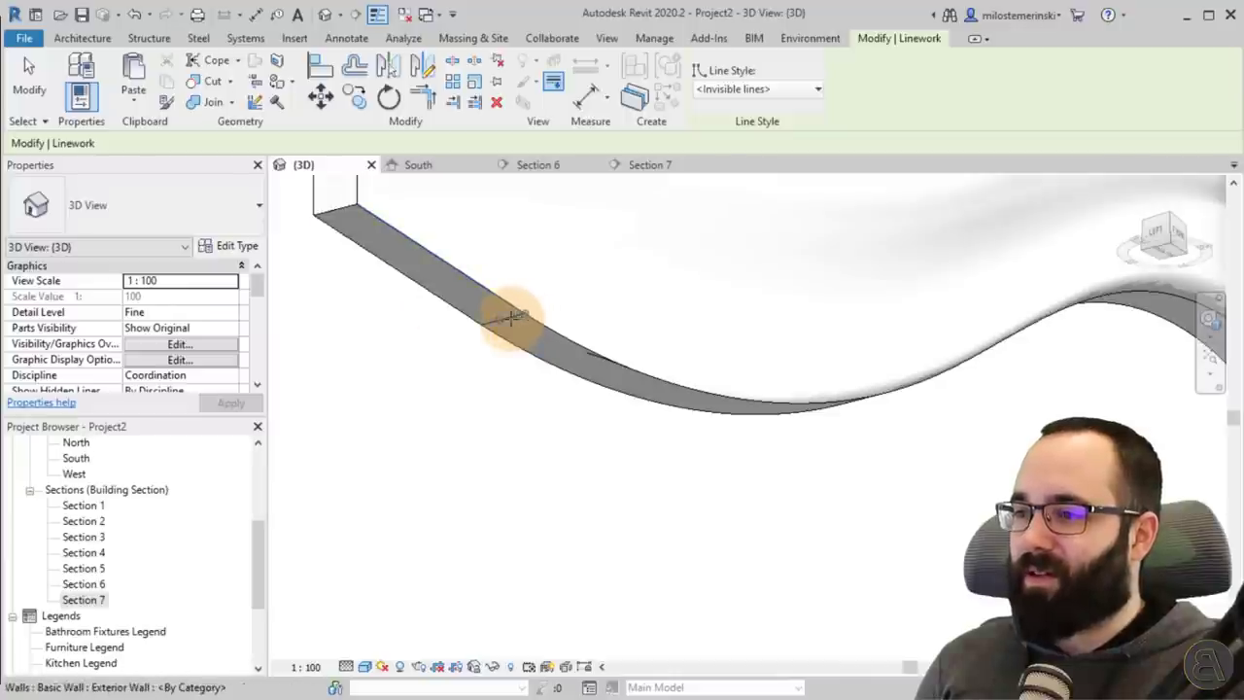
{"action": "left_click", "coordinate": [512, 317]}
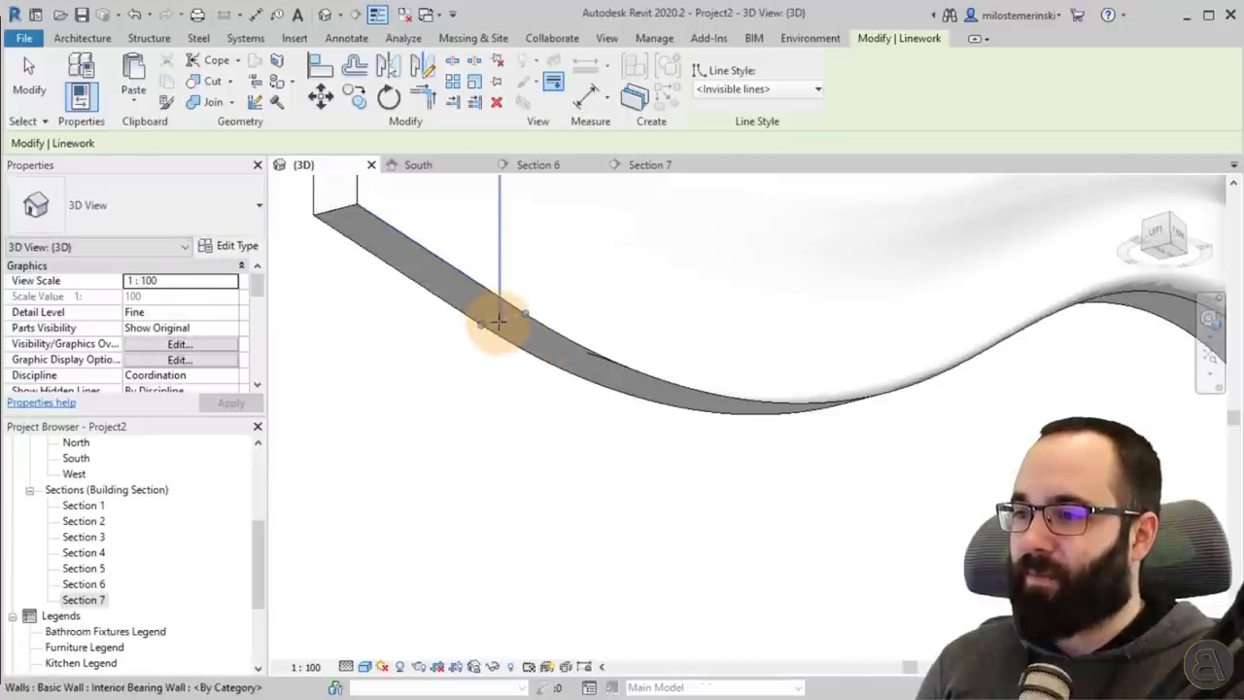
{"action": "left_click_drag", "start_coordinate": [502, 324], "coordinate": [595, 357]}
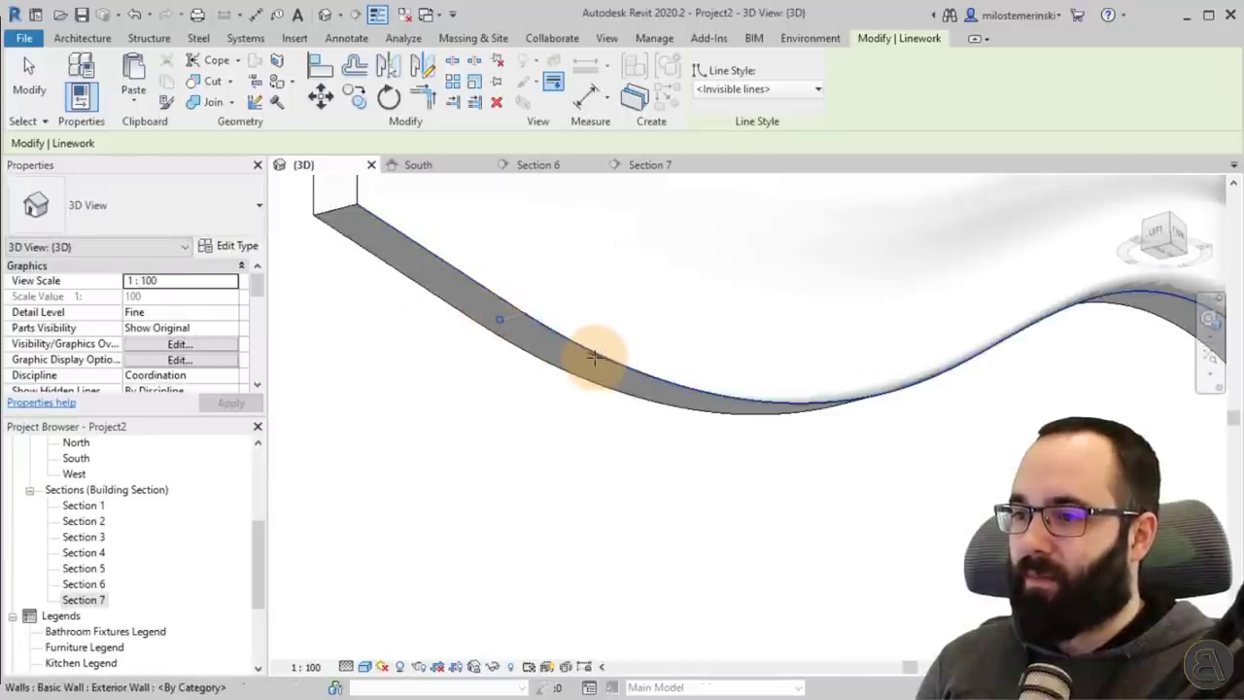
{"action": "mouse_move", "coordinate": [599, 357]}
{"action": "middle_mouse_down", "text": "shift"}
{"action": "mouse_move", "coordinate": [717, 236]}
{"action": "mouse_move", "coordinate": [1013, 372]}
{"action": "mouse_move", "coordinate": [439, 358]}
{"action": "mouse_move", "coordinate": [535, 339]}
{"action": "mouse_move", "coordinate": [335, 437]}
{"action": "mouse_move", "coordinate": [833, 522]}
{"action": "mouse_move", "coordinate": [760, 520]}
{"action": "mouse_move", "coordinate": [825, 394]}
{"action": "mouse_move", "coordinate": [730, 360]}
{"action": "mouse_move", "coordinate": [791, 297]}
{"action": "mouse_move", "coordinate": [700, 422]}
{"action": "mouse_move", "coordinate": [716, 447]}
{"action": "mouse_move", "coordinate": [703, 438]}
{"action": "middle_mouse_up", "text": "shift"}
{"action": "key", "text": "Escape"}
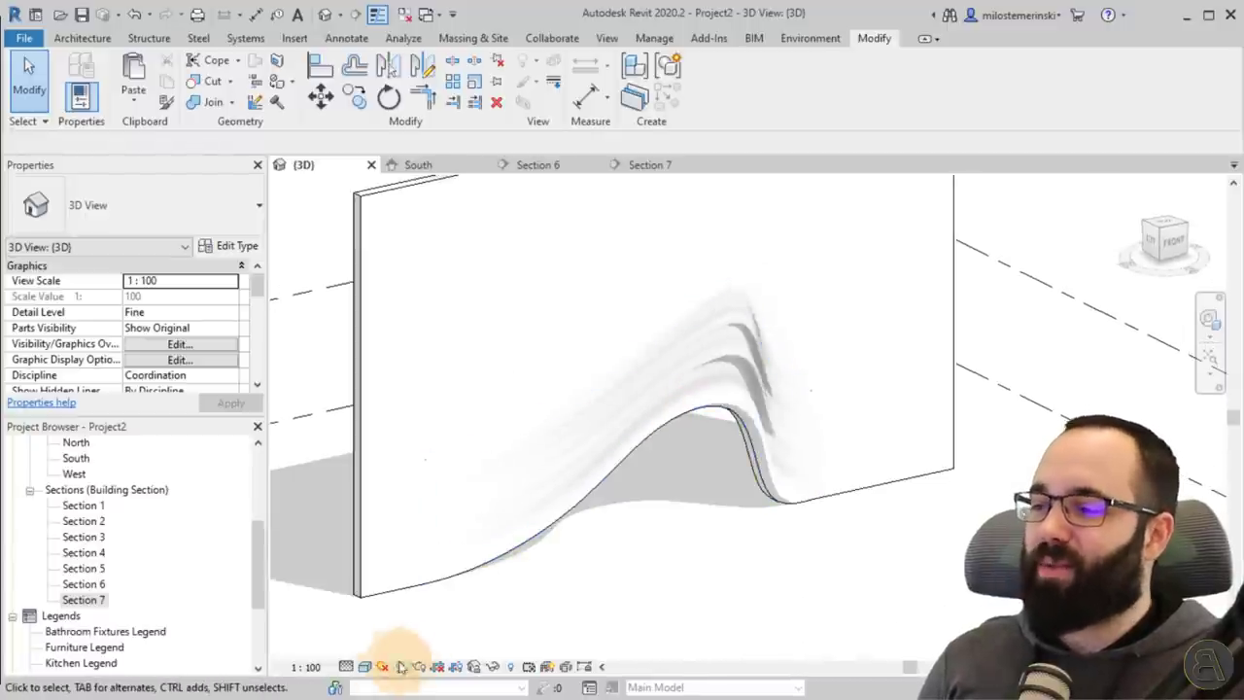
{"action": "left_click", "coordinate": [367, 672]}
{"action": "left_click", "coordinate": [356, 191]}
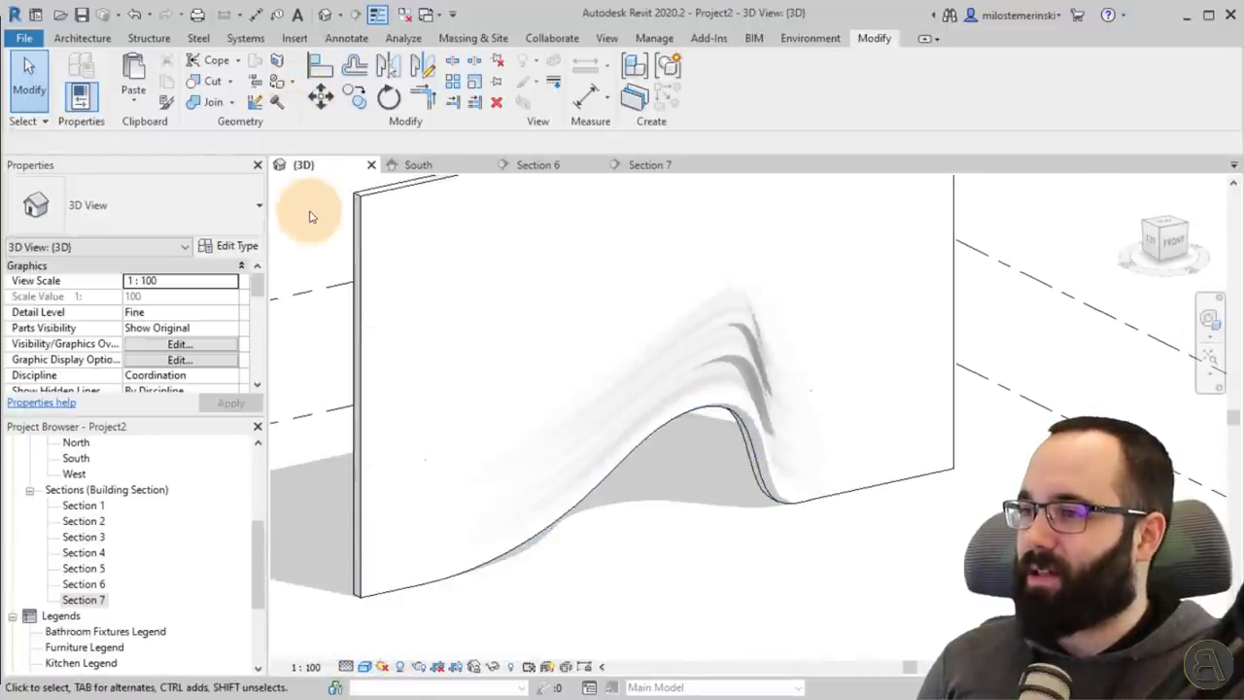
{"action": "left_click", "coordinate": [474, 62]}
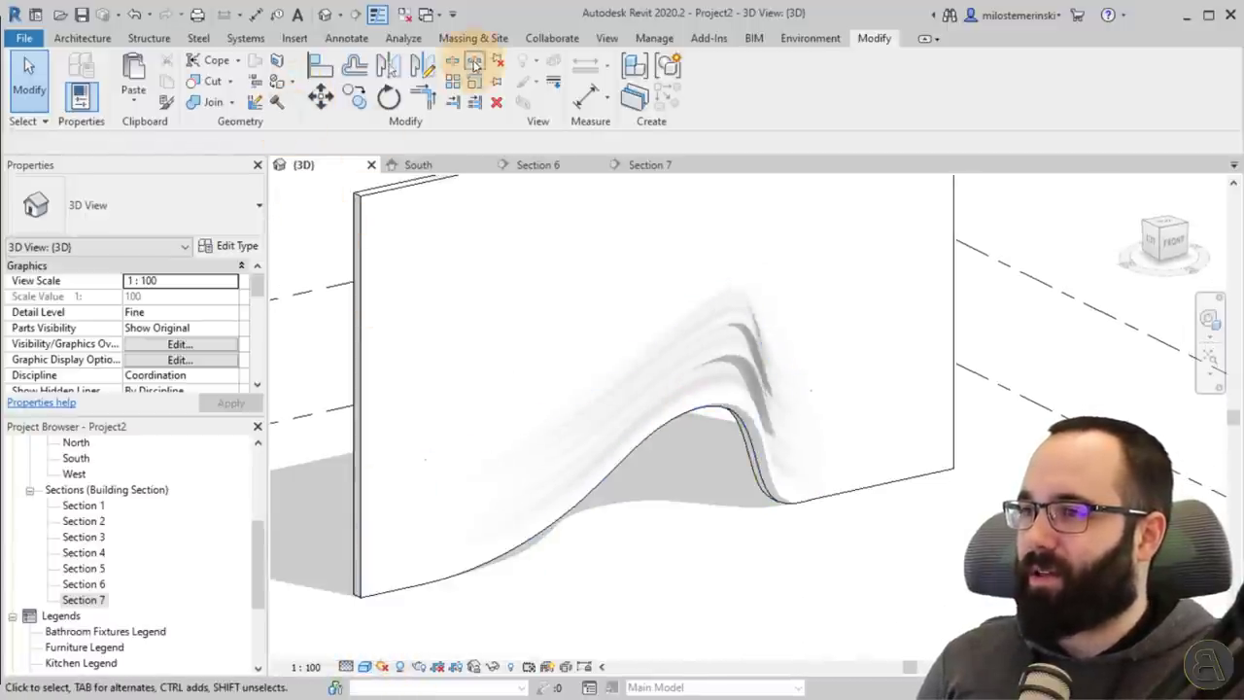
{"action": "left_click", "coordinate": [653, 39]}
{"action": "left_click", "coordinate": [80, 77]}
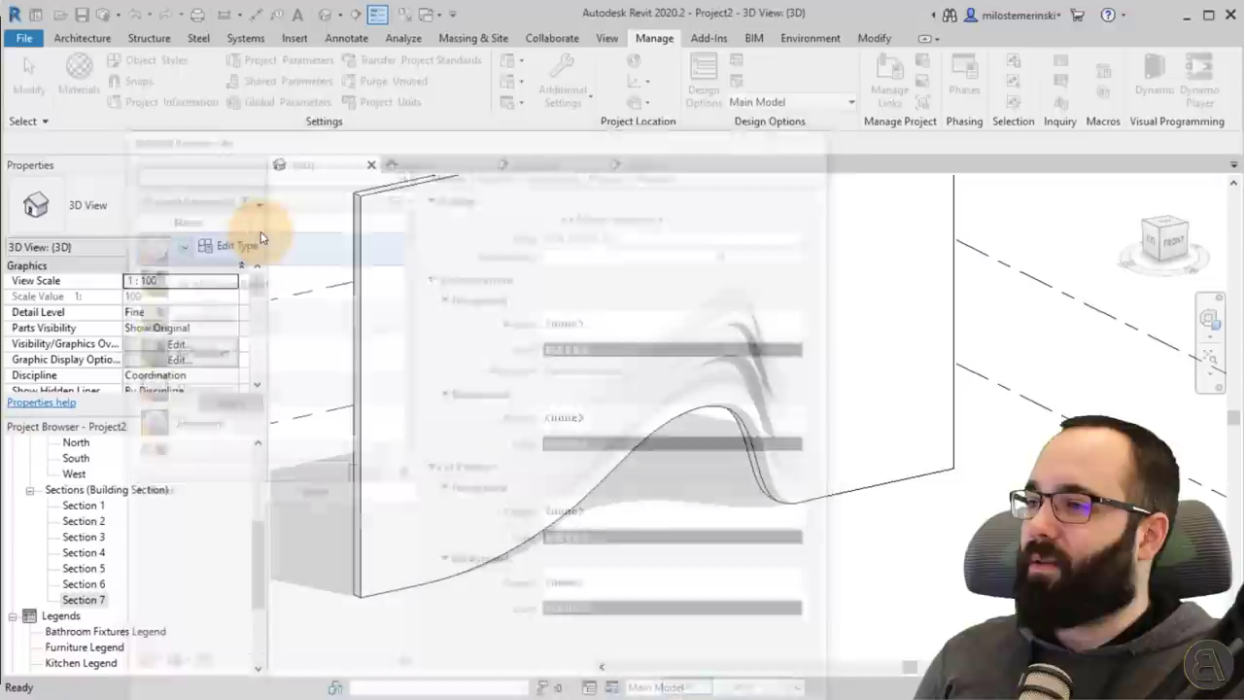
Step: Paint the front faces of the draped wall and the exterior wall with the Ceilings material
{"action": "left_click", "coordinate": [879, 40]}
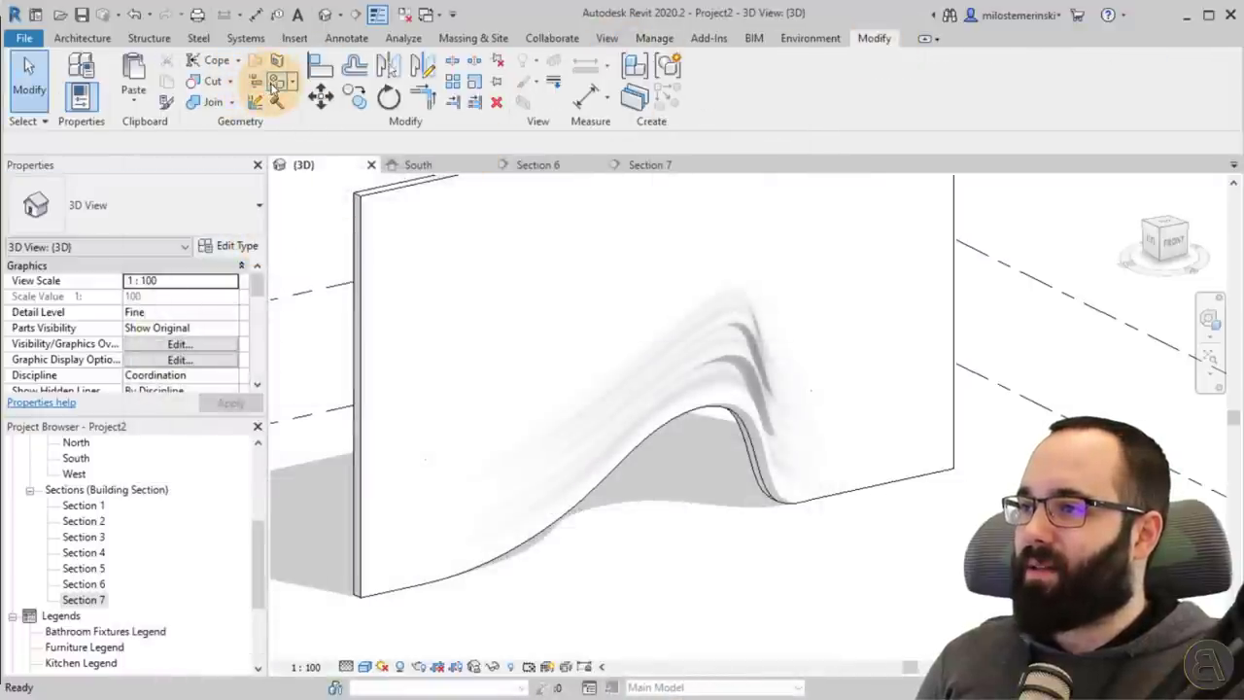
{"action": "left_click", "coordinate": [275, 86]}
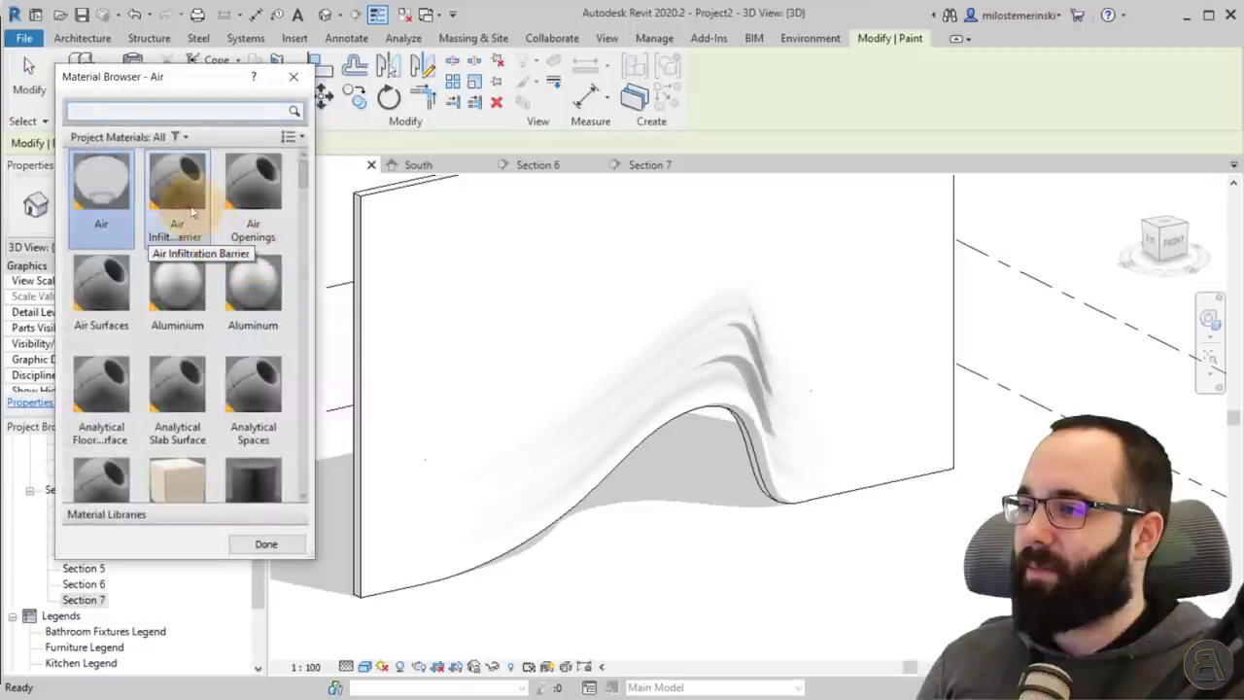
{"action": "scroll", "coordinate": [179, 296], "scroll_direction": "down", "scroll_amount": 5}
{"action": "left_click", "coordinate": [185, 307]}
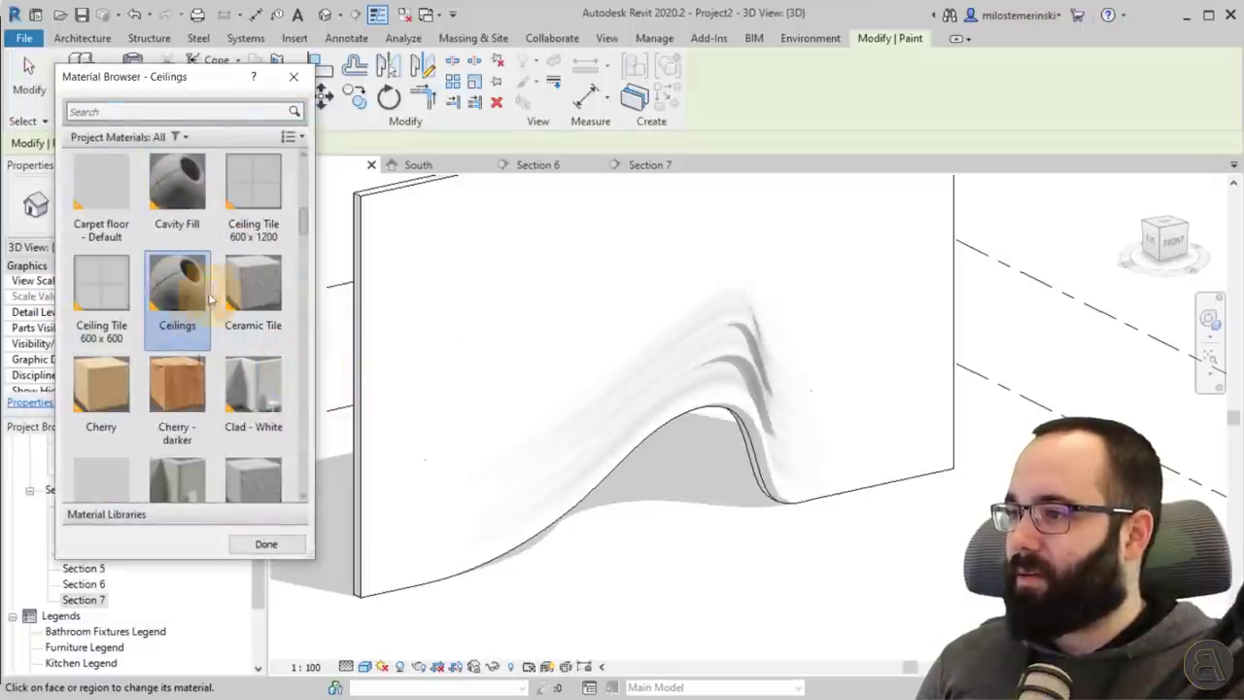
{"action": "left_click", "coordinate": [609, 360]}
{"action": "left_click", "coordinate": [687, 392]}
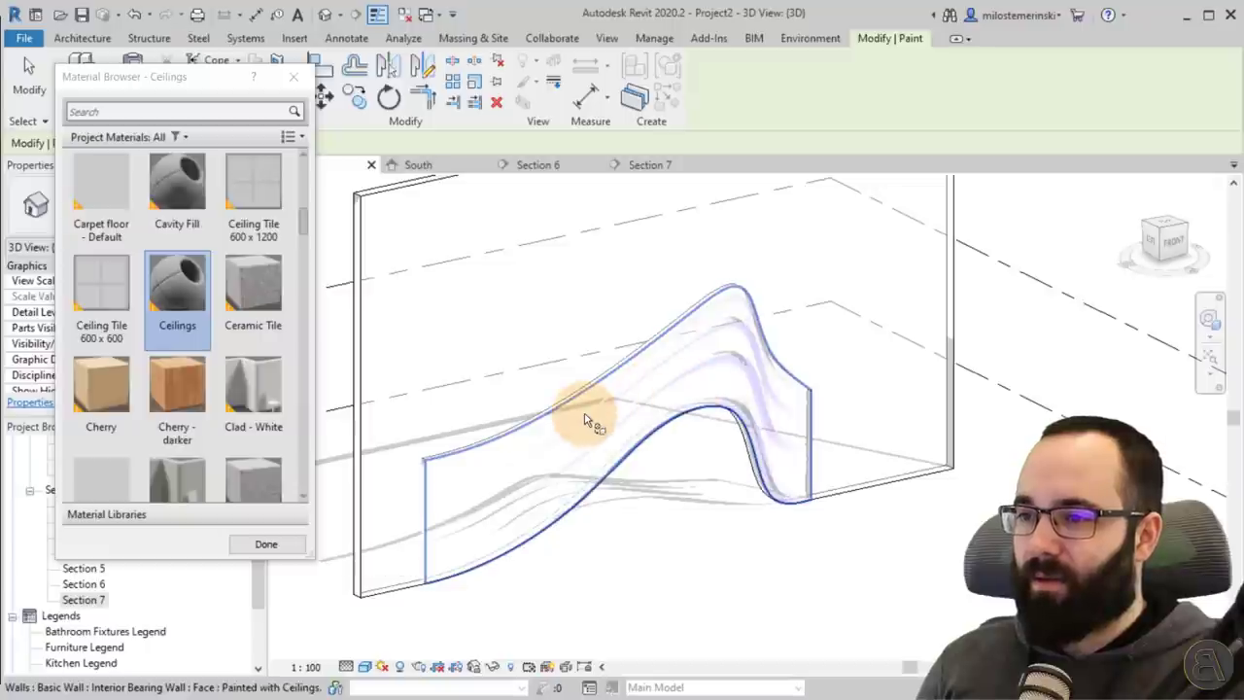
Step: Paint the front faces of the draped wall and the exterior wall with the Default Floor material
{"action": "scroll", "coordinate": [278, 458], "scroll_direction": "down", "scroll_amount": 1}
{"action": "scroll", "coordinate": [175, 233], "scroll_direction": "up", "scroll_amount": 1}
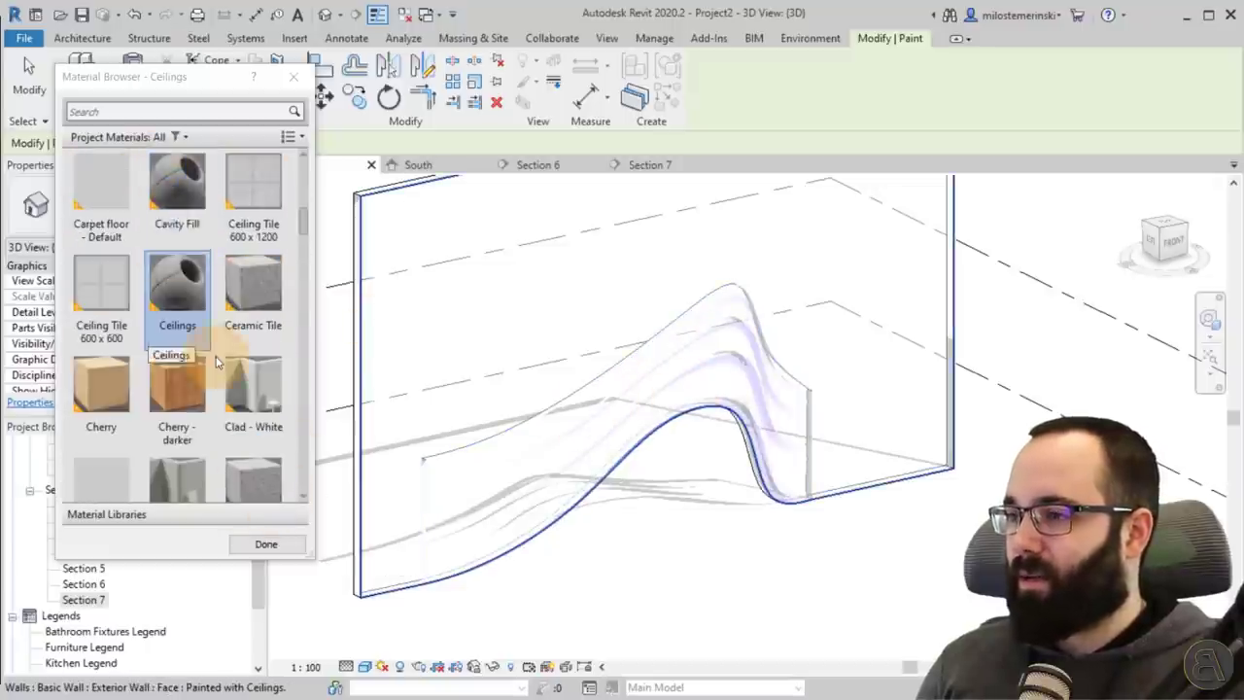
{"action": "scroll", "coordinate": [170, 218], "scroll_direction": "down", "scroll_amount": 6}
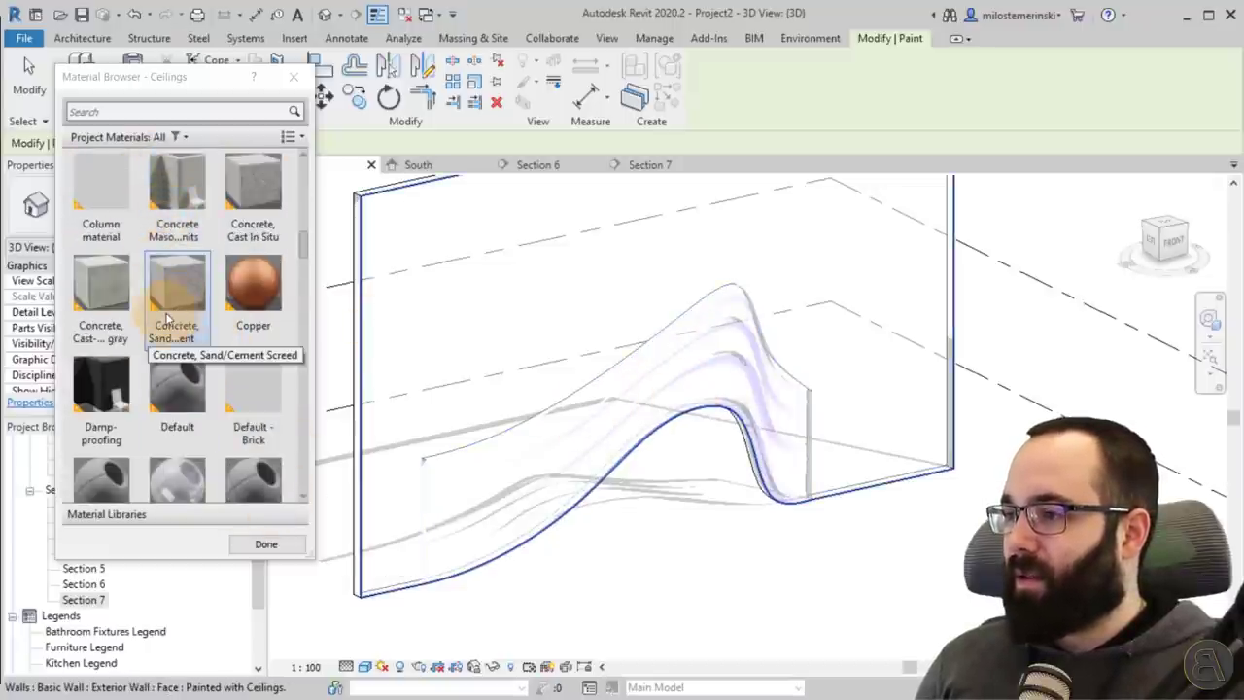
{"action": "scroll", "coordinate": [194, 321], "scroll_direction": "down", "scroll_amount": 6}
{"action": "scroll", "coordinate": [209, 325], "scroll_direction": "up", "scroll_amount": 6}
{"action": "scroll", "coordinate": [185, 322], "scroll_direction": "down", "scroll_amount": 6}
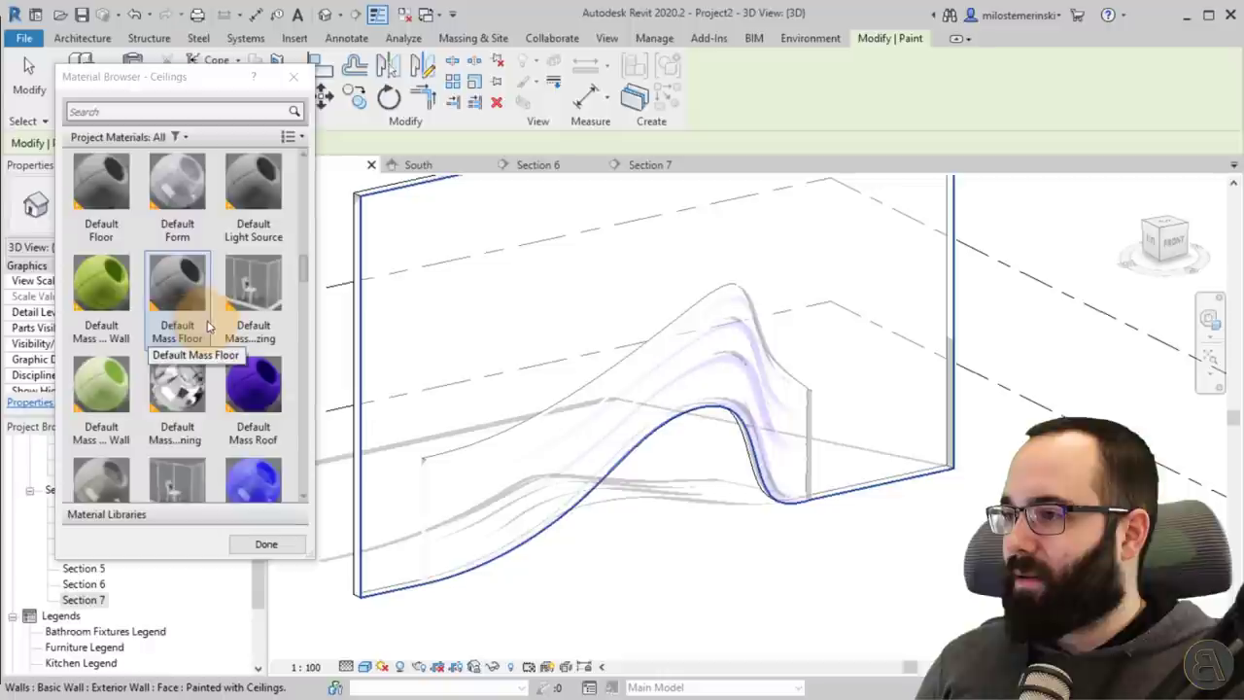
{"action": "left_click", "coordinate": [98, 201]}
{"action": "left_click", "coordinate": [656, 408]}
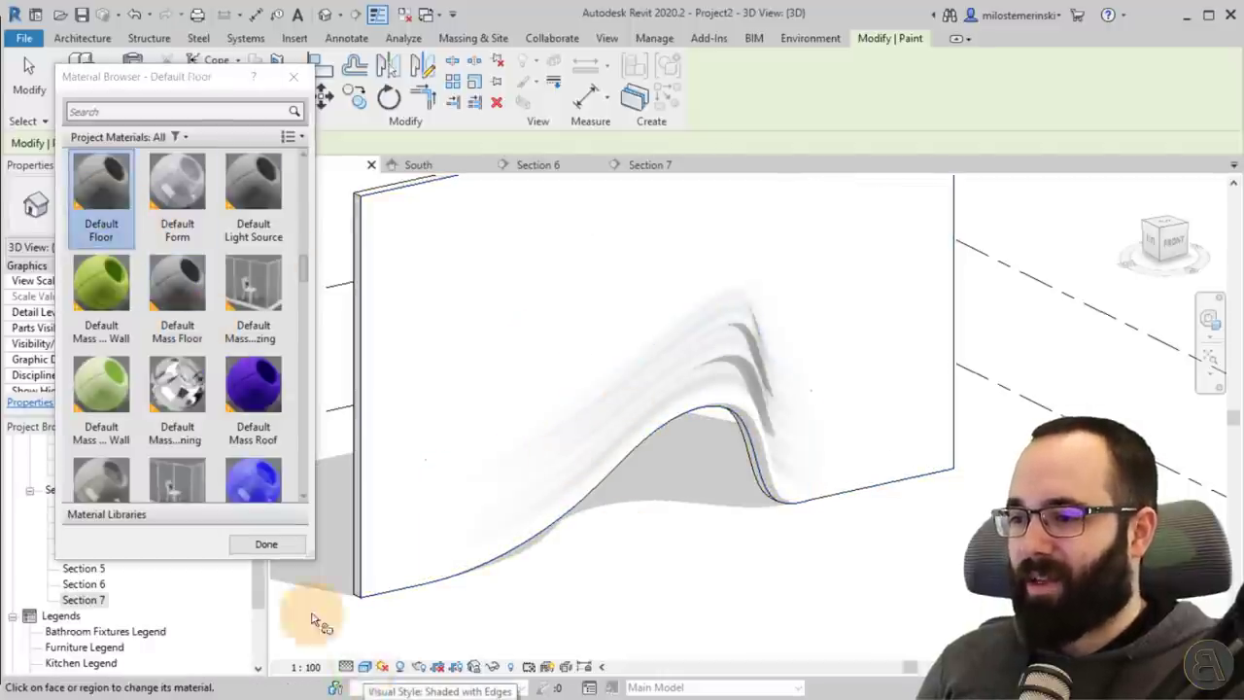
Step: Paint the front faces of the exterior wall and the draped wall with the gray Concrete, Cast-in-Place material
{"action": "scroll", "coordinate": [177, 321], "scroll_direction": "down", "scroll_amount": 10}
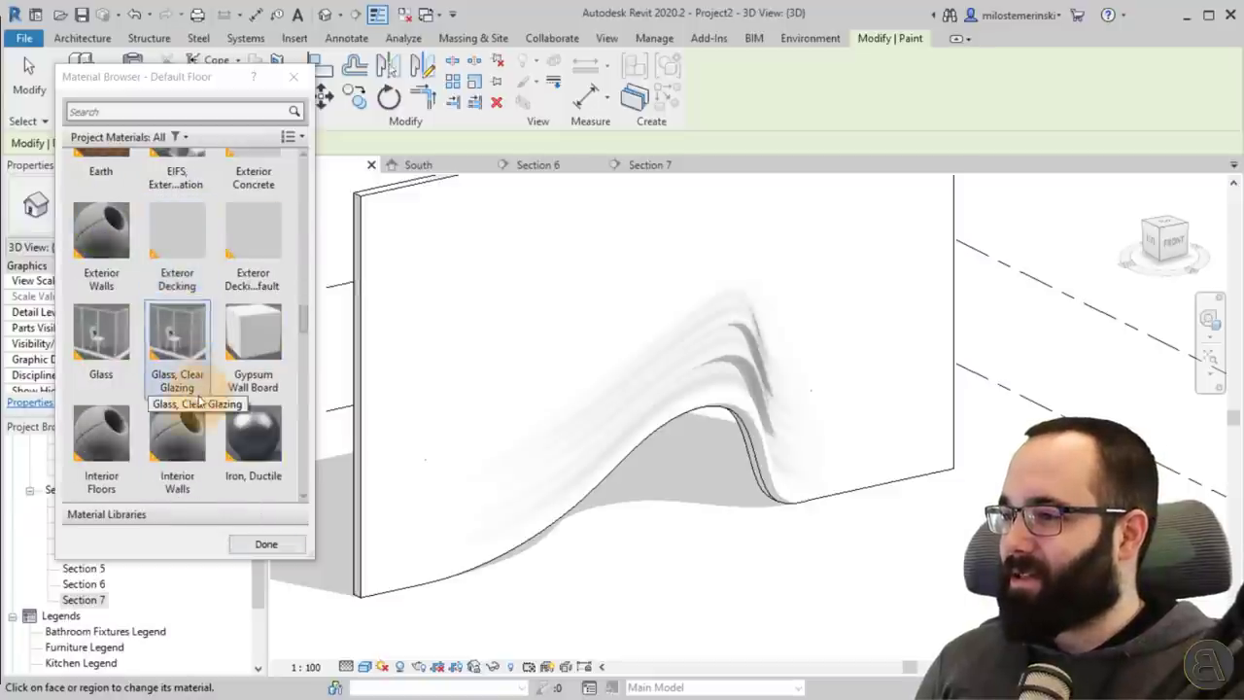
{"action": "scroll", "coordinate": [174, 454], "scroll_direction": "down", "scroll_amount": 3}
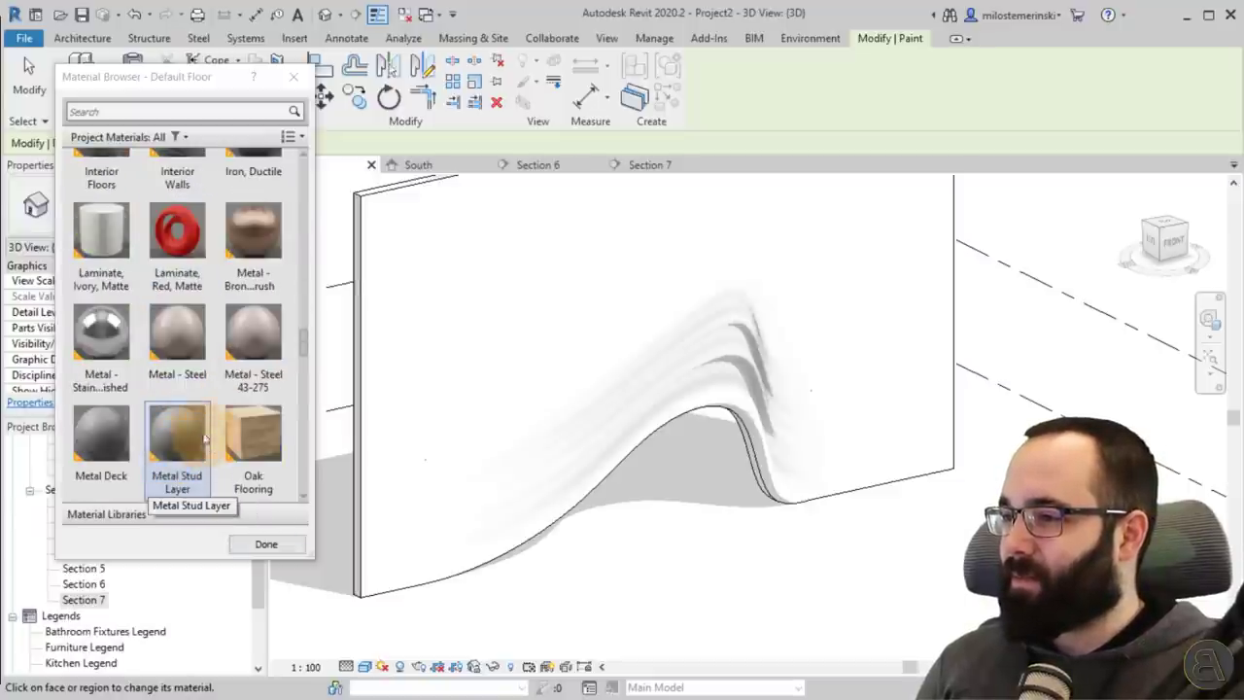
{"action": "scroll", "coordinate": [204, 441], "scroll_direction": "up", "scroll_amount": 20}
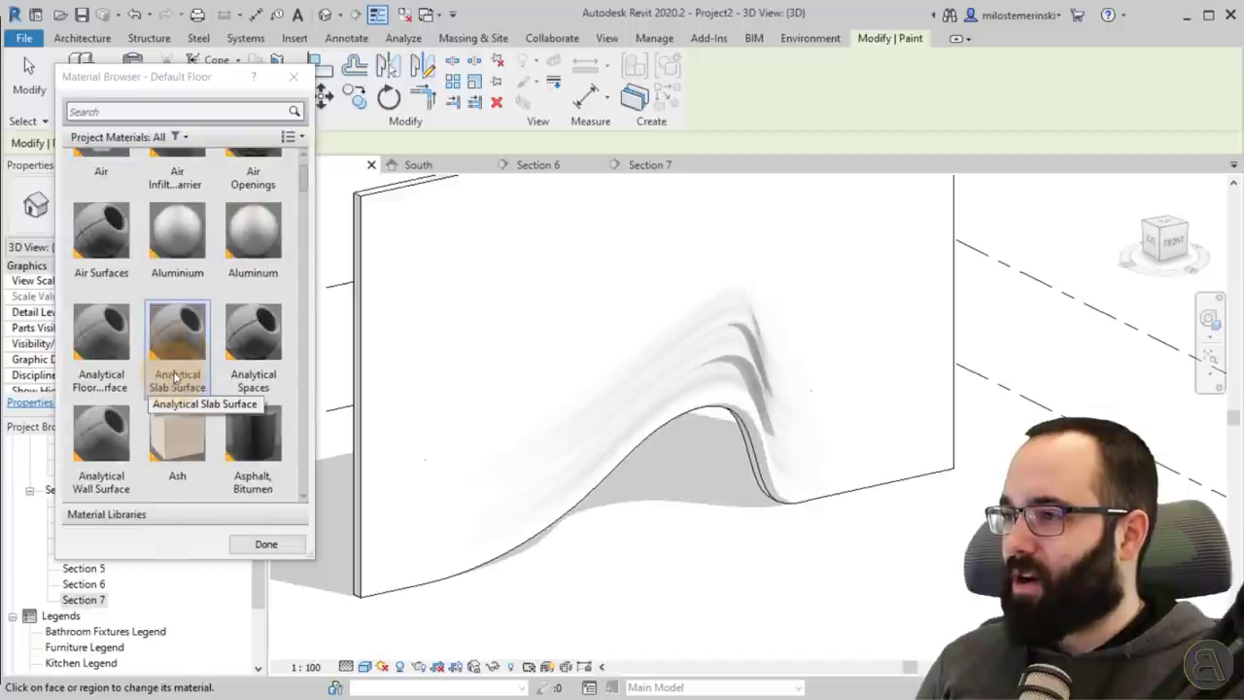
{"action": "scroll", "coordinate": [183, 350], "scroll_direction": "up", "scroll_amount": 1}
{"action": "scroll", "coordinate": [188, 287], "scroll_direction": "down", "scroll_amount": 5}
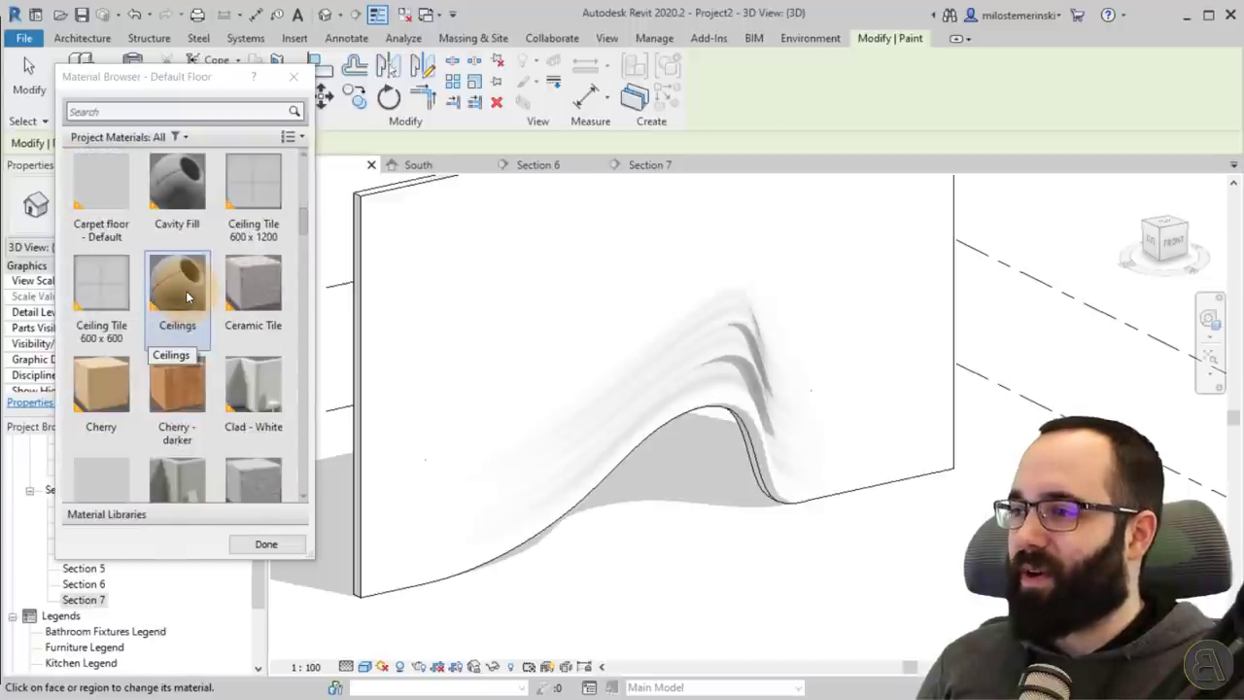
{"action": "scroll", "coordinate": [181, 294], "scroll_direction": "up", "scroll_amount": 2}
{"action": "scroll", "coordinate": [197, 360], "scroll_direction": "down", "scroll_amount": 2}
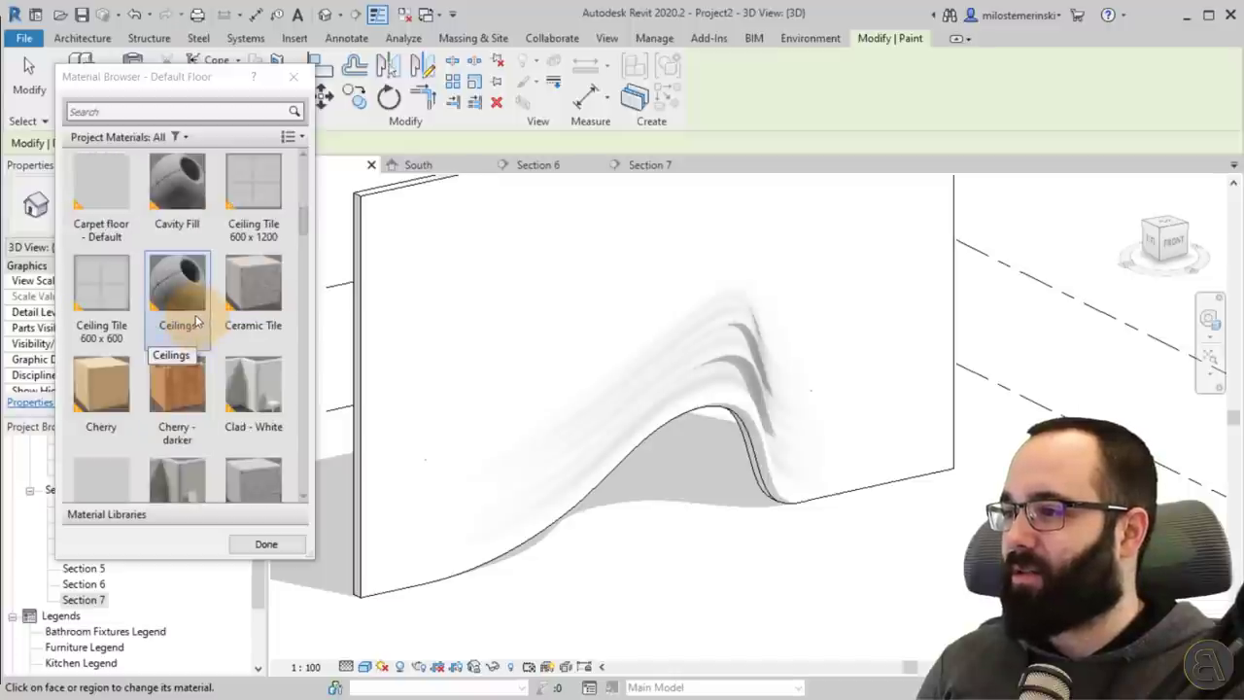
{"action": "scroll", "coordinate": [181, 298], "scroll_direction": "down", "scroll_amount": 4}
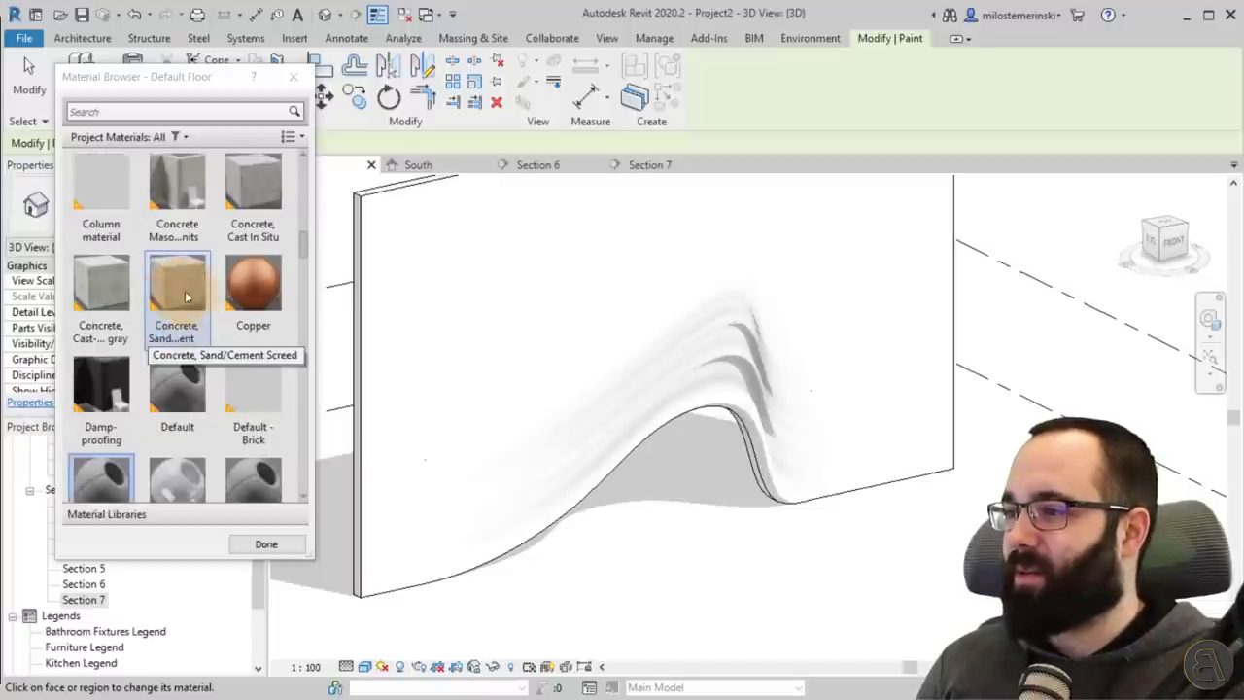
{"action": "left_click", "coordinate": [117, 296]}
{"action": "left_click", "coordinate": [680, 352]}
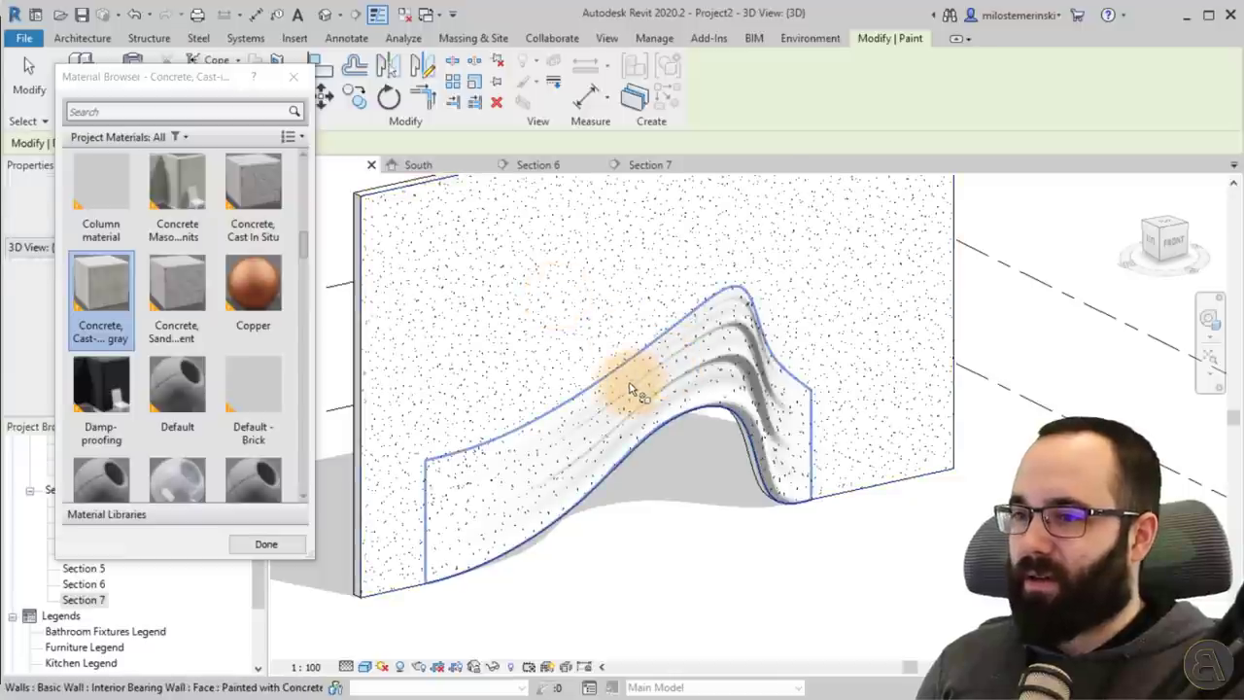
Step: Set the 3D view's visual style to Realistic and finish painting
{"action": "left_click", "coordinate": [364, 666]}
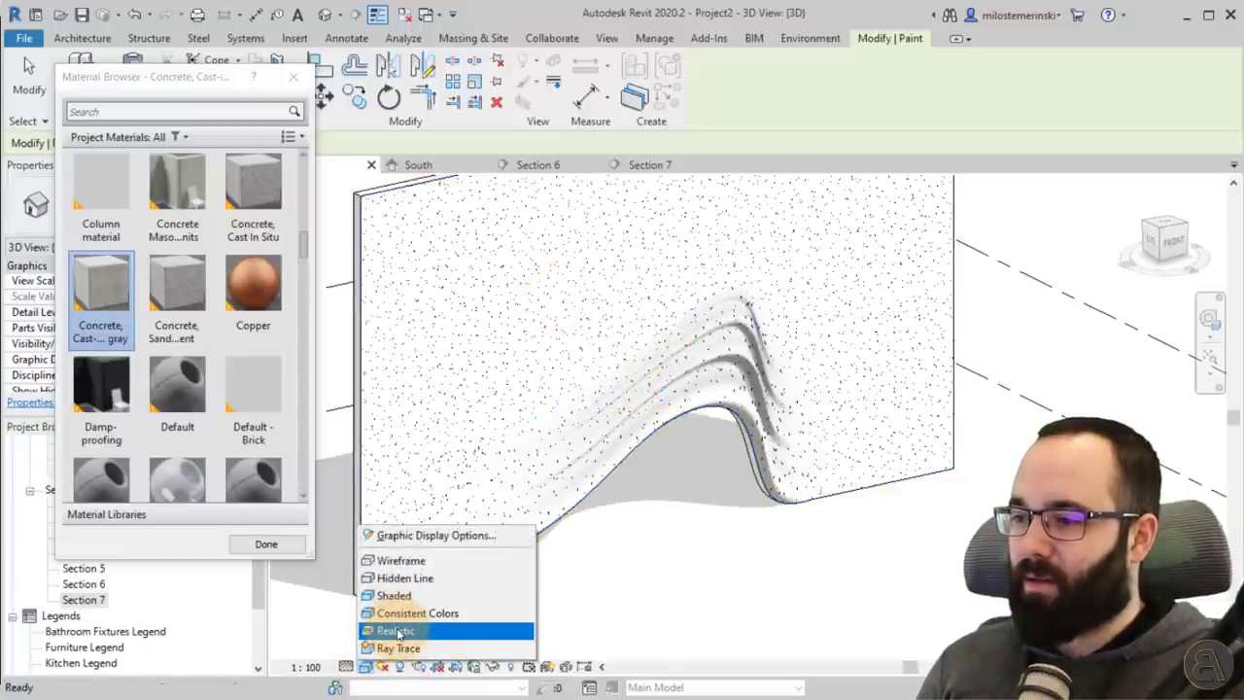
{"action": "left_click", "coordinate": [388, 614]}
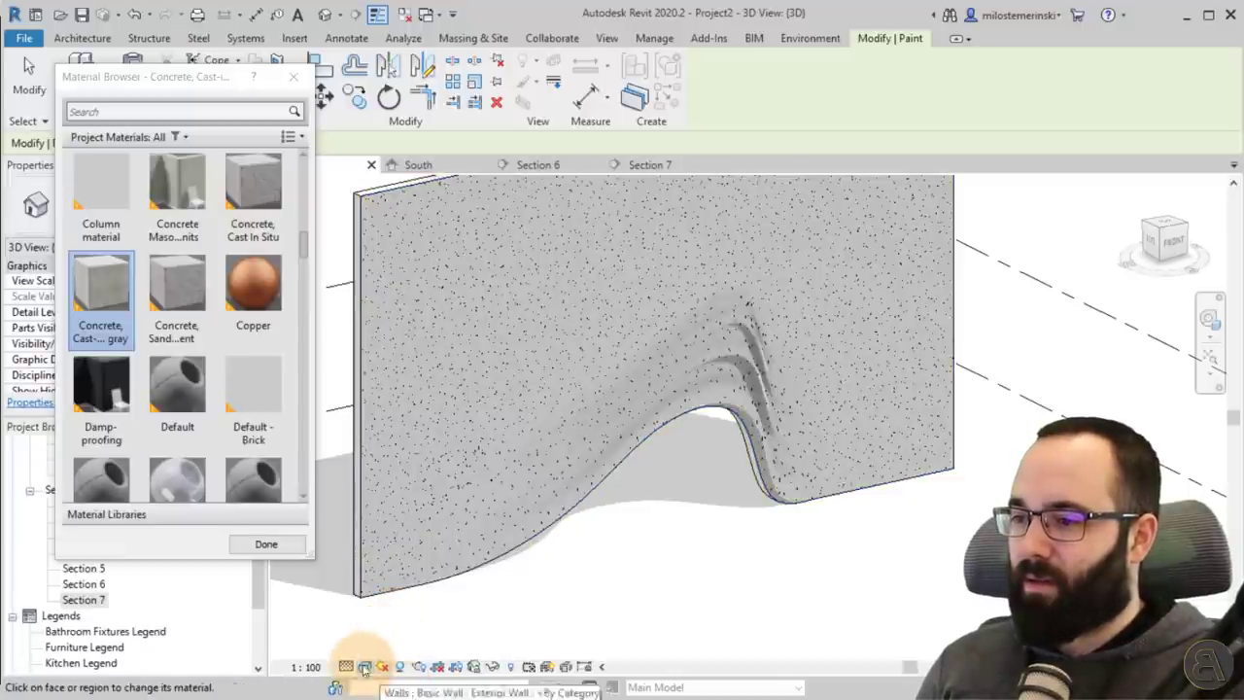
{"action": "left_click", "coordinate": [364, 667]}
{"action": "left_click", "coordinate": [384, 633]}
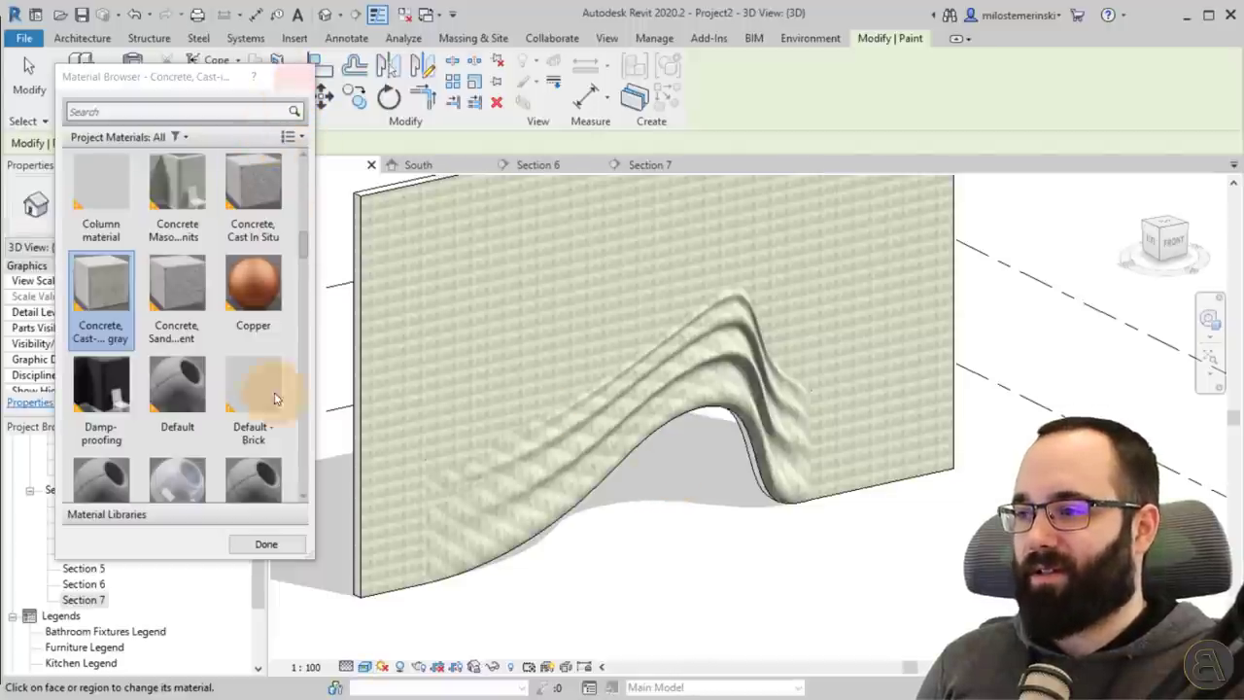
{"action": "left_click", "coordinate": [266, 544]}
Step: Examine the painted draped facade and its opening from several angles in the 3D view
{"action": "middle_click_drag", "start_coordinate": [699, 564], "coordinate": [699, 411], "text": "shift"}
{"action": "scroll", "coordinate": [680, 457], "scroll_direction": "up", "scroll_amount": 3}
{"action": "middle_click_drag", "start_coordinate": [661, 485], "coordinate": [500, 518], "text": "shift"}
{"action": "scroll", "coordinate": [694, 527], "scroll_direction": "down", "scroll_amount": 3}
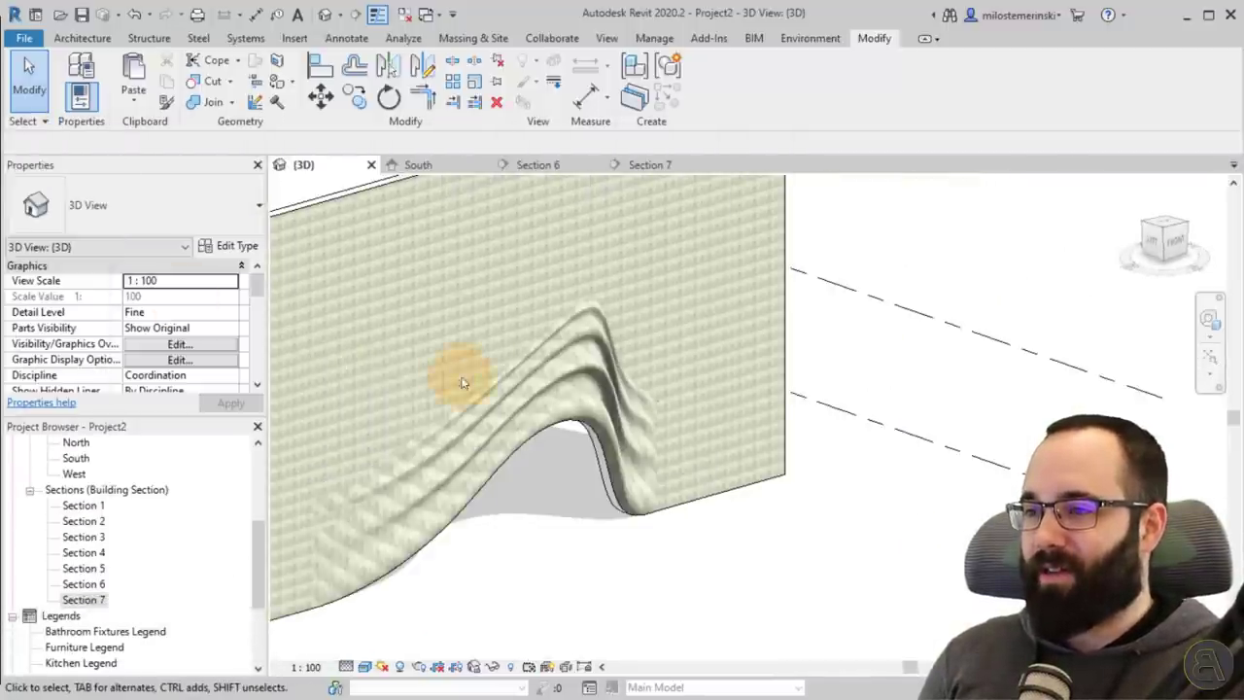
{"action": "mouse_move", "coordinate": [529, 389]}
{"action": "middle_mouse_down", "text": "shift"}
{"action": "mouse_move", "coordinate": [611, 383]}
{"action": "mouse_move", "coordinate": [547, 495]}
{"action": "mouse_move", "coordinate": [666, 328]}
{"action": "mouse_move", "coordinate": [661, 410]}
{"action": "mouse_move", "coordinate": [622, 499]}
{"action": "middle_mouse_up", "text": "shift"}
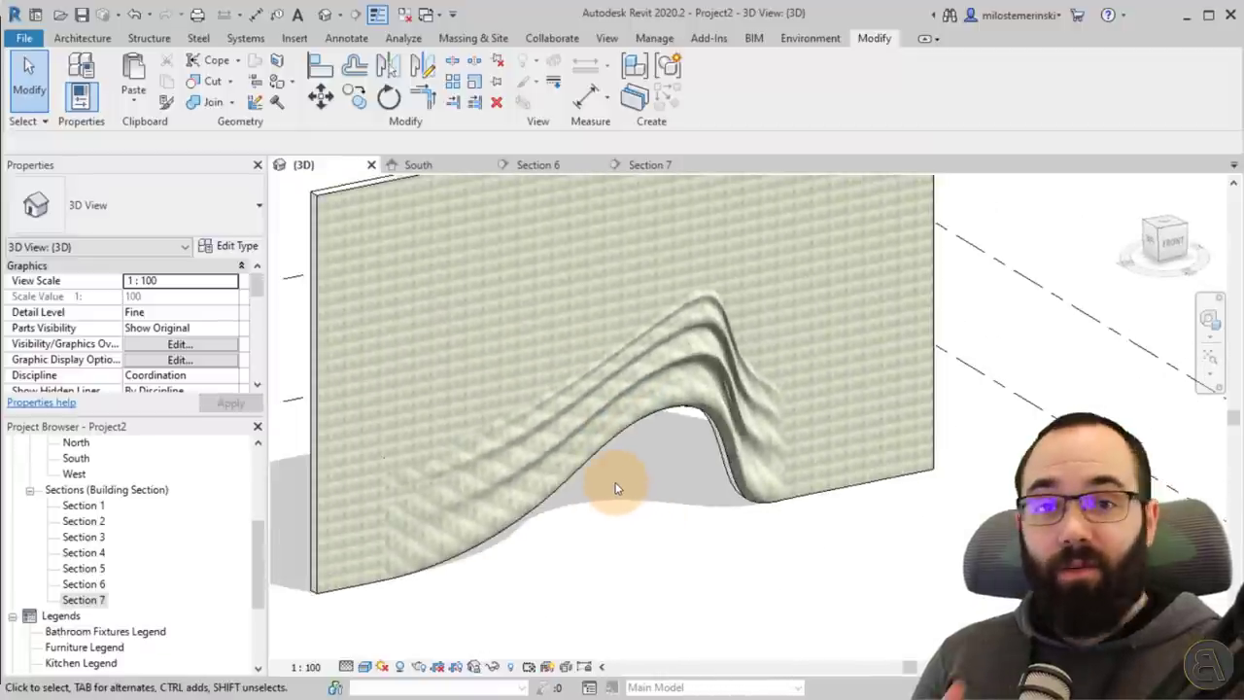